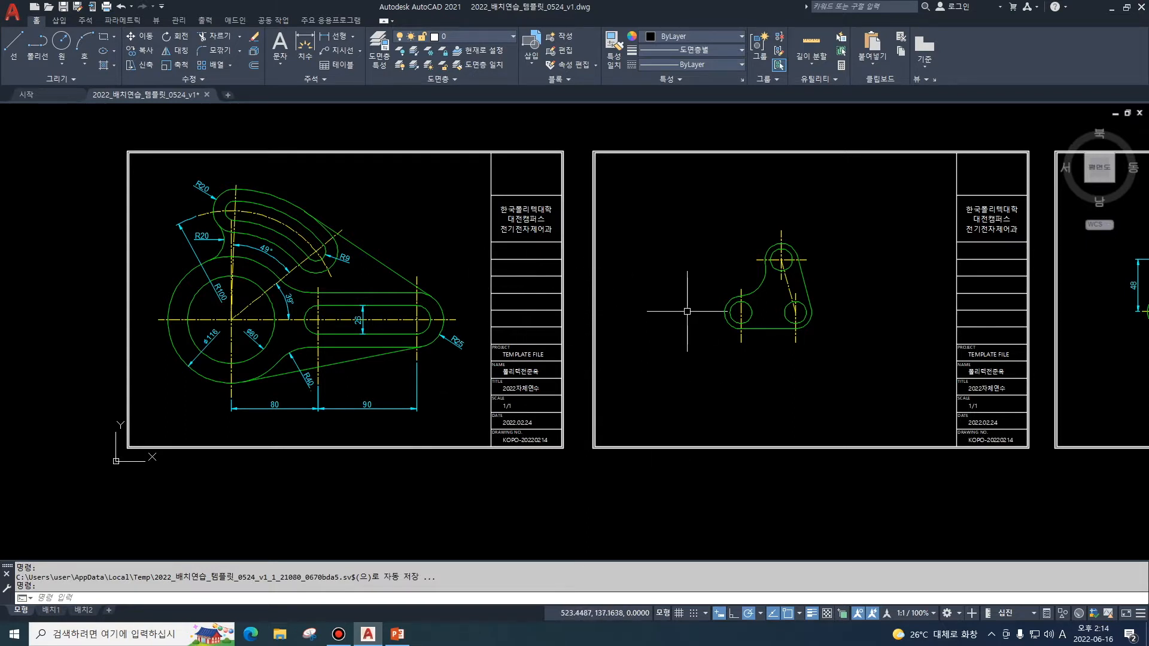
# Examine the four drawing sheets in model space and compare them with their display in the 배치1 layout.
pyautogui.scroll(-2, 687, 311)
pyautogui.moveTo(771, 342); pyautogui.dragTo(540, 323, button='middle')
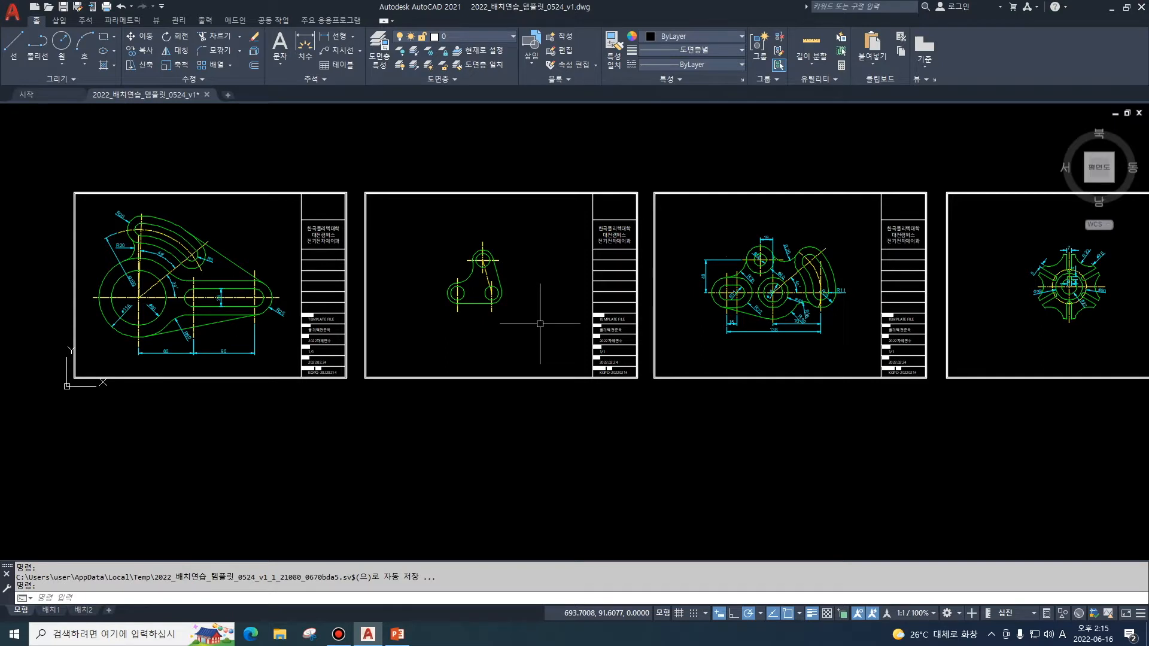
pyautogui.moveTo(539, 324); pyautogui.dragTo(471, 336, button='middle')
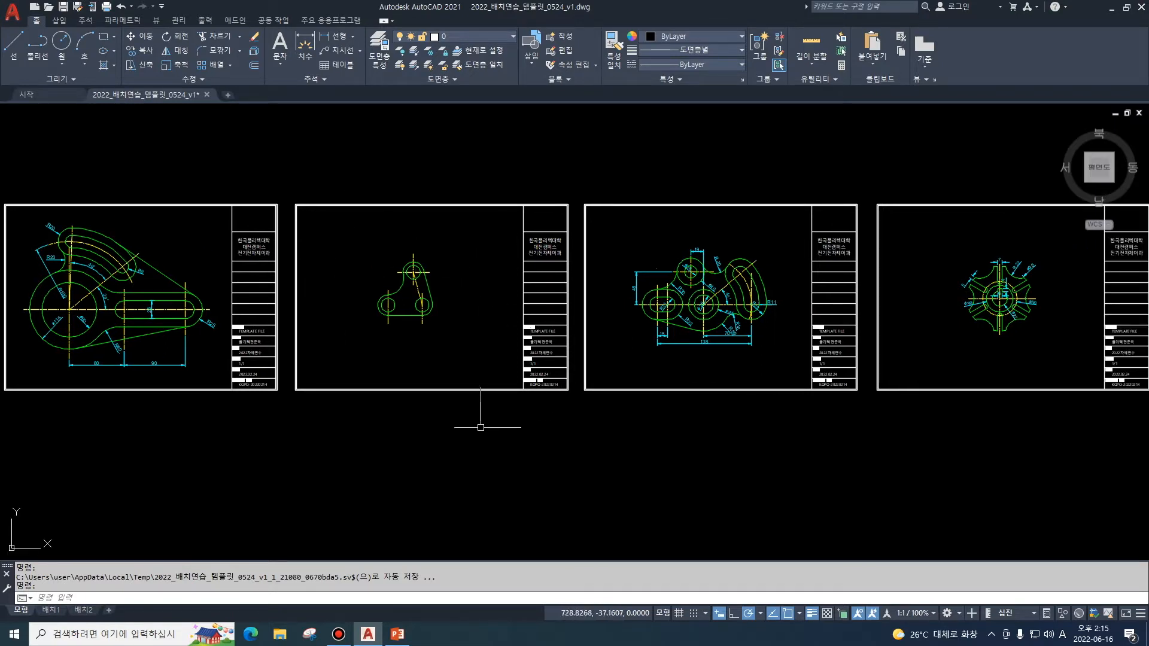
pyautogui.click(51, 616)
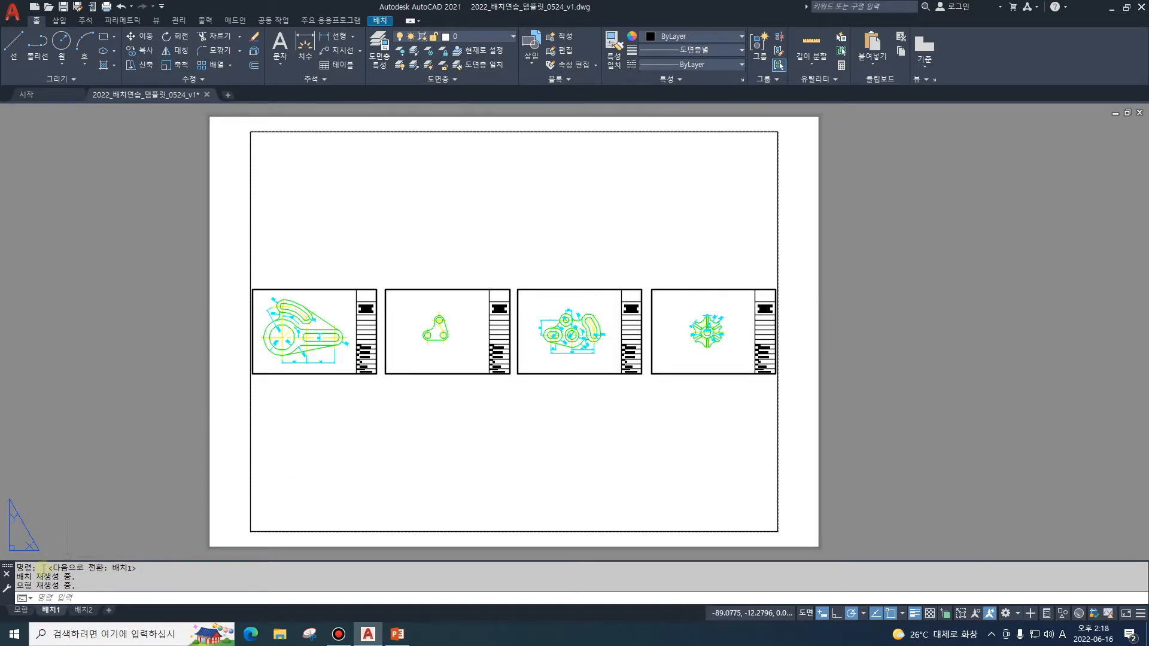
pyautogui.click(21, 609)
pyautogui.click(54, 611)
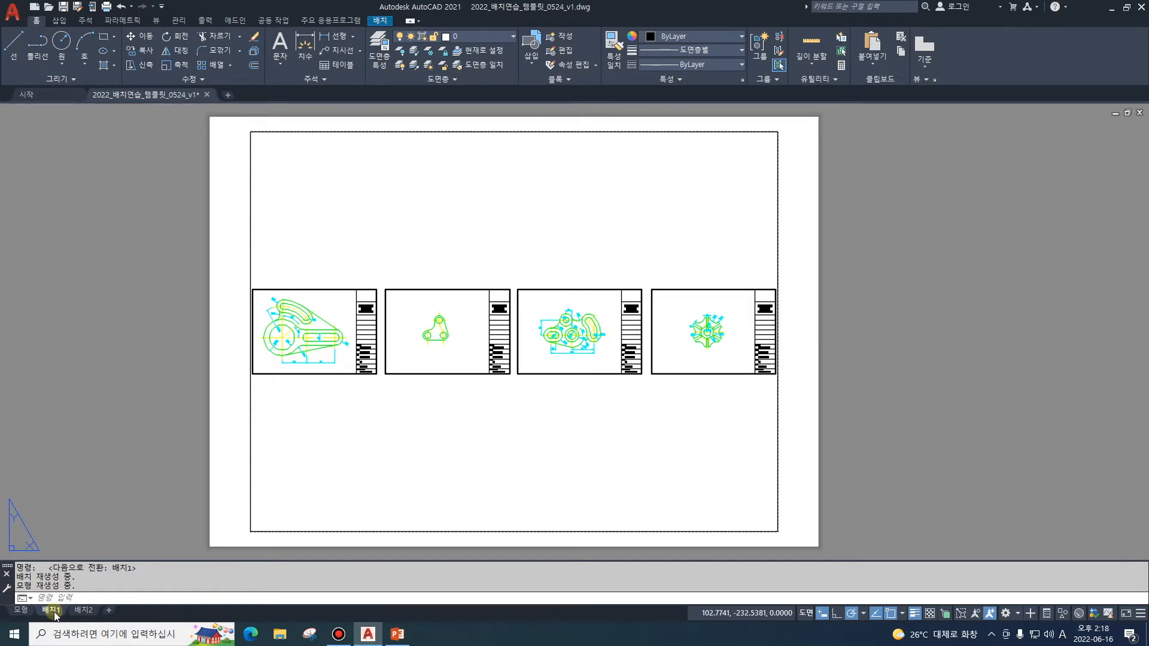
pyautogui.click(21, 609)
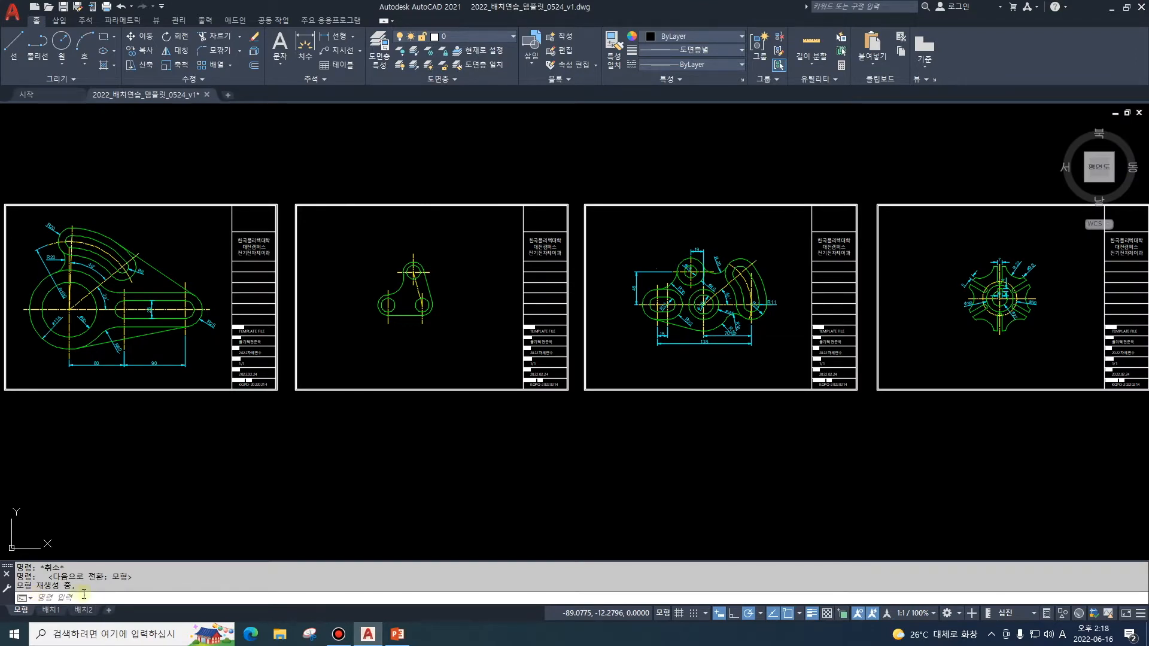
pyautogui.click(48, 610)
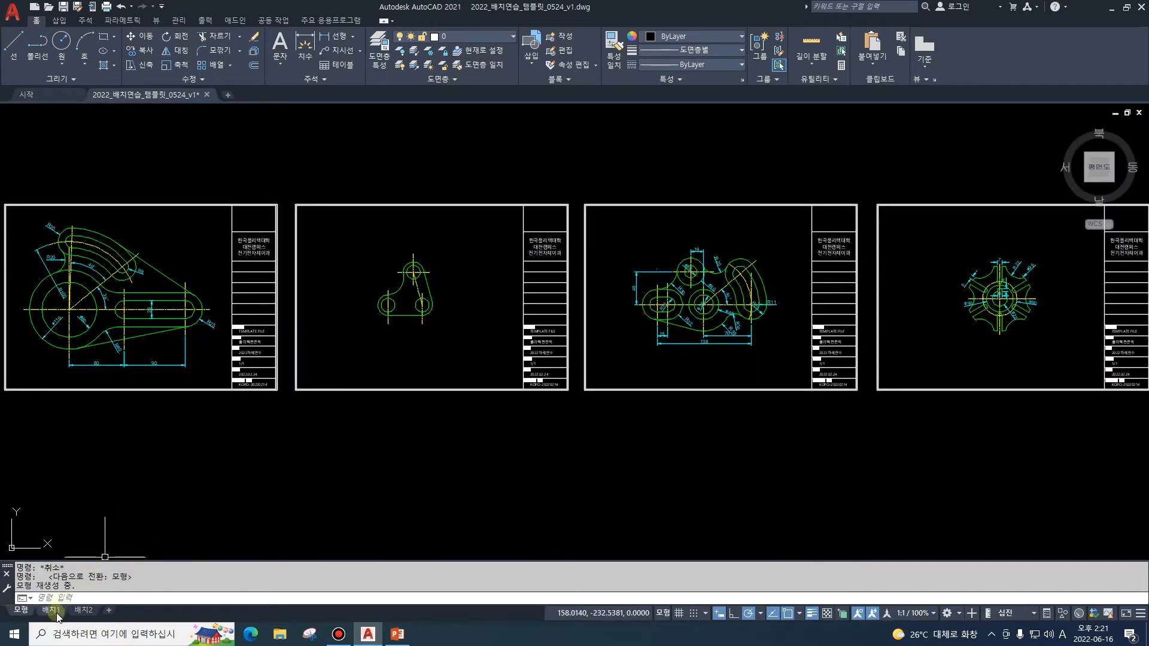
pyautogui.click(54, 612)
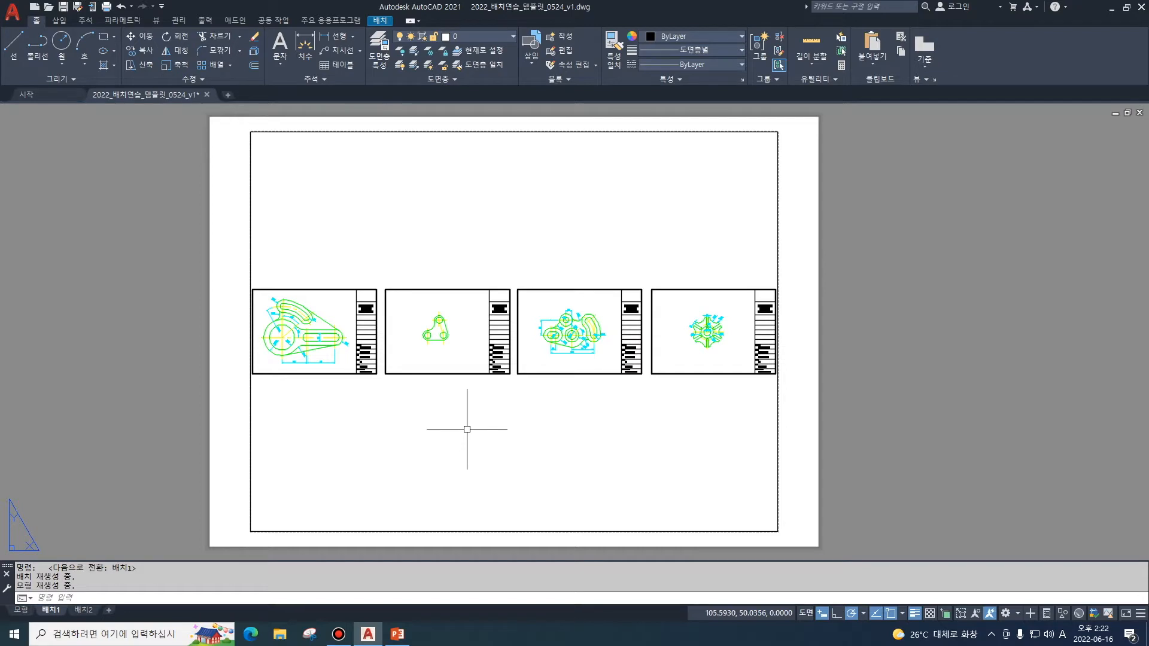
# In the display options, set the uniform background colour of the sheet/layout context to black and apply it.
pyautogui.click(11, 13)
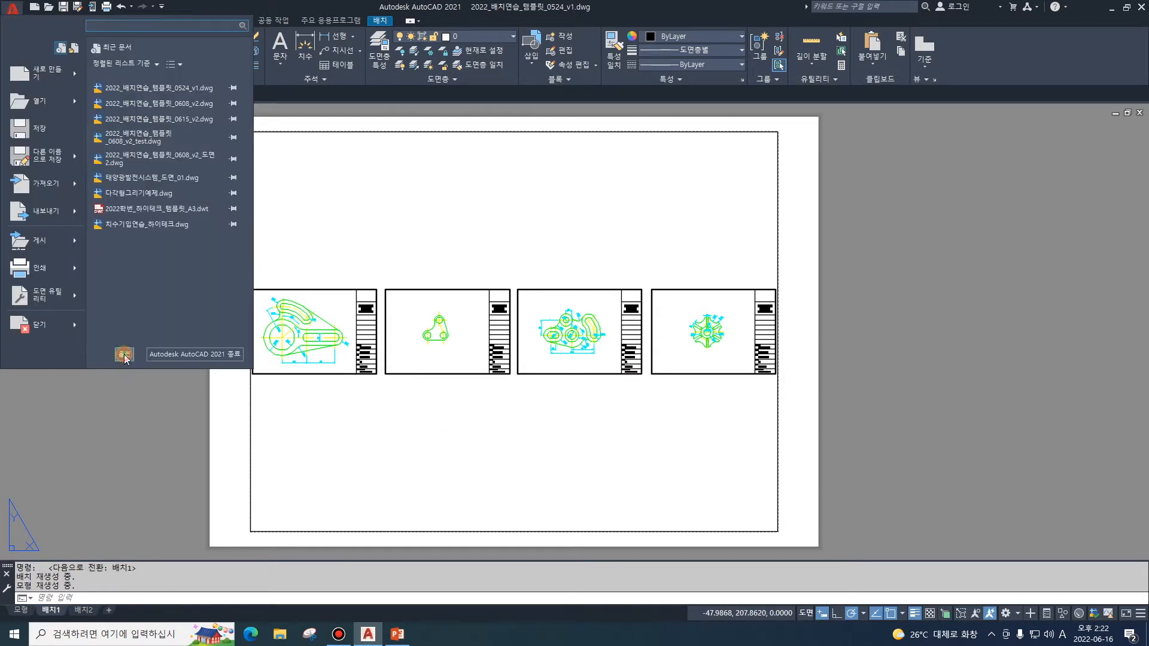
pyautogui.click(255, 388)
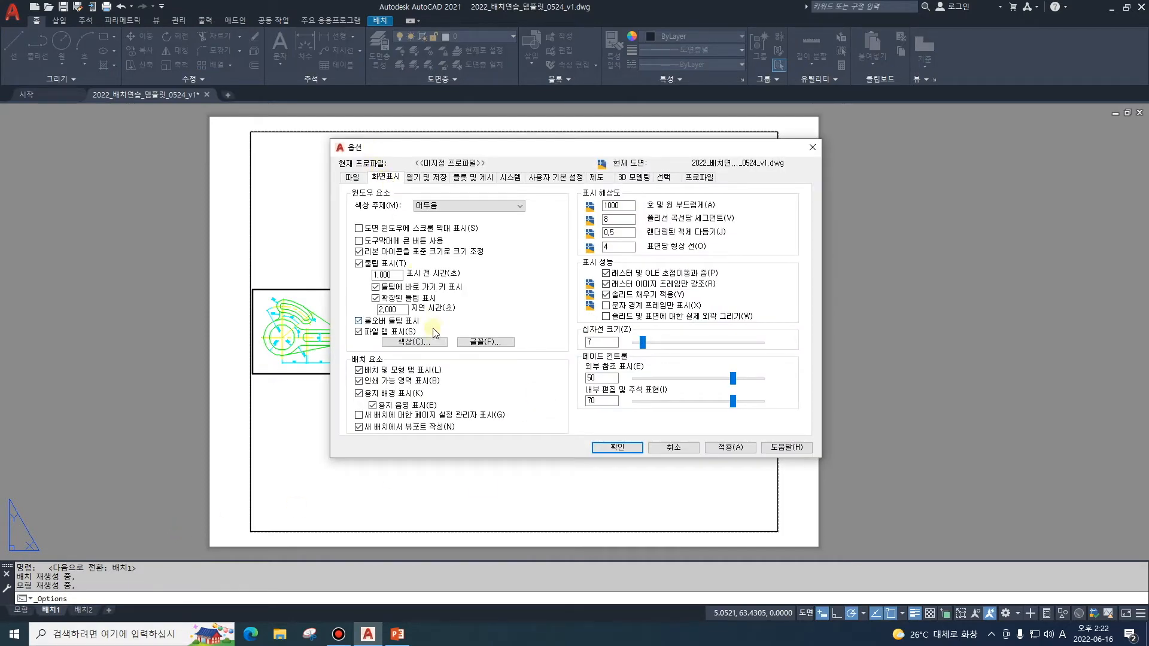
pyautogui.click(430, 343)
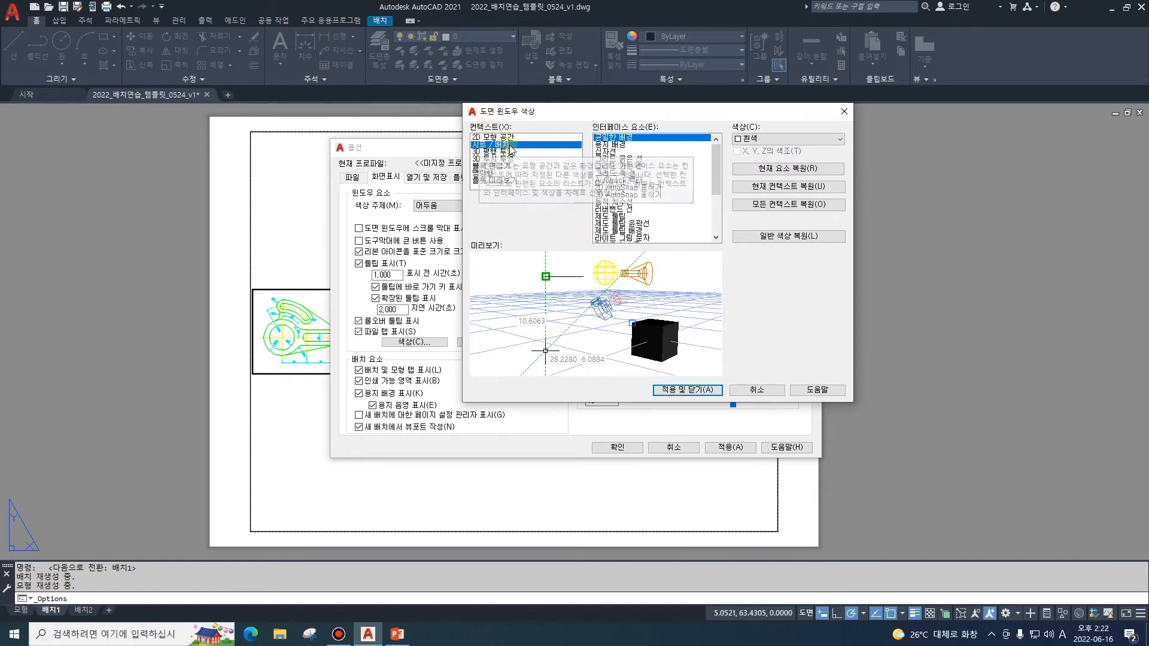
pyautogui.click(765, 139)
pyautogui.click(769, 213)
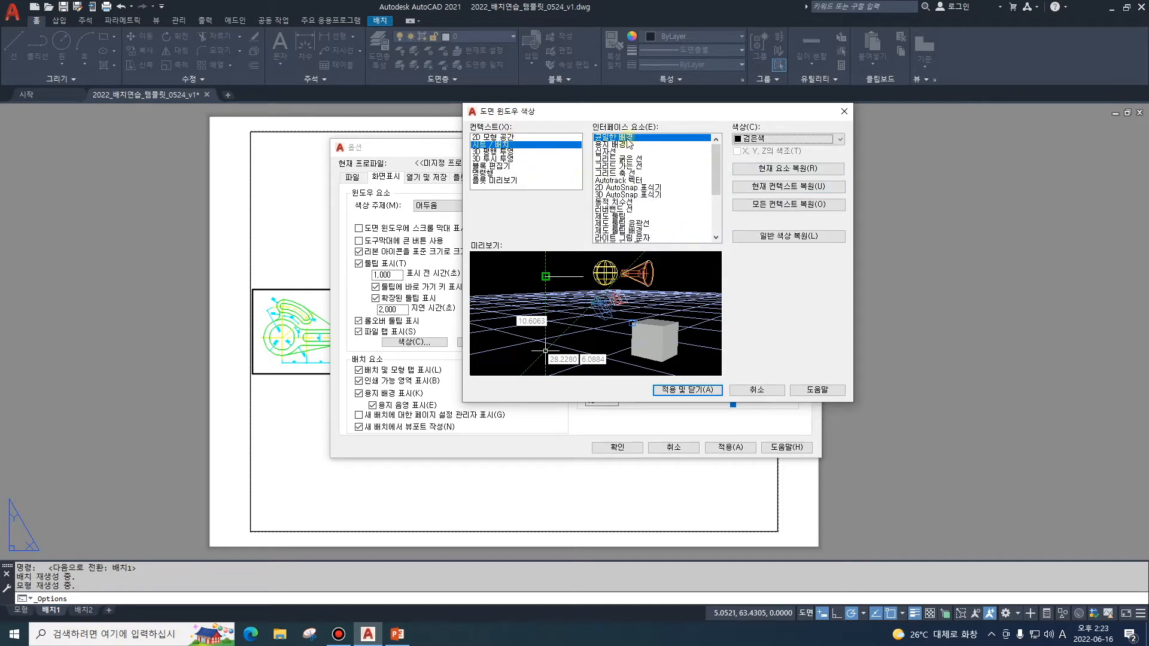
pyautogui.click(696, 390)
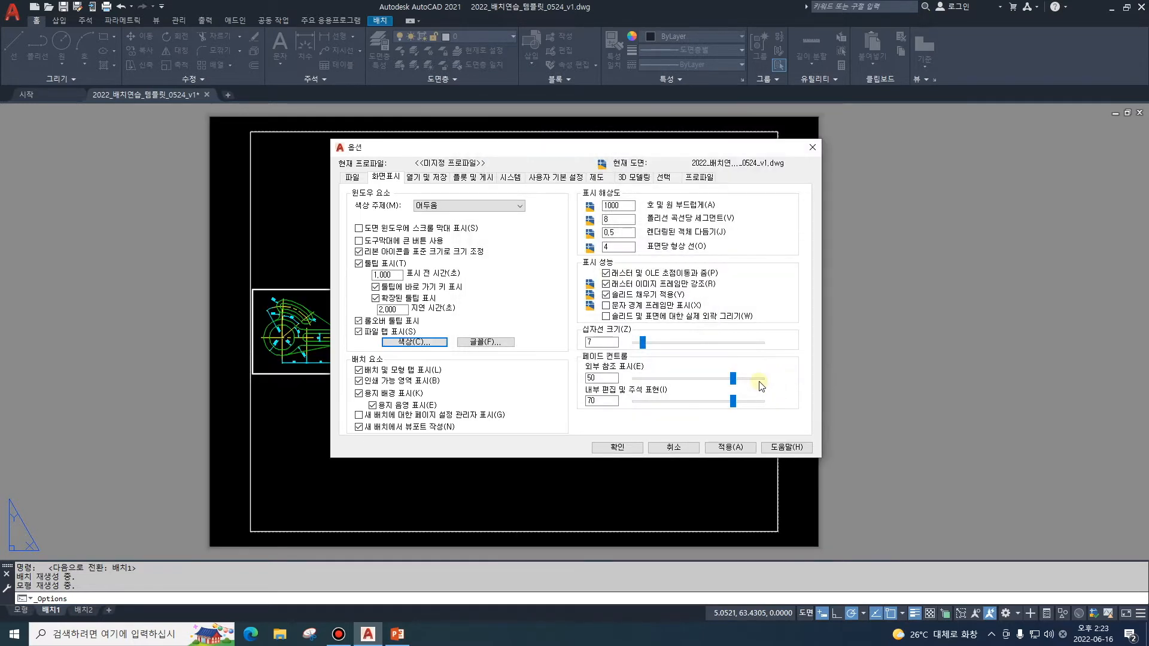
pyautogui.click(727, 448)
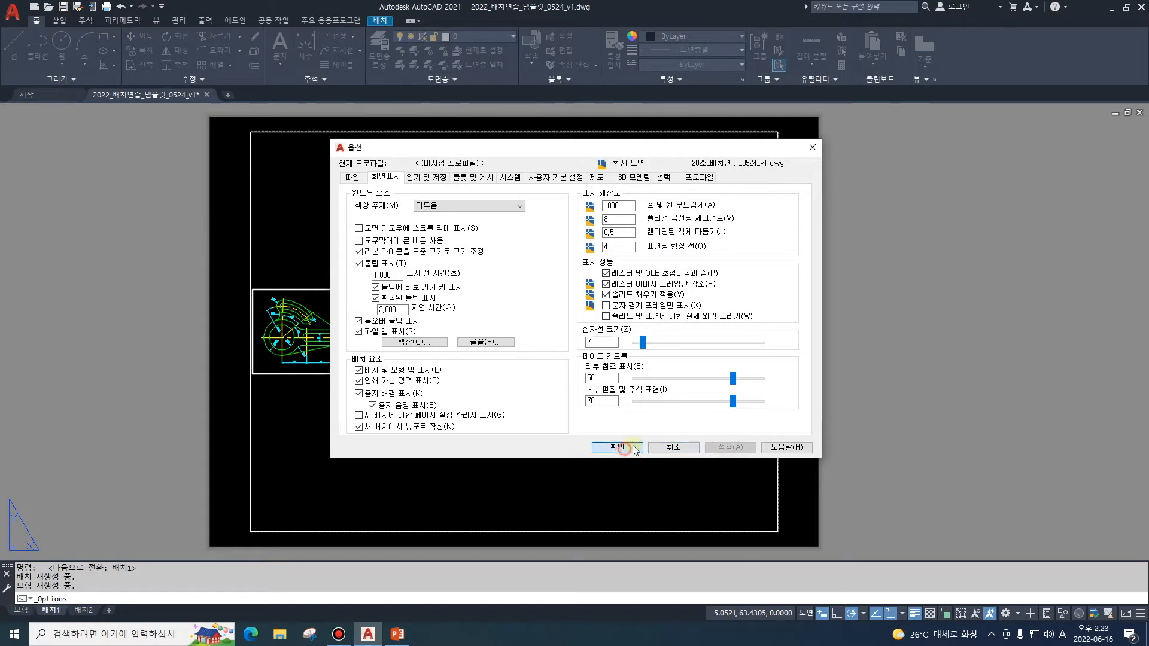
pyautogui.click(630, 448)
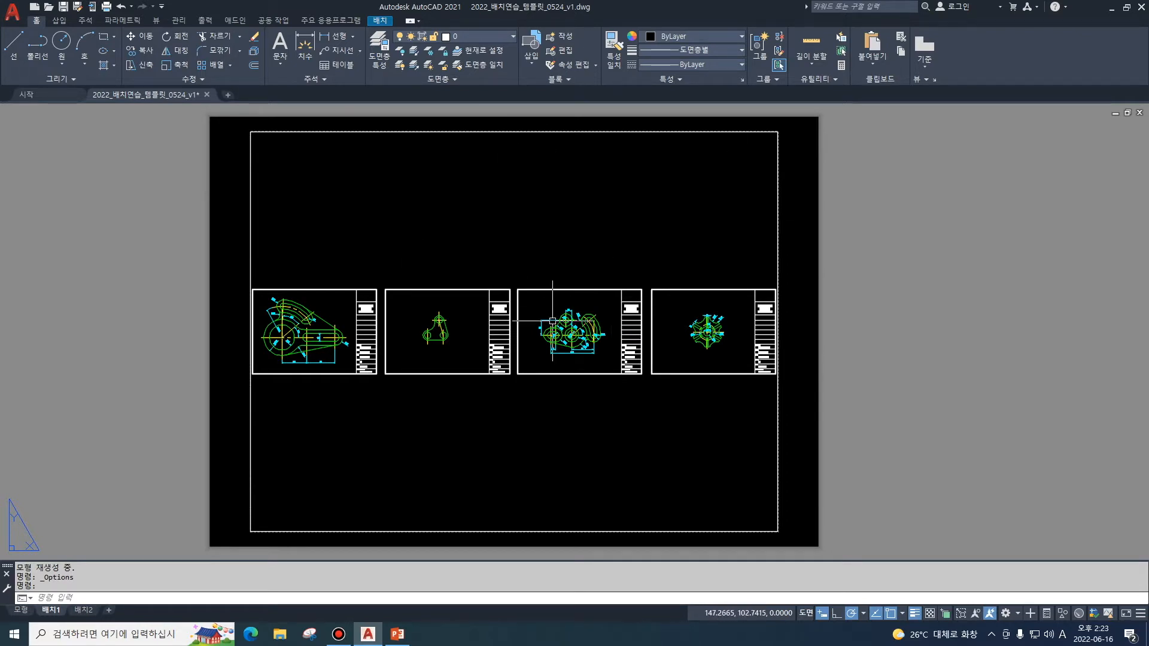
# Compare the 배치1 and 배치2 layouts and model space, ending on the 배치1 layout.
pyautogui.click(84, 611)
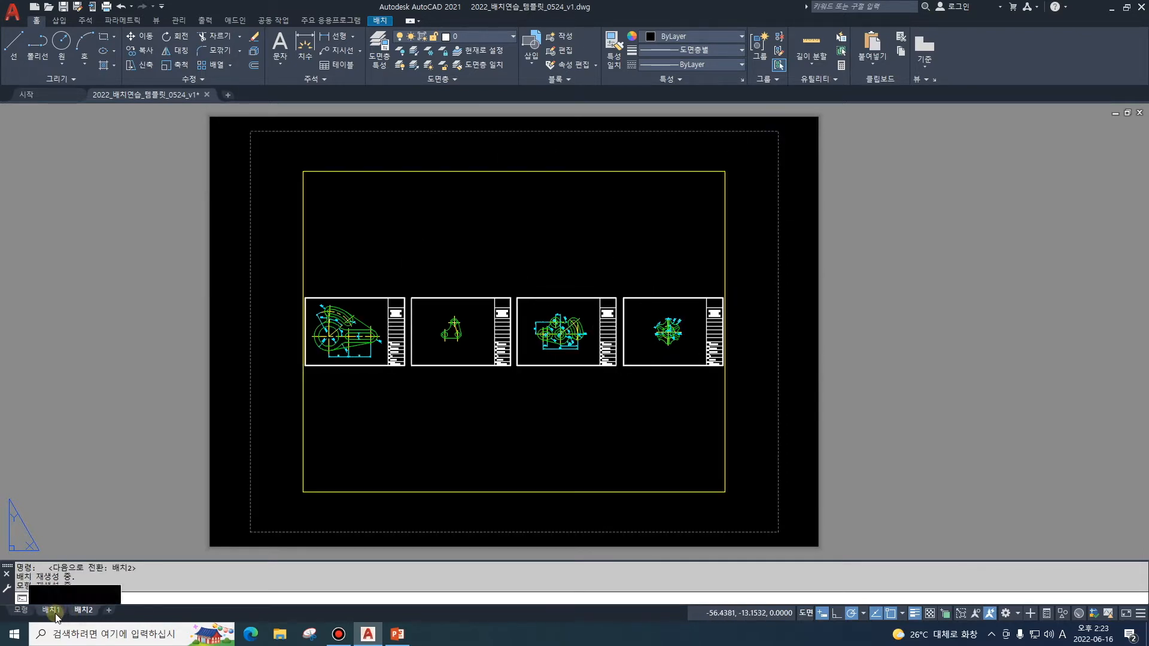
pyautogui.click(55, 612)
pyautogui.click(88, 613)
pyautogui.click(21, 612)
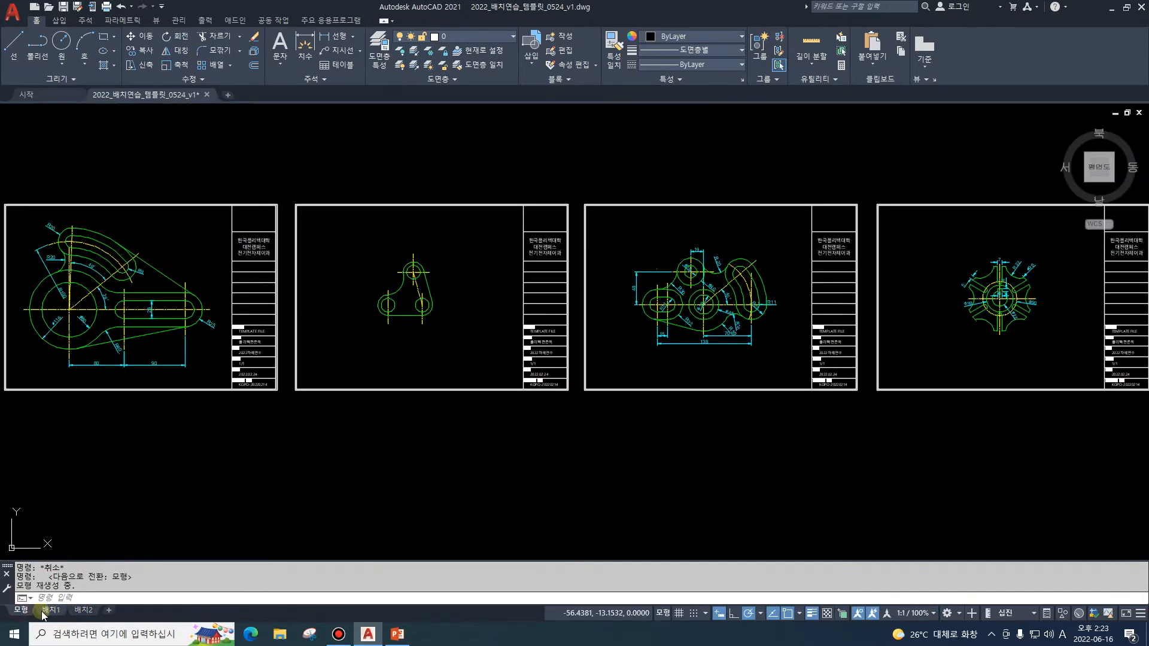
pyautogui.click(44, 612)
pyautogui.click(81, 612)
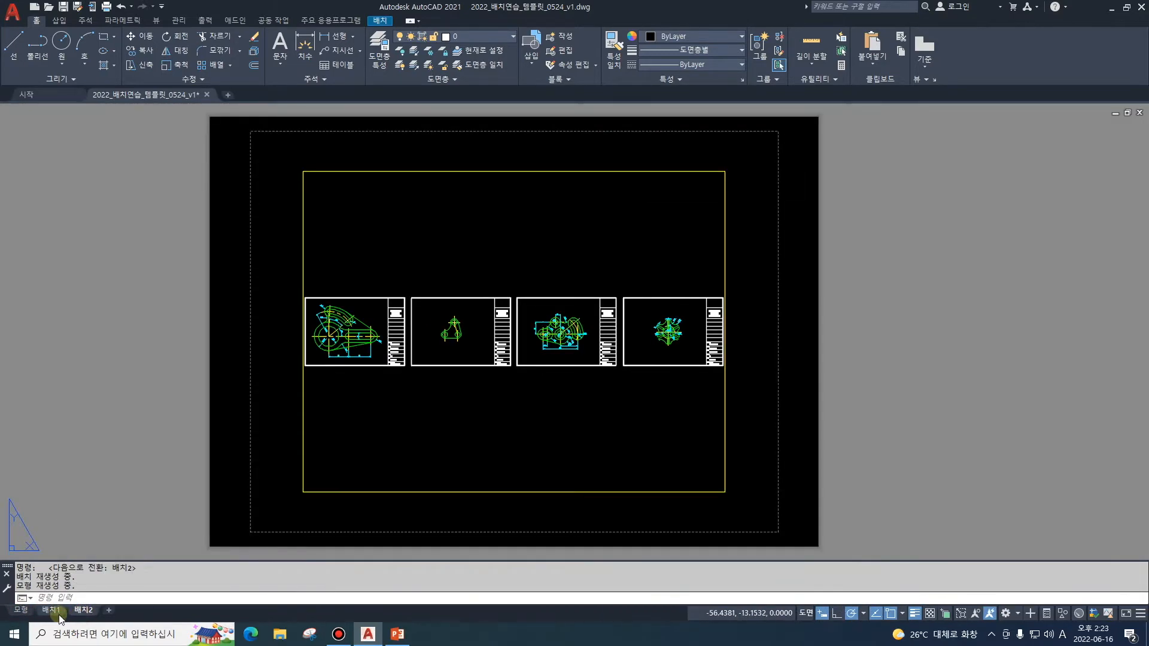
pyautogui.click(58, 612)
pyautogui.moveTo(83, 615)
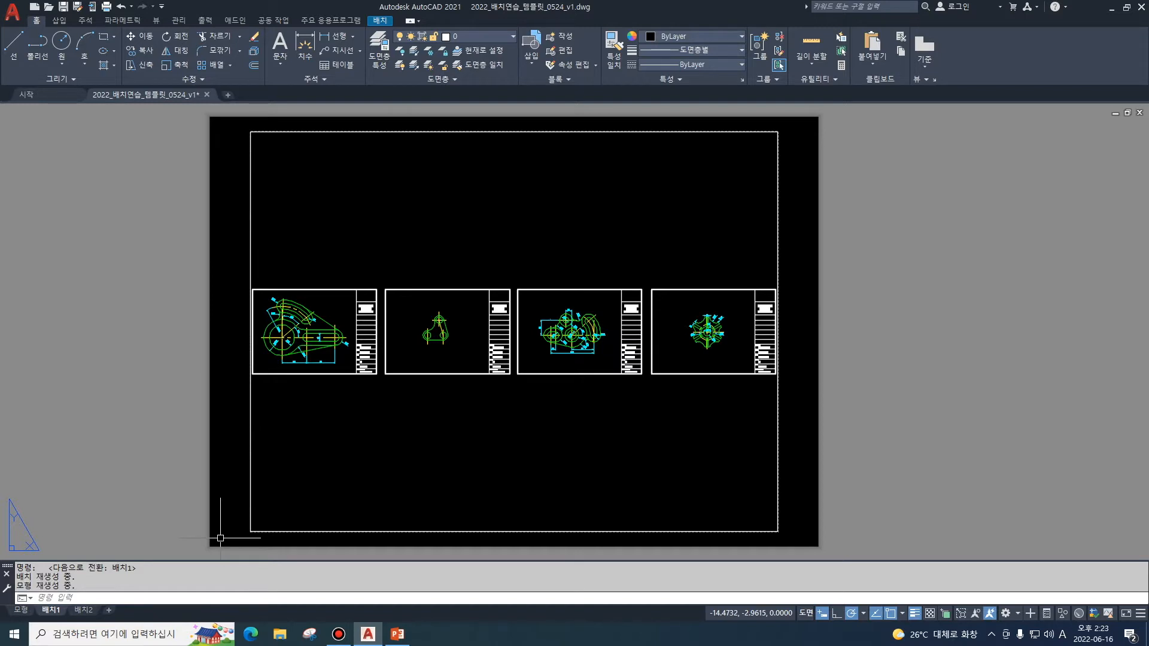
# Add two new layouts after 배치2, viewing the first one before adding the second.
pyautogui.click(109, 610)
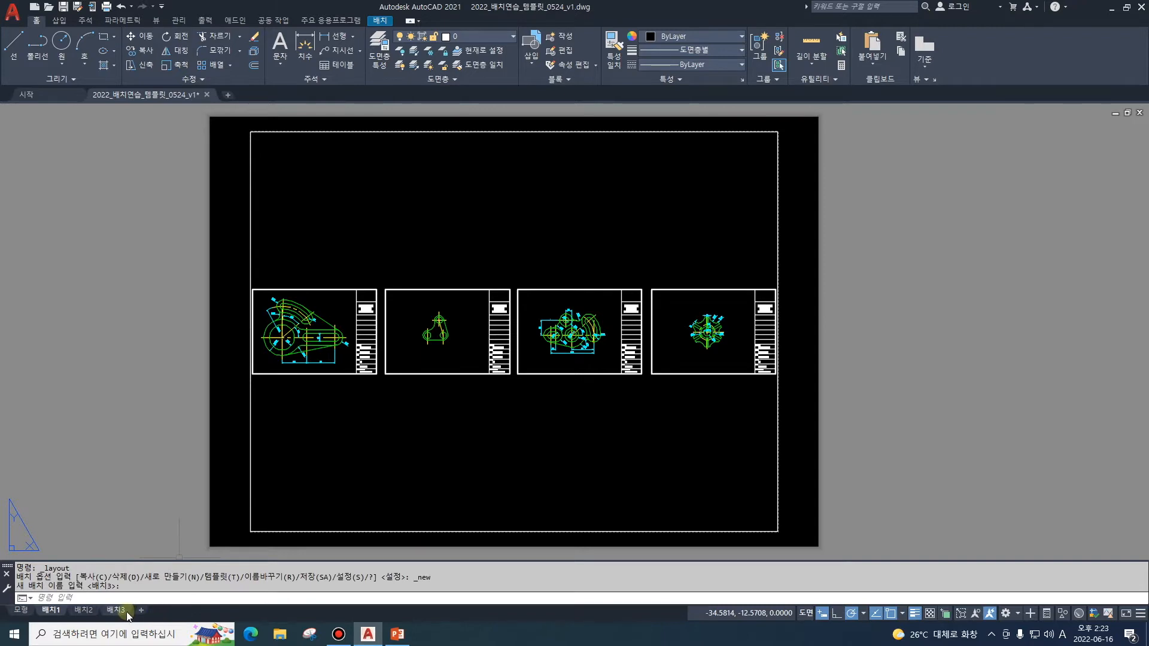
pyautogui.click(115, 610)
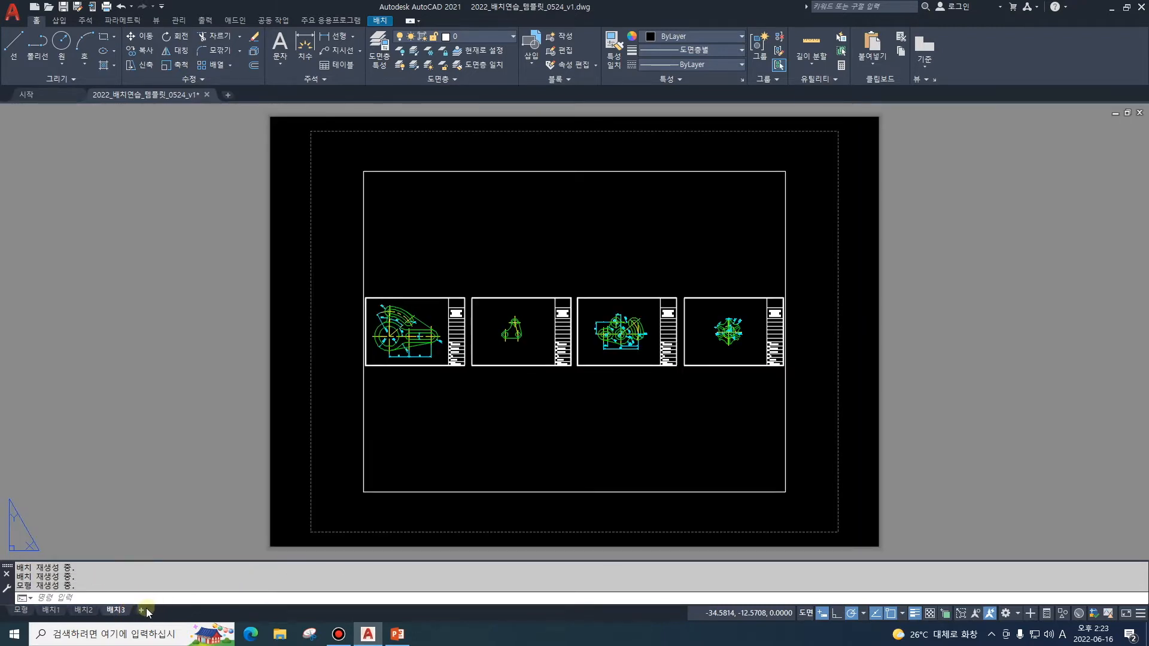
pyautogui.click(140, 609)
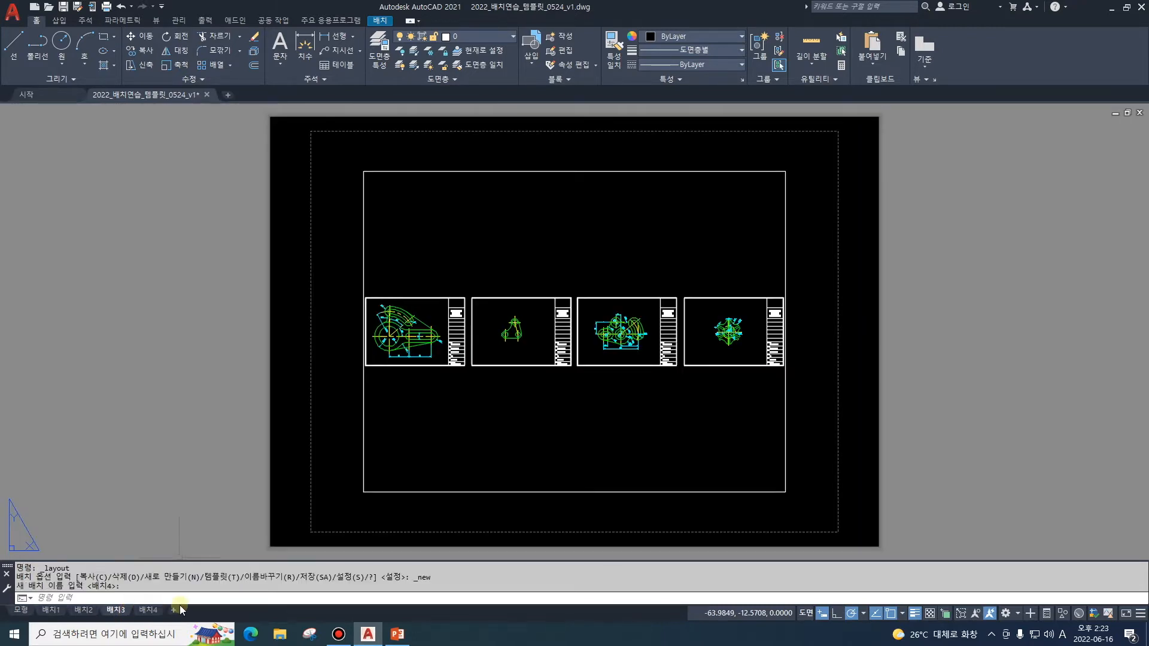
# Delete the two newly added layouts, 배치4 and 배치3.
pyautogui.rightClick(147, 609)
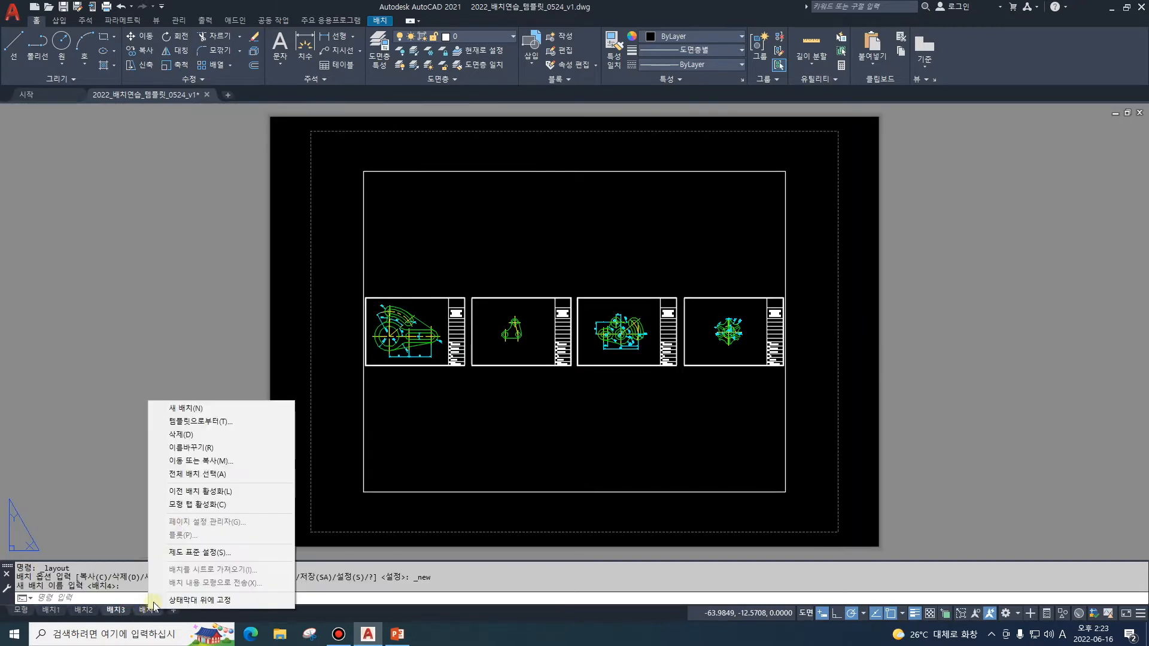
pyautogui.click(183, 435)
pyautogui.click(588, 355)
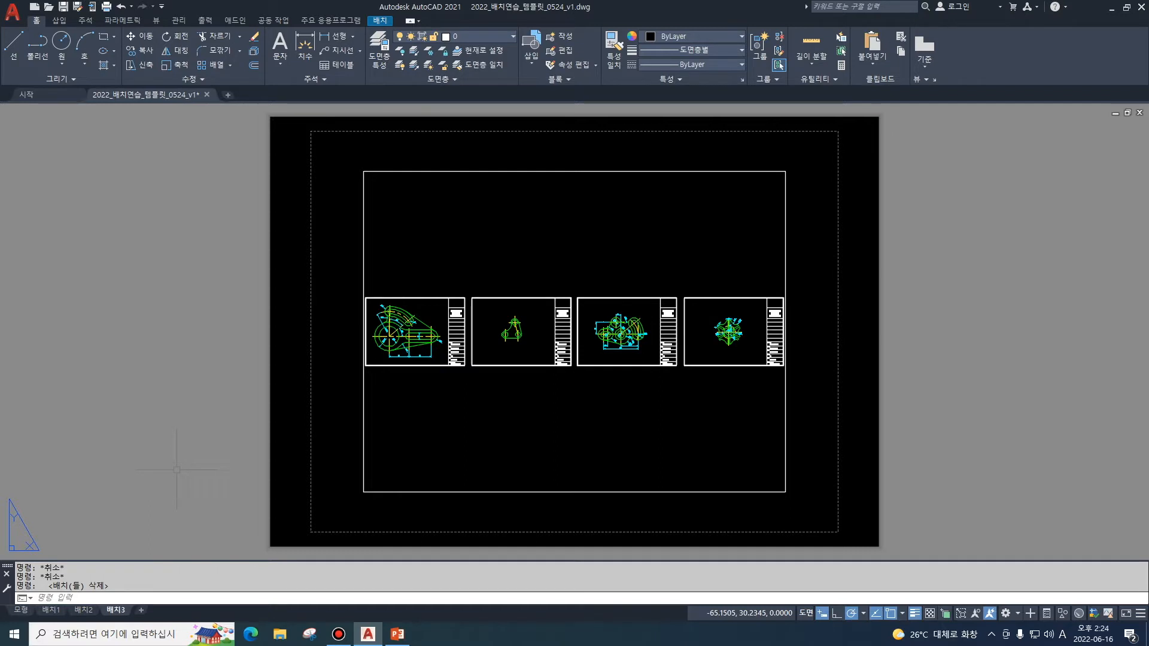
pyautogui.rightClick(120, 616)
pyautogui.click(159, 437)
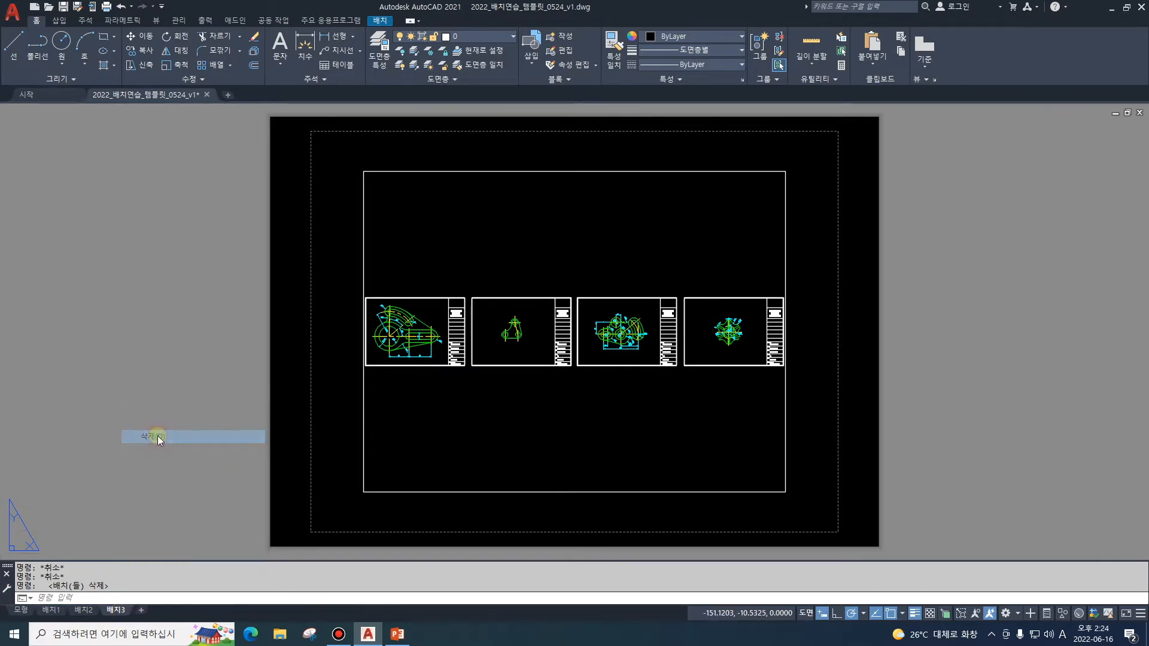
pyautogui.click(589, 357)
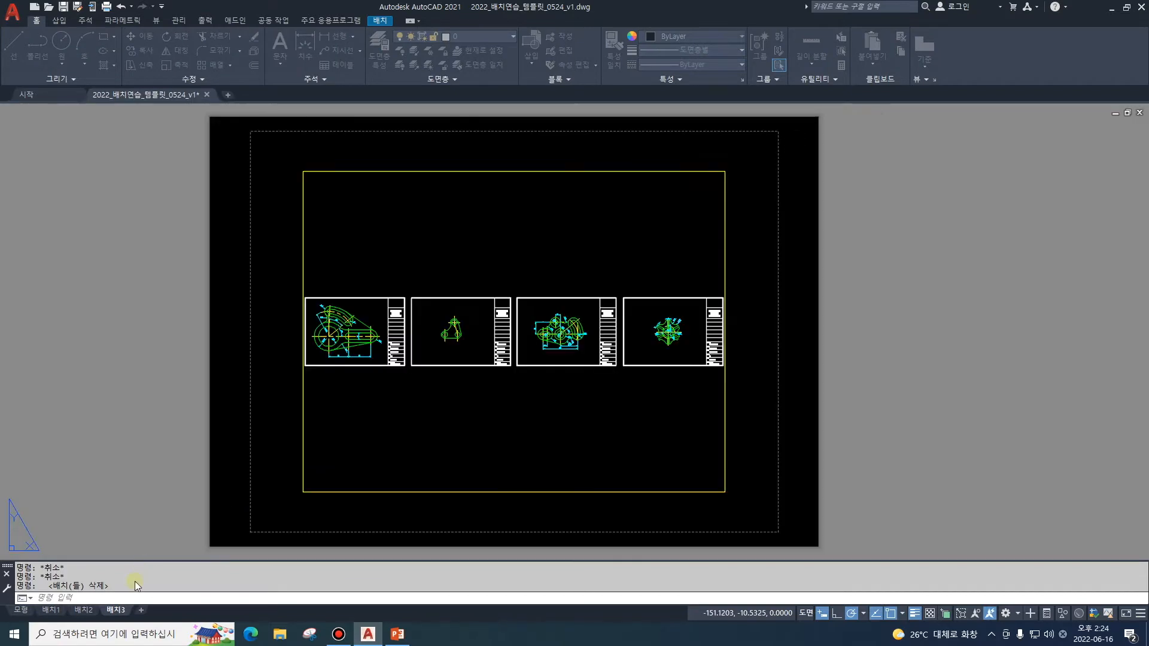
# Delete the 배치2 layout so that only 배치1 is kept alongside model space.
pyautogui.rightClick(86, 616)
pyautogui.click(164, 439)
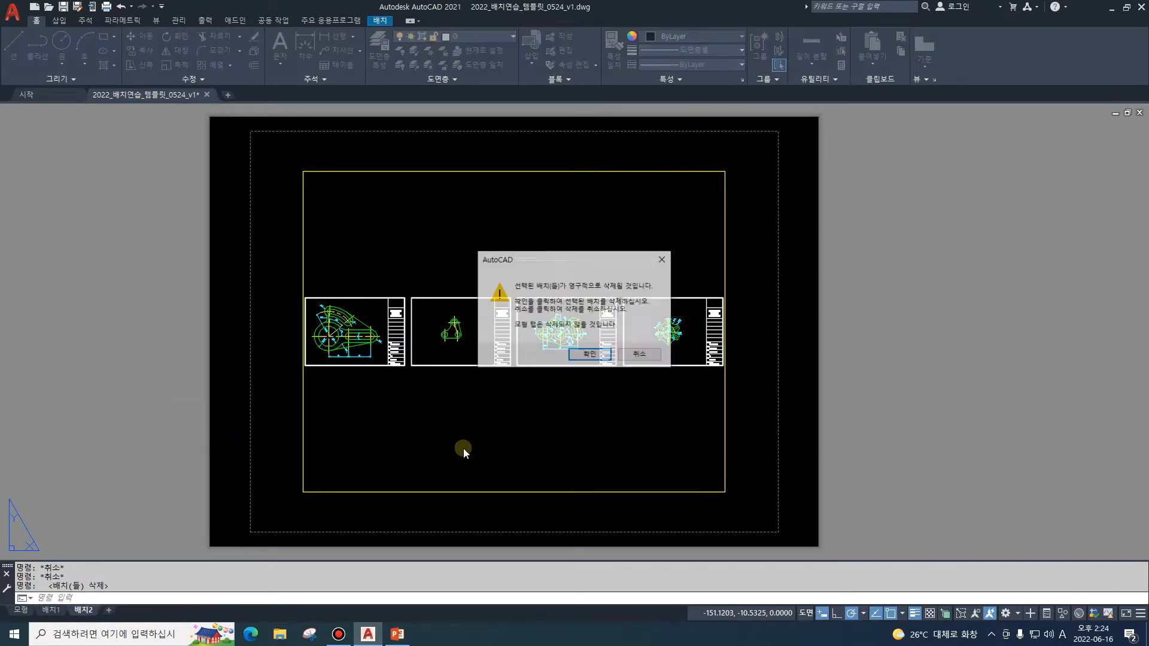
pyautogui.click(601, 356)
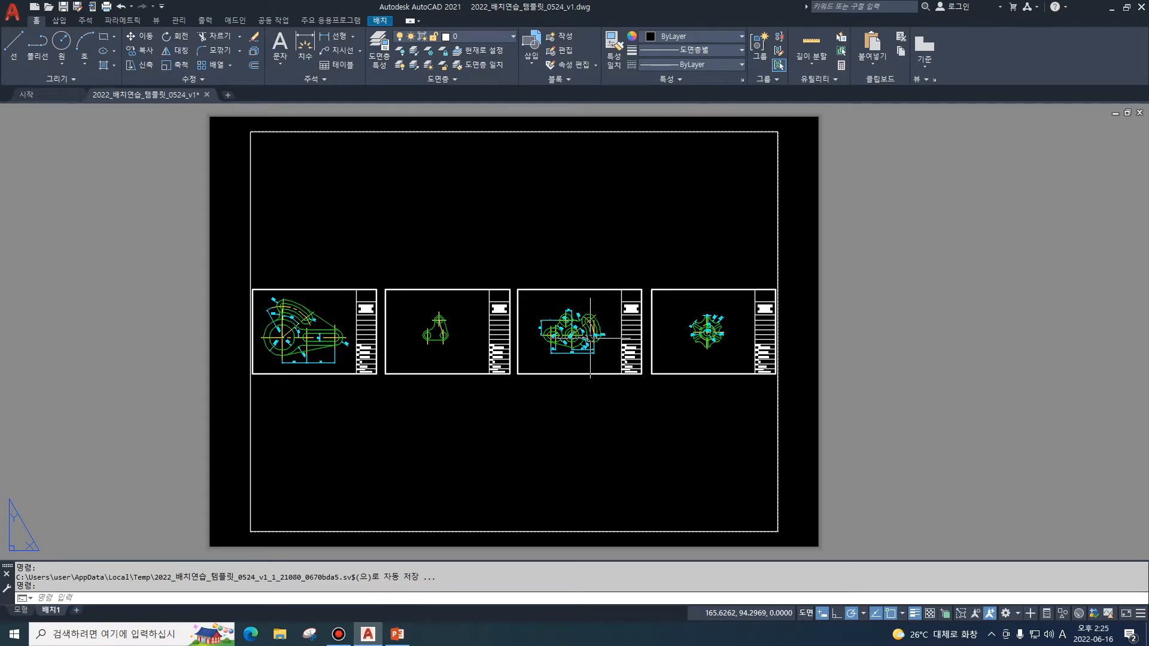
# Modify the page setup of the 배치1 layout to use the DWG To PDF.pc3 plotter.
pyautogui.rightClick(54, 614)
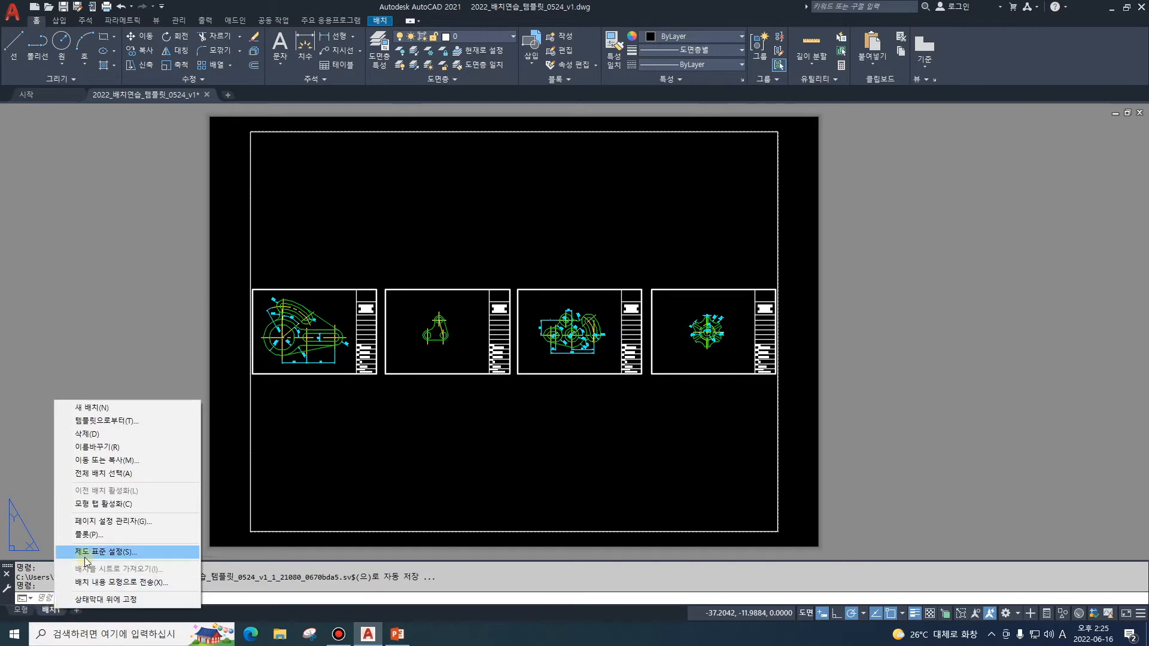
pyautogui.click(123, 522)
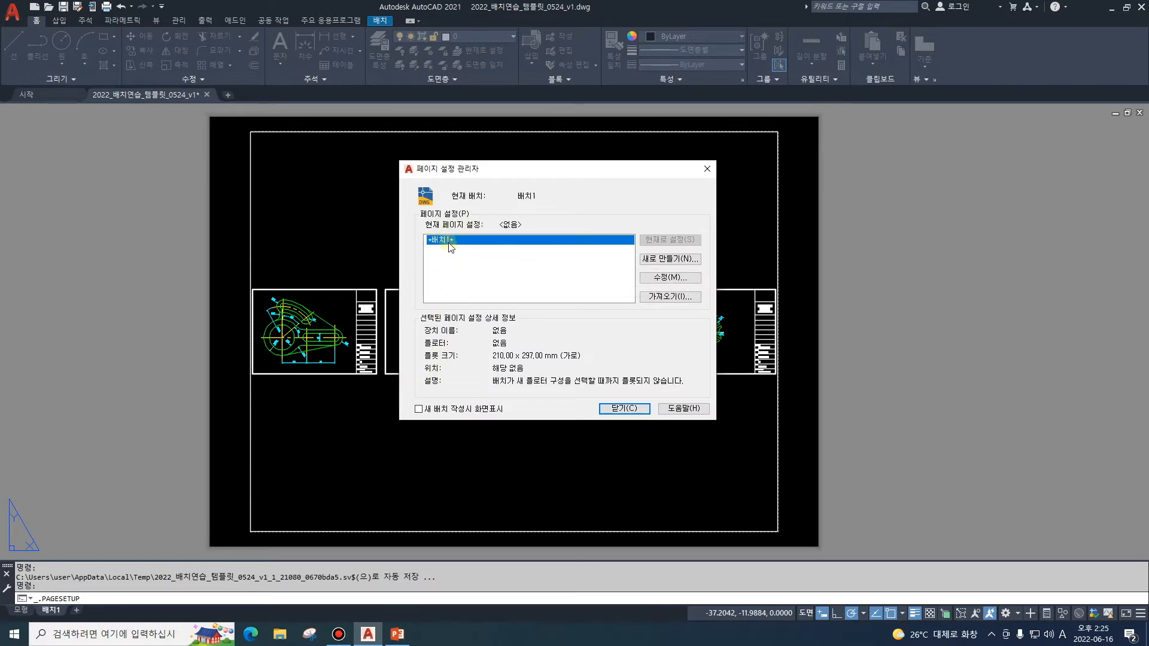
pyautogui.click(677, 278)
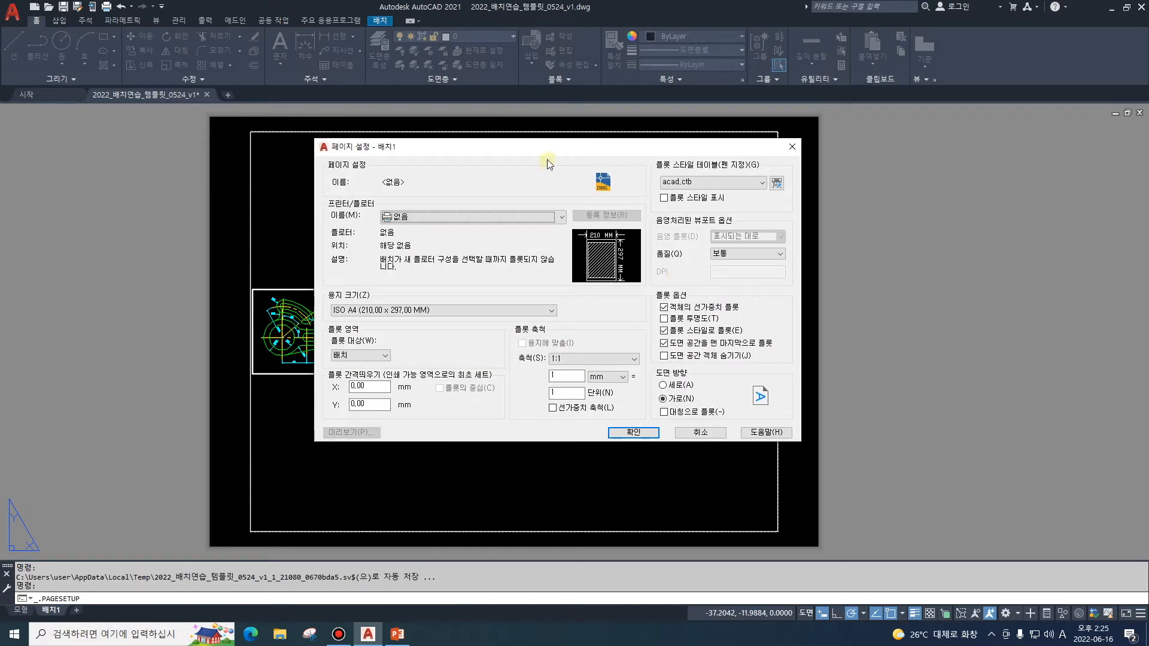
pyautogui.moveTo(548, 154); pyautogui.dragTo(510, 140)
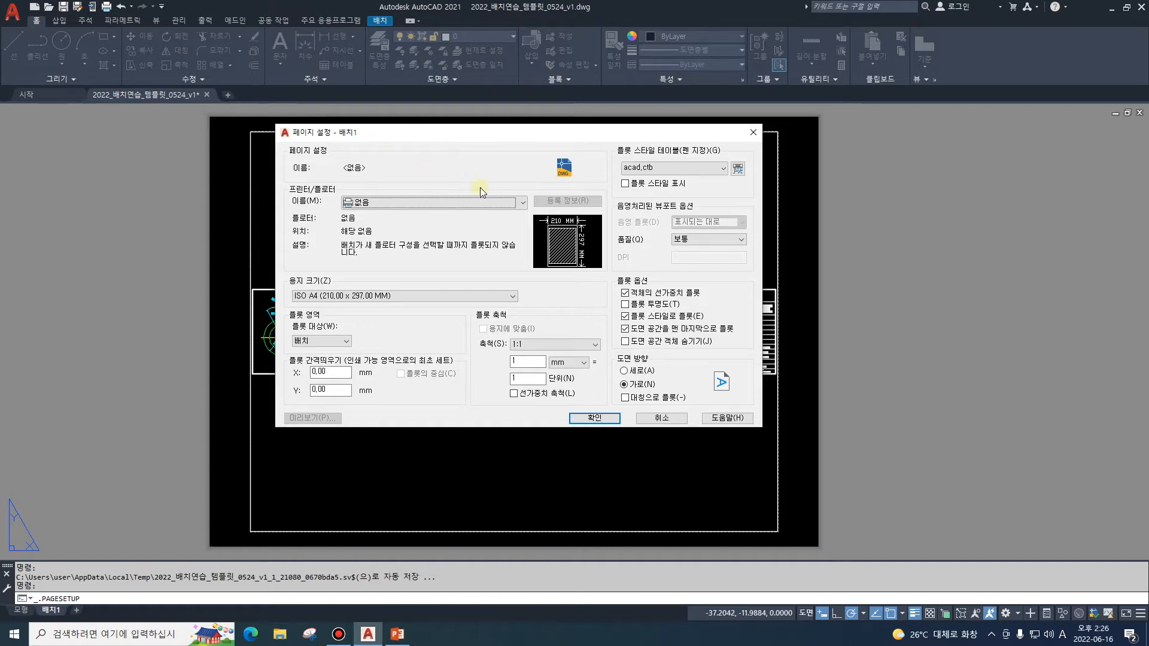
pyautogui.click(521, 203)
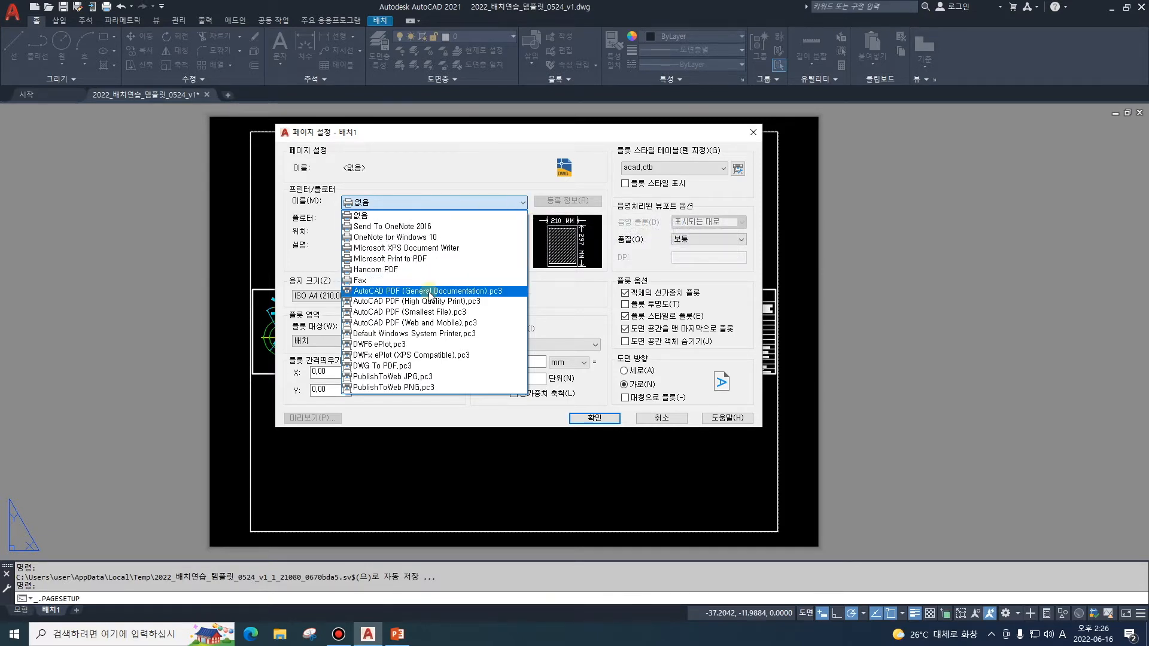
pyautogui.click(428, 366)
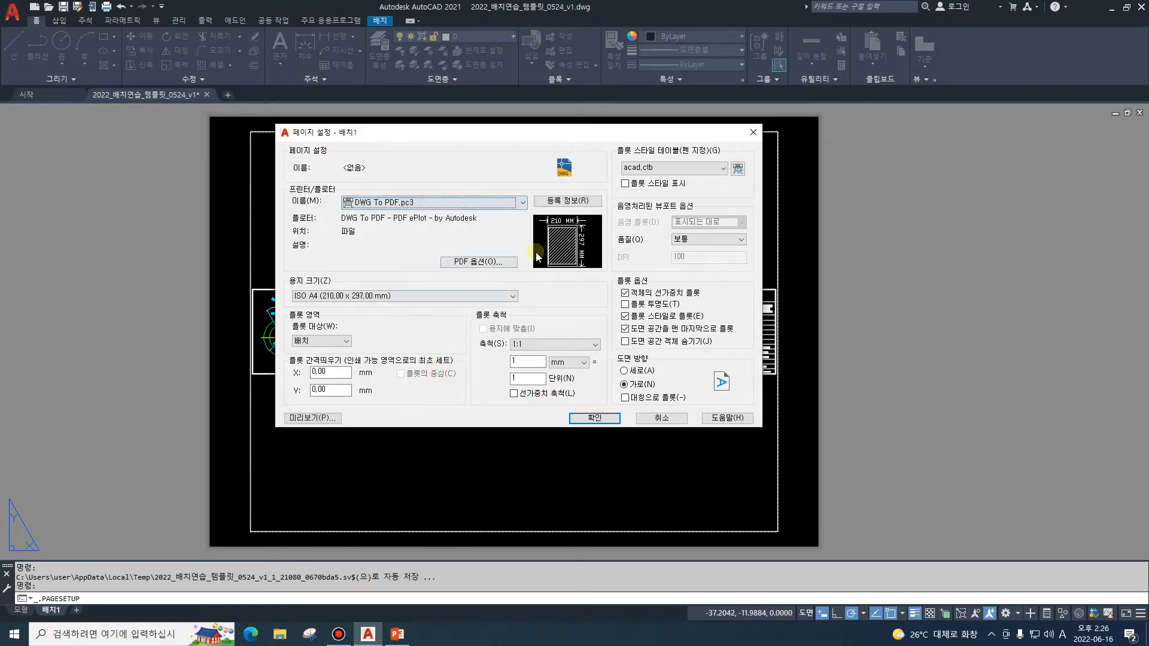
# Set the DWG To PDF.pc3 paper size to ISO 전체 페이지 A3 (420.00 x 297.00 mm) and save the plotter configuration changes.
pyautogui.click(572, 202)
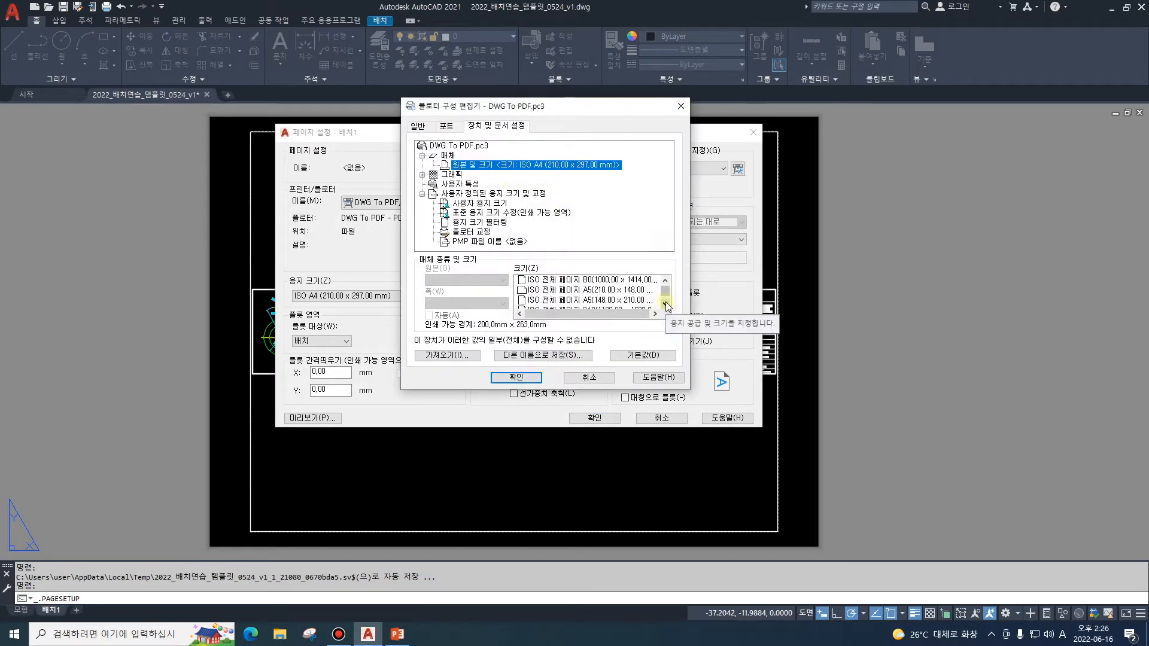
pyautogui.click(665, 304)
pyautogui.click(666, 304)
pyautogui.click(665, 304)
pyautogui.click(665, 304)
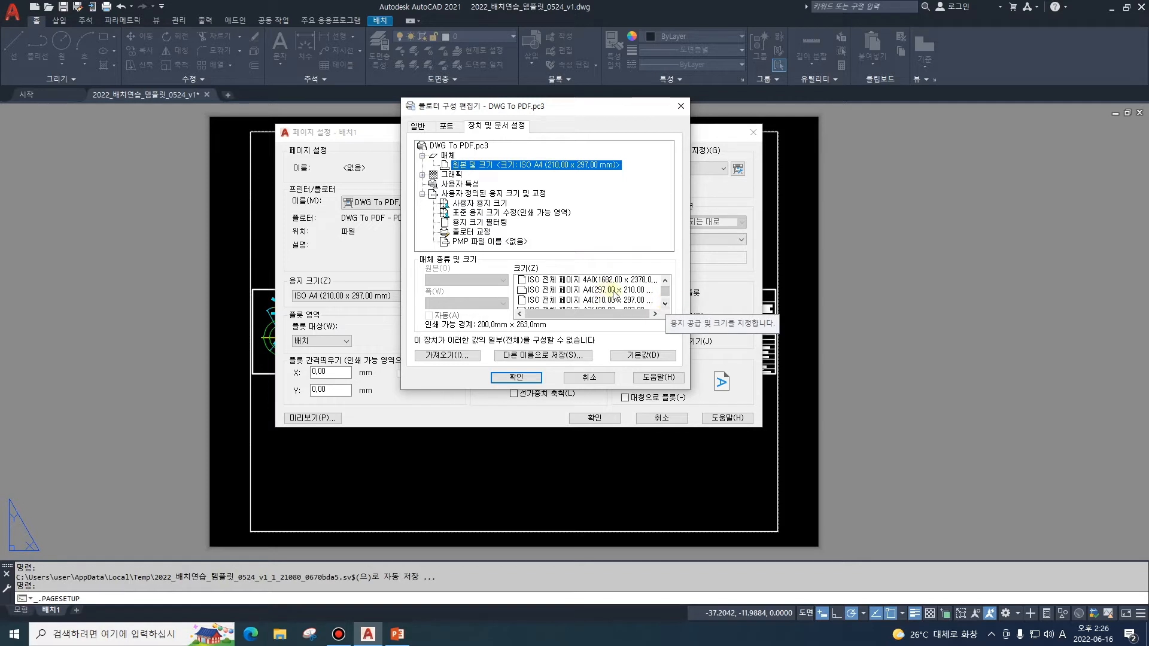
pyautogui.click(664, 304)
pyautogui.click(595, 301)
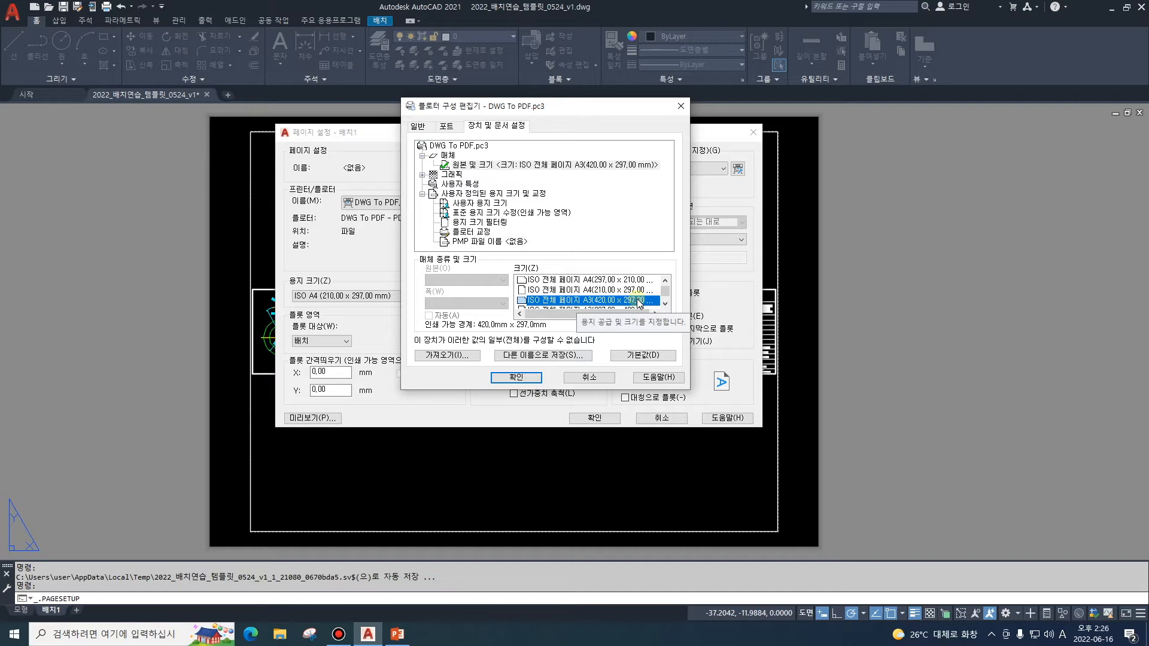
pyautogui.click(513, 381)
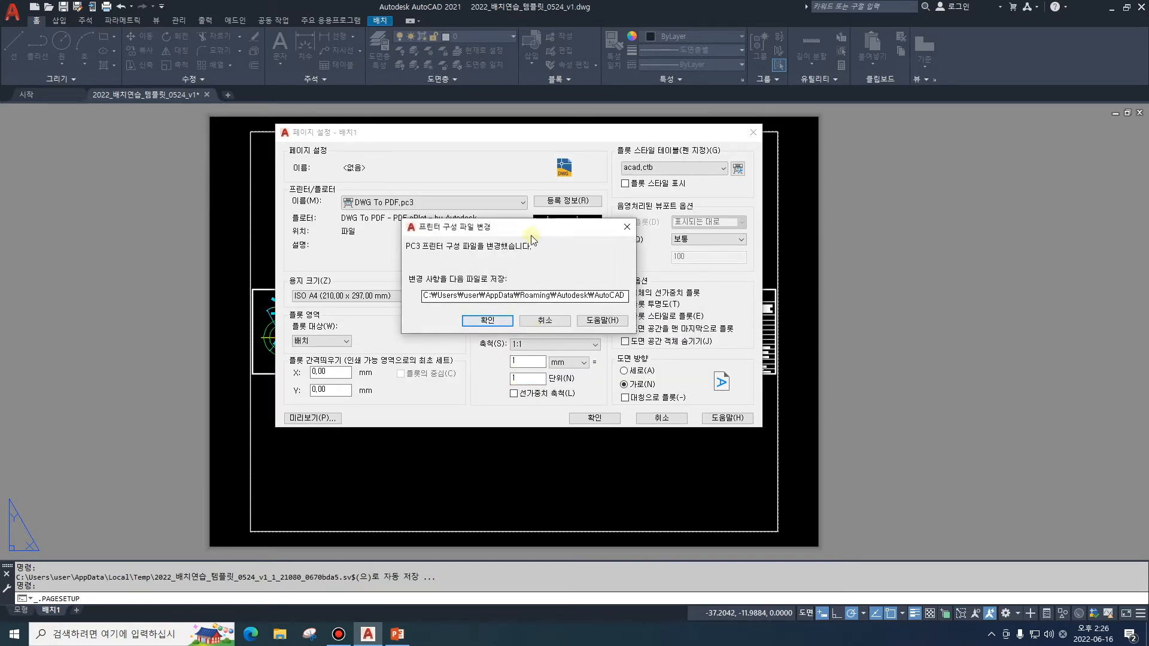
pyautogui.click(504, 321)
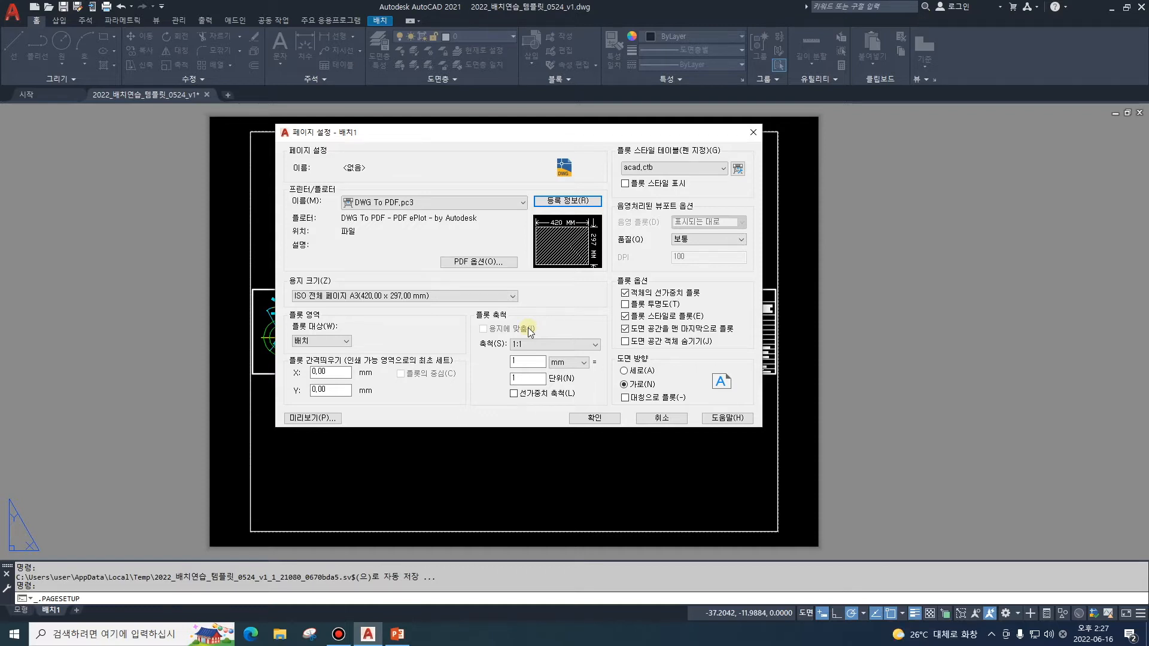
# Choose a 1:1 plot scale and assign the monochrome.ctb plot style table in the page setup.
pyautogui.click(586, 345)
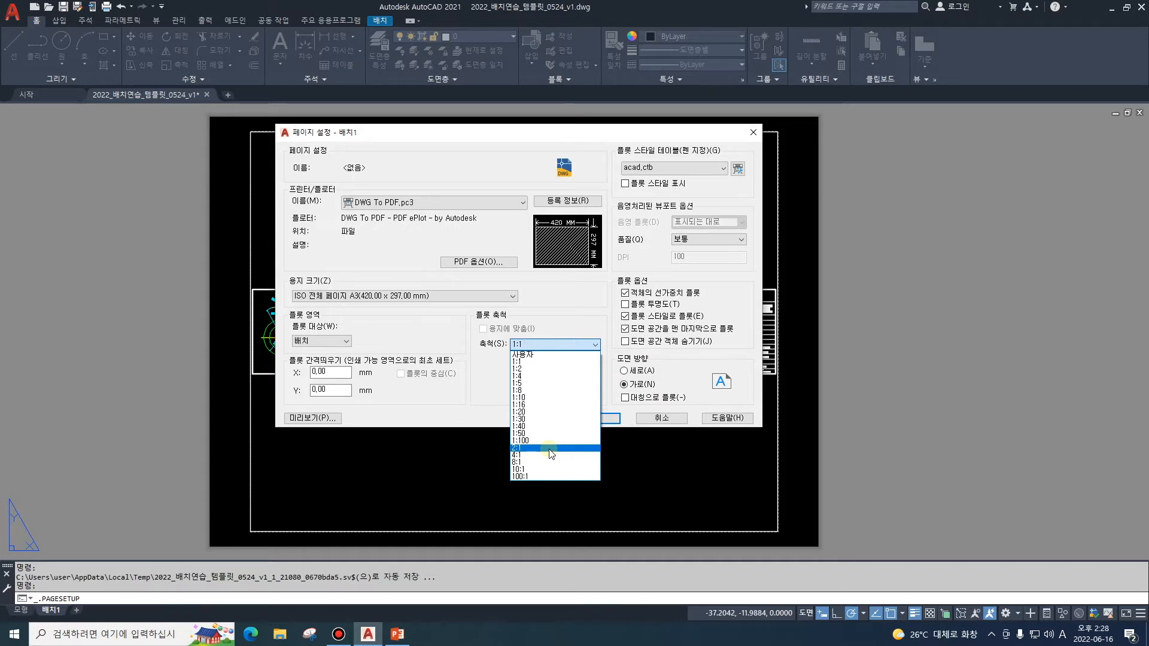
pyautogui.click(539, 362)
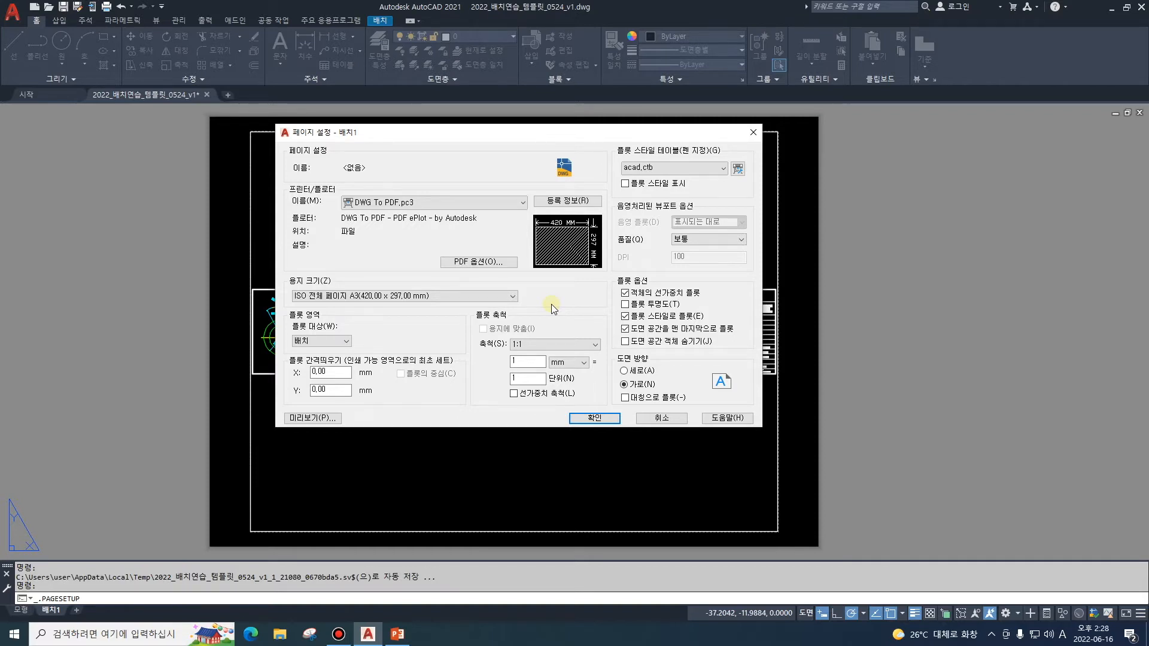
pyautogui.click(676, 167)
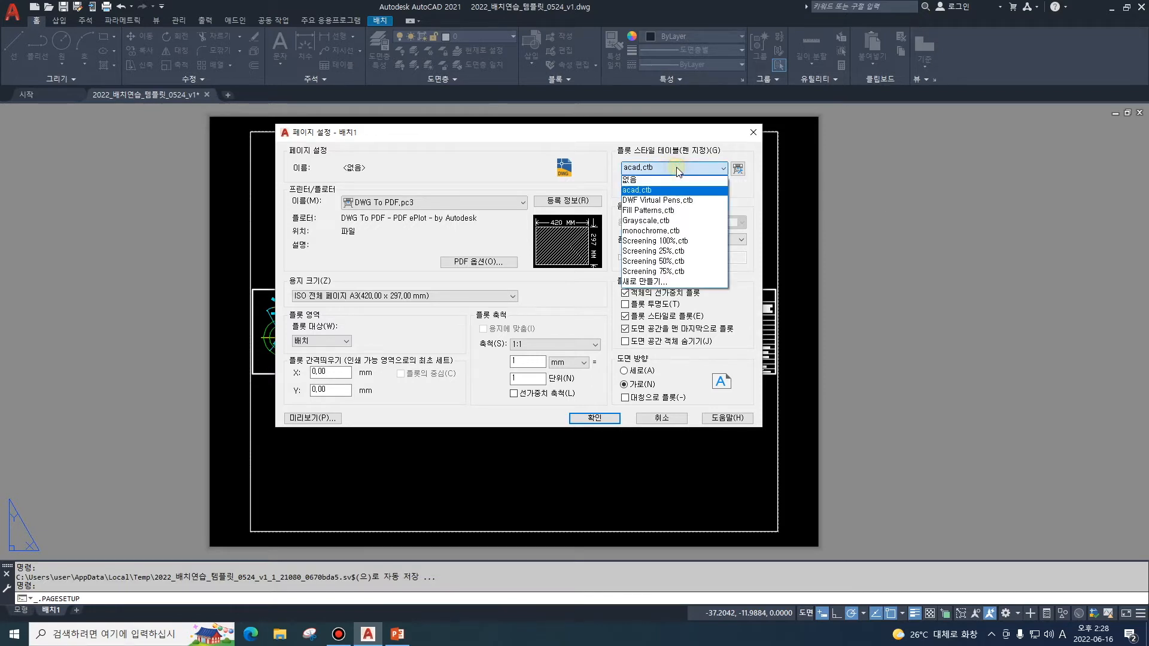
pyautogui.click(685, 232)
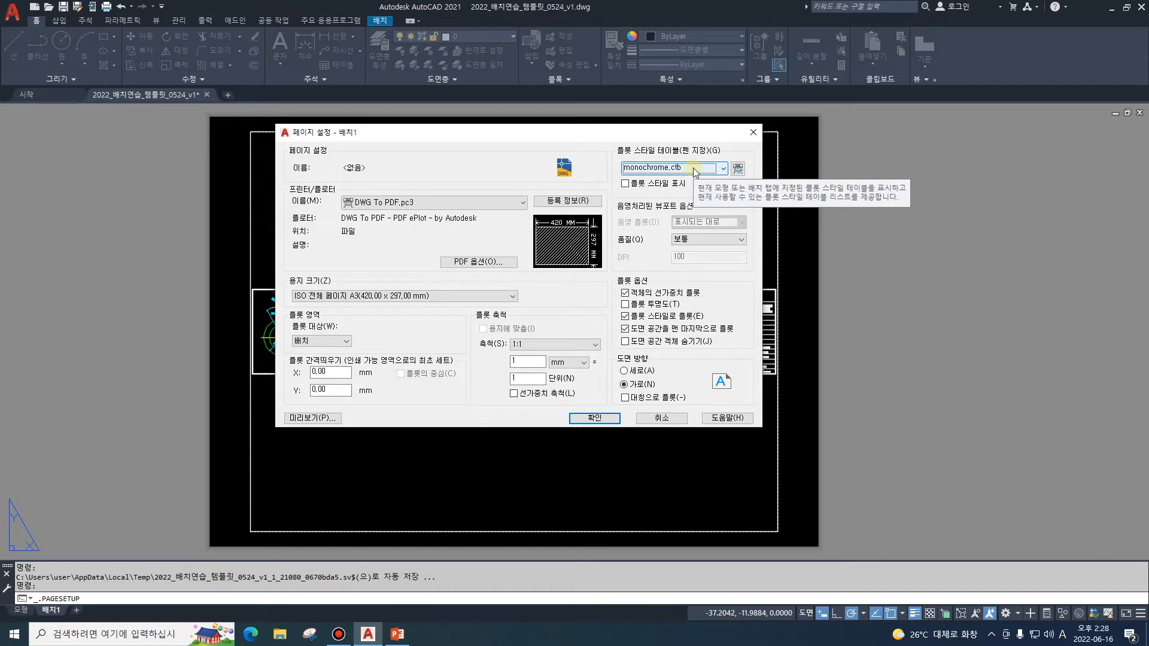
# Examine the linetype and lineweight choices for the plot styles in monochrome.ctb.
pyautogui.click(737, 168)
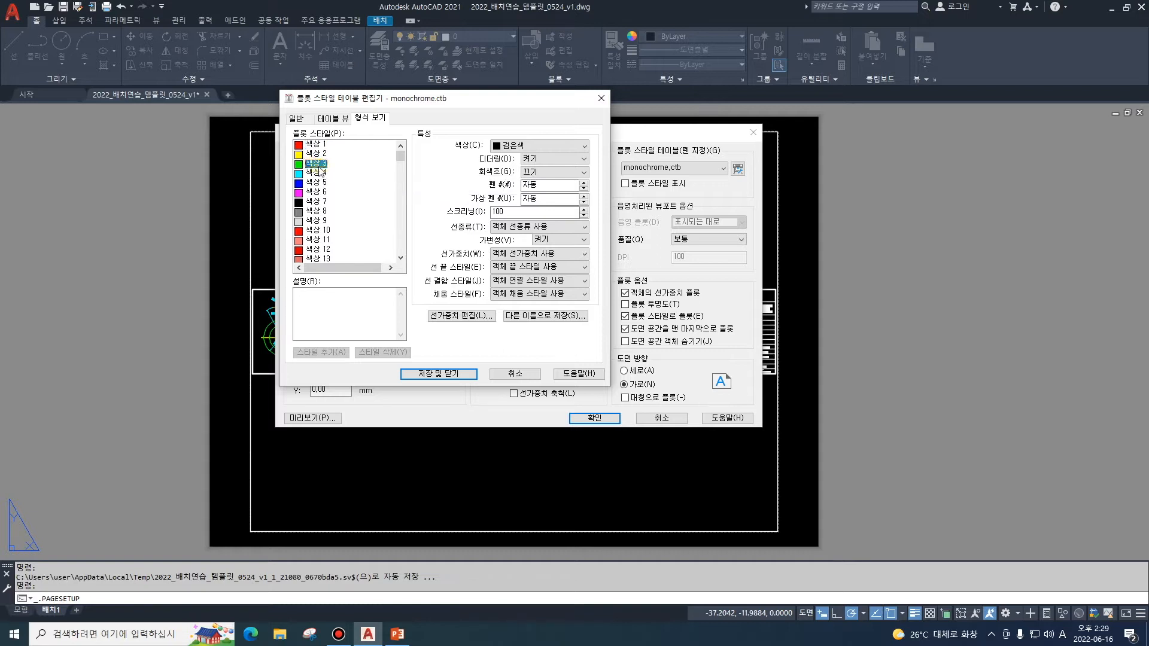
pyautogui.click(516, 227)
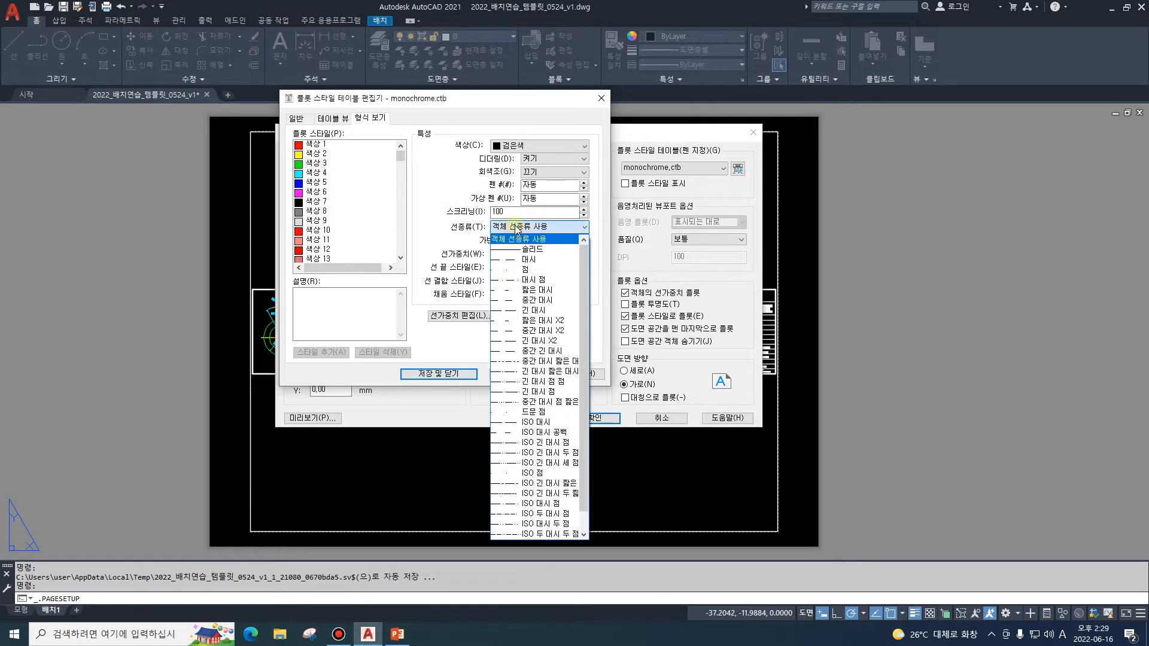
pyautogui.click(442, 226)
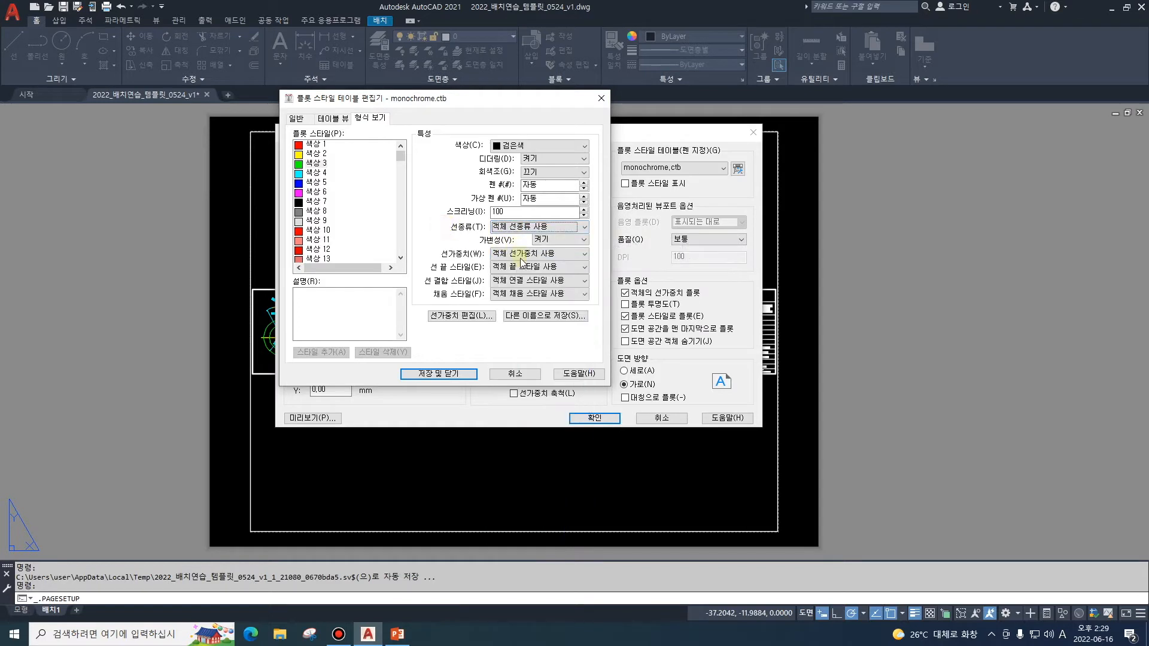
pyautogui.click(524, 254)
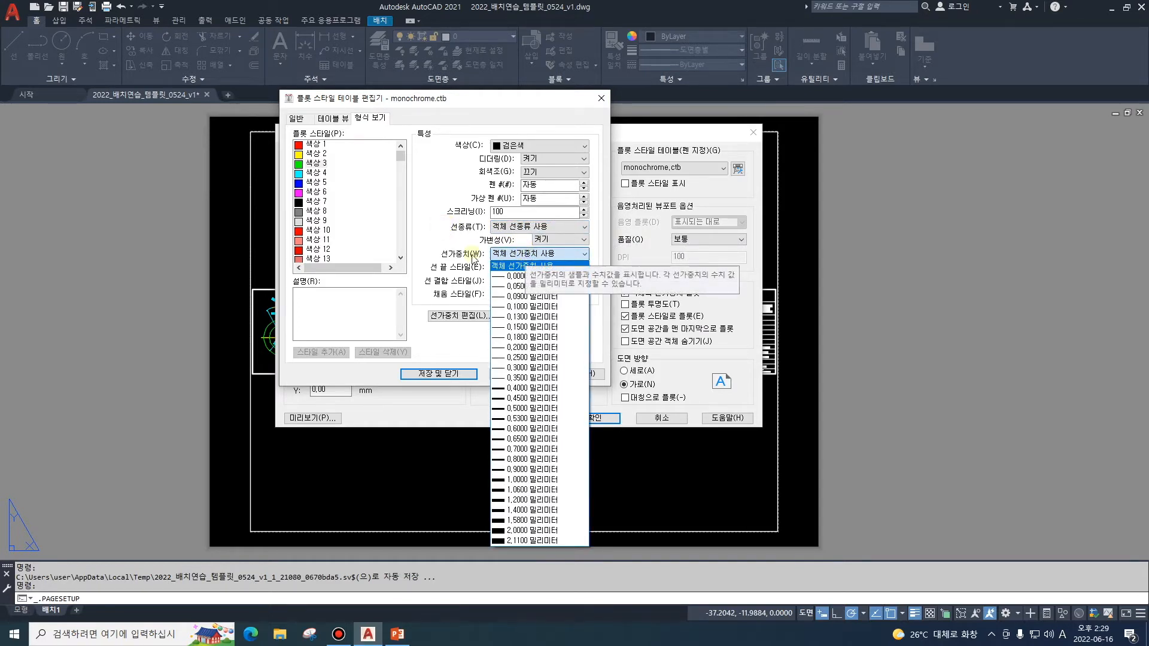
pyautogui.click(434, 243)
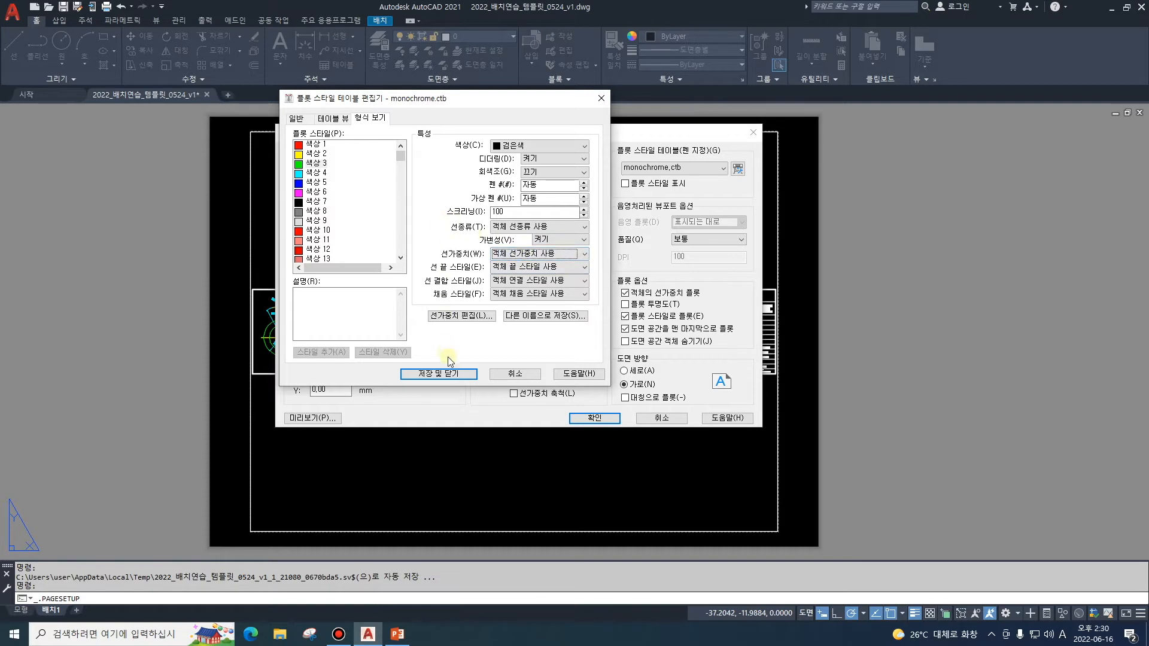
# Save and close the plot style table, accept the 배치1 page setup, and close the page setup manager.
pyautogui.click(457, 373)
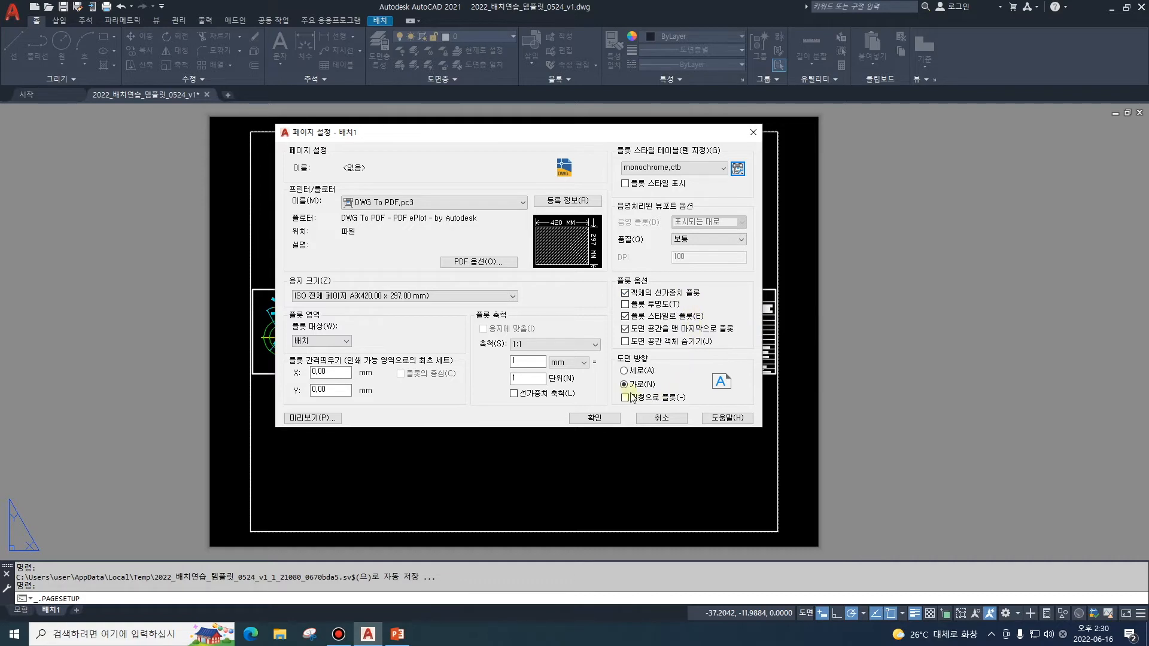
pyautogui.click(603, 420)
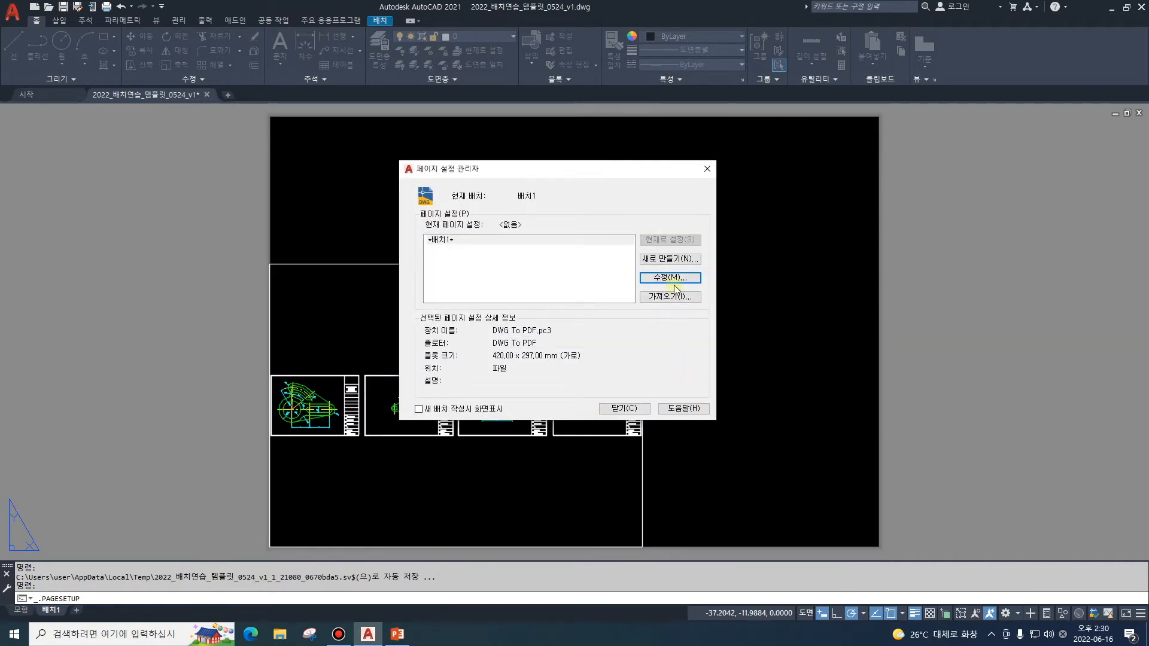
pyautogui.click(631, 406)
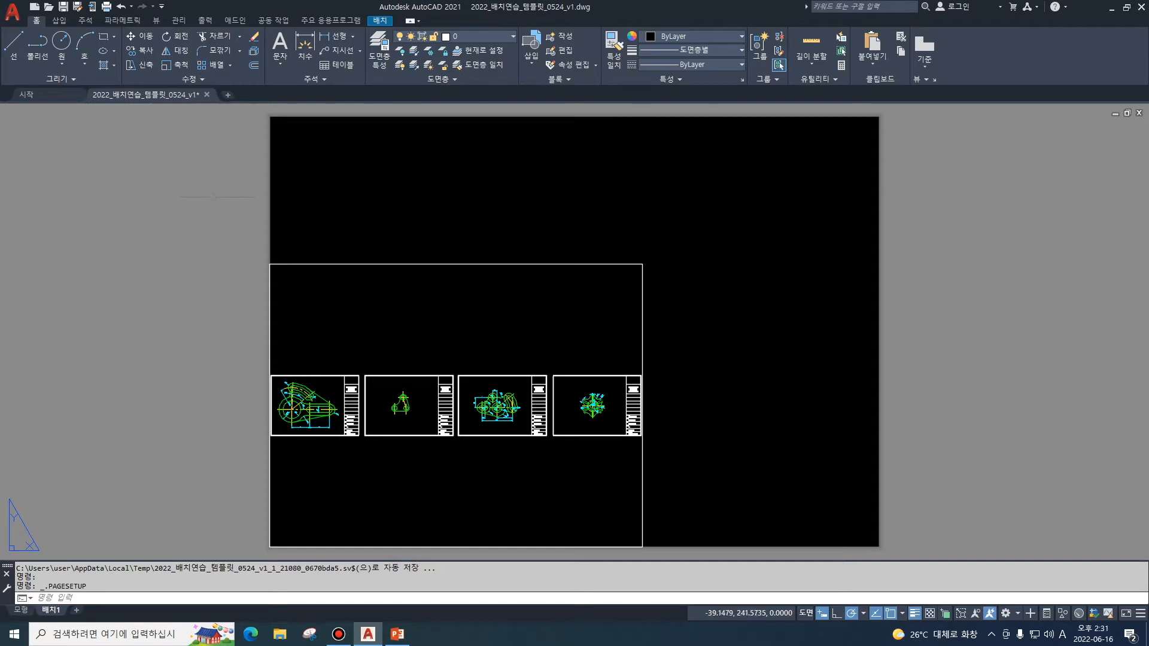
# Delete the existing viewport from 배치1, and view the drawings in model space before returning to the layout.
pyautogui.click(220, 219)
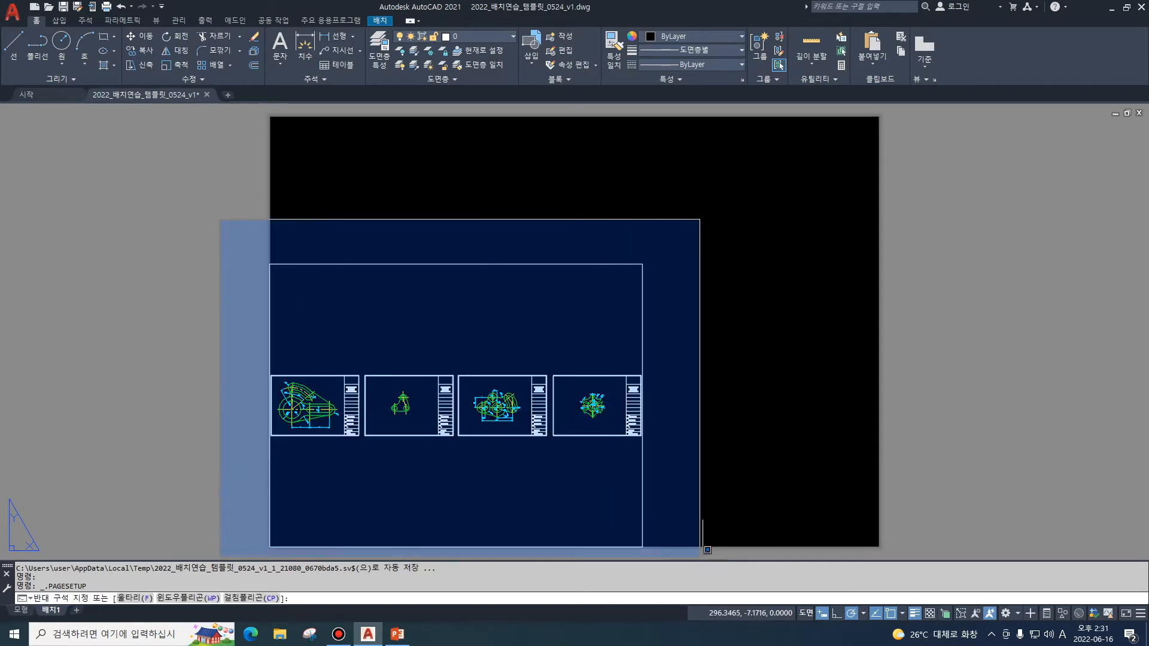
pyautogui.click(706, 548)
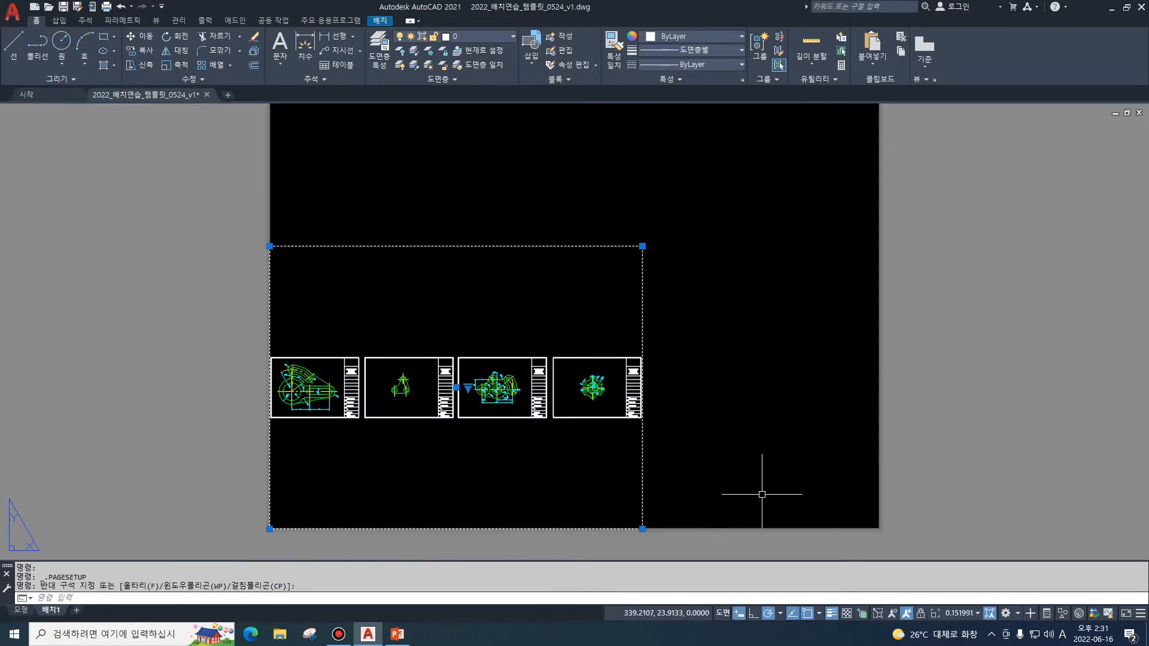
pyautogui.press('Delete')
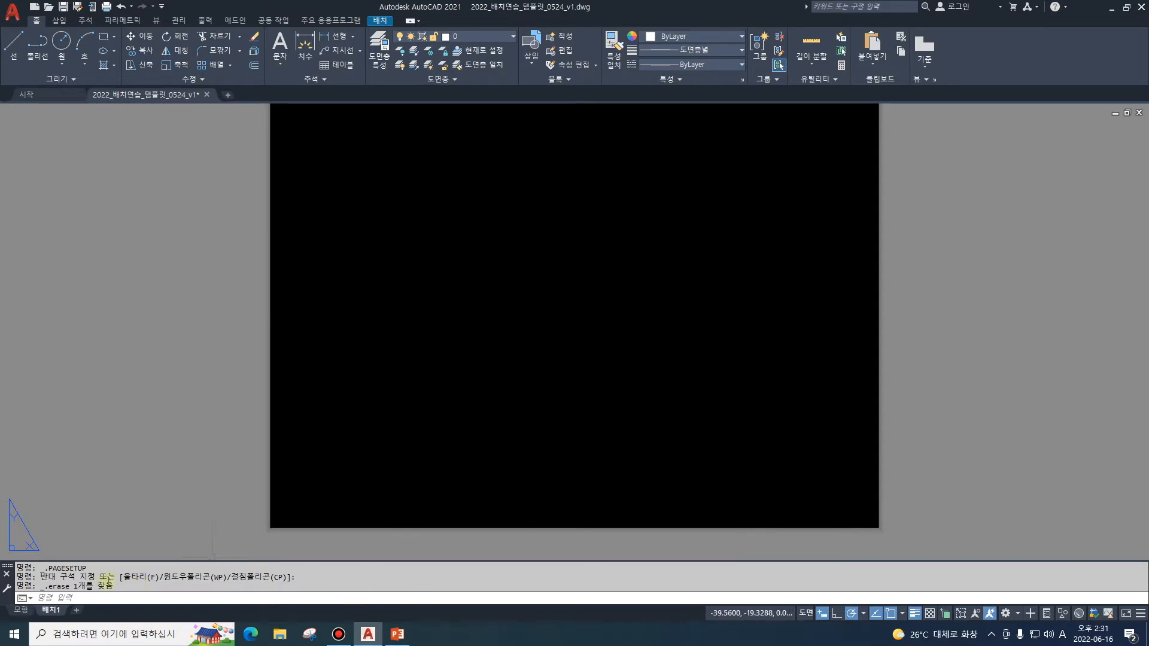
pyautogui.click(20, 610)
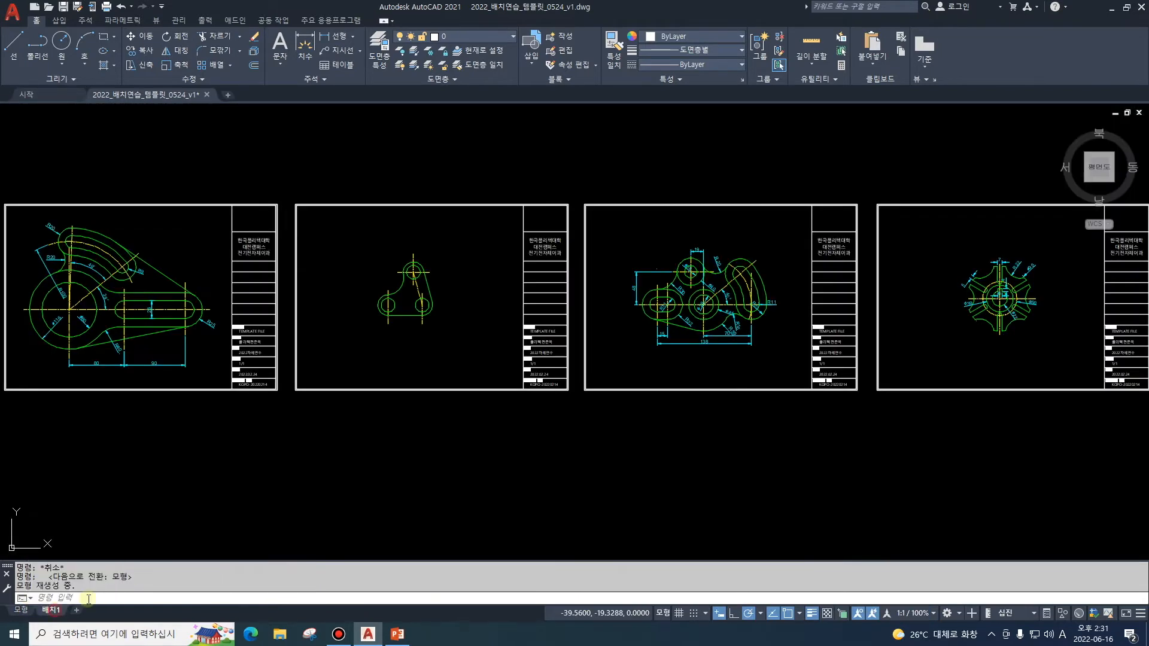
pyautogui.click(51, 609)
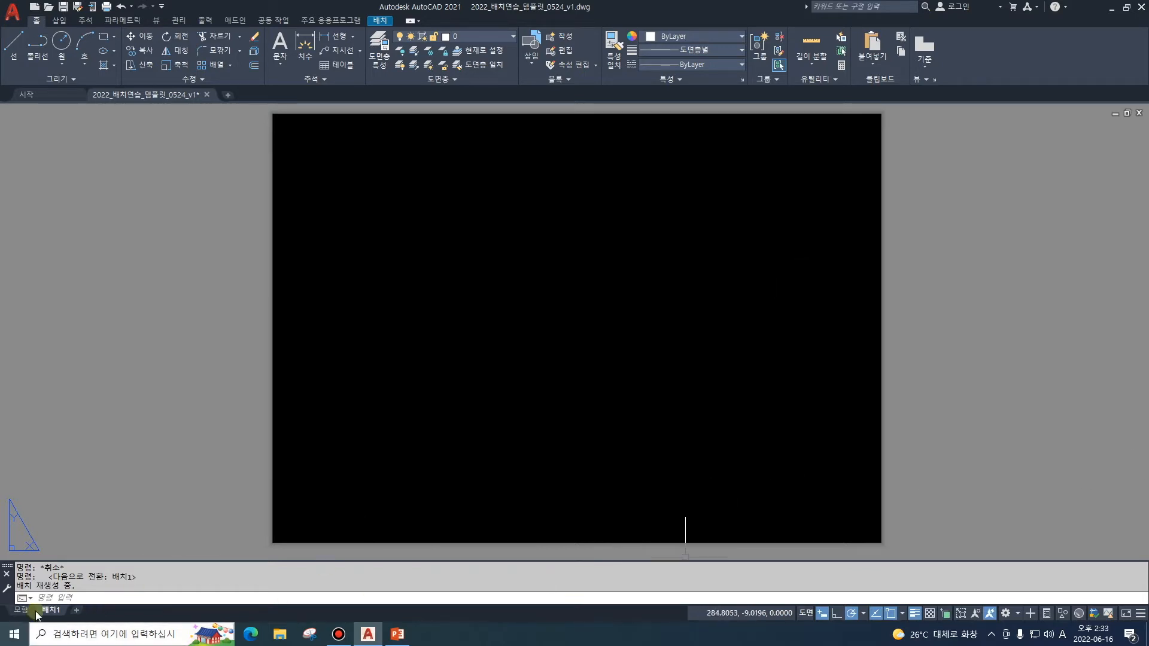
# Create a single (단일) viewport with VPORTS on 배치1, with corners at about (16, 281) and (405, 18).
pyautogui.click(61, 597)
pyautogui.write('vports')
pyautogui.press('Return')
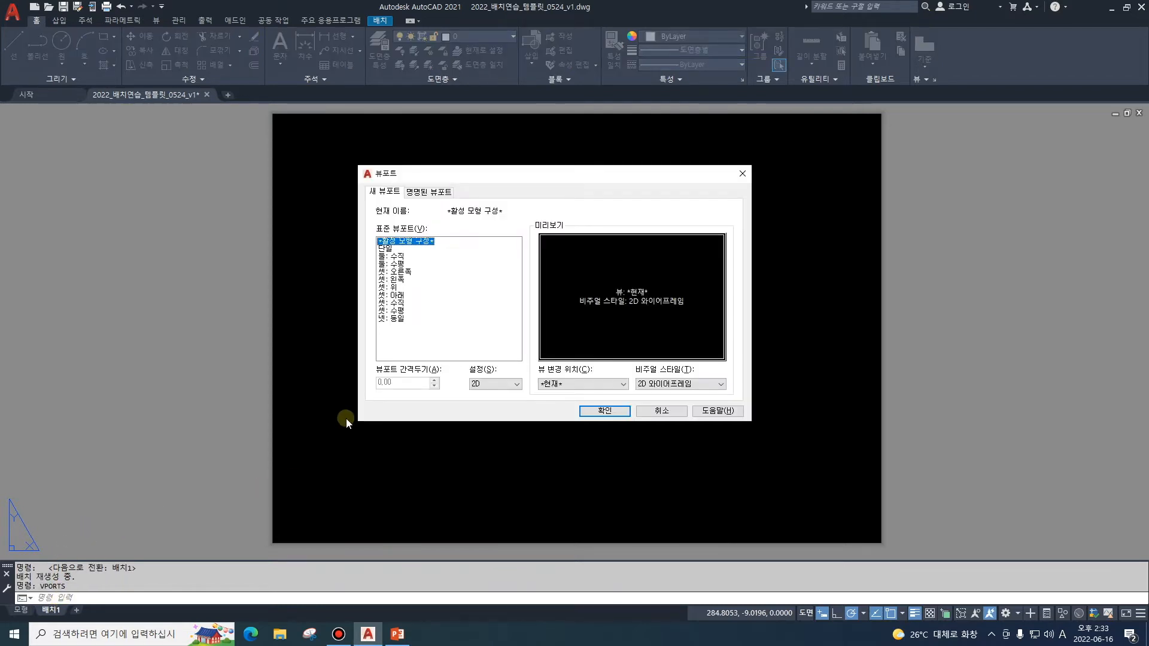
pyautogui.click(384, 248)
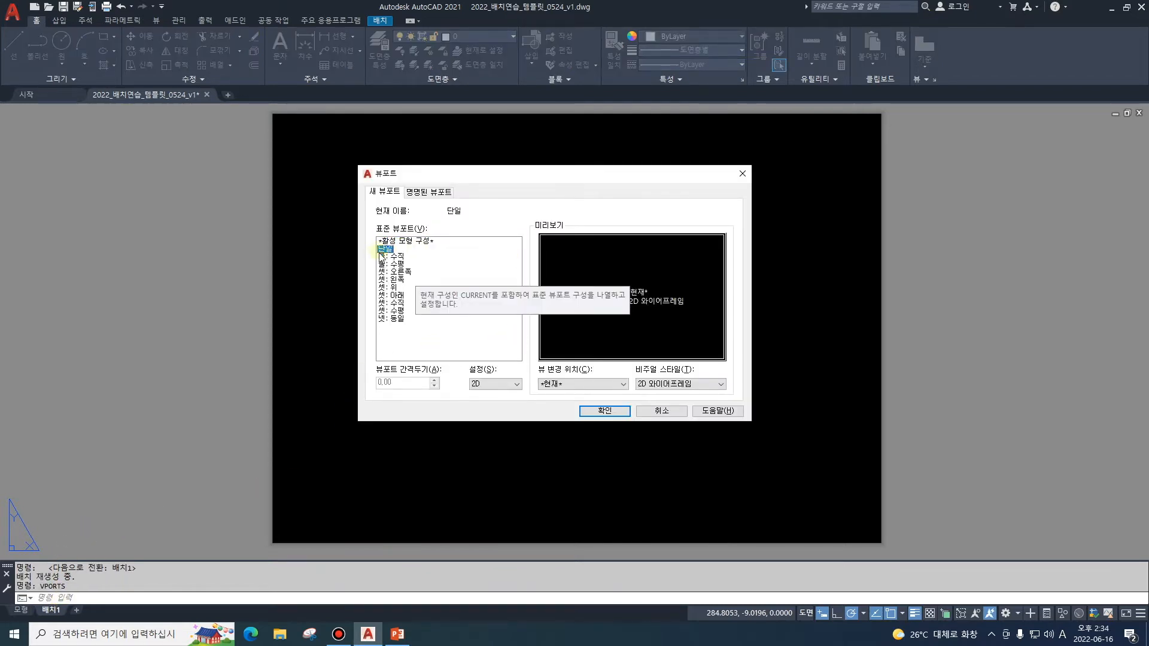
pyautogui.click(621, 410)
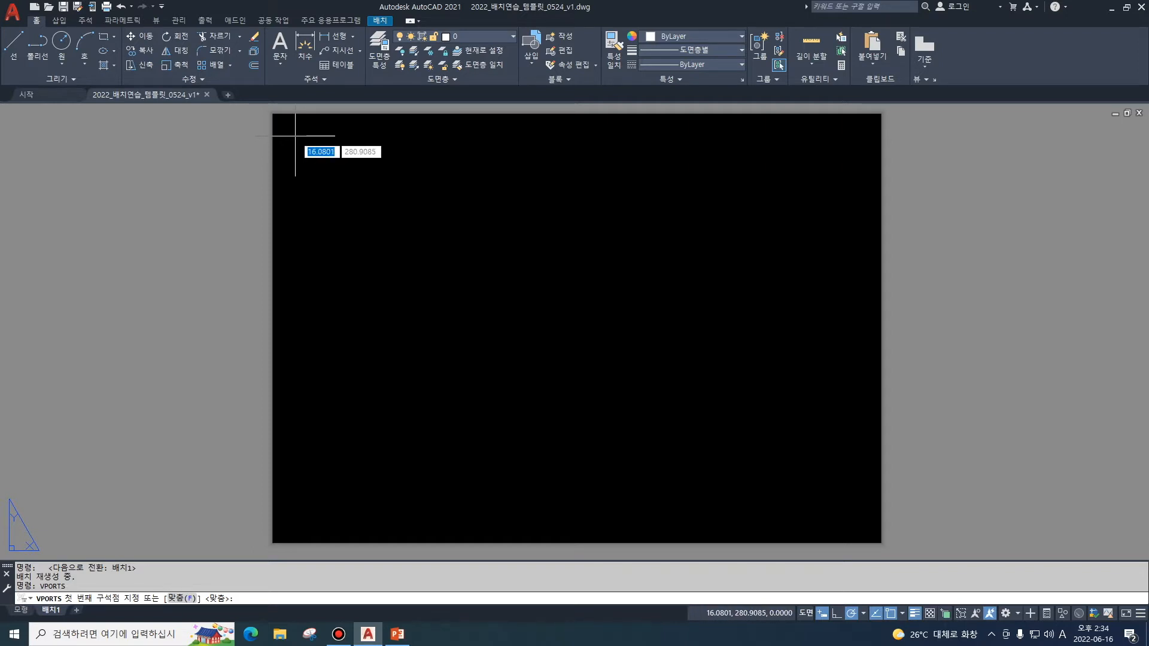
pyautogui.click(295, 136)
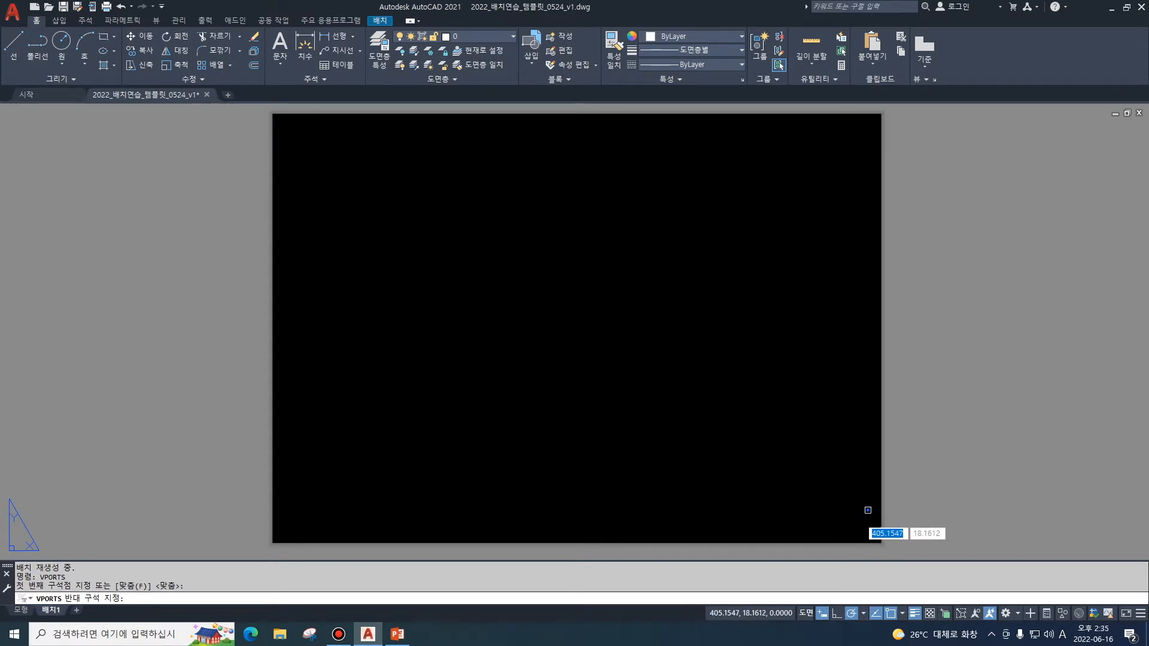
pyautogui.click(867, 510)
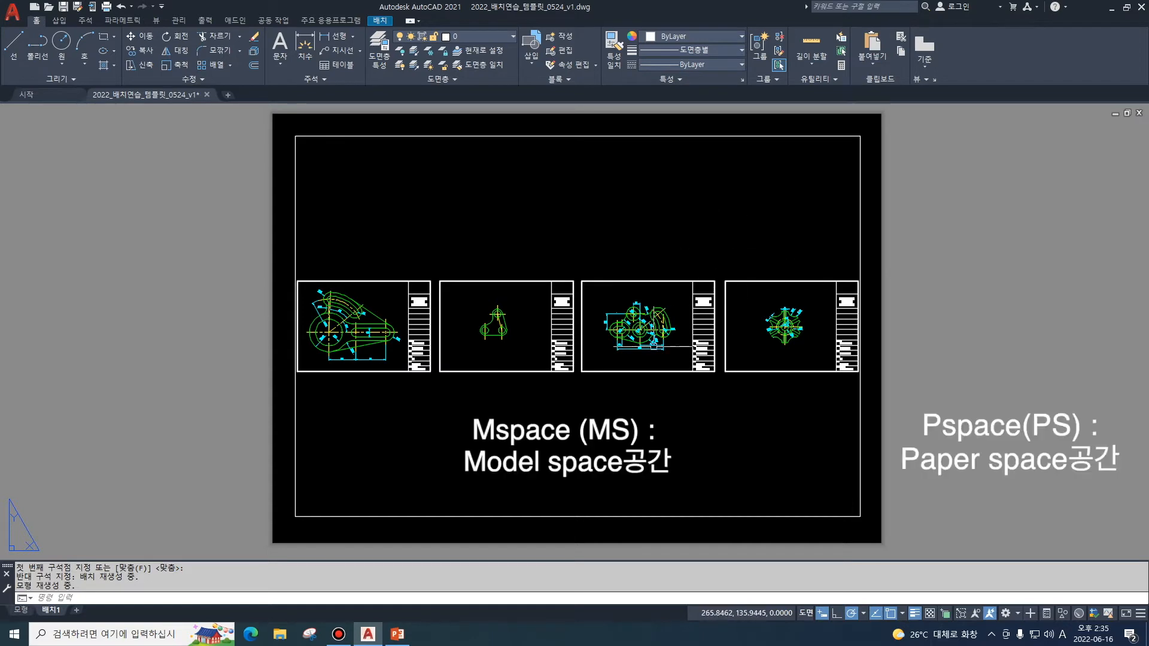
# Activate model space inside the new viewport and window-zoom to the frame of the first drawing so it fills the viewport.
pyautogui.doubleClick(616, 230)
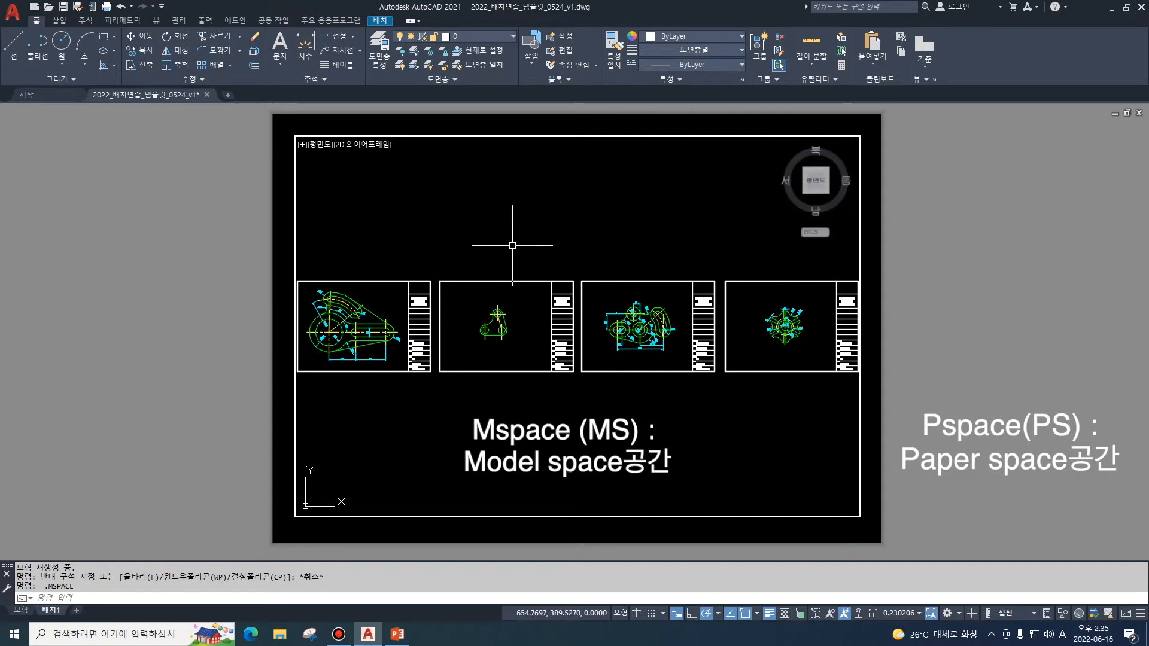
pyautogui.moveTo(518, 246); pyautogui.dragTo(577, 249, button='middle')
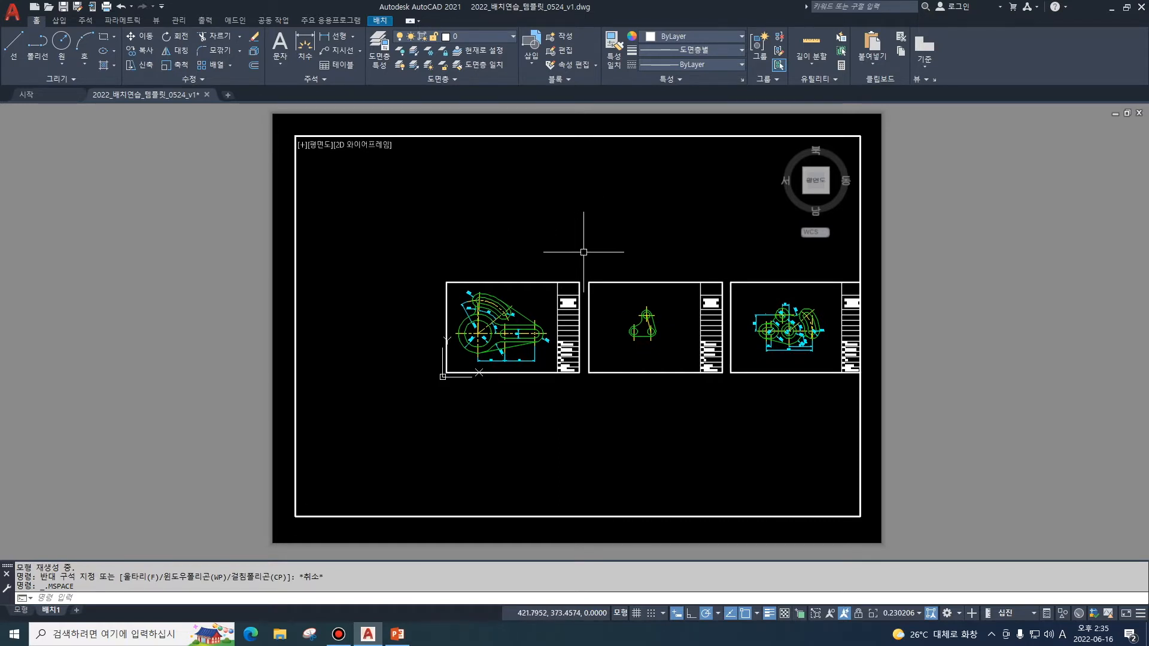
pyautogui.write('z')
pyautogui.press('Return')
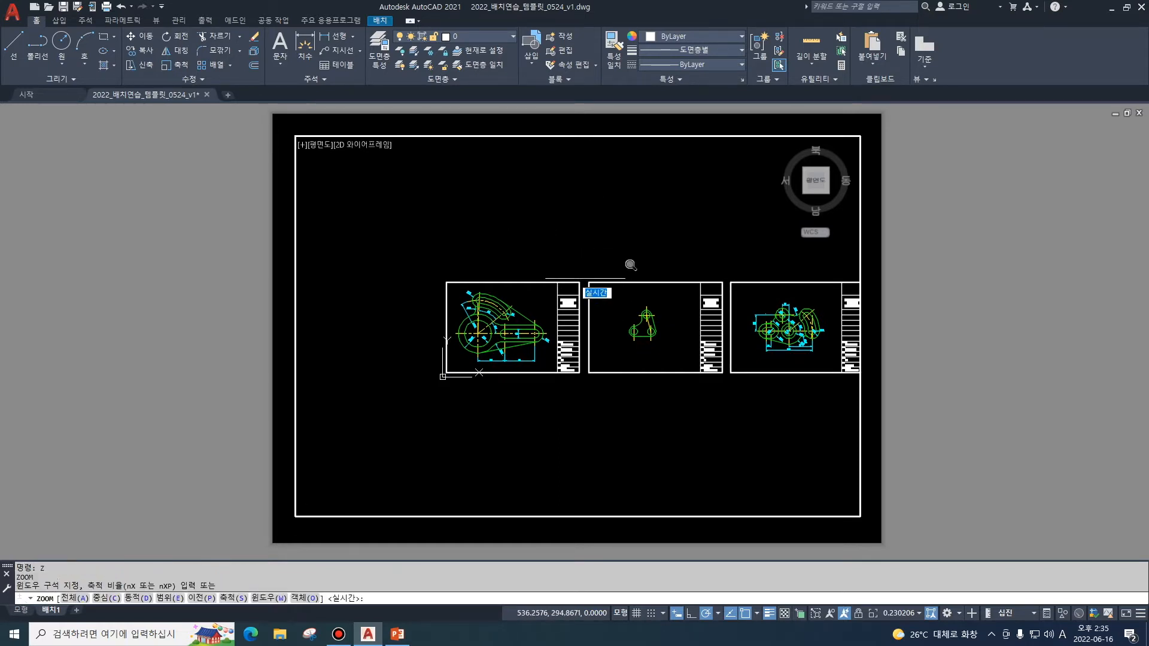
pyautogui.click(445, 283)
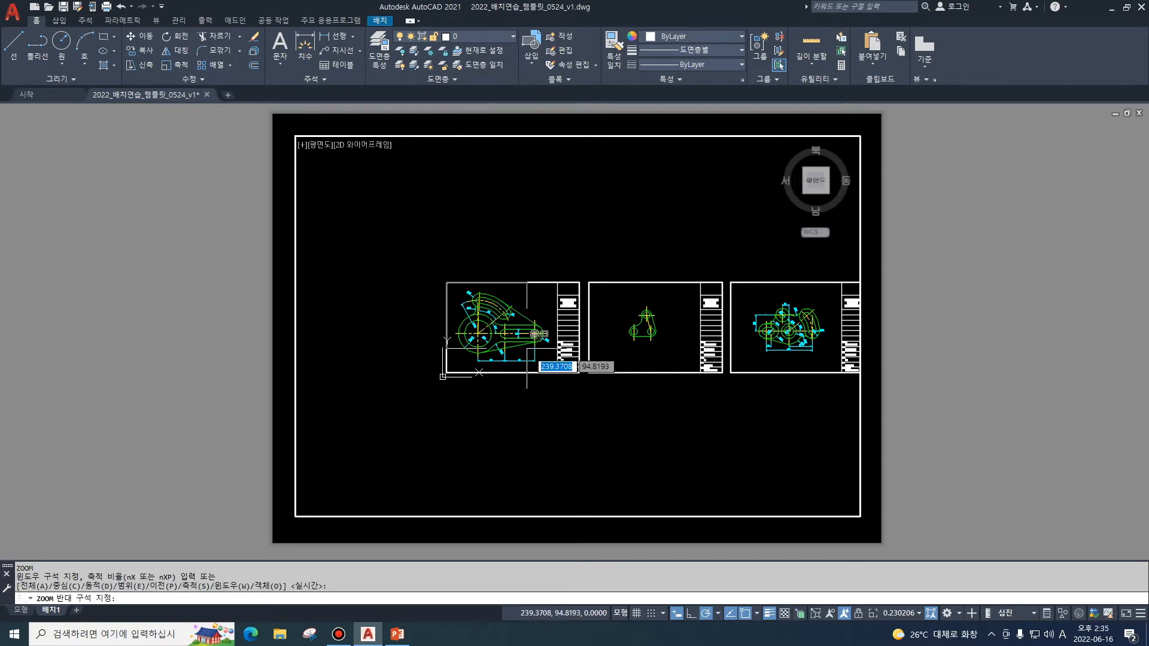
pyautogui.click(579, 372)
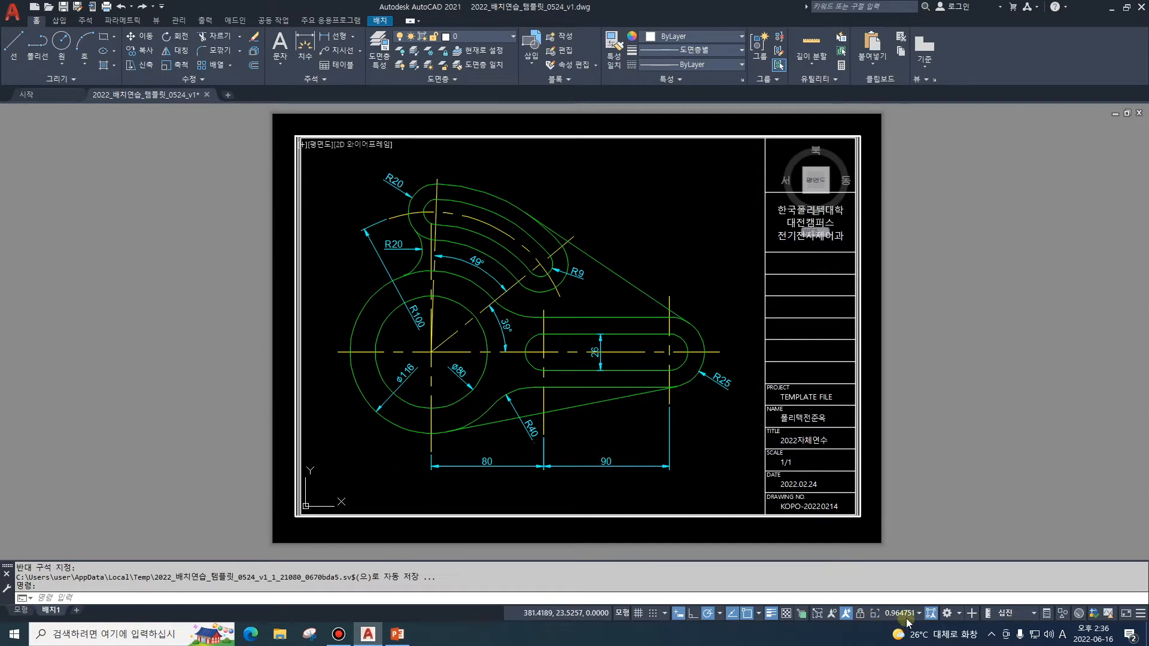
# Show annotative objects at all scales, and set the viewport scale to 1:1 with the first drawing's frame aligned inside it.
pyautogui.click(833, 613)
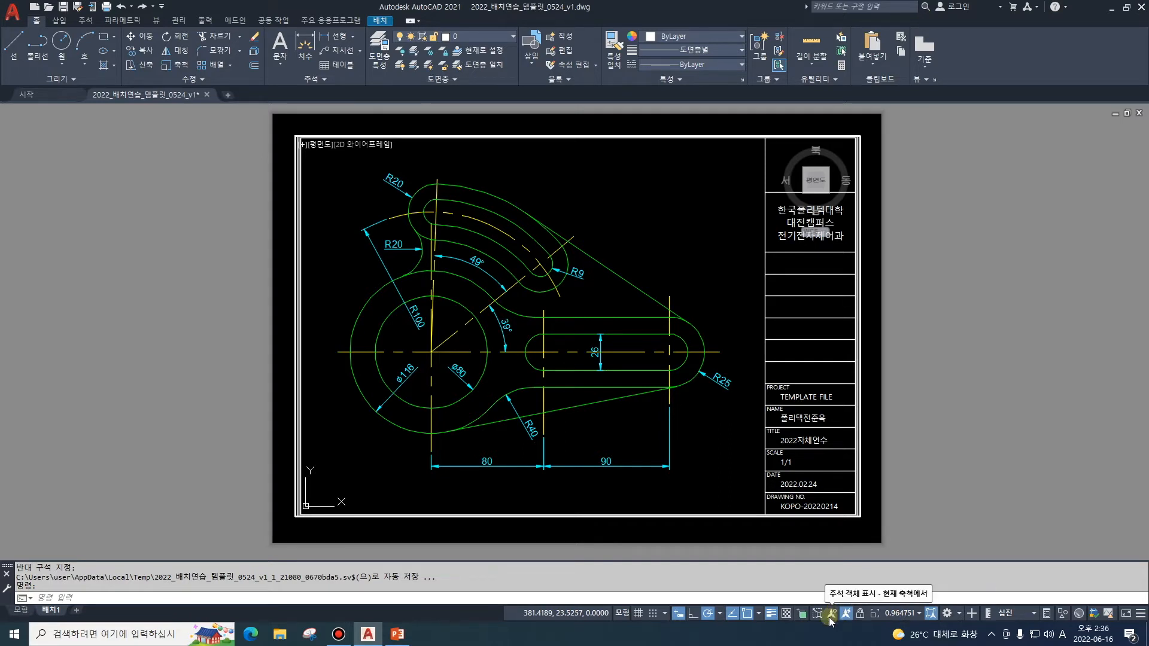
pyautogui.click(830, 618)
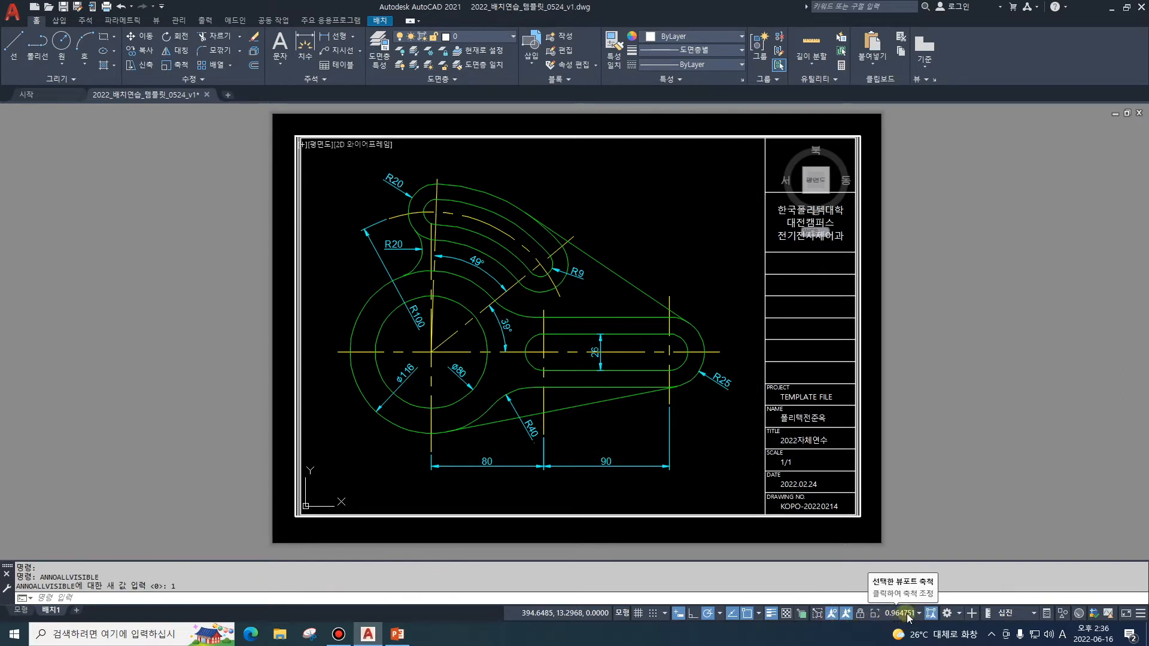
pyautogui.click(911, 613)
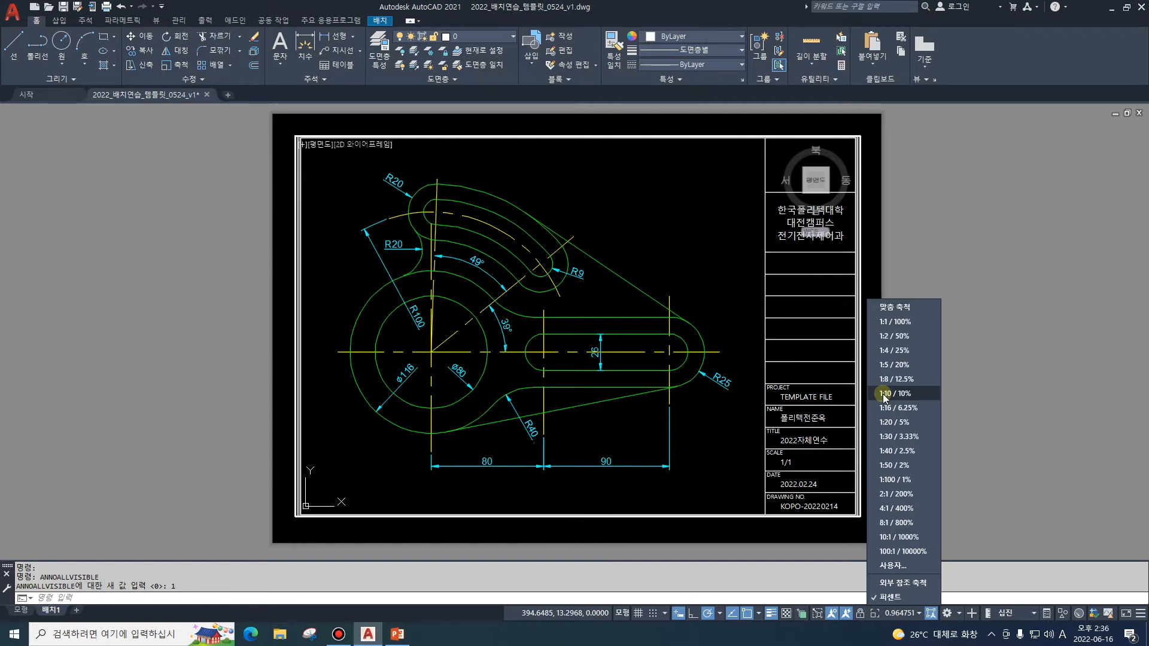
pyautogui.click(902, 324)
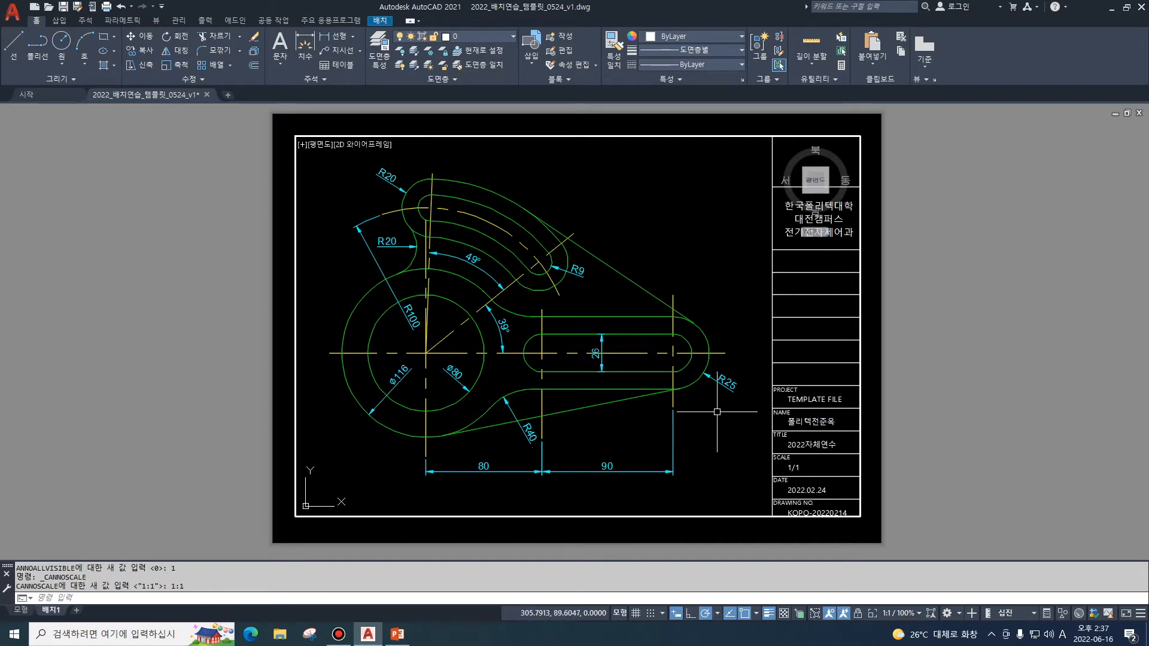
pyautogui.moveTo(714, 411); pyautogui.dragTo(715, 408, button='middle')
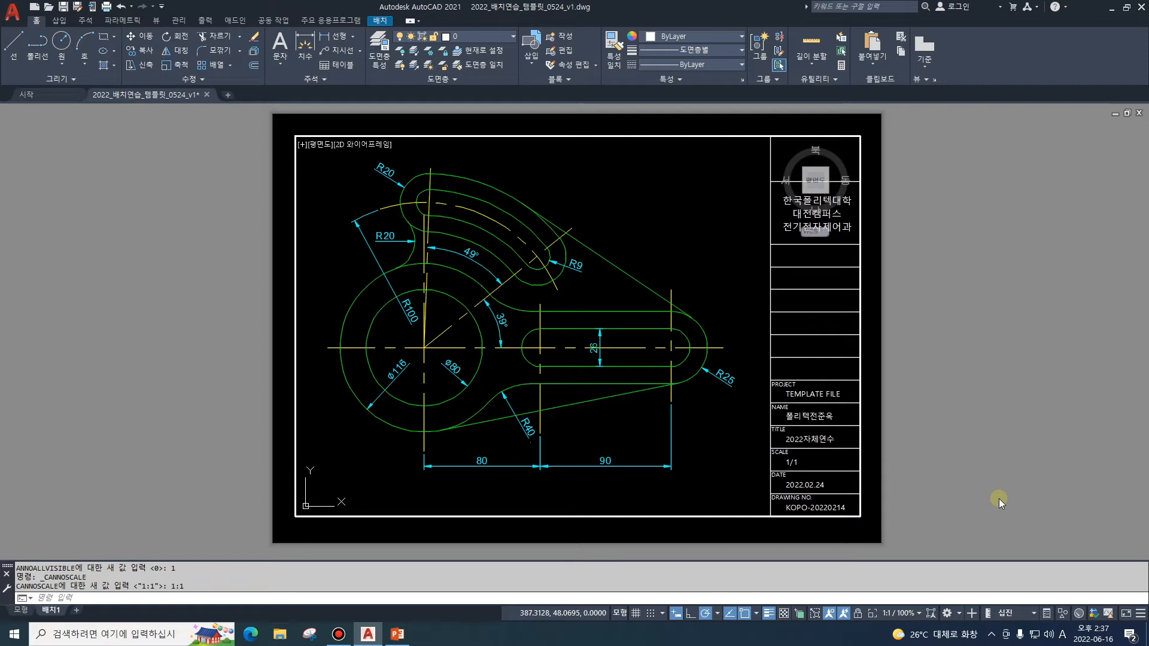
# Lock the viewport on 배치1 and return to paper space with PSPACE.
pyautogui.click(858, 613)
pyautogui.write('ps')
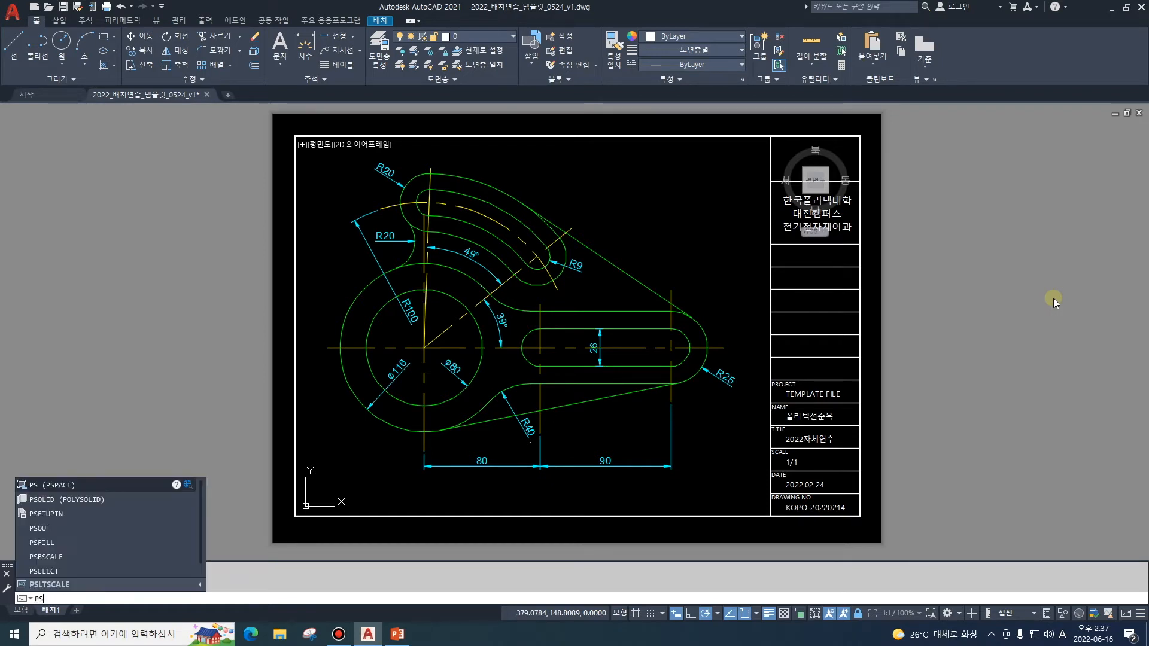
pyautogui.press('Return')
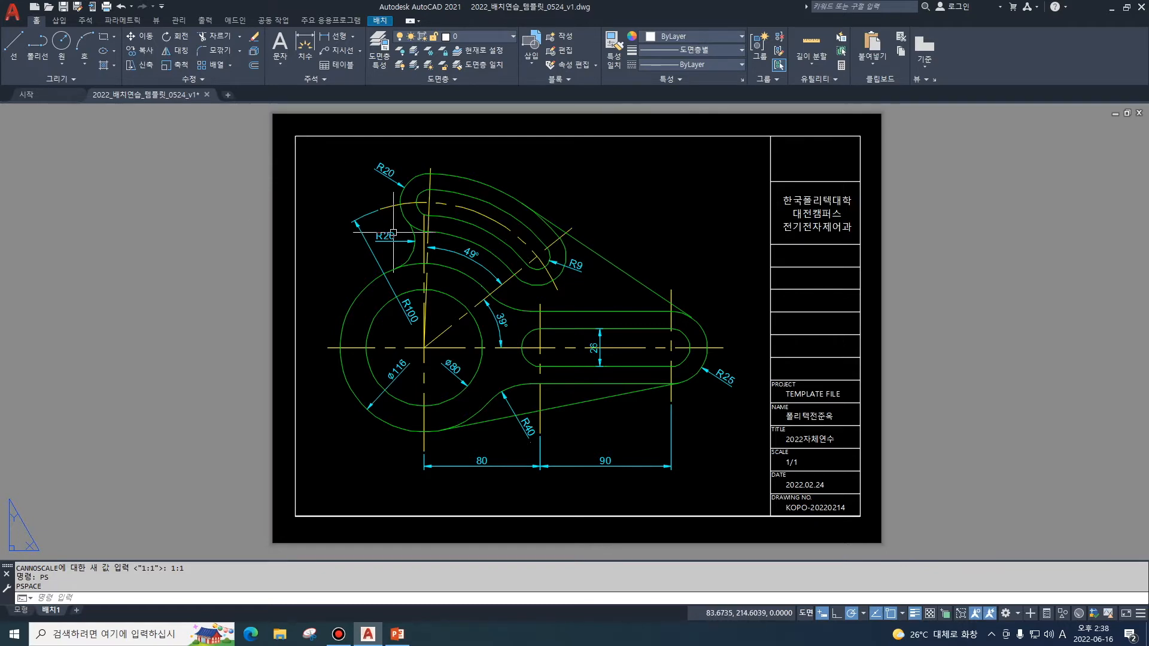
# Start a plot of 배치1 and check its full preview before returning to the plot settings.
pyautogui.hotkey('ctrl', 'p')
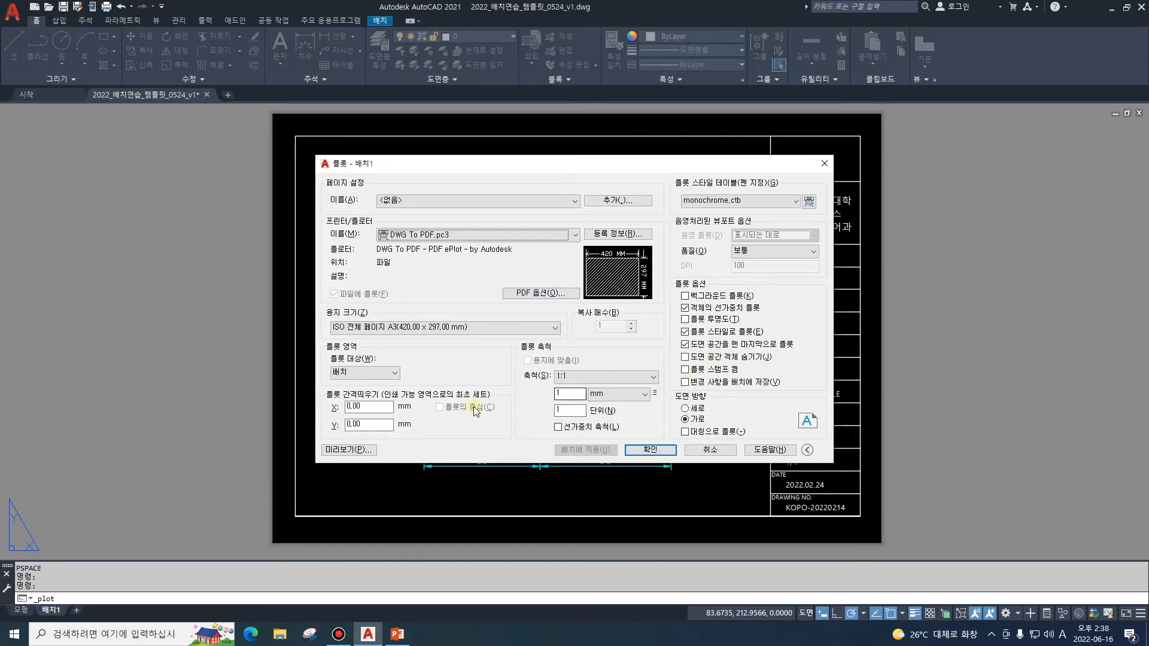
pyautogui.click(370, 449)
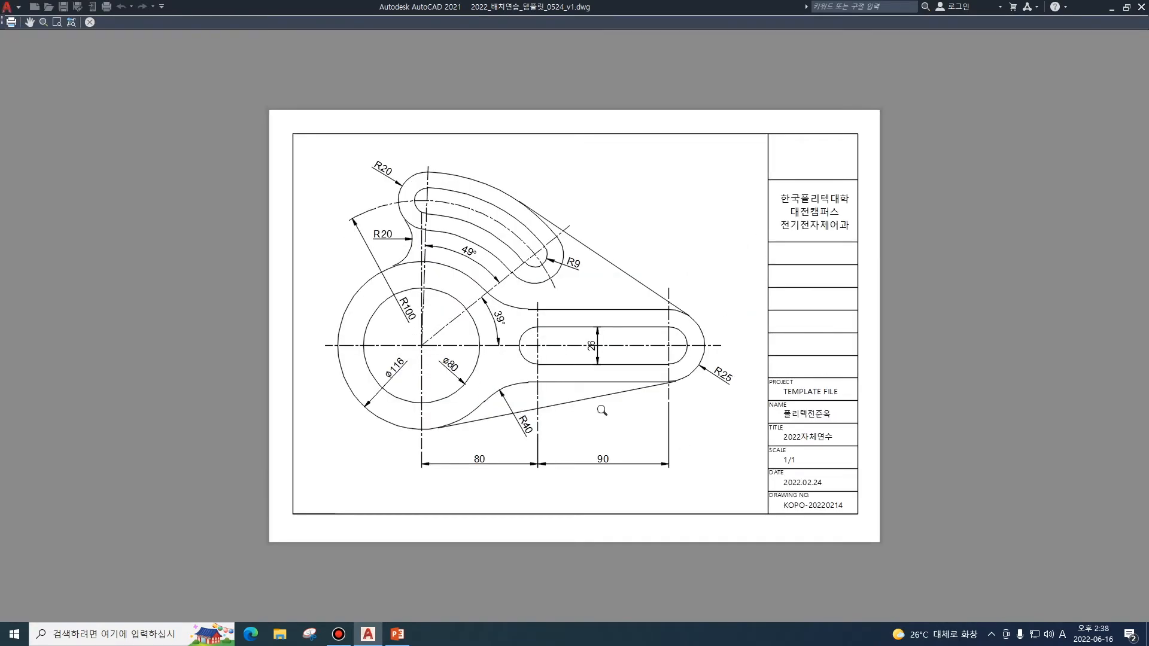
pyautogui.press('Escape')
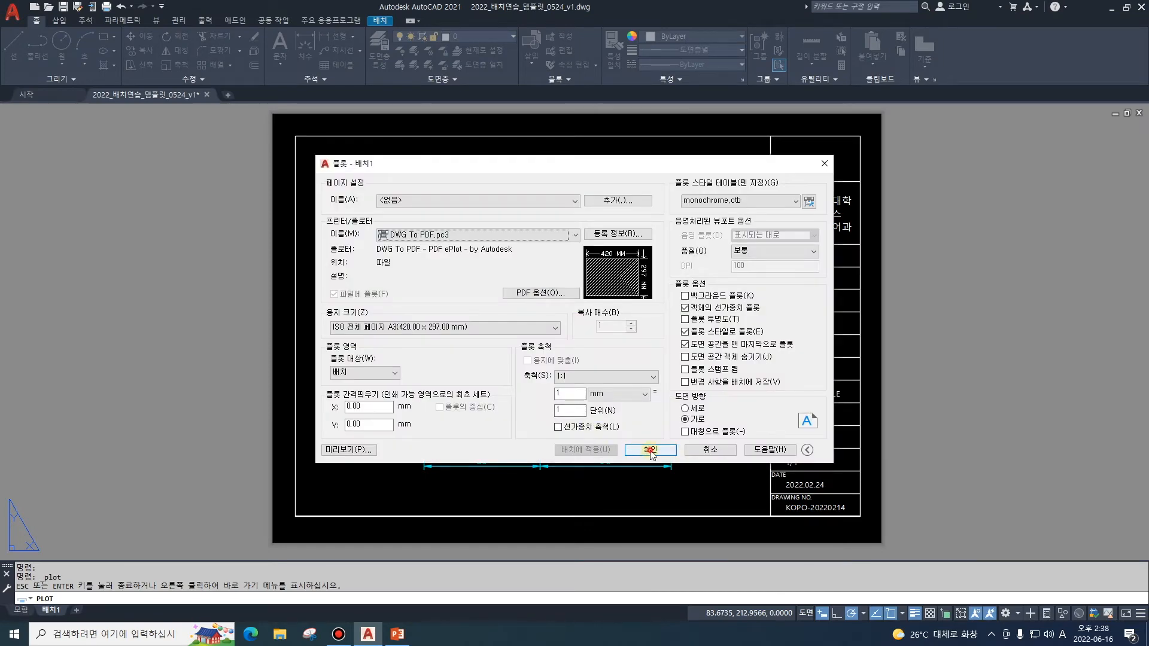
# Accept the plot settings and create a folder named 배치플롯0616 on the D_DRV_DATA (D:) drive for the output file.
pyautogui.click(649, 452)
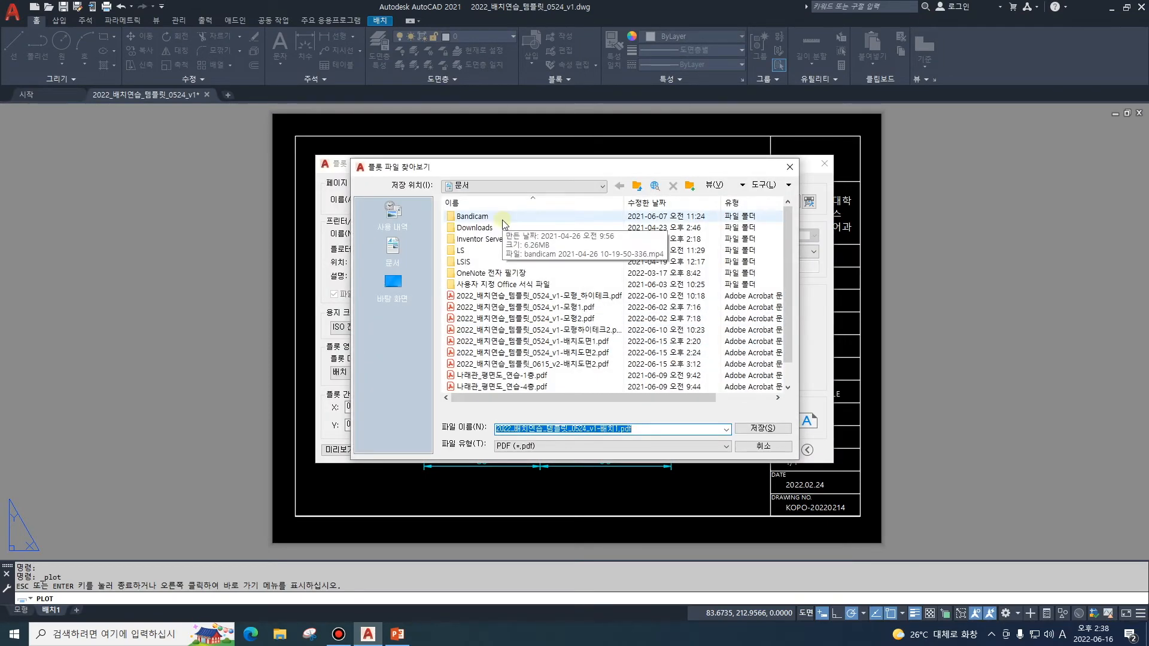
pyautogui.click(520, 186)
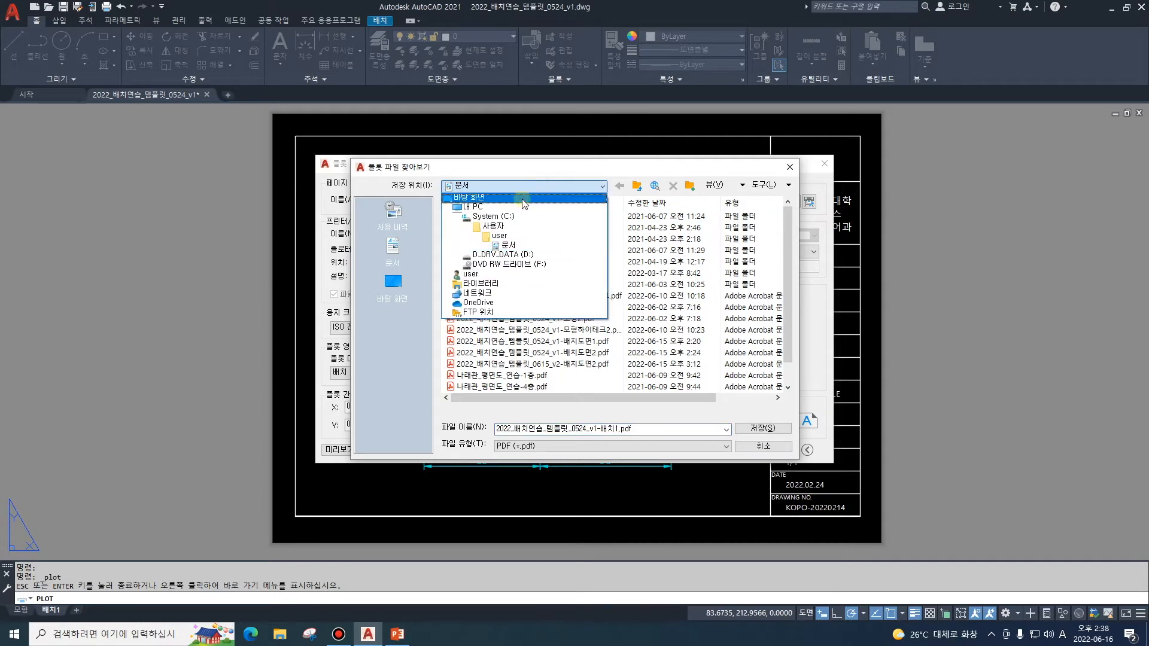
pyautogui.click(525, 254)
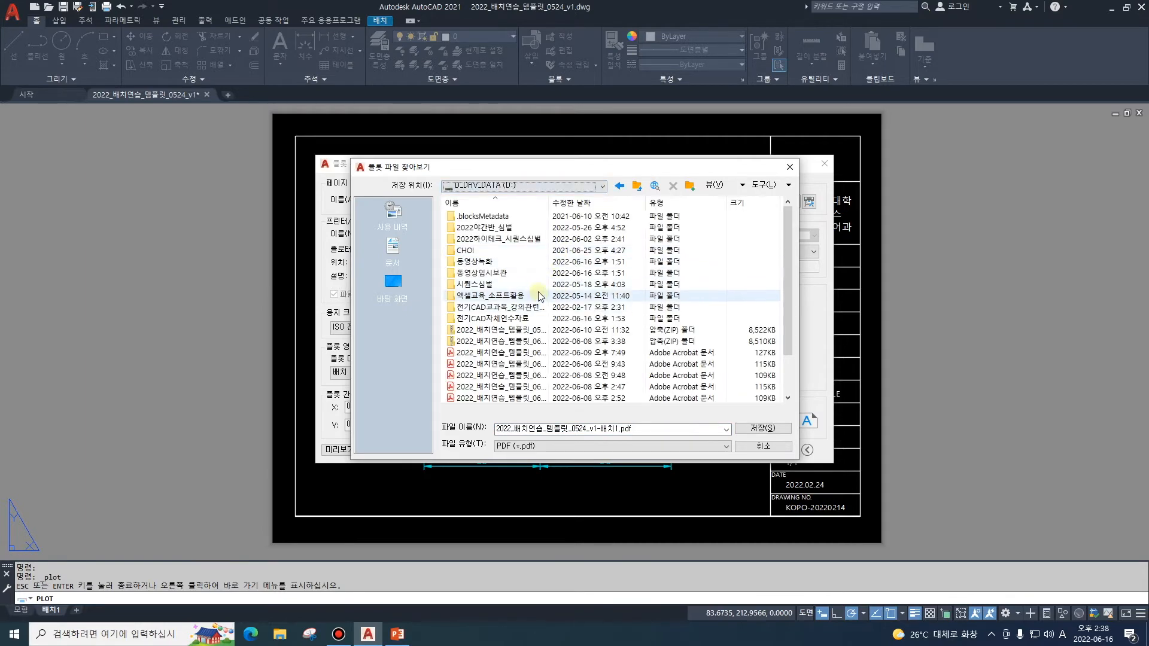
pyautogui.click(690, 186)
pyautogui.write('배치출력')
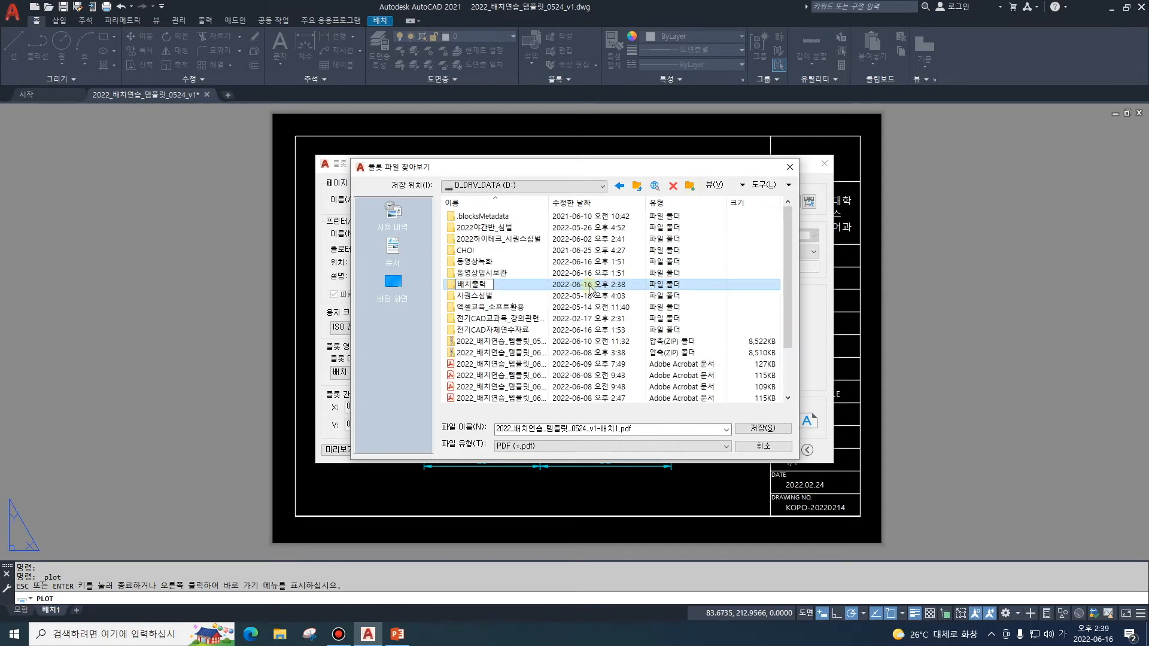
pyautogui.press('BackSpace')
pyautogui.press('BackSpace')
pyautogui.press('BackSpace')
pyautogui.write('ㅍㅡㄹ로')
pyautogui.write('ㅅ0616')
pyautogui.press('Return')
# Save the plot in the 배치플롯0616 folder as 2022_배치연습_템플릿_0524_v1-배치1.pdf, and close the PDF after viewing it.
pyautogui.doubleClick(458, 285)
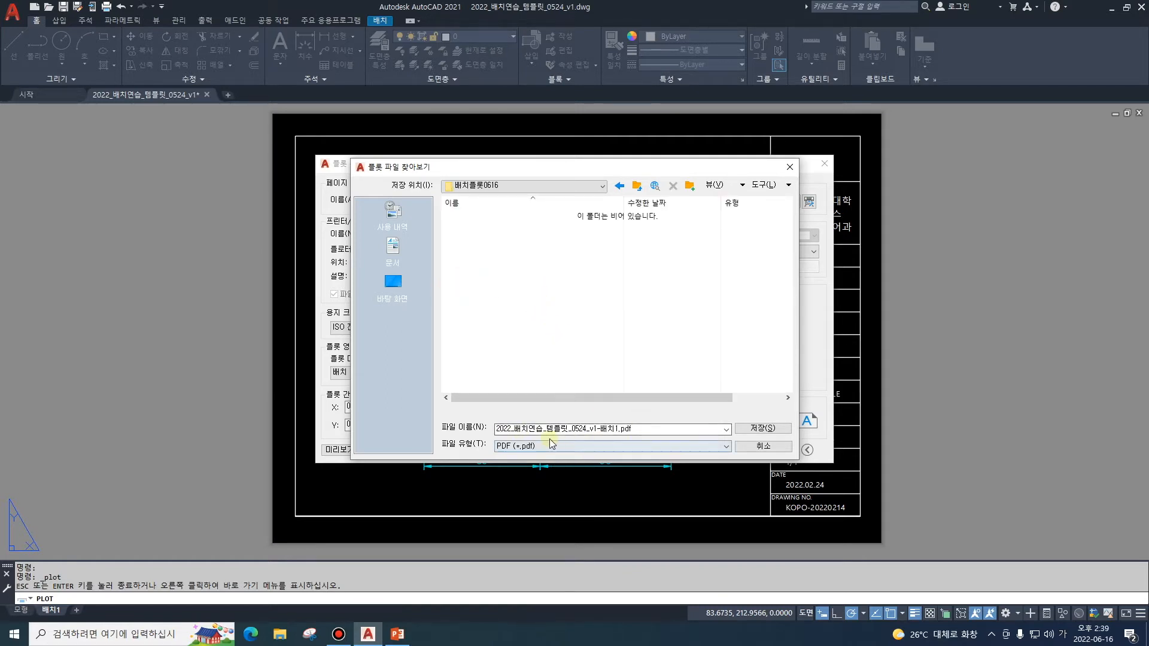
pyautogui.click(763, 429)
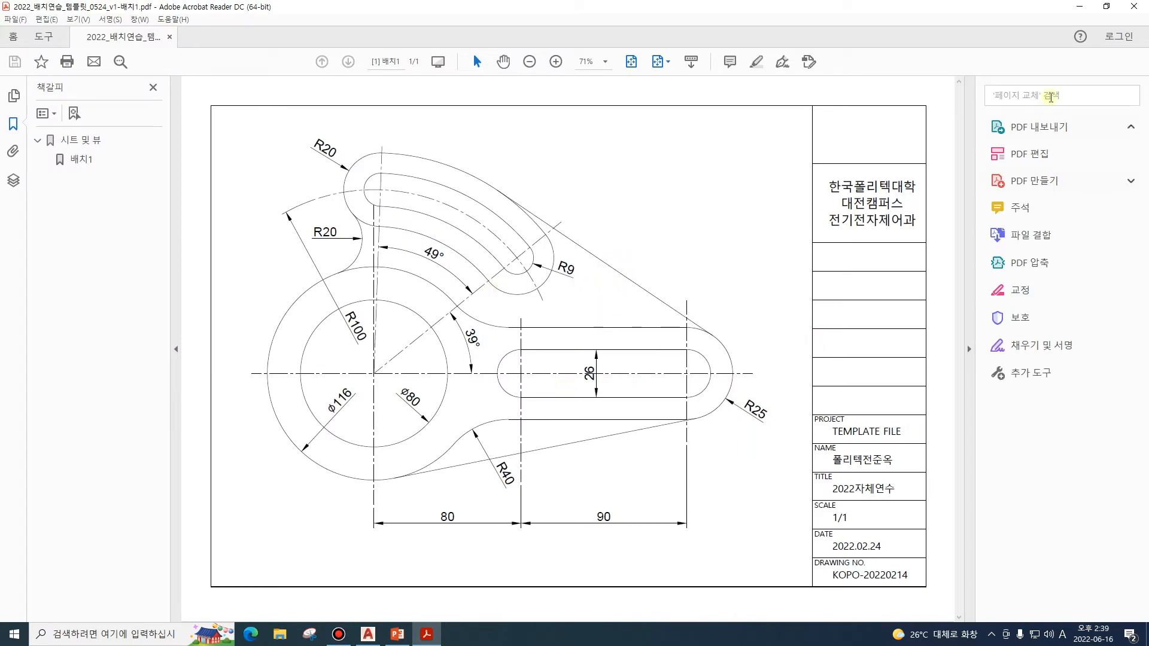
pyautogui.click(1133, 6)
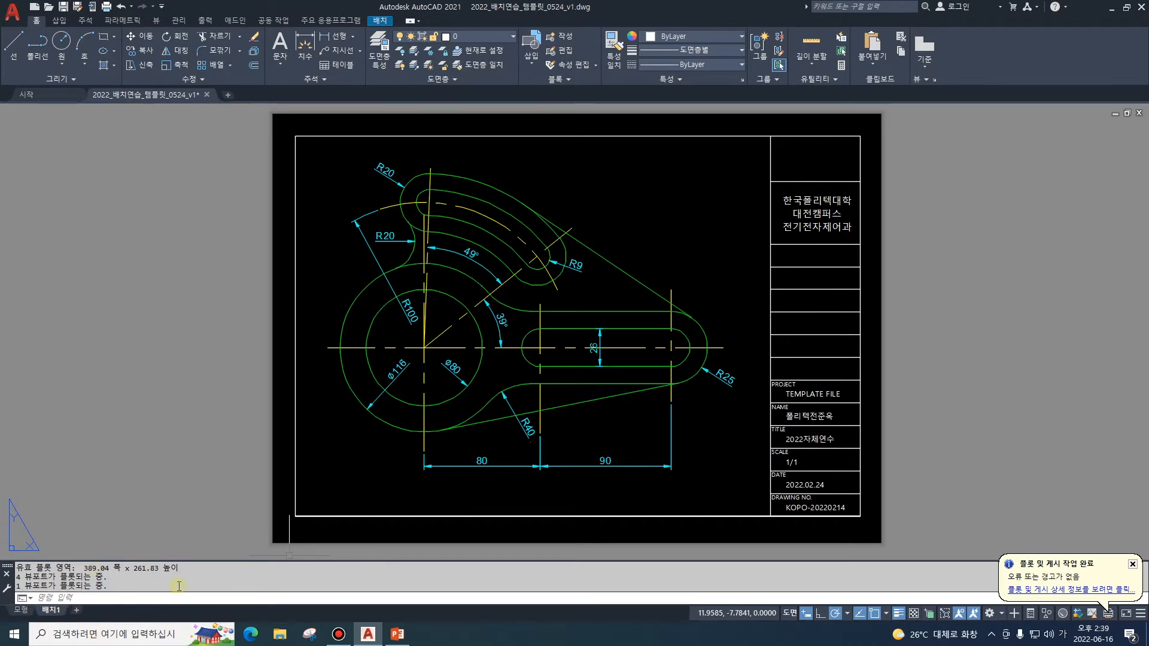
# Create a copy of the 배치1 layout at the end of the layout list and open the copy.
pyautogui.rightClick(48, 611)
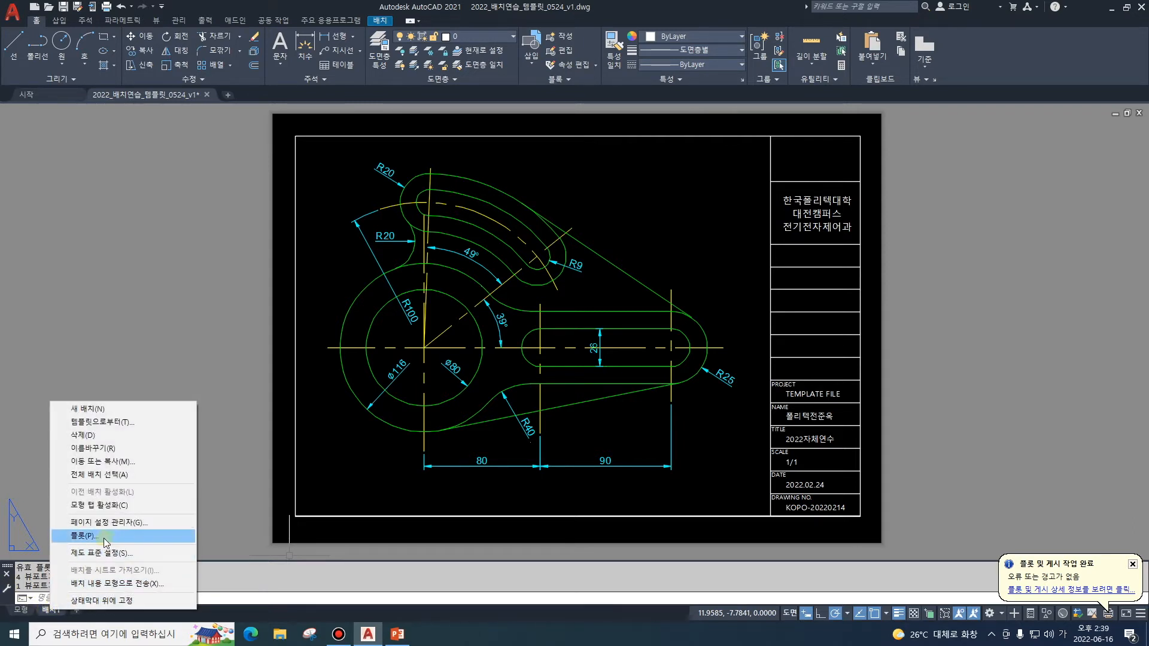
pyautogui.click(124, 461)
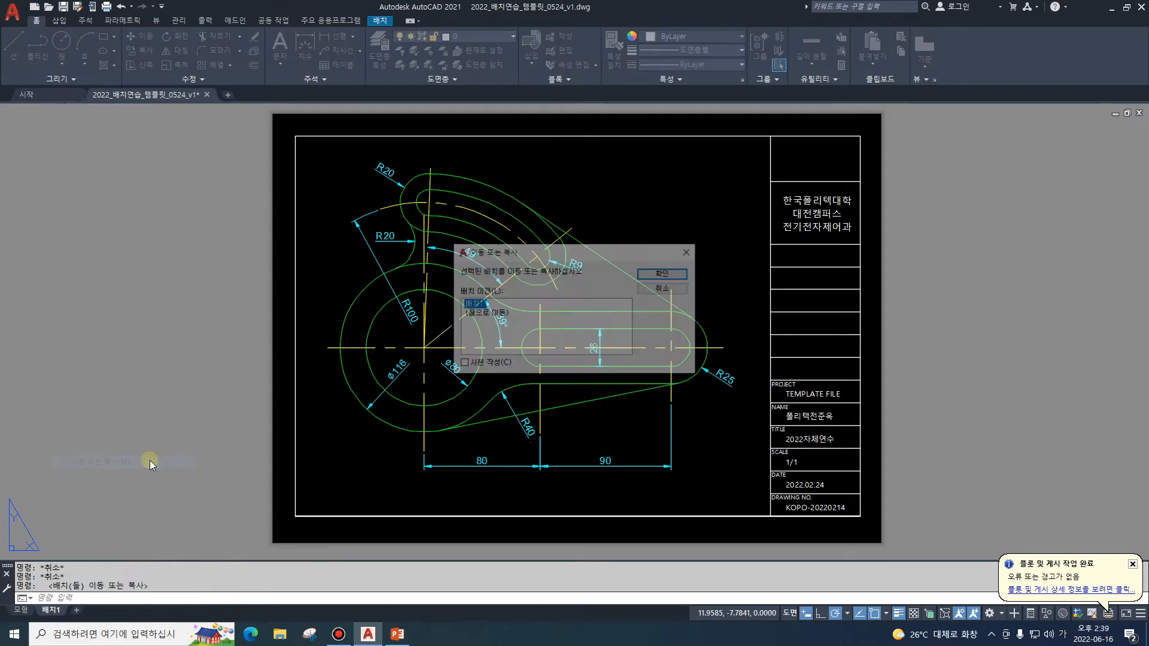
pyautogui.click(463, 365)
pyautogui.click(485, 313)
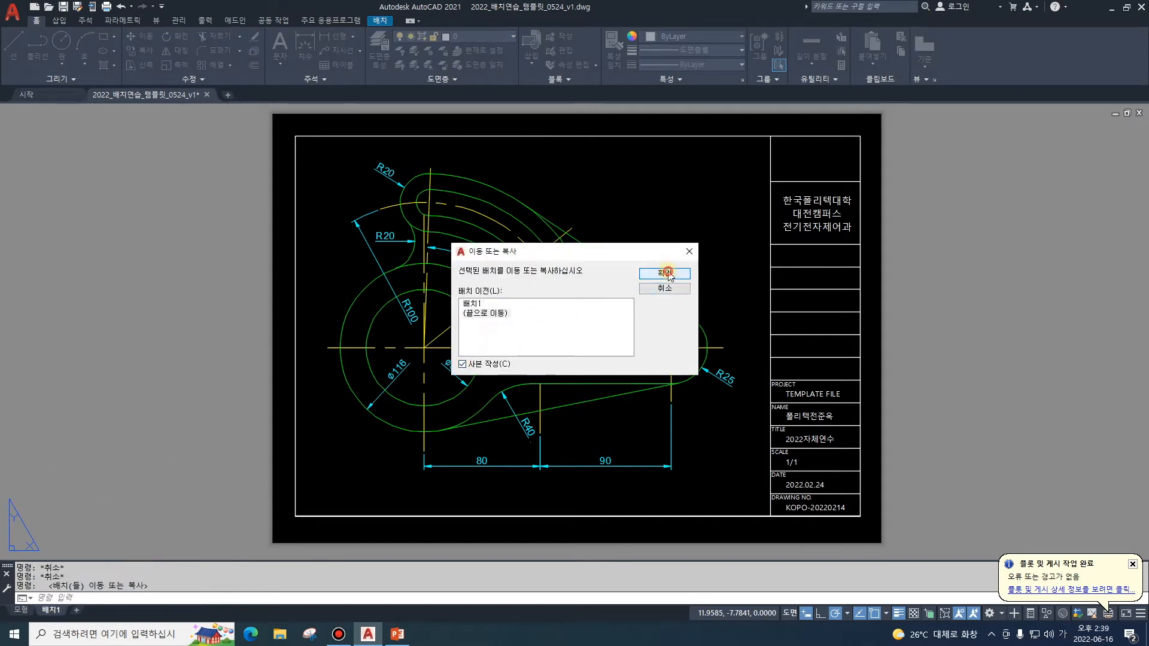
pyautogui.click(664, 273)
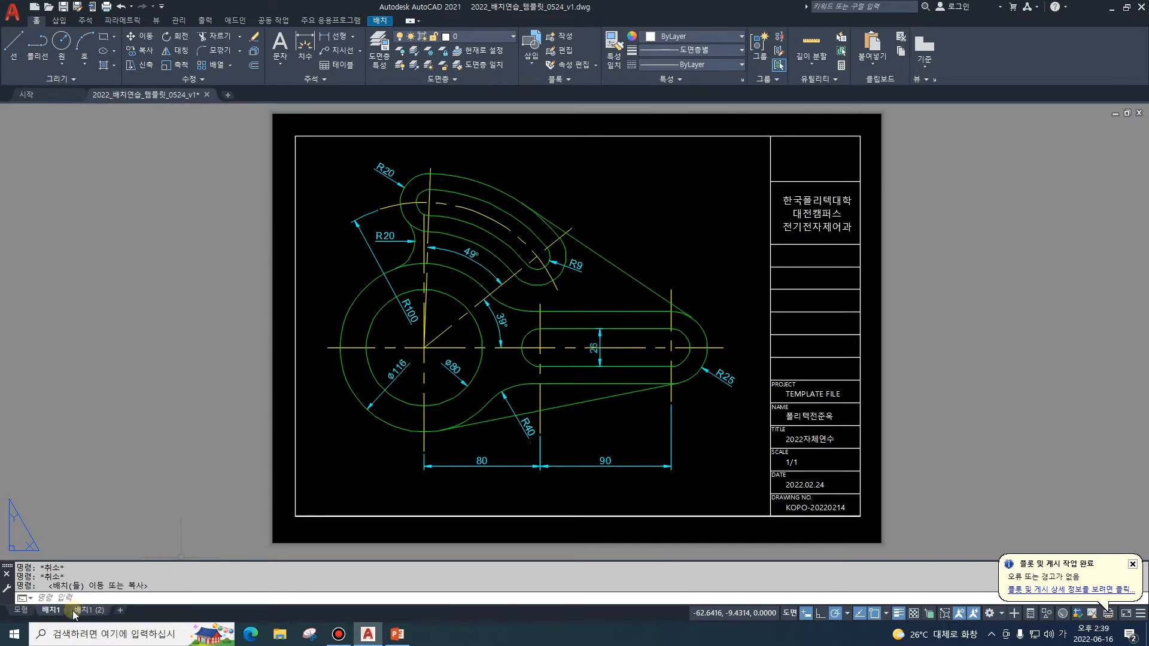
pyautogui.click(94, 613)
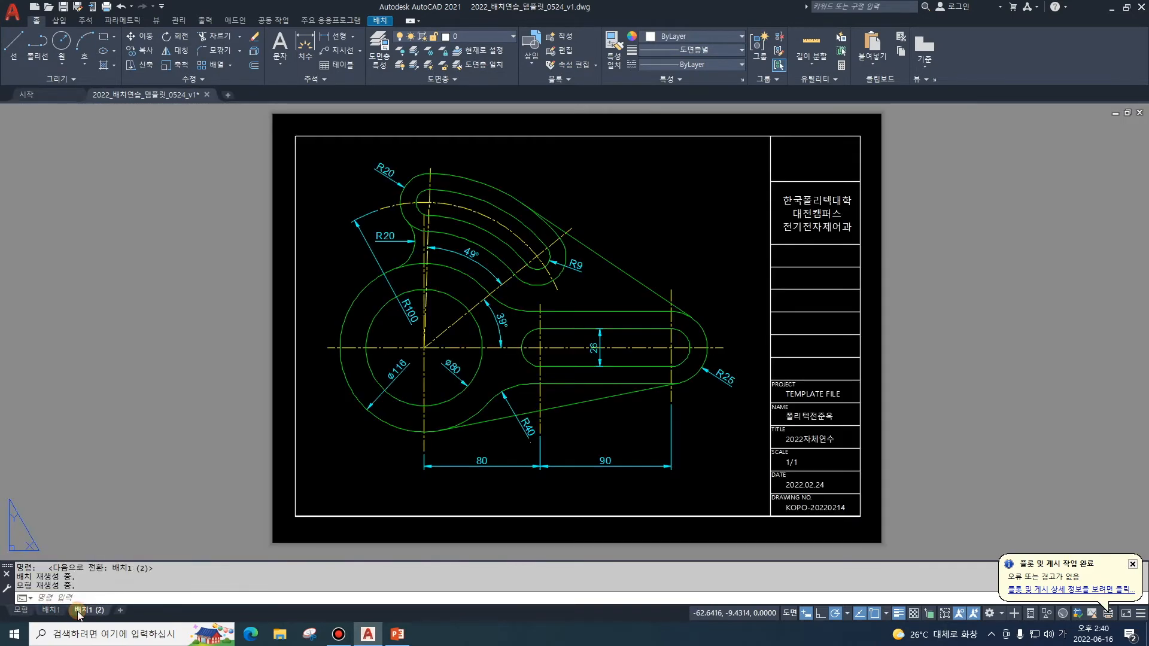
# Rename the 배치1 layout as 도면1.
pyautogui.click(54, 610)
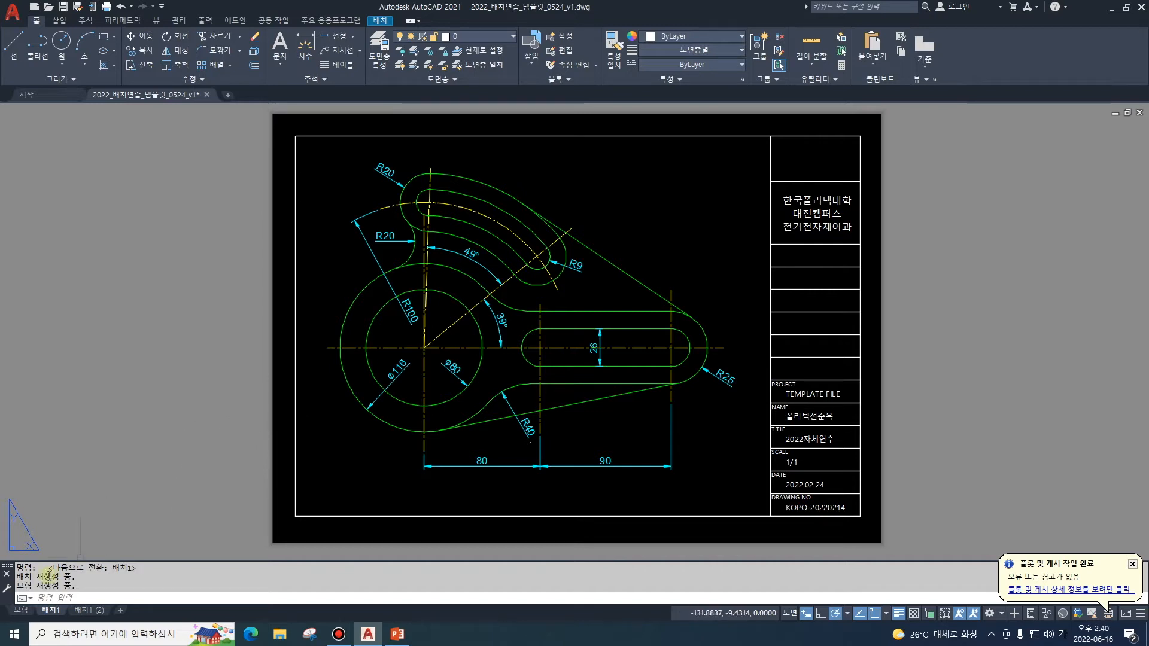
pyautogui.rightClick(54, 611)
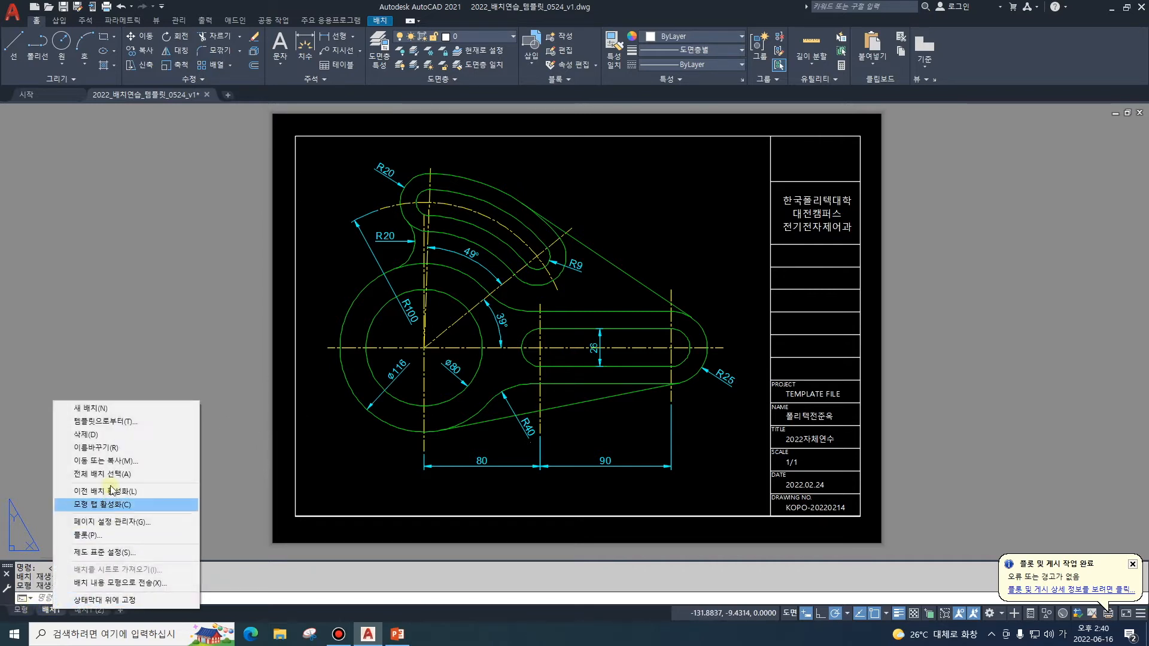
pyautogui.click(163, 454)
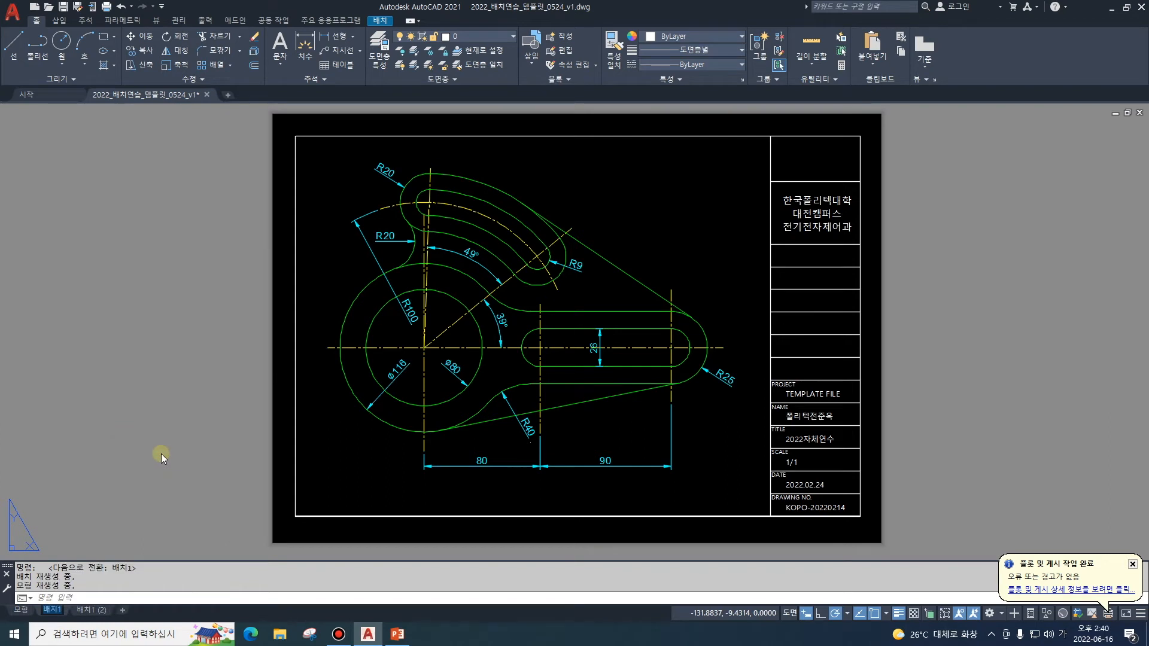
pyautogui.write('도면1')
pyautogui.press('Return')
# Rename the copied layout 배치1 (2) as 도면2.
pyautogui.click(97, 610)
pyautogui.rightClick(96, 610)
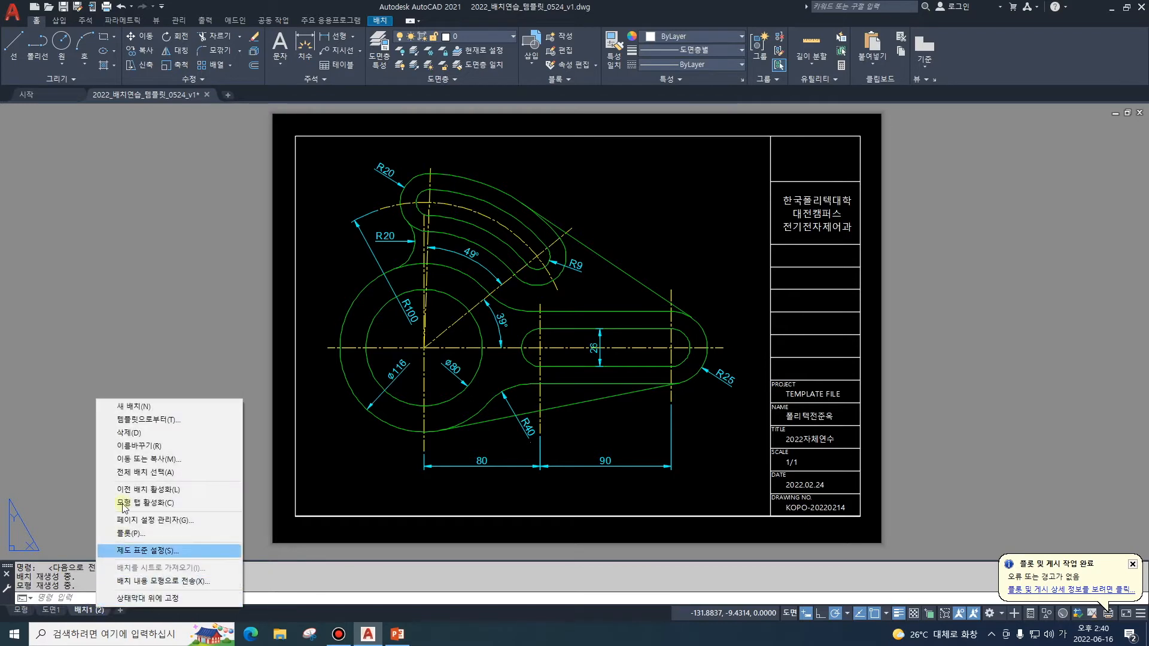
pyautogui.click(139, 446)
pyautogui.write('도면2')
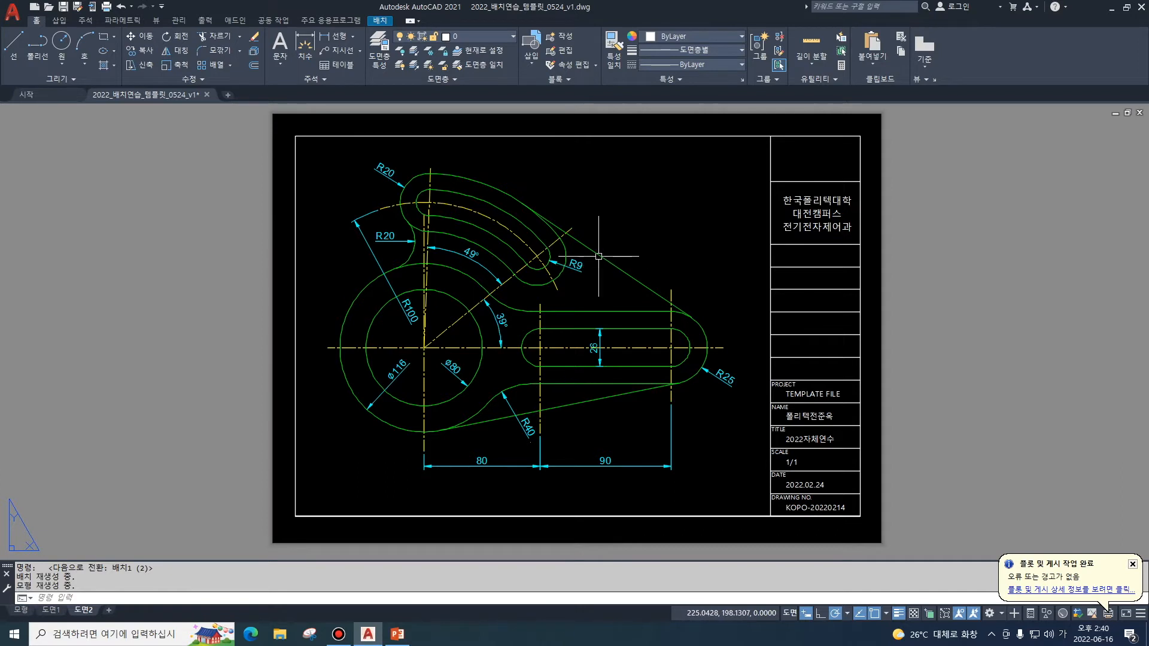
# Activate model space in the 도면2 viewport and bring the second drawing's frame into it in place of the first.
pyautogui.doubleClick(718, 428)
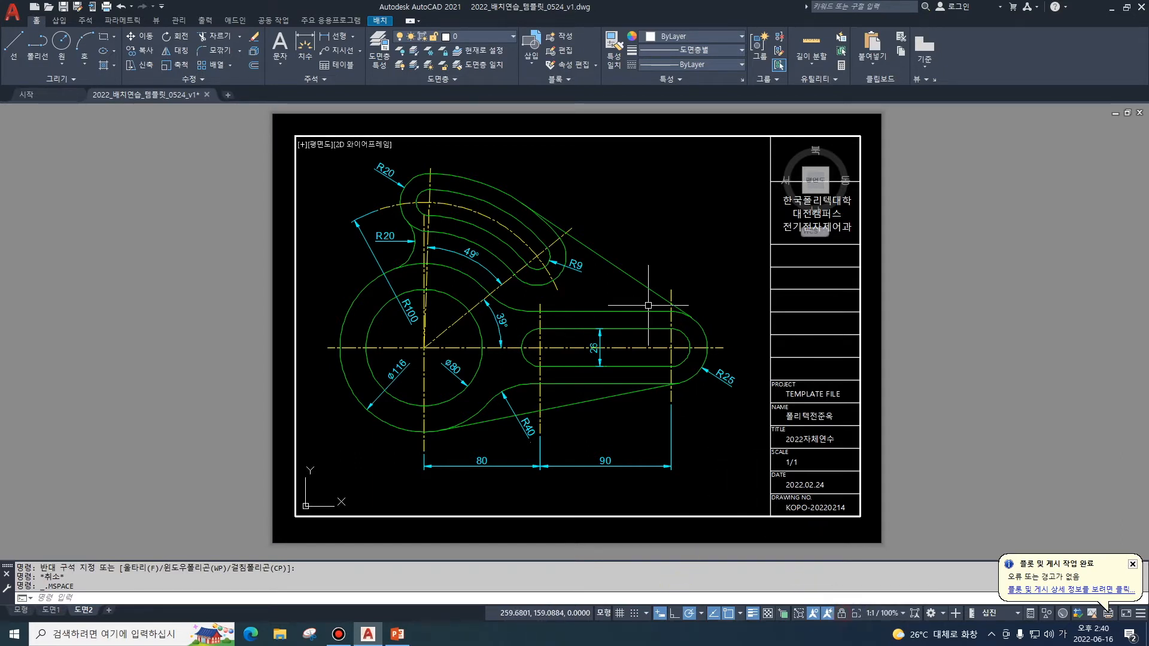
pyautogui.scroll(-4, 648, 305)
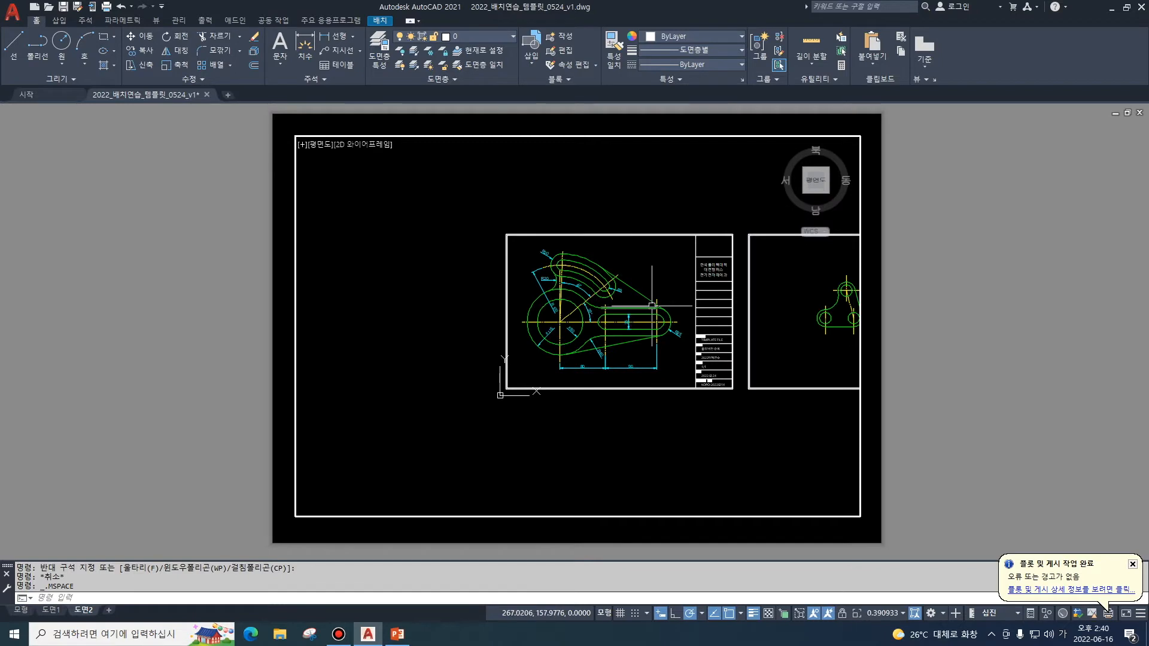
pyautogui.moveTo(643, 306); pyautogui.dragTo(428, 306, button='middle')
pyautogui.scroll(2, 600, 316)
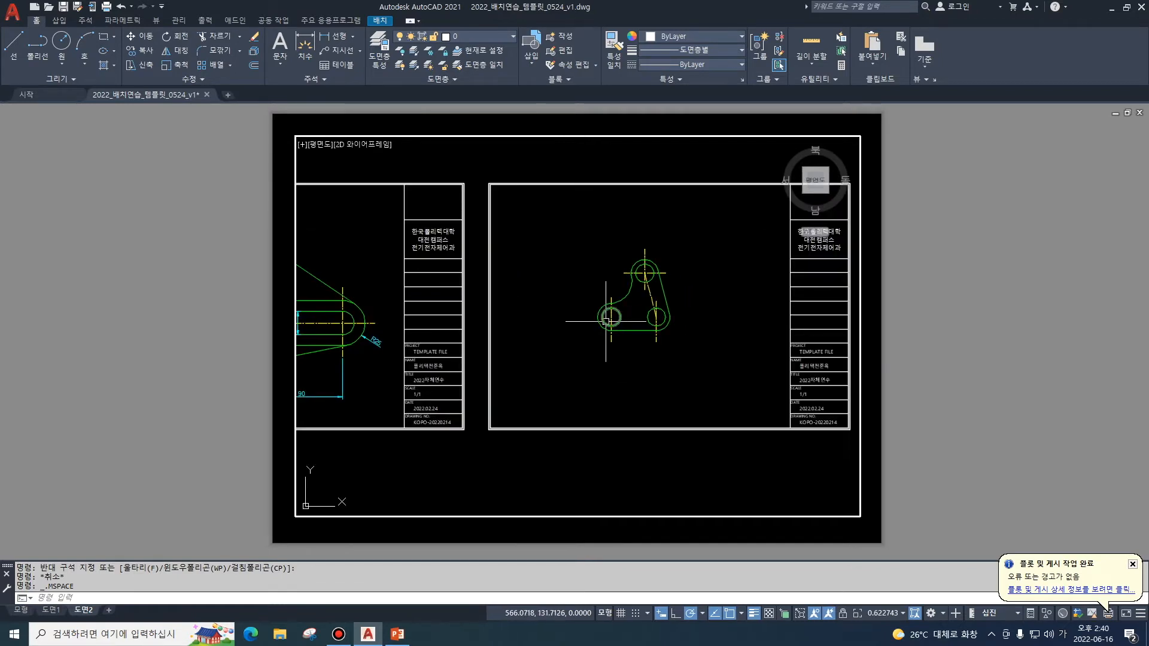
pyautogui.scroll(2, 733, 342)
pyautogui.moveTo(734, 342); pyautogui.dragTo(673, 388, button='middle')
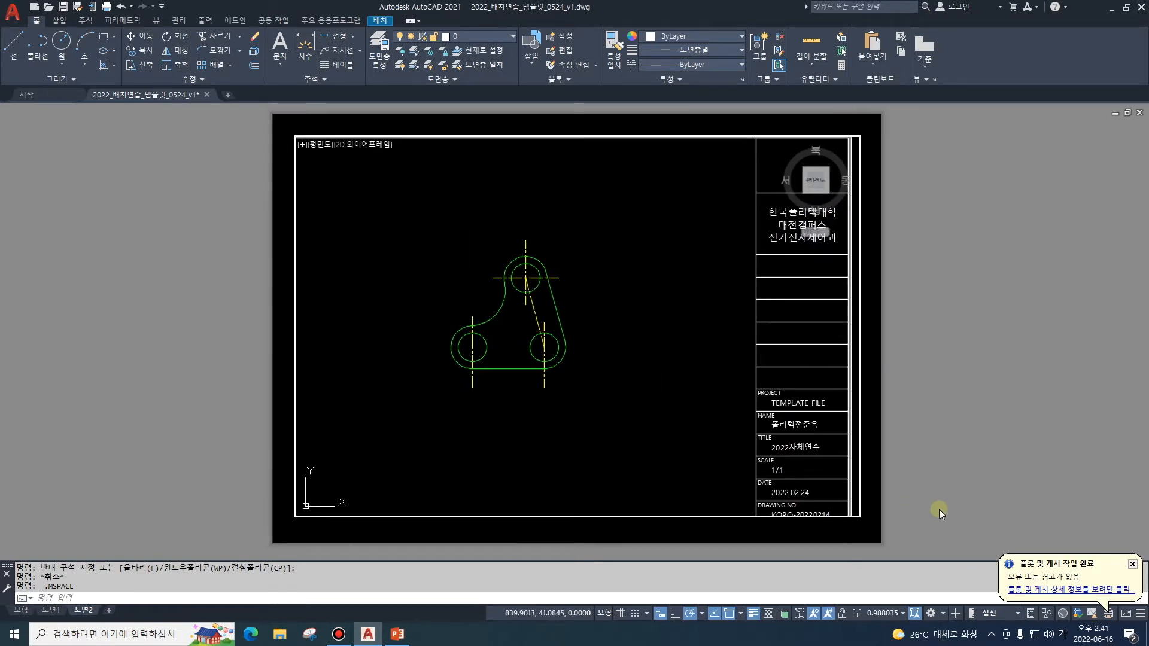
# Set the 도면2 viewport scale to 1:1, align the second drawing's frame within it, and lock the viewport.
pyautogui.click(902, 614)
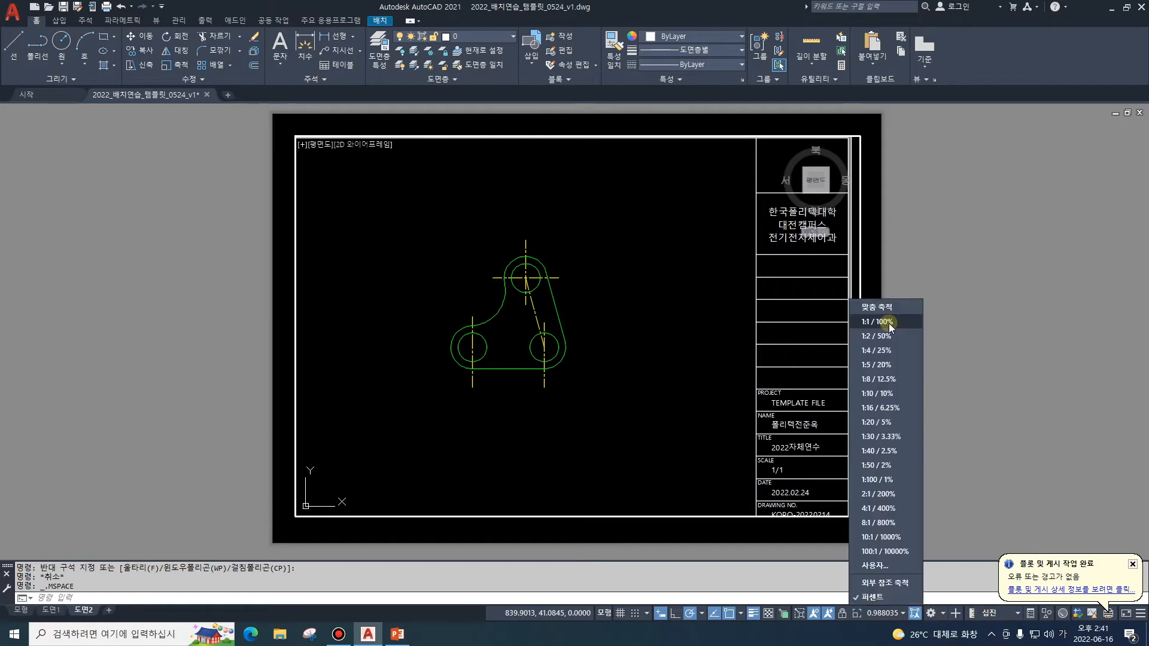
pyautogui.click(888, 323)
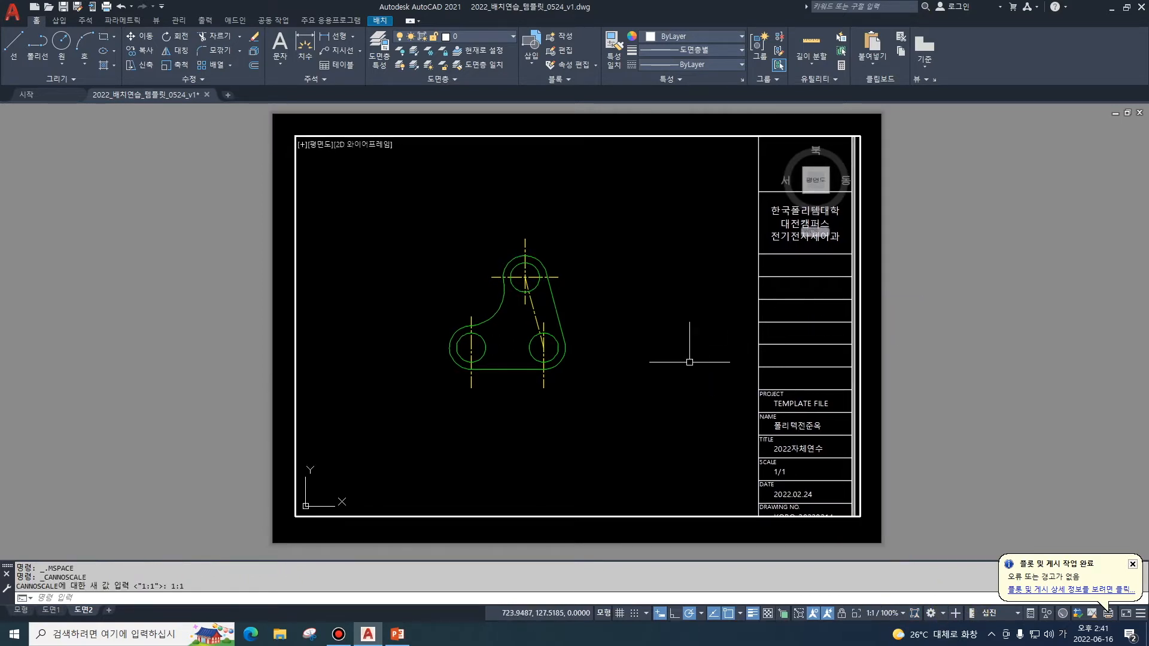
pyautogui.moveTo(687, 363); pyautogui.dragTo(694, 366, button='middle')
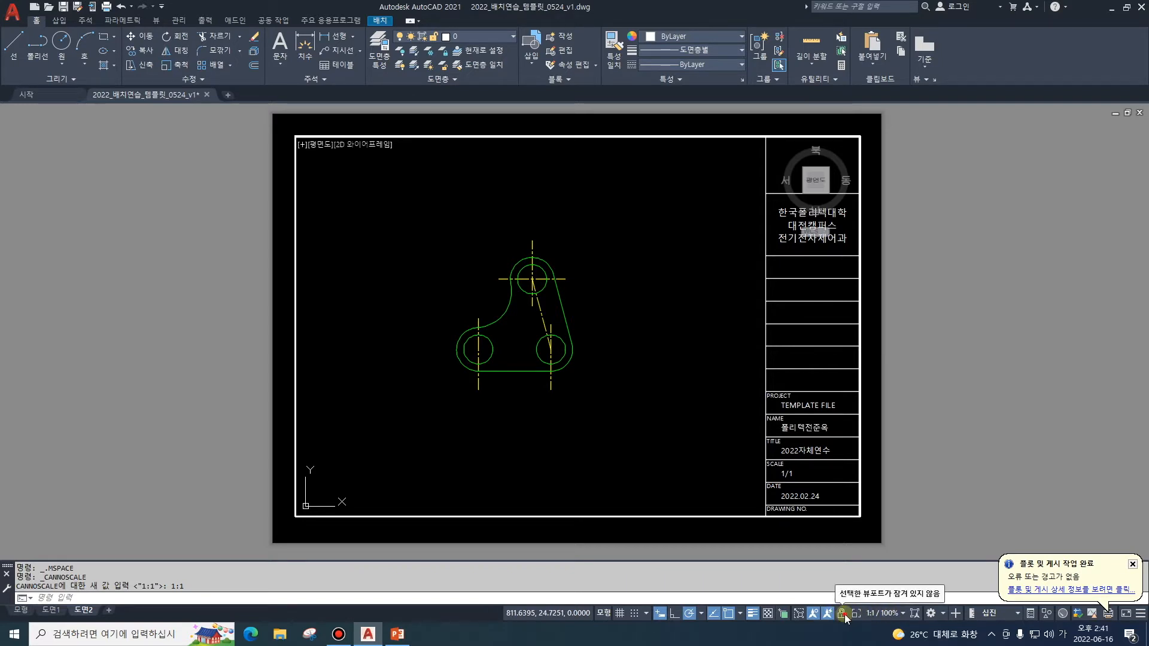
pyautogui.click(841, 614)
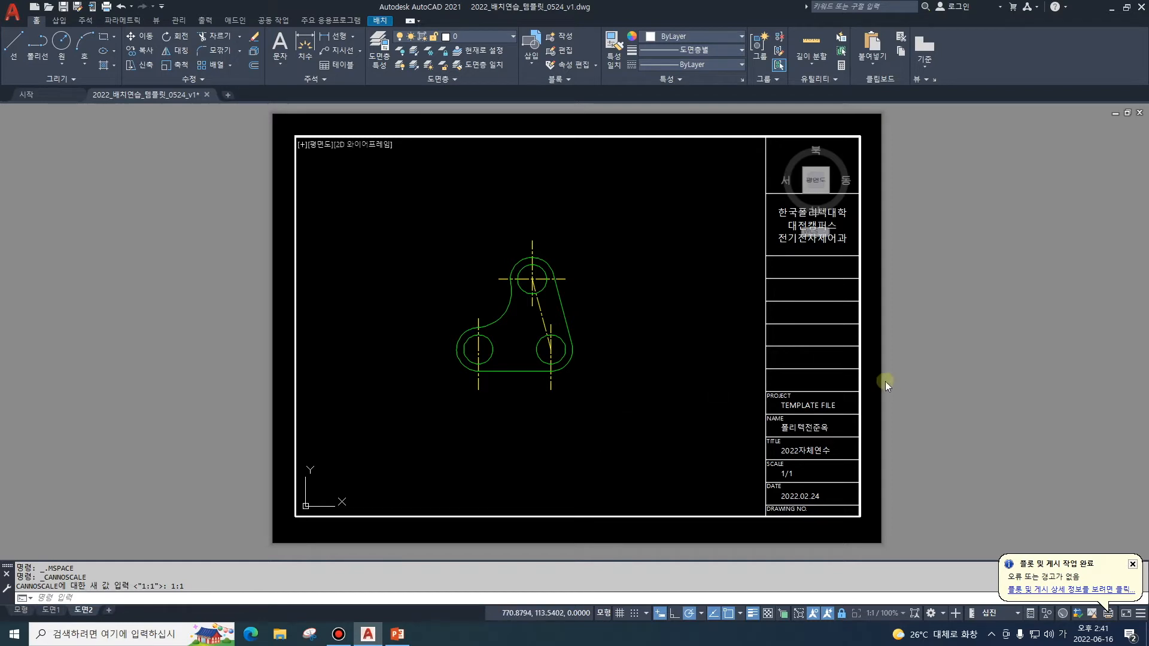
# Return the 도면2 layout to paper space, and look over the source drawings in model space.
pyautogui.doubleClick(974, 349)
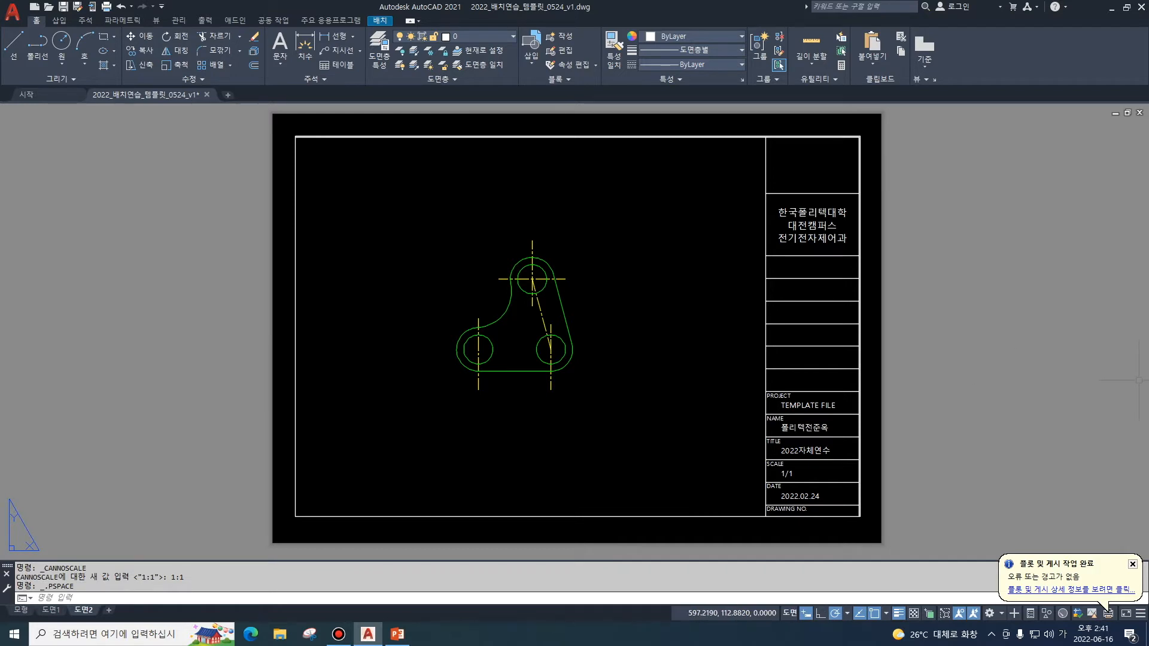
pyautogui.hotkey('alt', 'Tab')
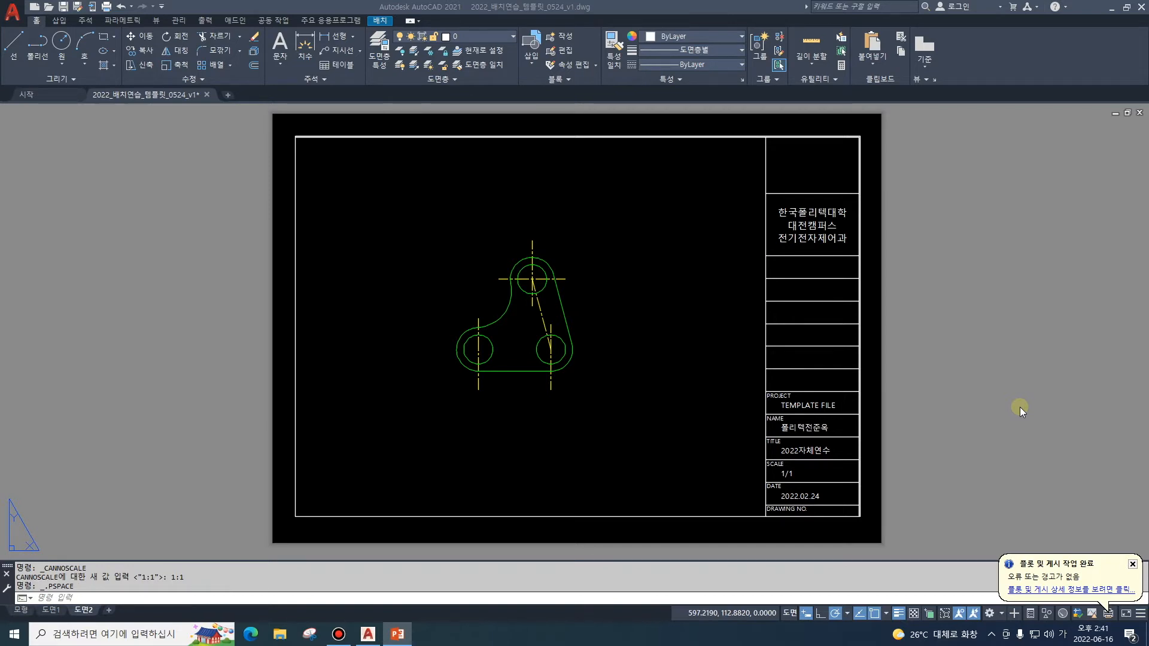
pyautogui.click(23, 611)
pyautogui.click(21, 609)
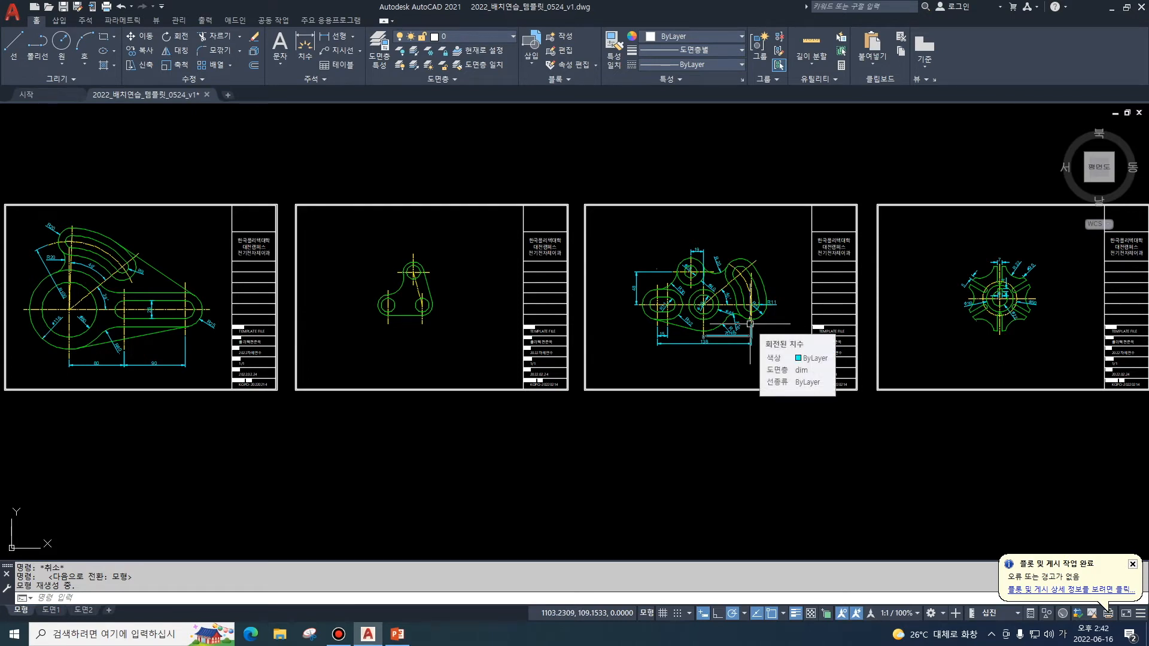
# Create a copy of the 도면2 layout placed at the end of the layouts.
pyautogui.rightClick(87, 610)
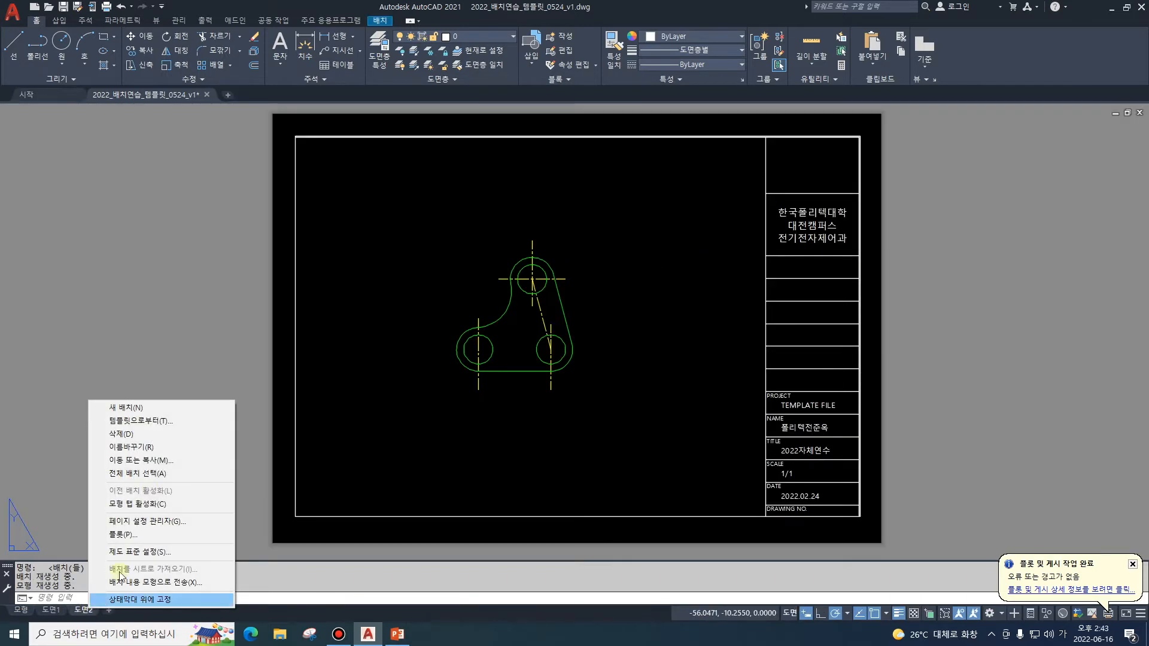
pyautogui.click(162, 461)
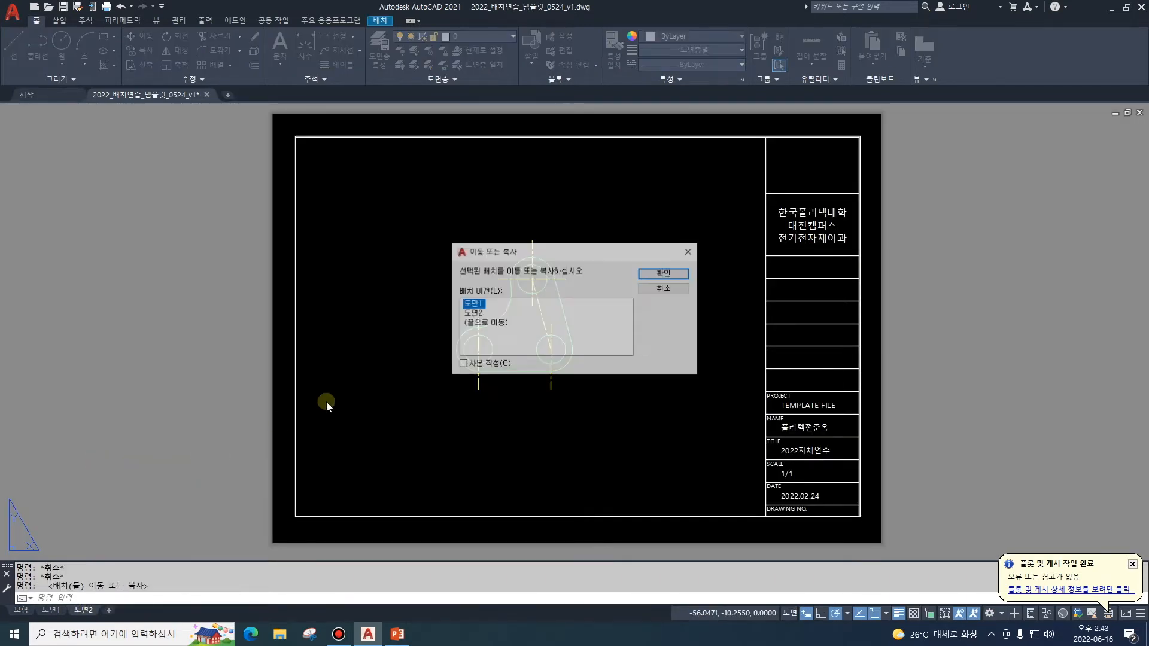
pyautogui.click(462, 363)
pyautogui.click(486, 322)
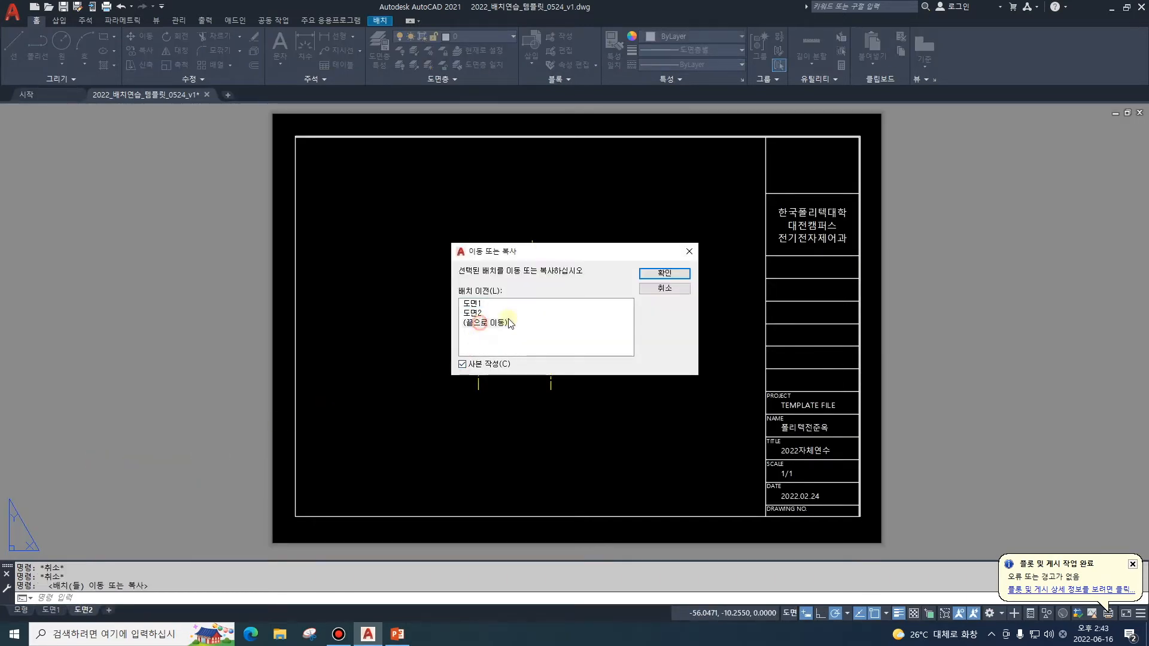
pyautogui.click(659, 275)
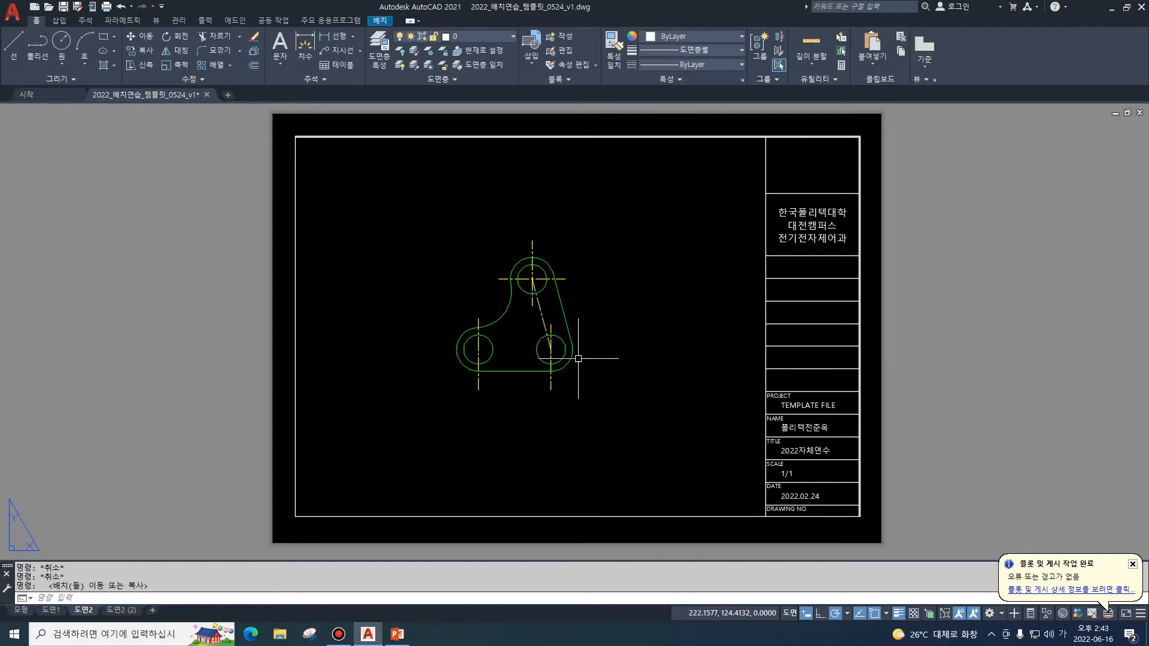
# Rename the copied layout 도면2 (2) as 도면3.
pyautogui.click(122, 610)
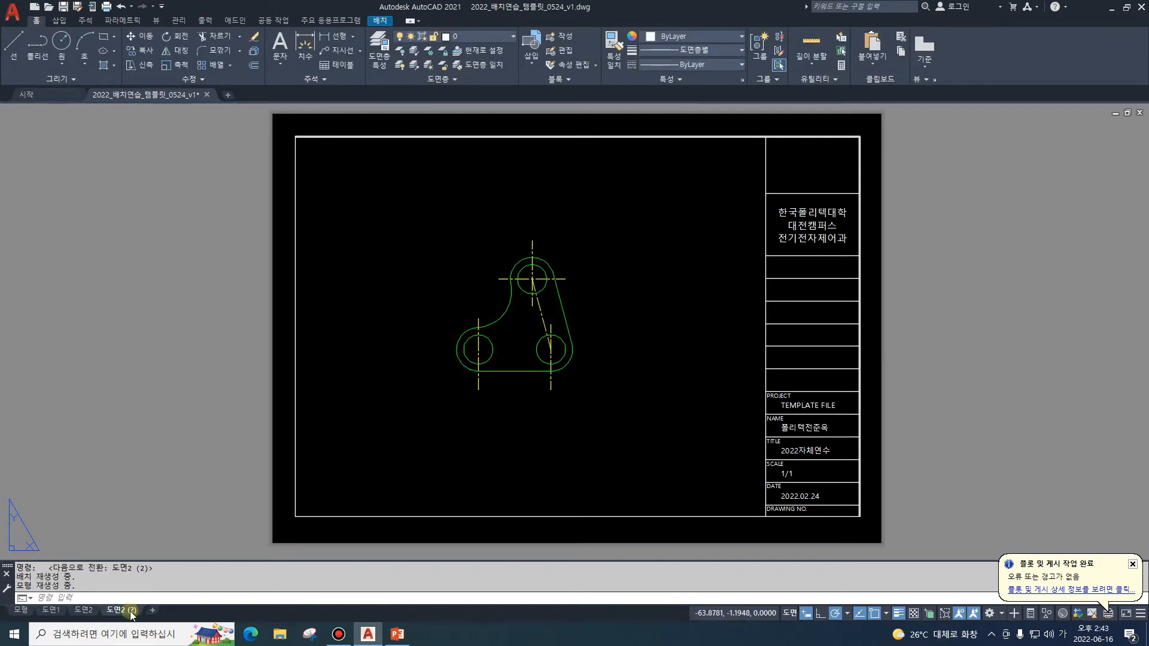
pyautogui.rightClick(129, 610)
pyautogui.click(204, 450)
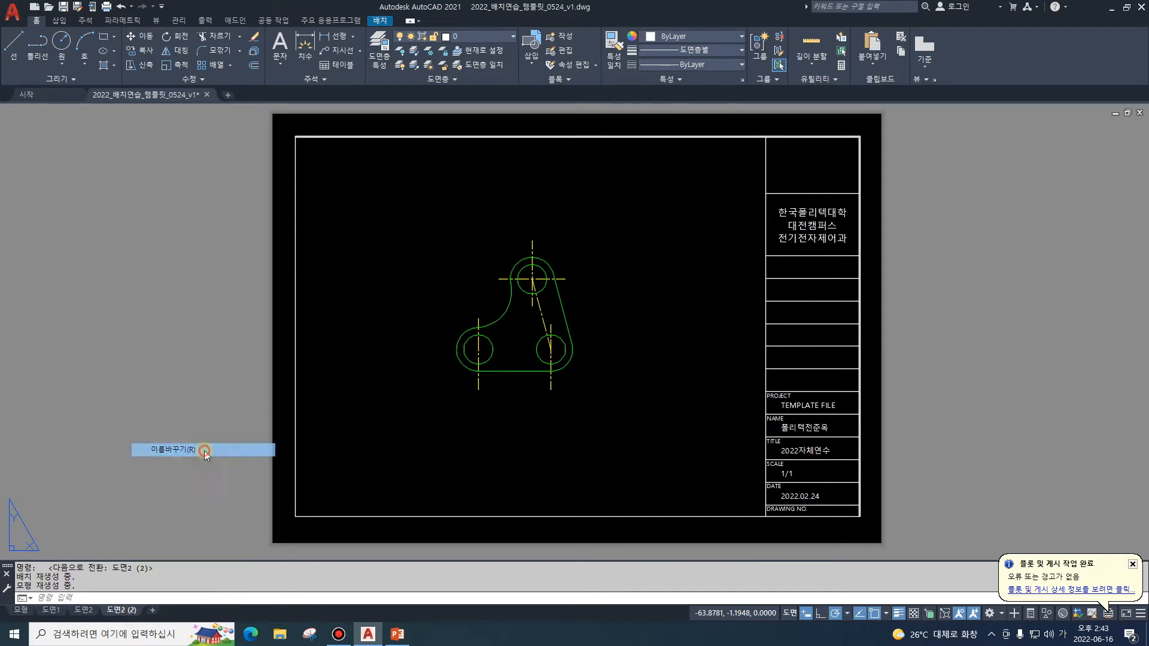
pyautogui.write('도면3')
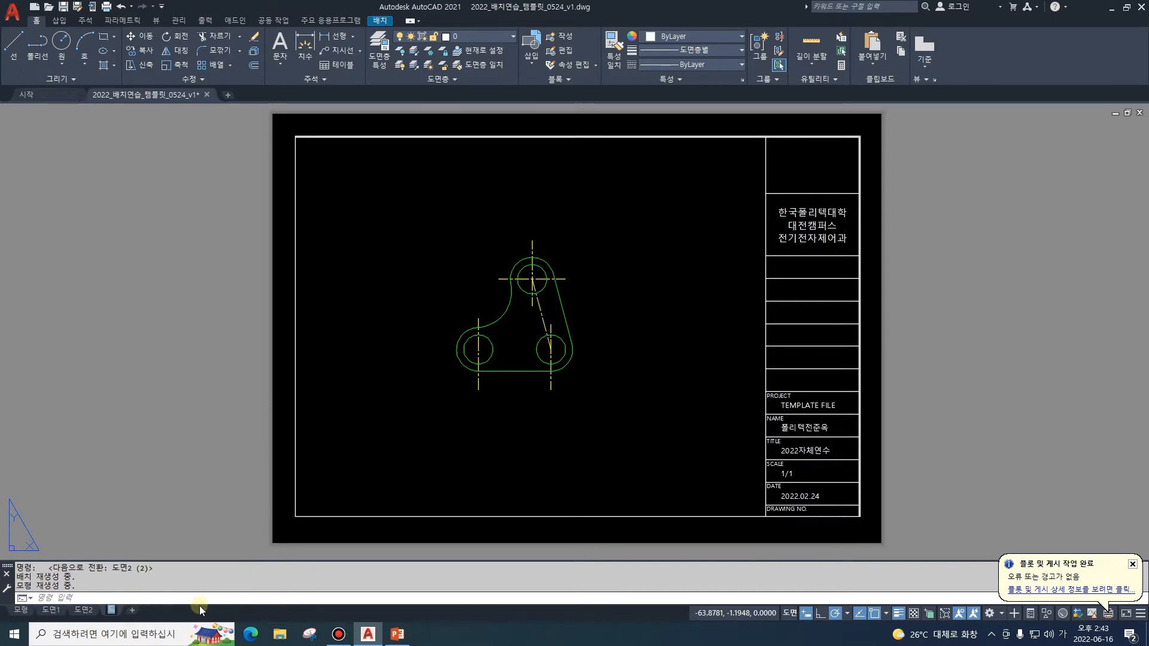
pyautogui.press('Return')
# Delete the existing viewport from the 도면3 layout.
pyautogui.click(276, 118)
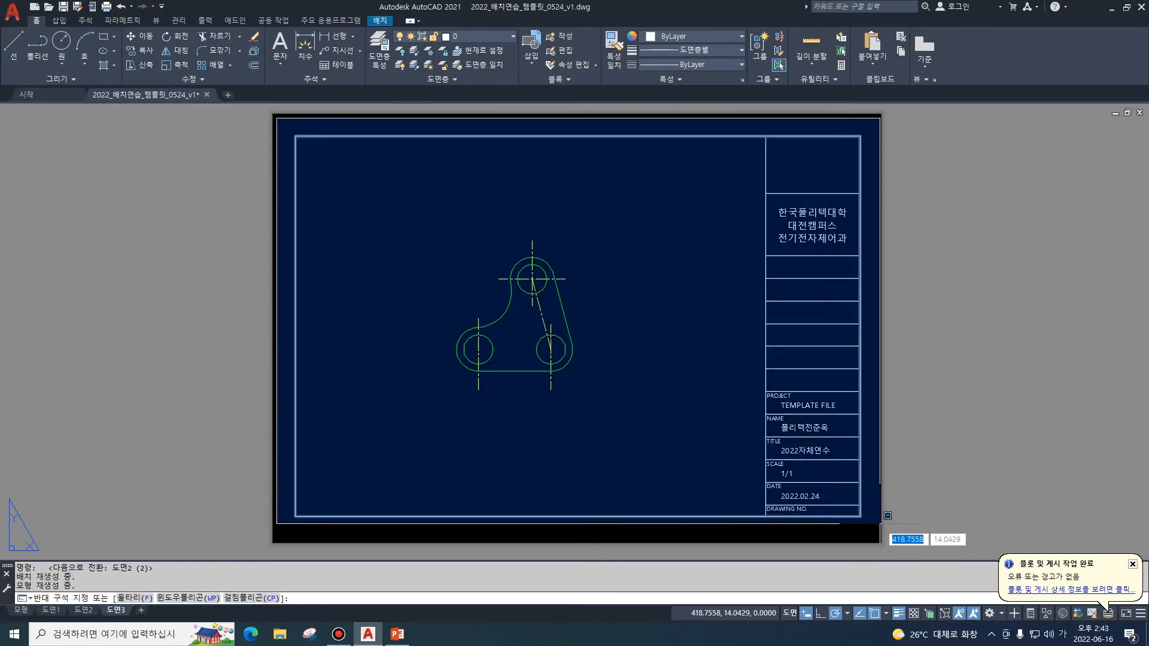
pyautogui.click(887, 515)
pyautogui.press('Delete')
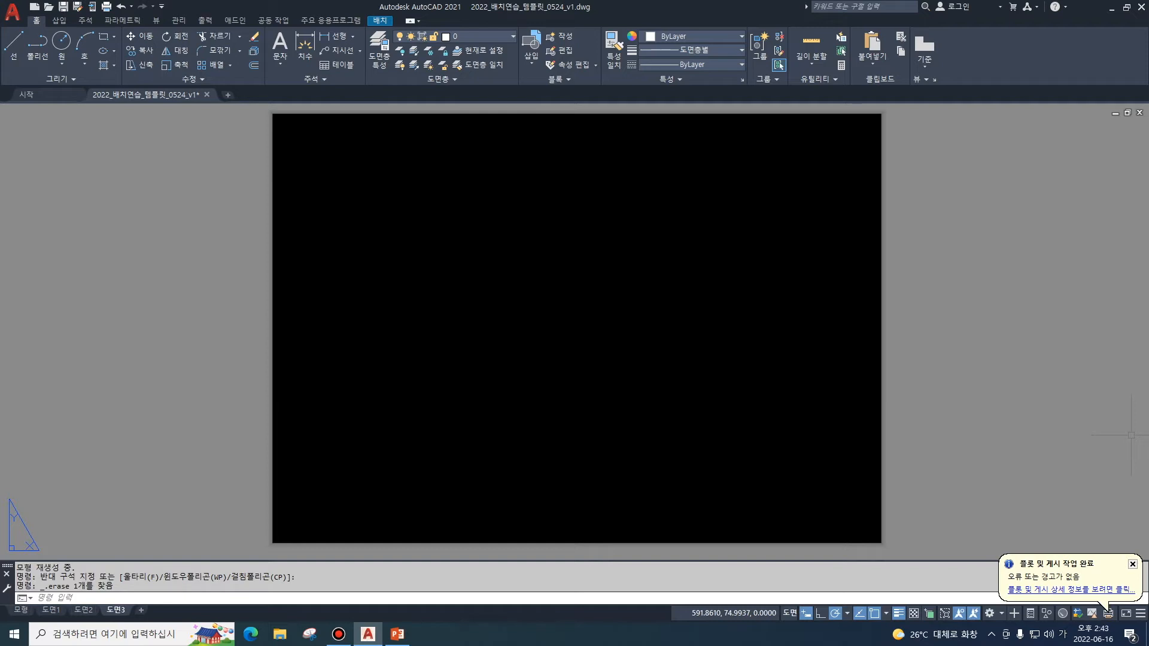
# Create four viewports with MVIEW in a rectangle slightly inside the sheet edges of 도면3.
pyautogui.write('ㅡㅍ')
pyautogui.press('BackSpace')
pyautogui.press('BackSpace')
pyautogui.press('Hangul')
pyautogui.write('mv')
pyautogui.press('Return')
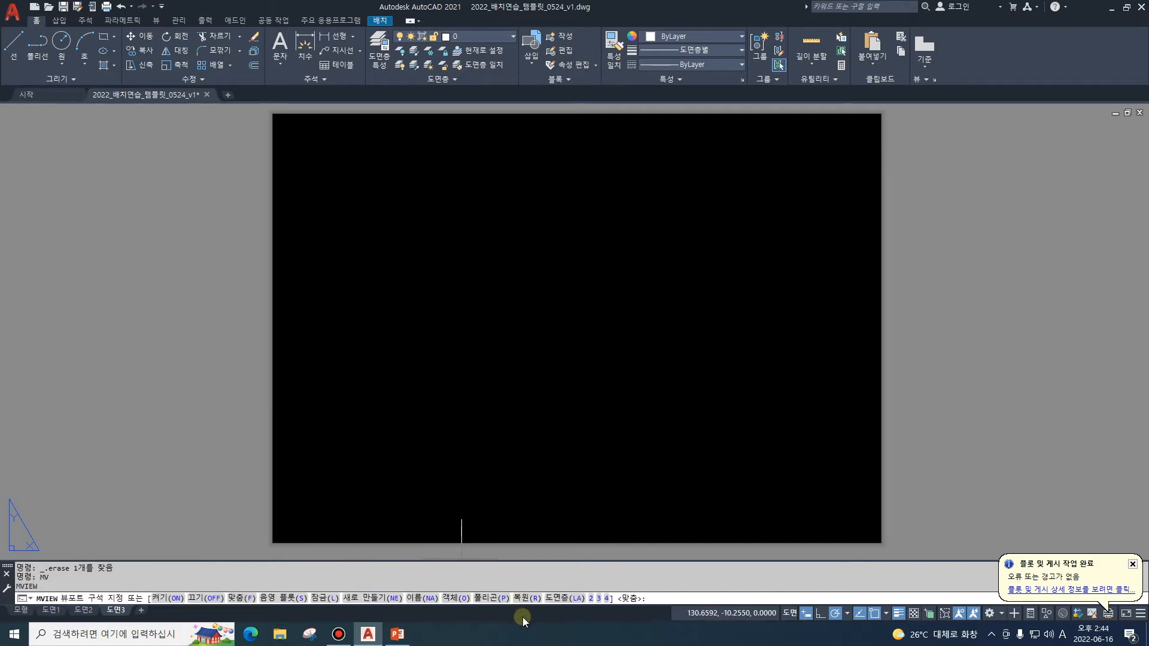
pyautogui.click(608, 598)
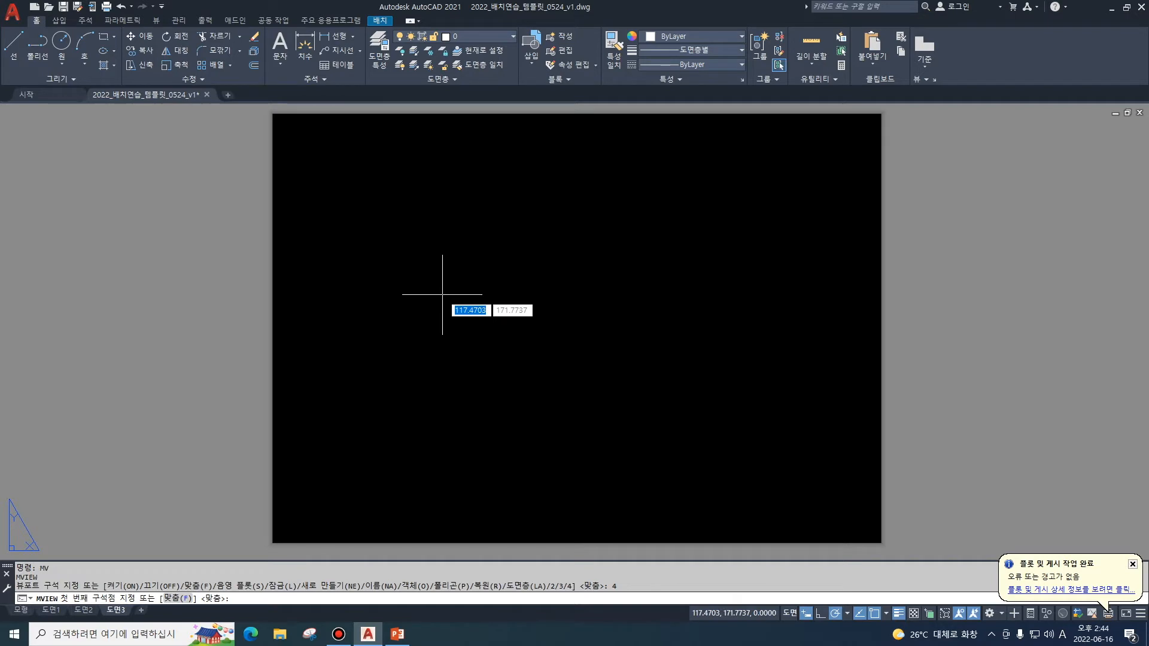
pyautogui.click(298, 131)
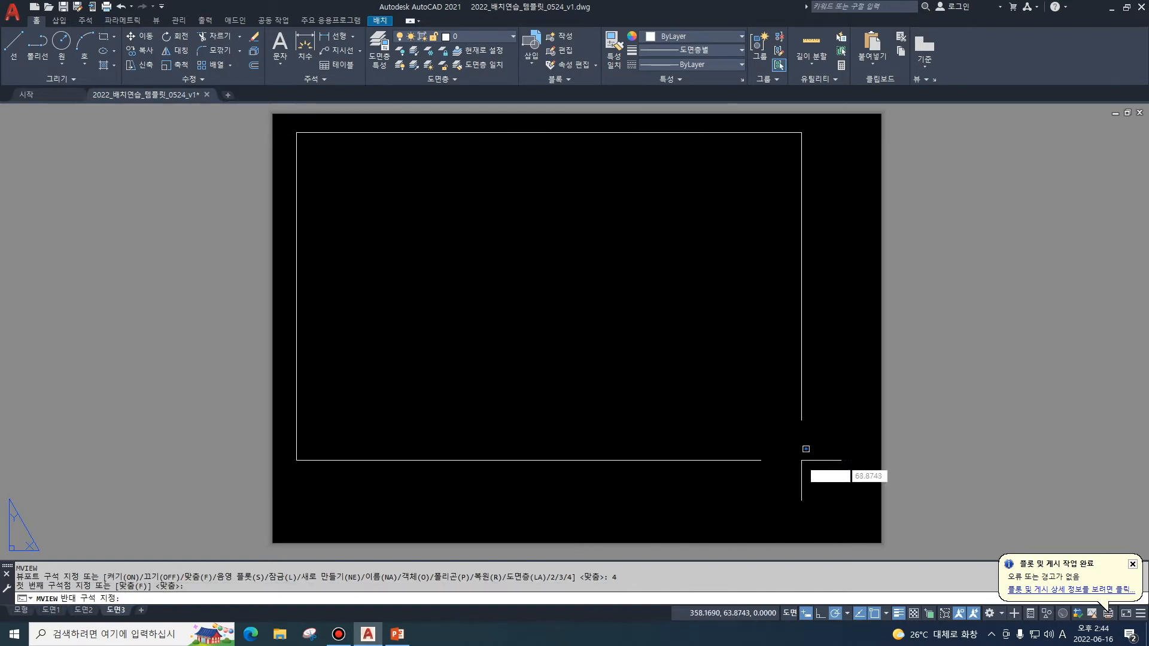
pyautogui.click(856, 523)
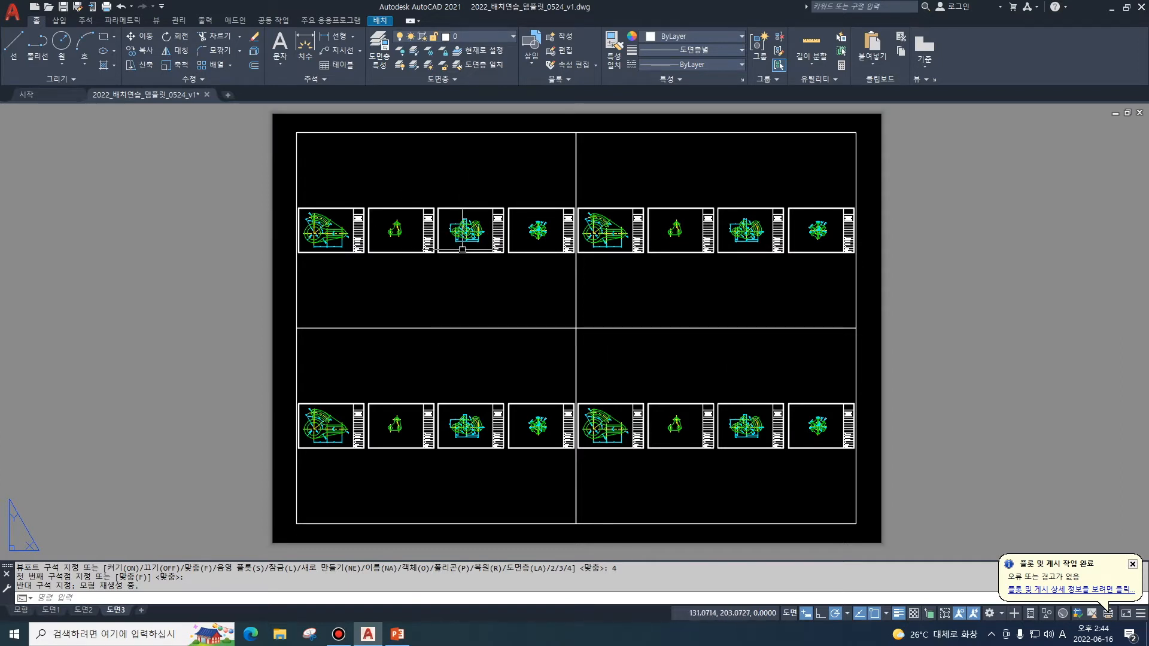
# Activate model space in the upper-left viewport and fit the first drawing's frame into it.
pyautogui.doubleClick(450, 279)
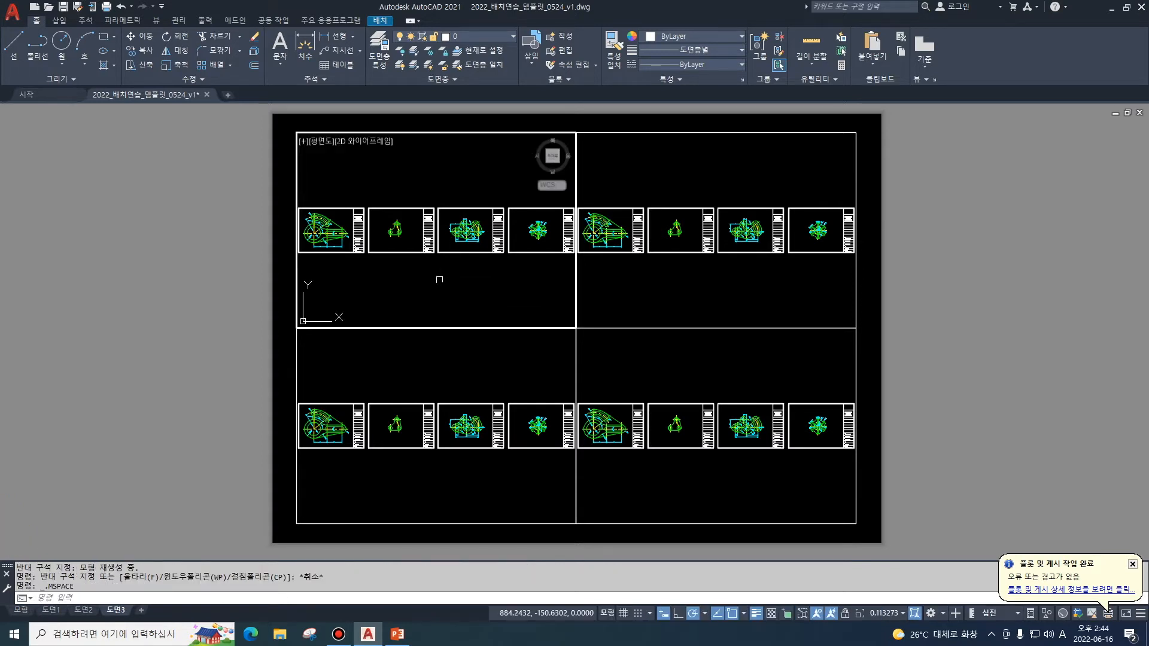
pyautogui.moveTo(436, 277); pyautogui.dragTo(509, 287, button='middle')
pyautogui.scroll(5, 446, 278)
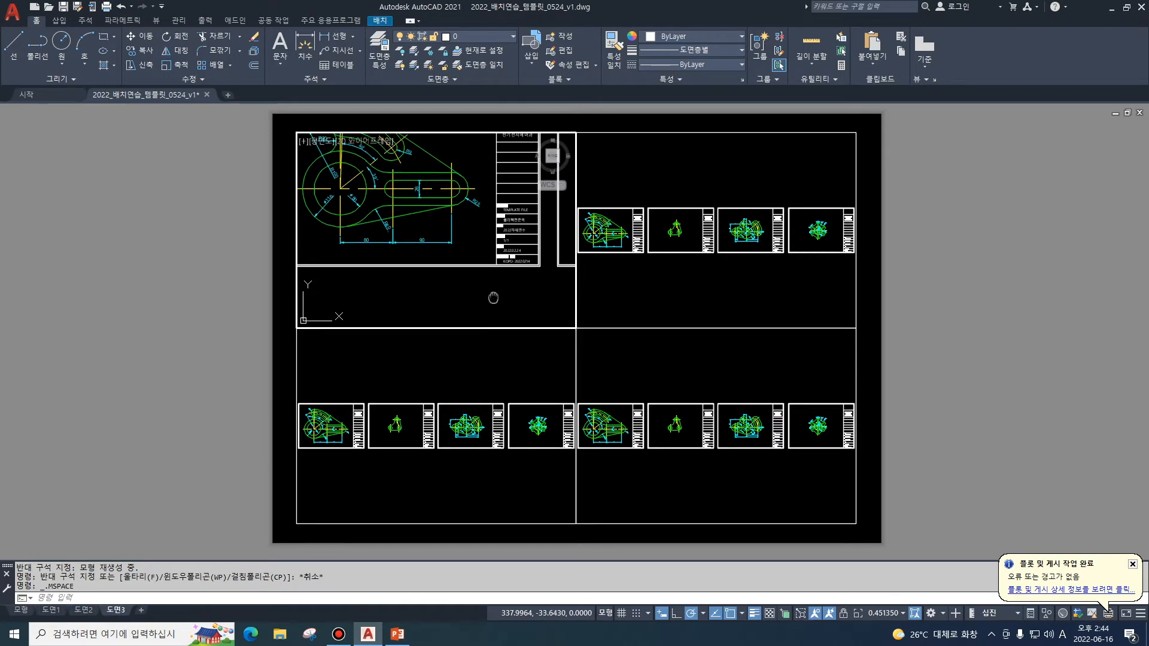
pyautogui.scroll(3, 493, 298)
pyautogui.moveTo(515, 348); pyautogui.dragTo(514, 346, button='middle')
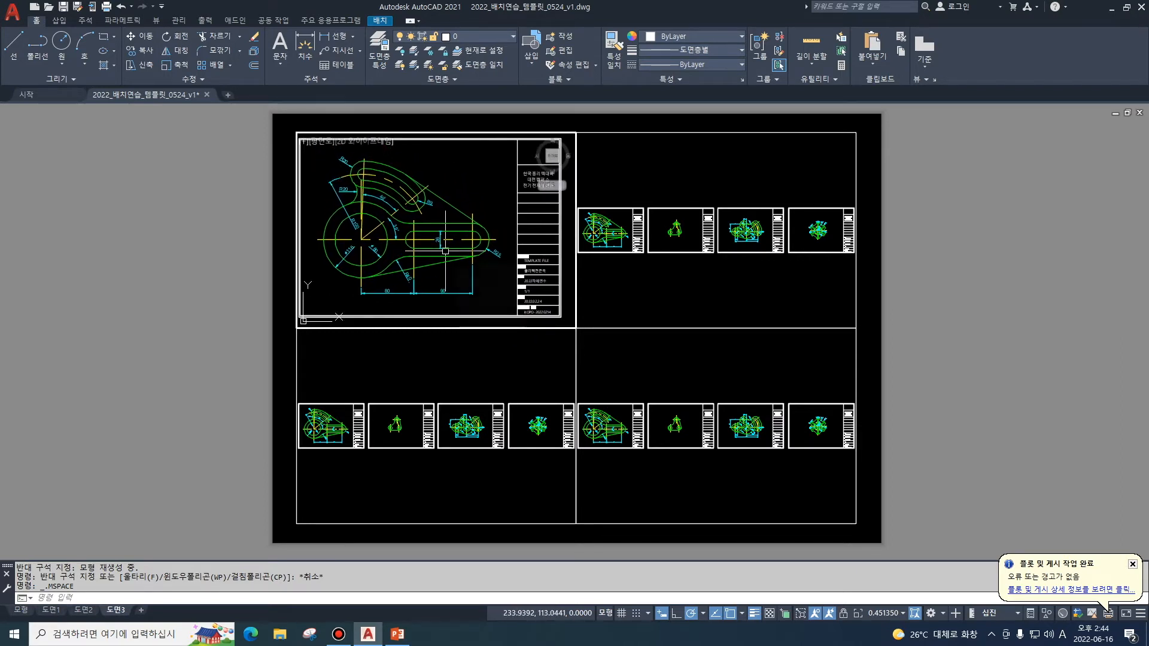
pyautogui.moveTo(445, 251)
# Set the upper-left viewport's scale to 1:2, align the first drawing's frame within it, and lock the viewport.
pyautogui.click(887, 614)
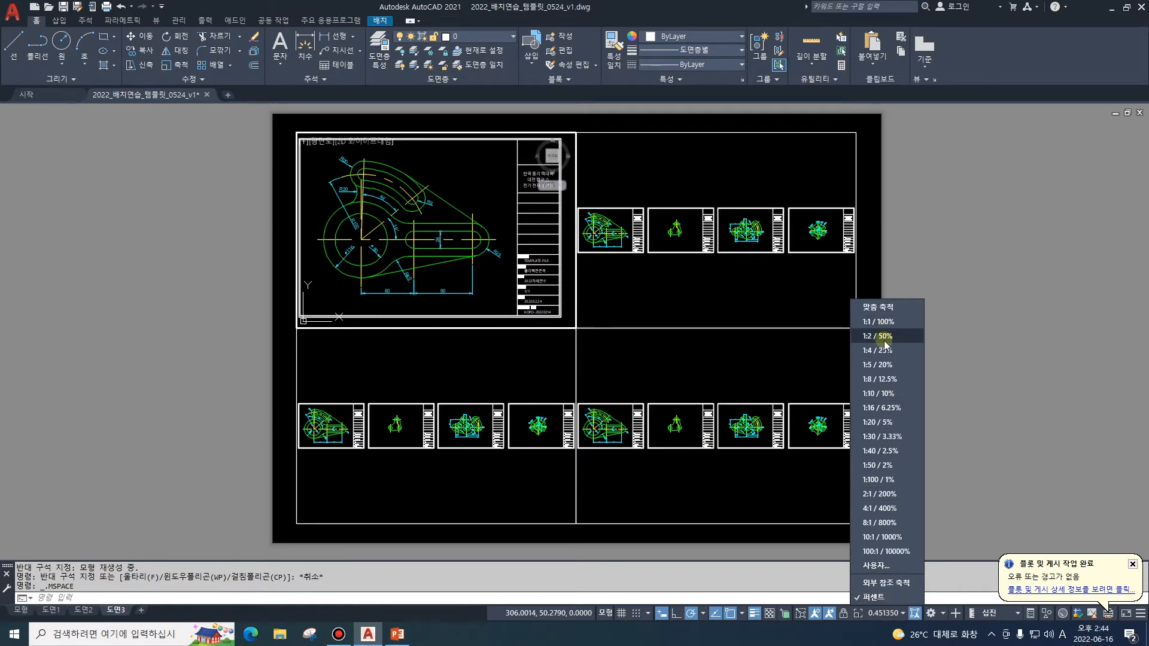
pyautogui.click(750, 321)
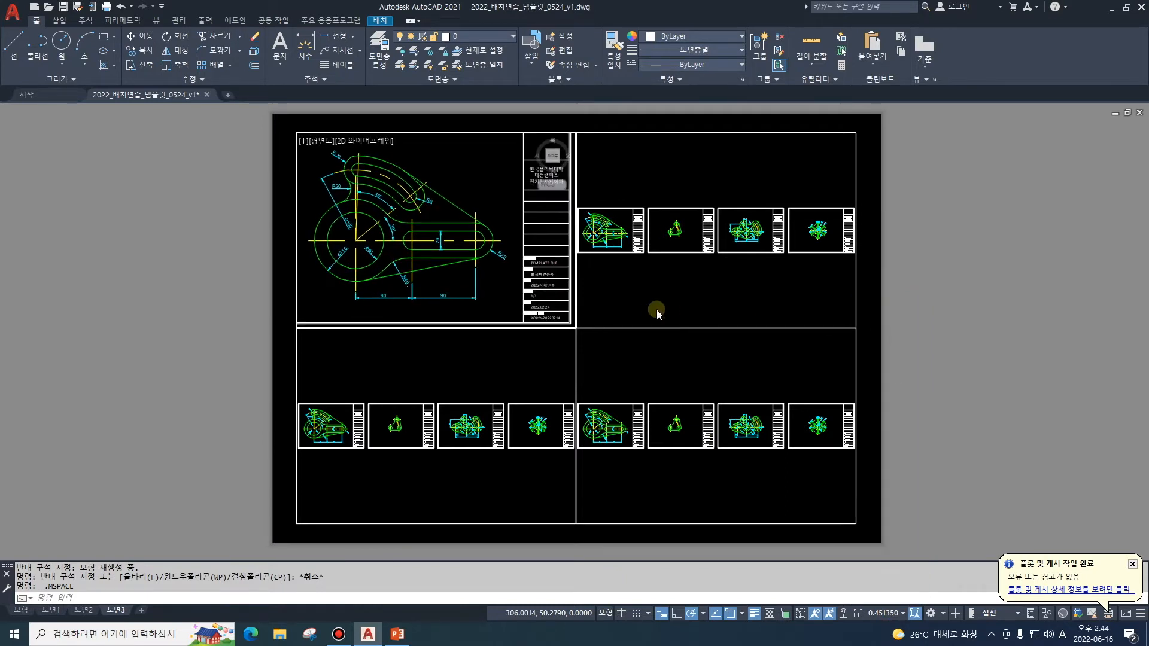
pyautogui.moveTo(492, 290); pyautogui.dragTo(497, 290, button='middle')
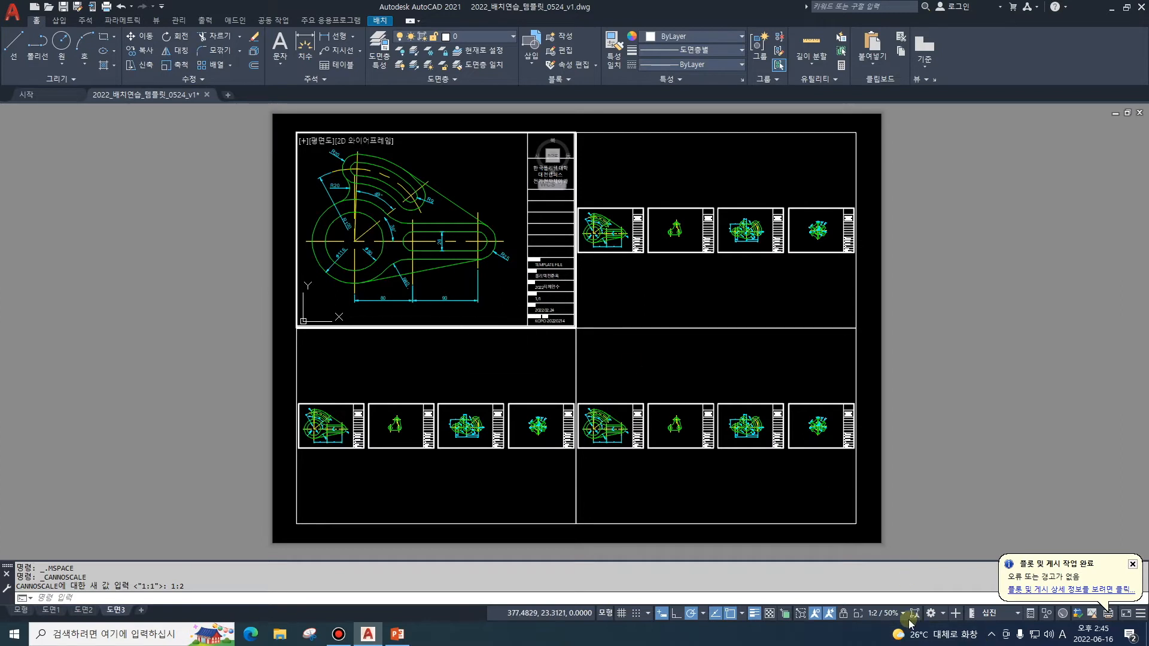
pyautogui.click(702, 315)
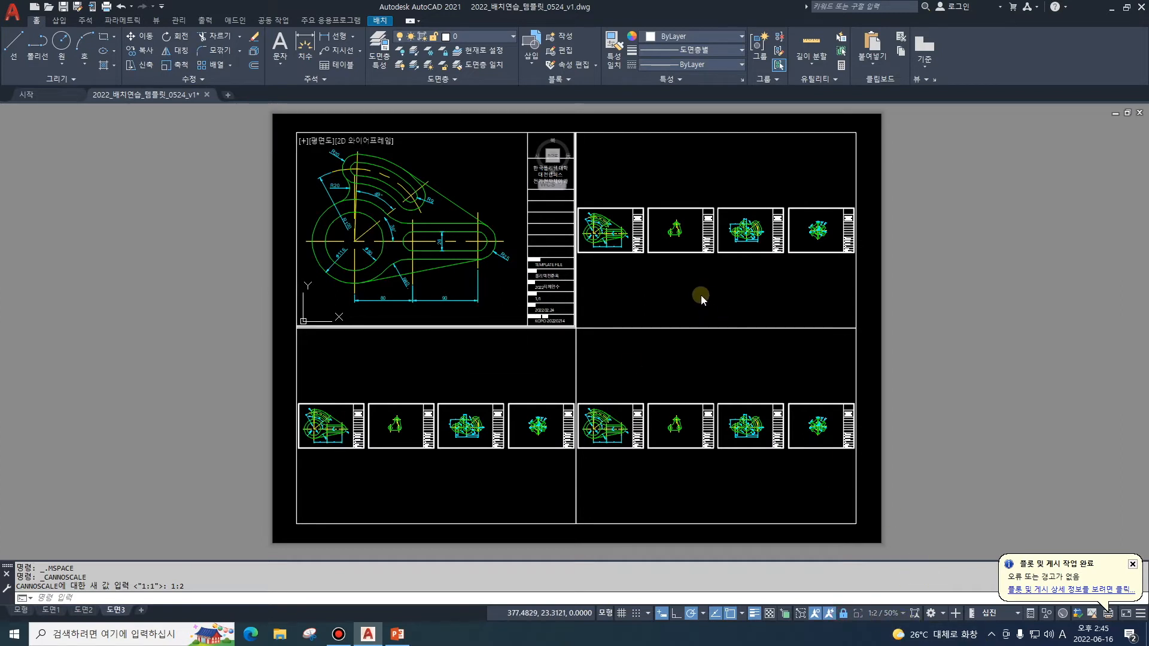
# Bring the second drawing's frame into the upper-right viewport and set that viewport's scale to 1:2.
pyautogui.click(694, 293)
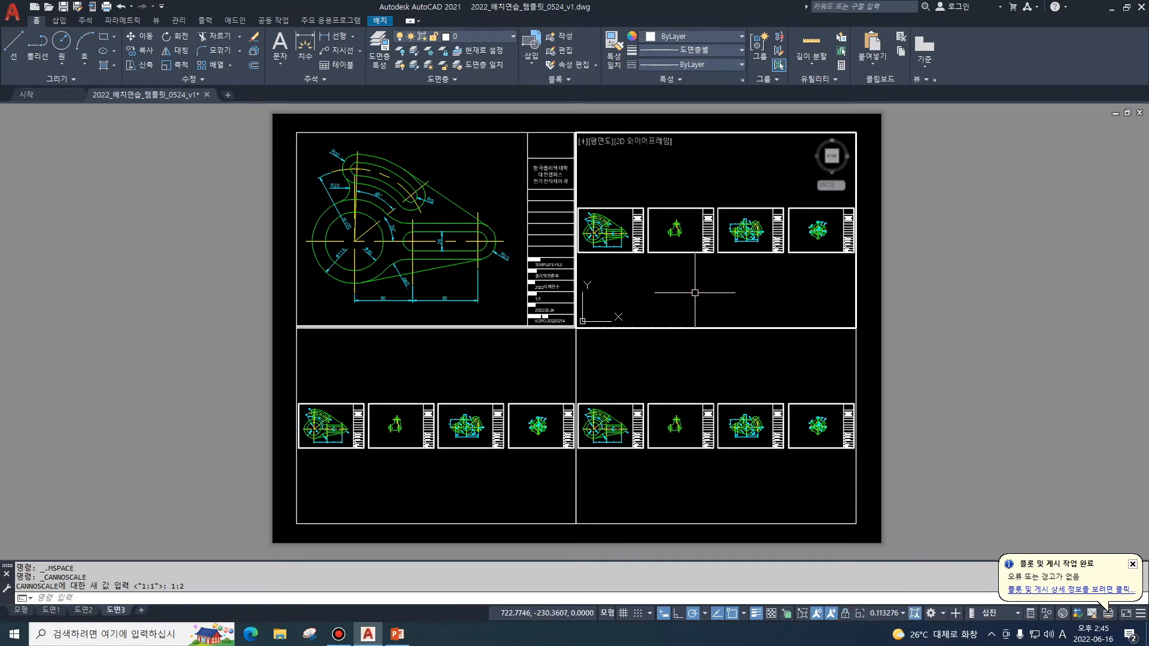
pyautogui.scroll(6, 671, 231)
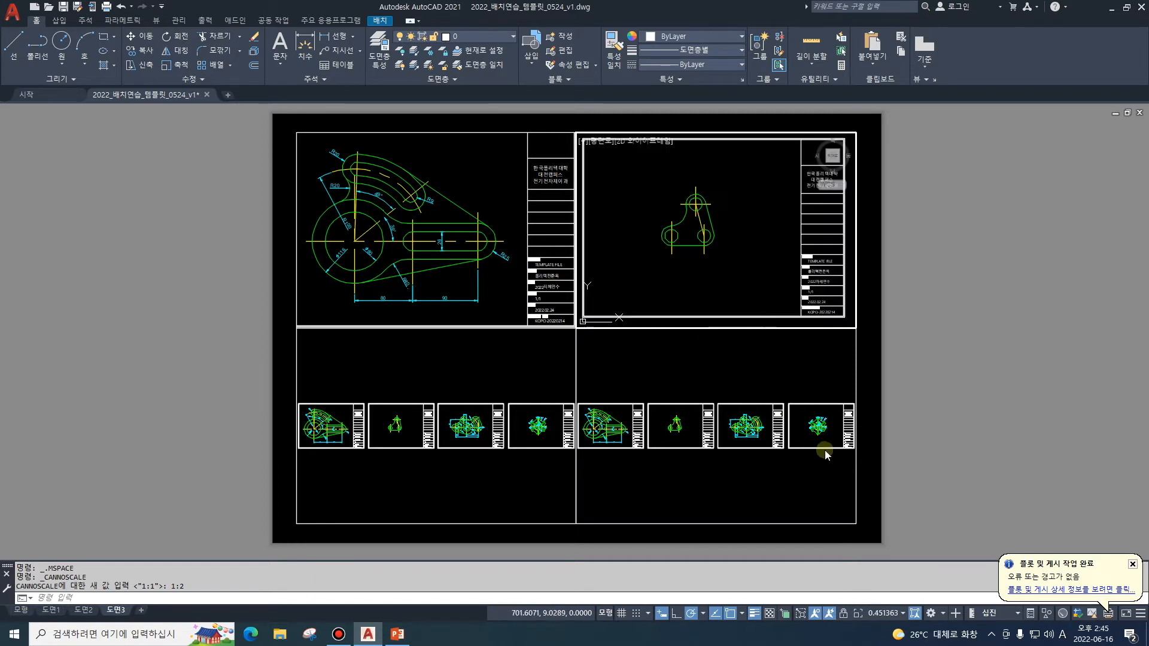
pyautogui.click(898, 614)
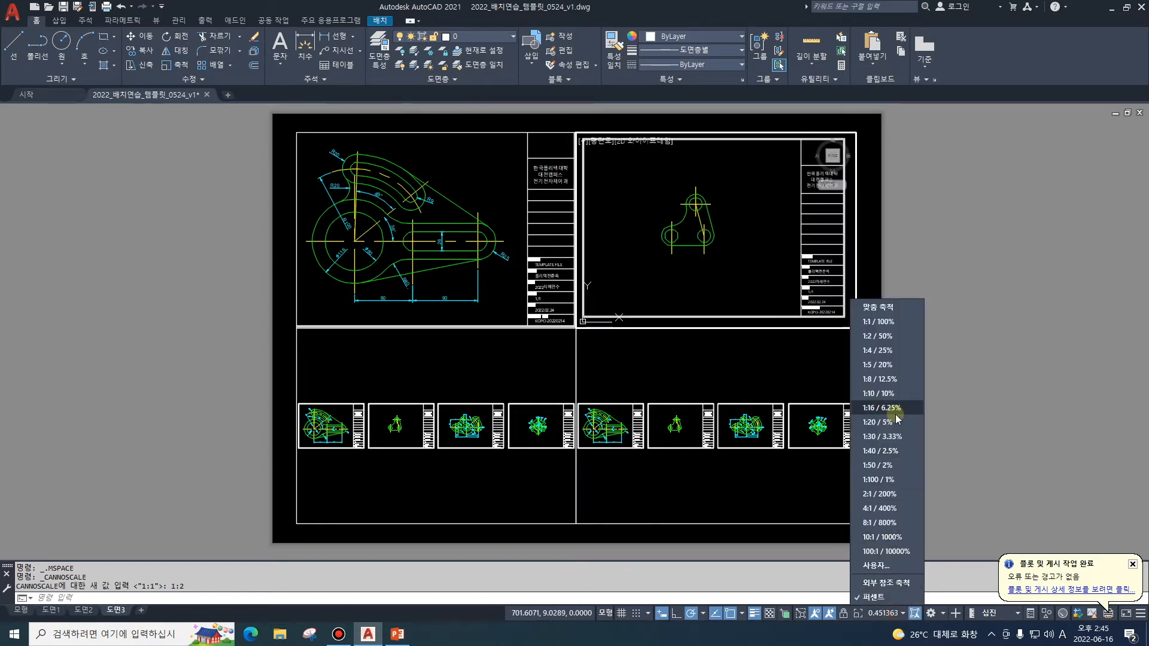
pyautogui.click(892, 338)
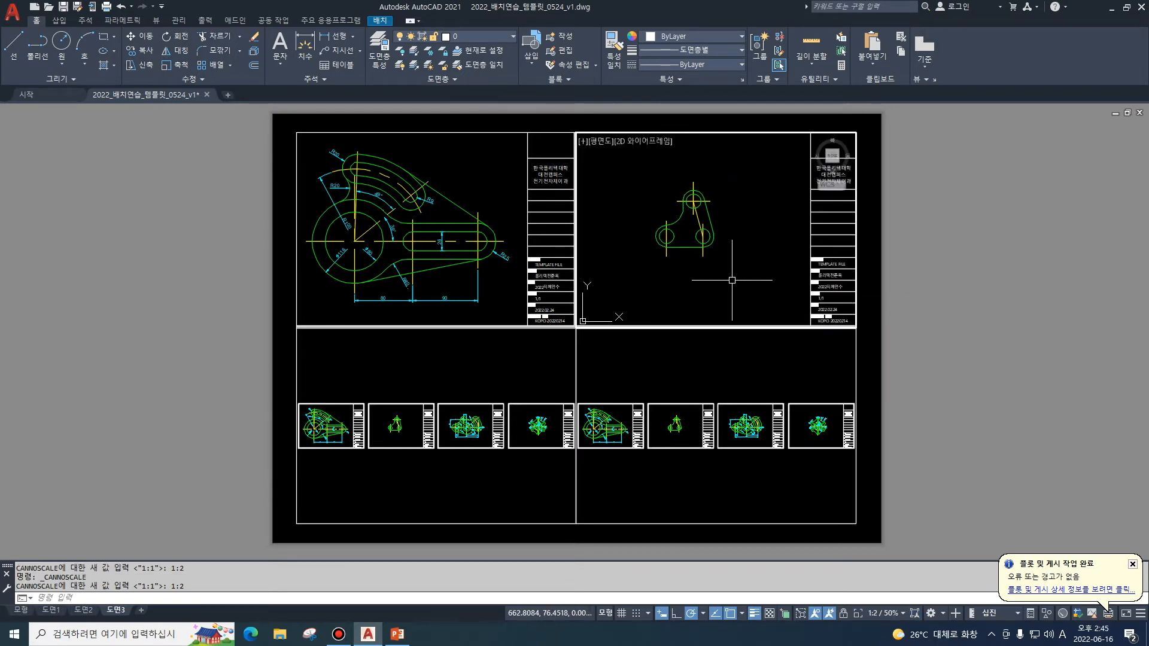
# Bring the third drawing's frame into the lower-left viewport and set that viewport's scale to 1:2.
pyautogui.click(462, 368)
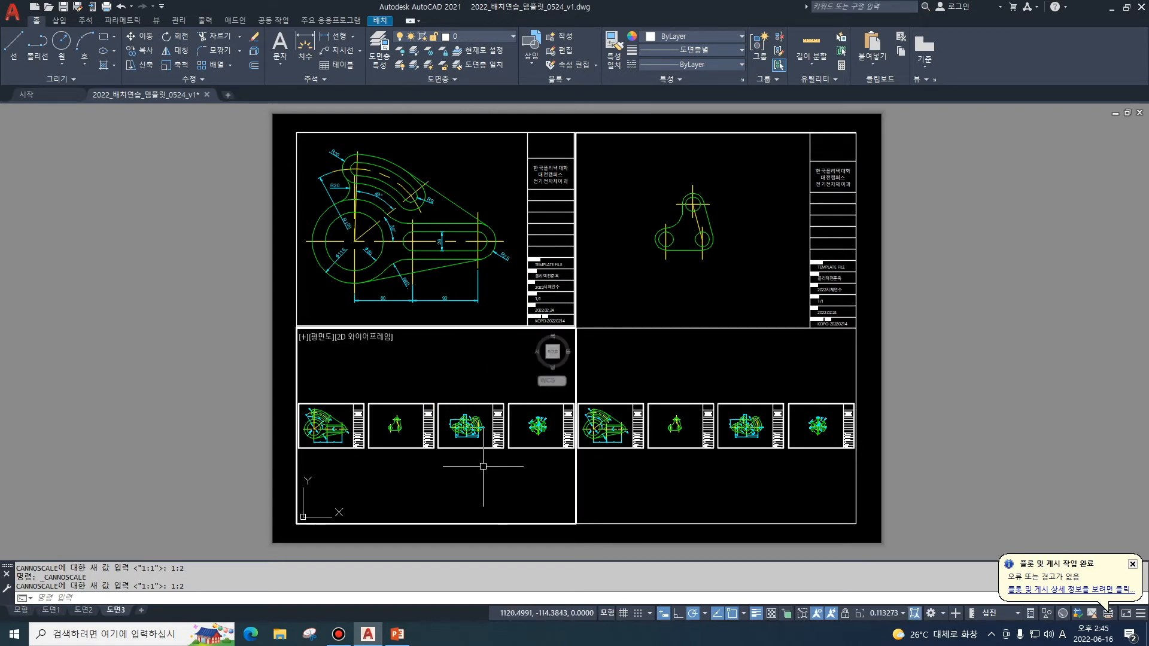
pyautogui.scroll(4, 487, 467)
pyautogui.moveTo(501, 413)
pyautogui.mouseDown(button='middle')
pyautogui.moveTo(479, 447)
pyautogui.moveTo(496, 471)
pyautogui.mouseUp(button='middle')
pyautogui.scroll(2, 479, 444)
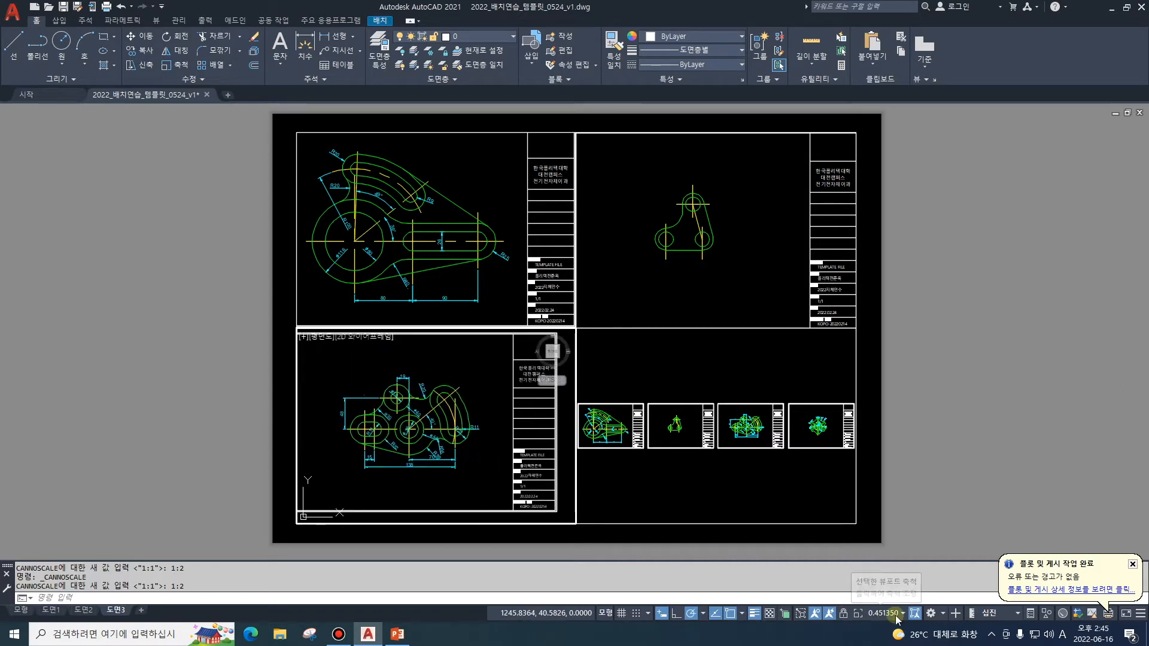
pyautogui.click(896, 614)
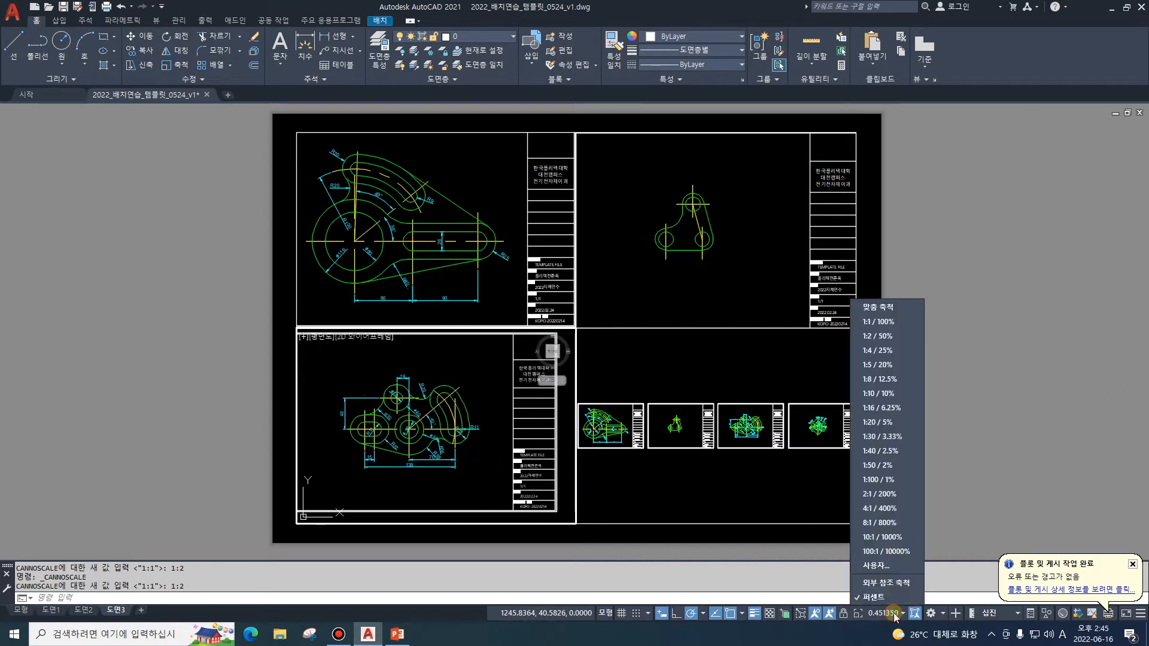
pyautogui.click(886, 337)
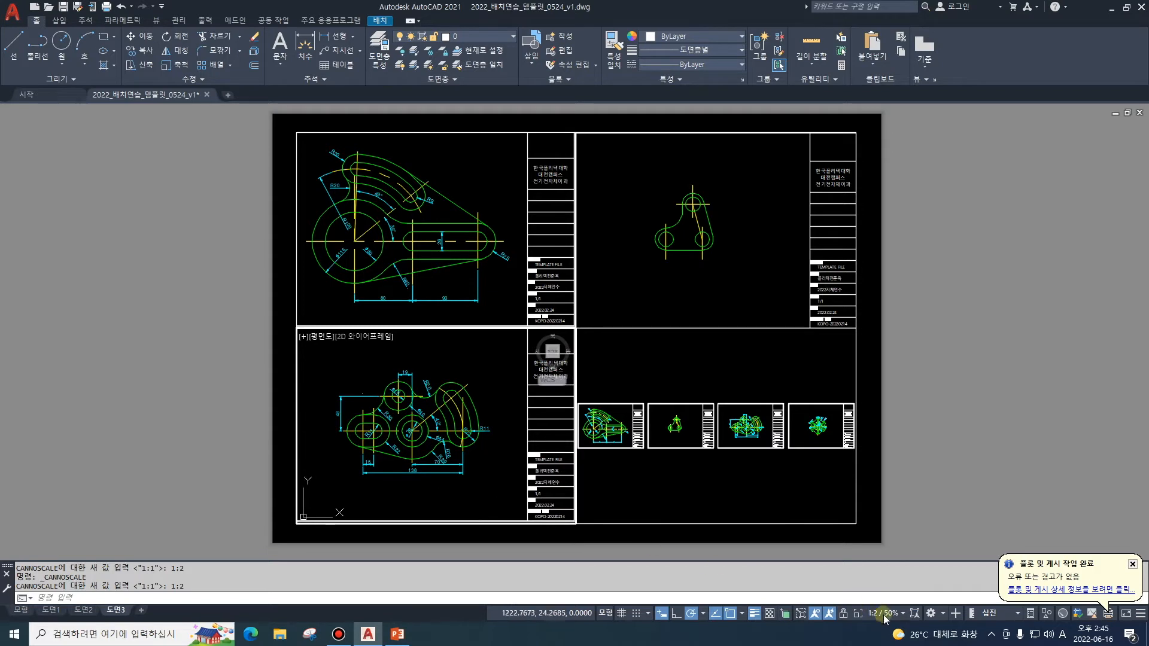
# Bring the fourth drawing's frame into the lower-right viewport and set that viewport's scale to 1:2.
pyautogui.click(715, 480)
pyautogui.scroll(6, 800, 458)
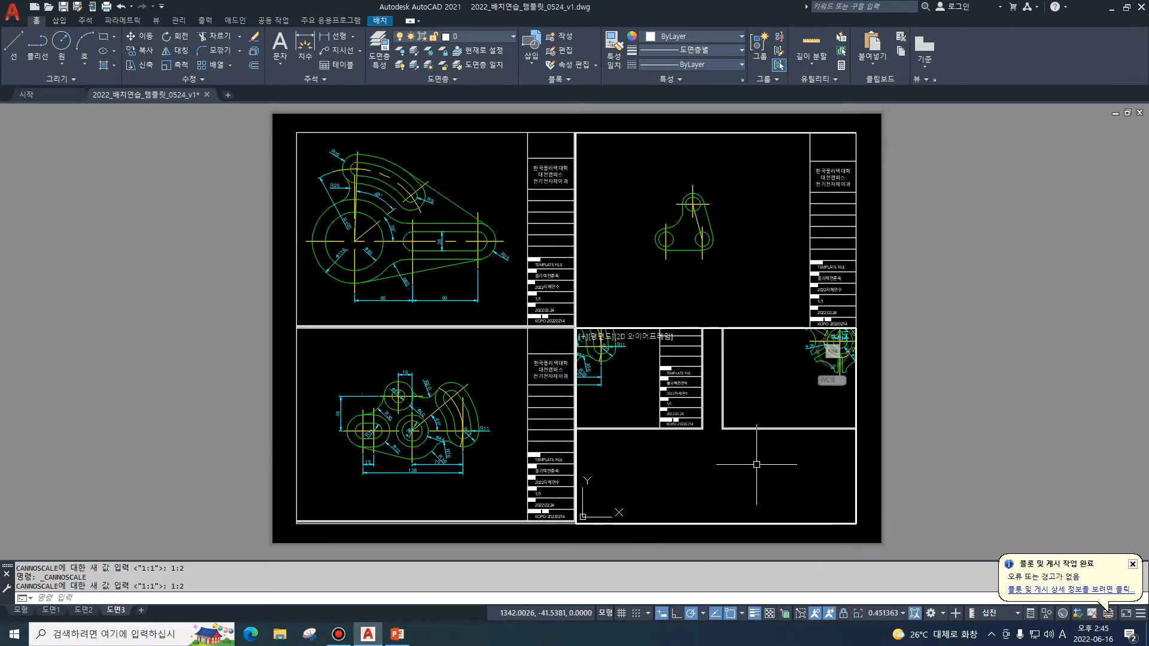
pyautogui.moveTo(756, 465)
pyautogui.mouseDown(button='middle')
pyautogui.moveTo(669, 489)
pyautogui.moveTo(655, 514)
pyautogui.mouseUp(button='middle')
pyautogui.moveTo(709, 449); pyautogui.dragTo(693, 479, button='middle')
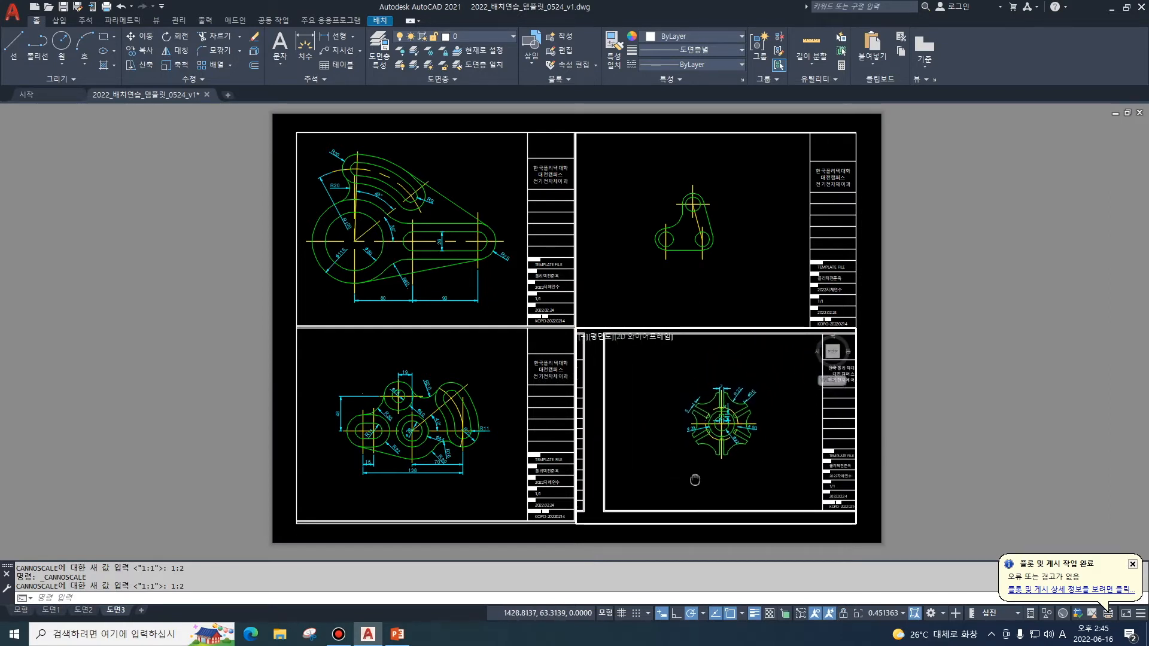
pyautogui.click(880, 613)
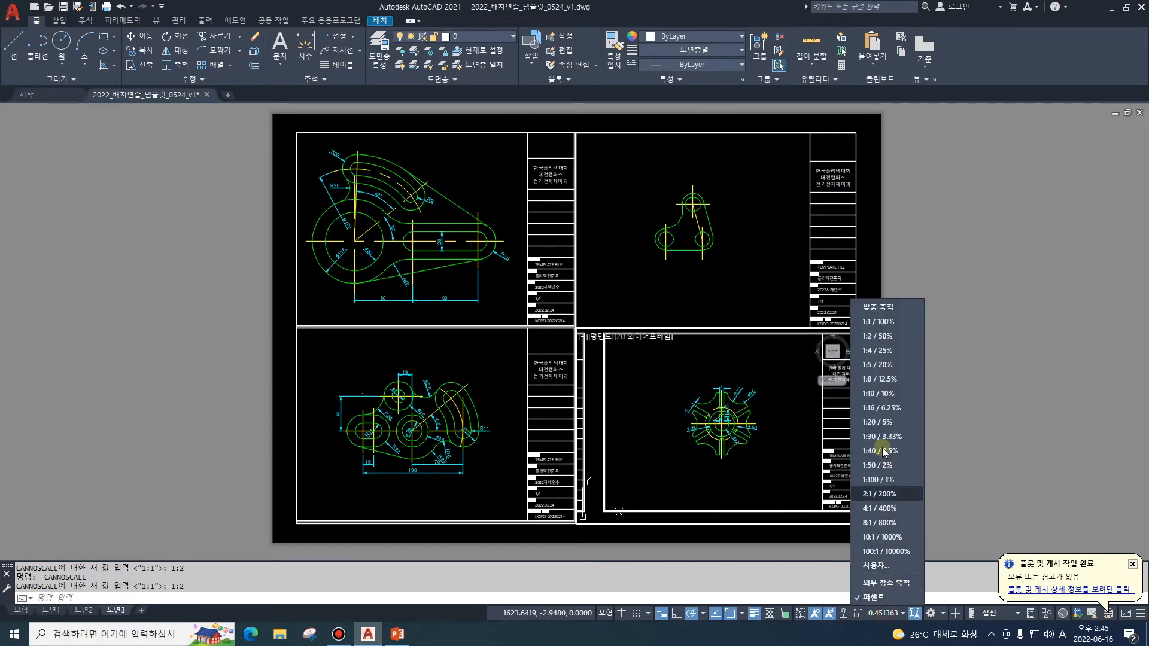
pyautogui.click(889, 339)
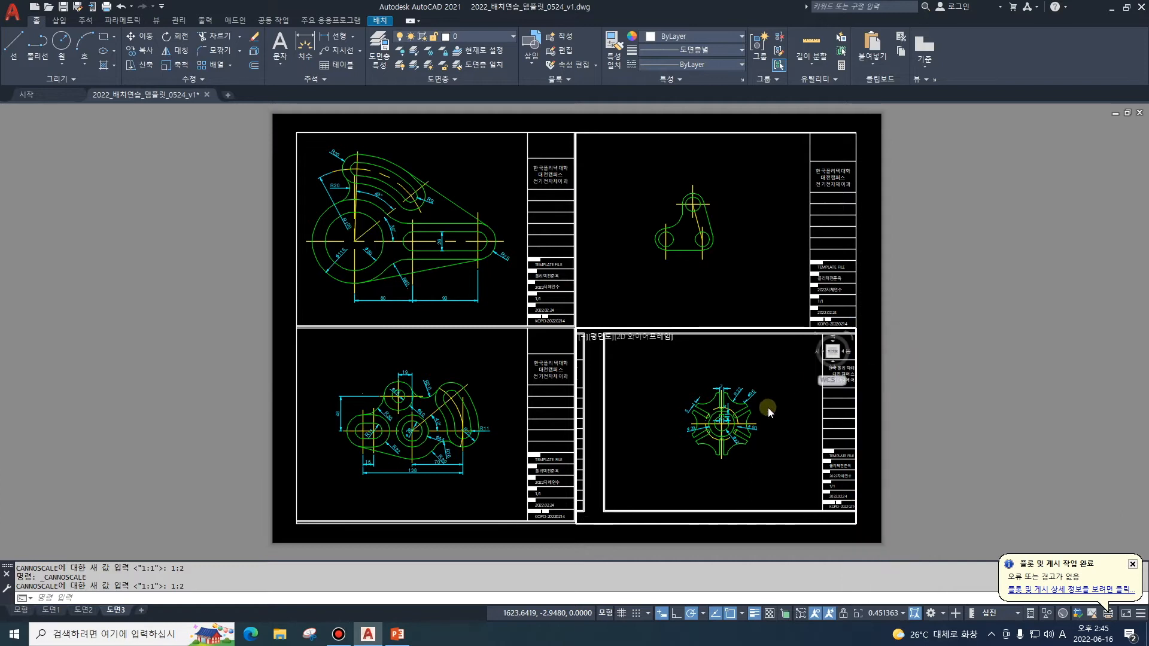
# Shift the fourth drawing's frame within the lower-right viewport, lock the viewport, and preview the plot of layout 도면3.
pyautogui.moveTo(775, 441); pyautogui.dragTo(759, 446, button='middle')
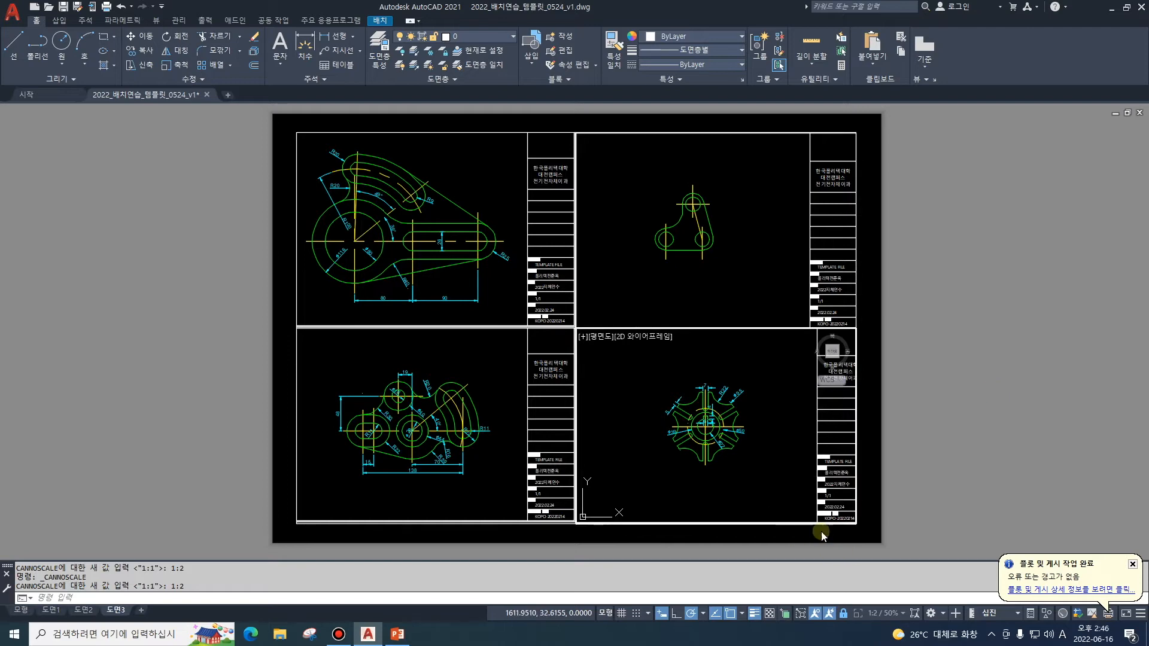
pyautogui.hotkey('ctrl', 'p')
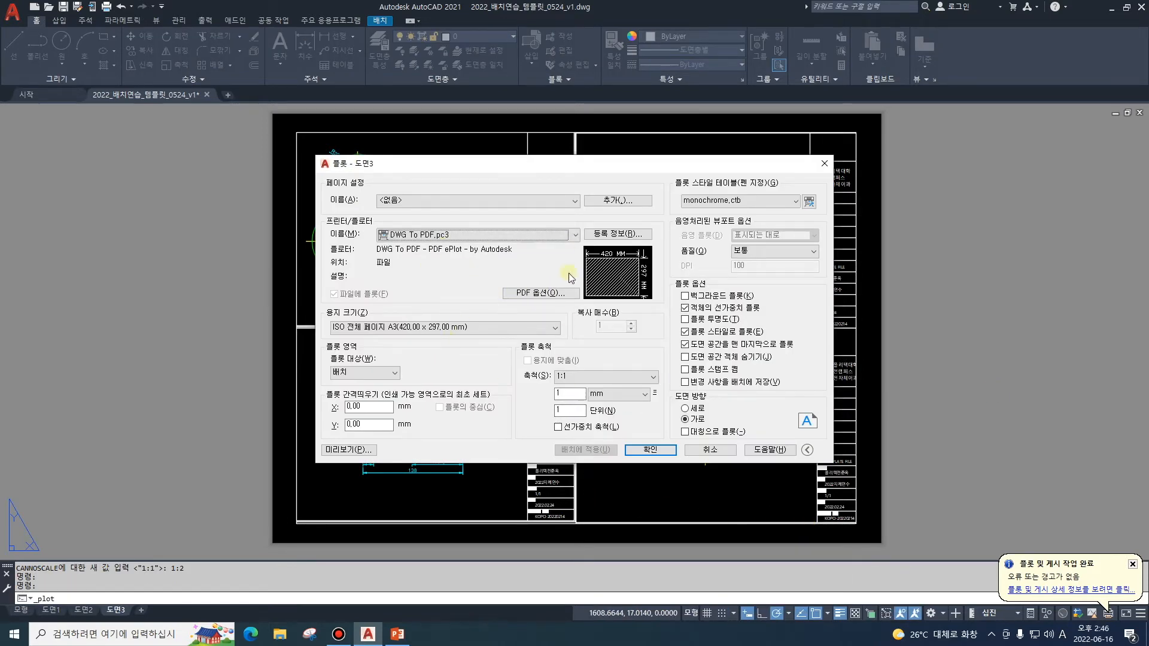
pyautogui.click(335, 444)
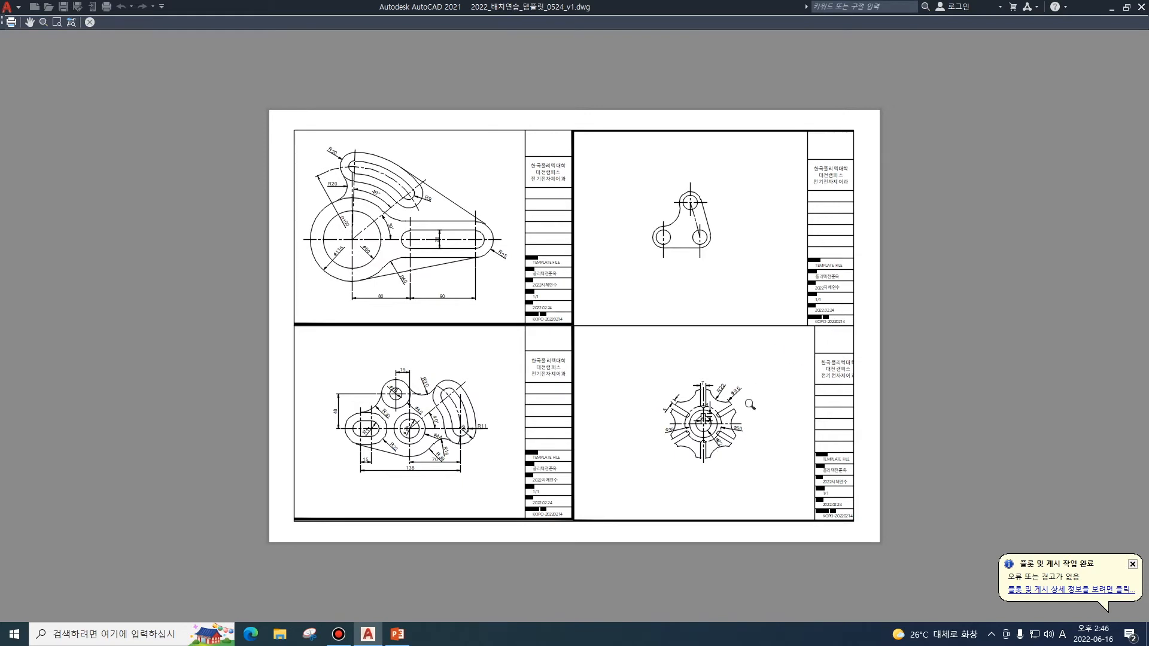
pyautogui.press('Escape')
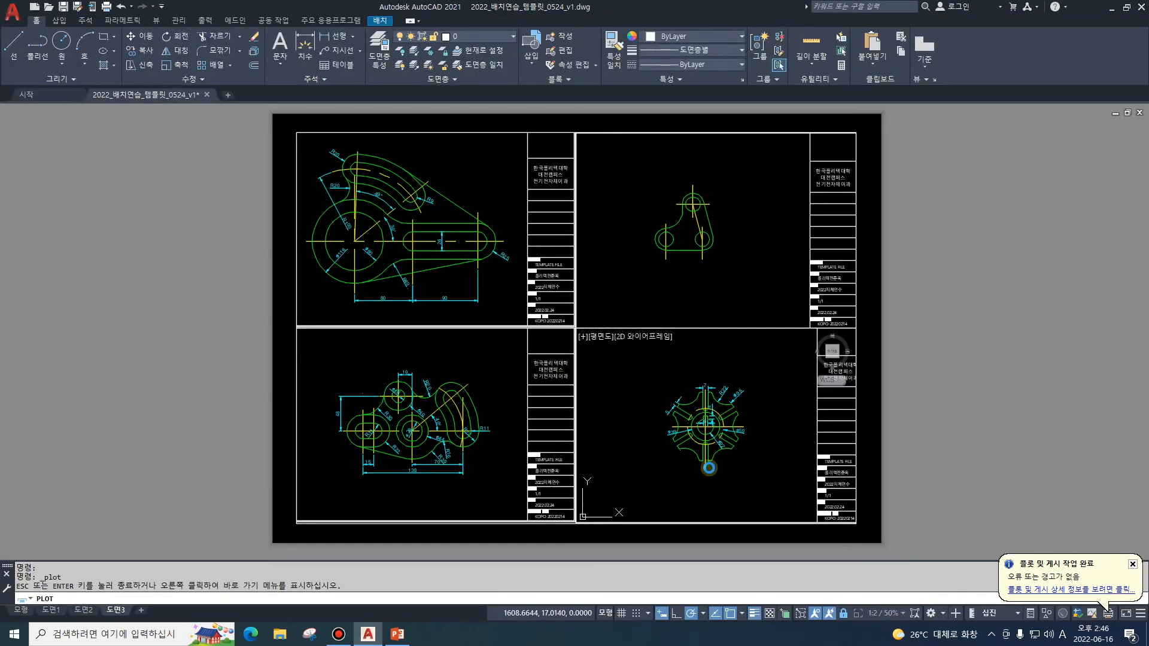
pyautogui.click(699, 452)
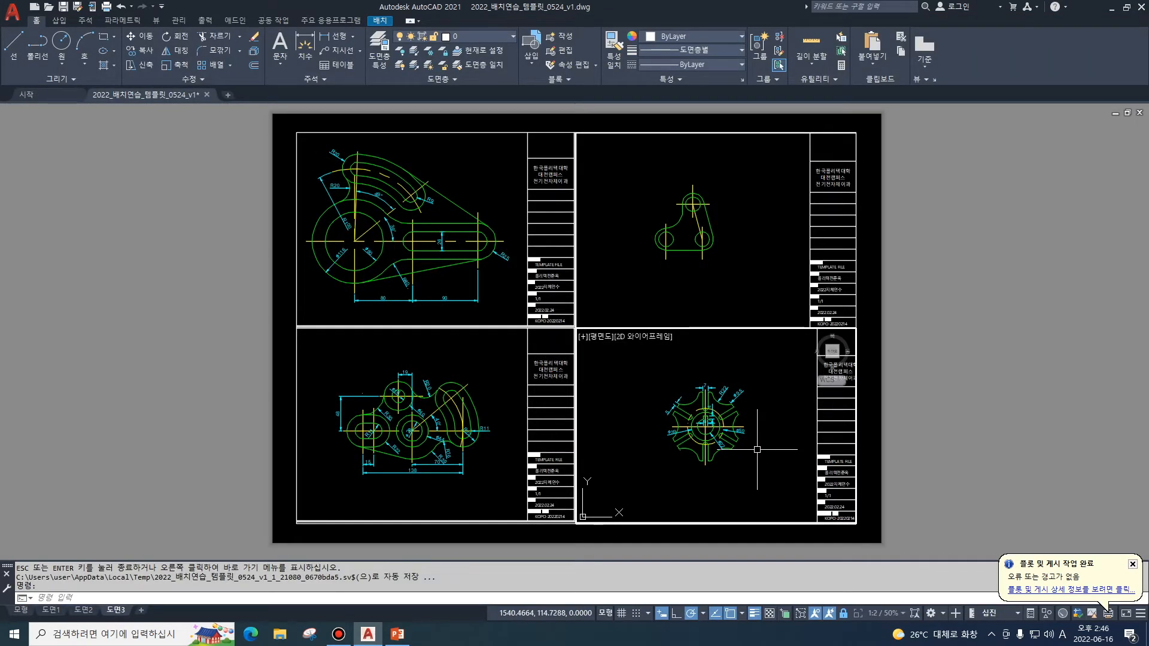
# Unlock the lower-right viewport, realign the fourth drawing so its whole title block fits inside, and lock the viewport again.
pyautogui.moveTo(756, 450); pyautogui.dragTo(760, 448, button='middle')
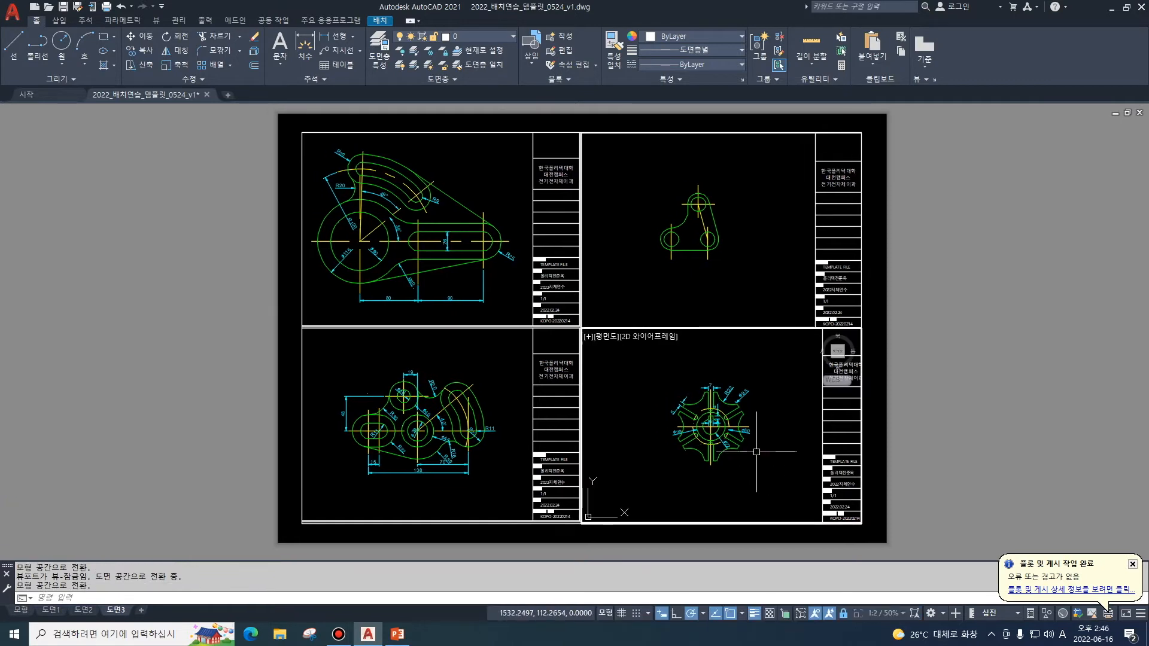
pyautogui.click(755, 453)
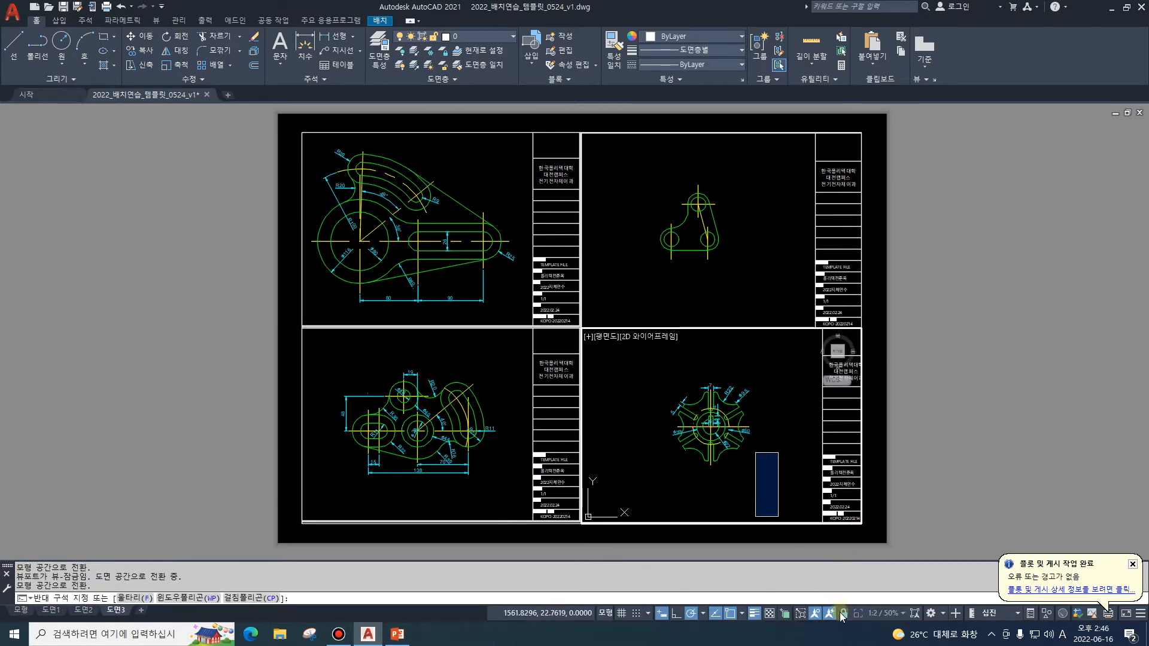
pyautogui.press('Escape')
pyautogui.press('Escape')
pyautogui.press('Escape')
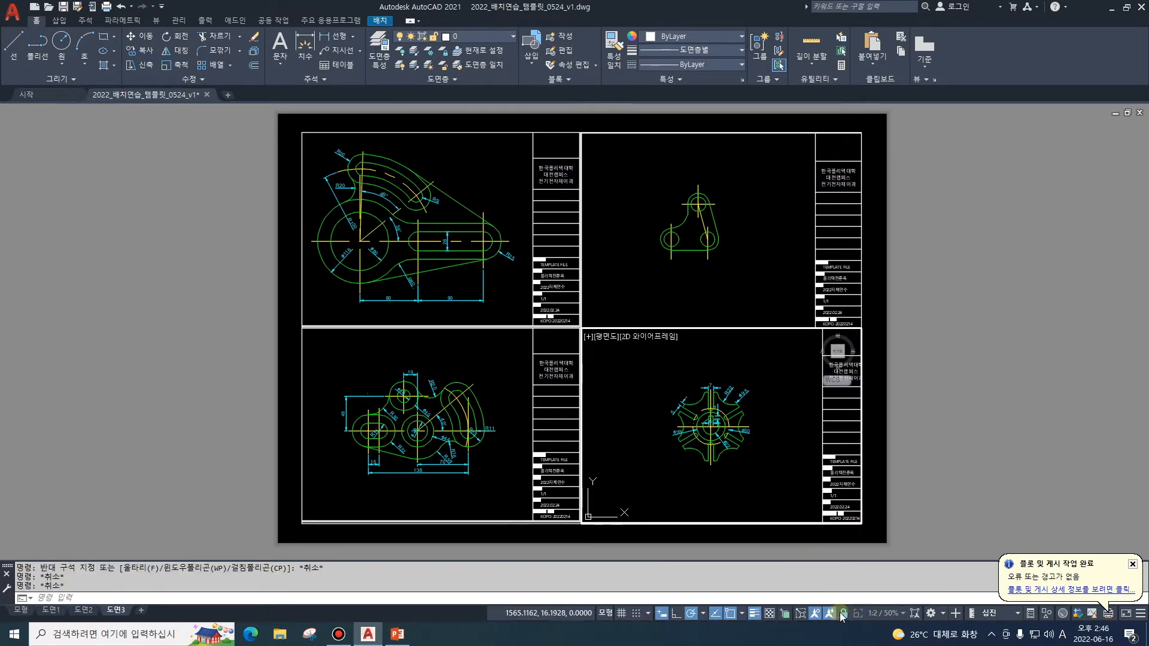
pyautogui.moveTo(767, 479); pyautogui.dragTo(761, 480, button='middle')
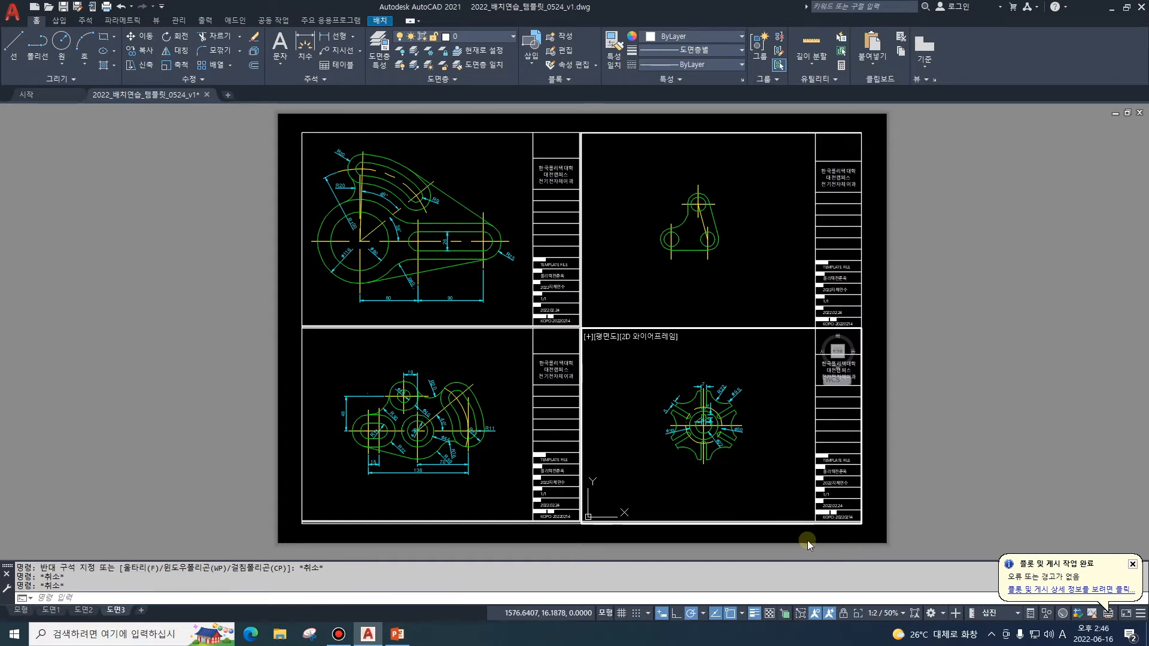
pyautogui.click(841, 614)
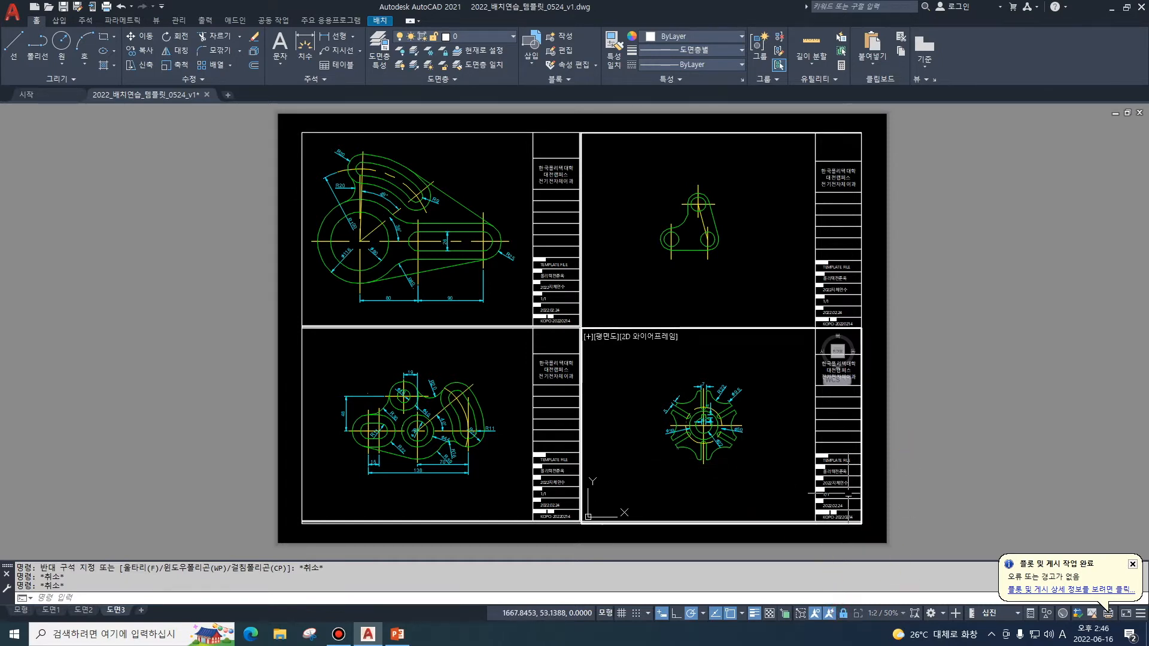
# Preview layout 도면3, plot it to 2022_배치연습_템플릿_0524_v1-도면3.pdf in the 배치플롯0616 folder, and close the resulting PDF.
pyautogui.hotkey('ctrl', 'p')
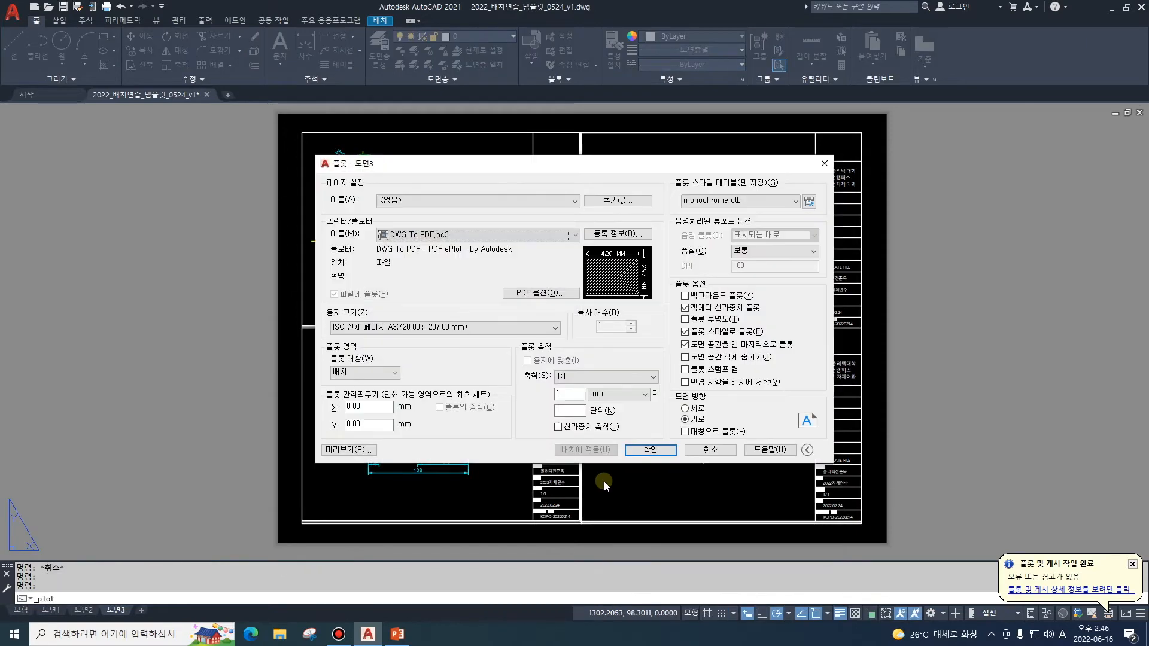
pyautogui.click(370, 450)
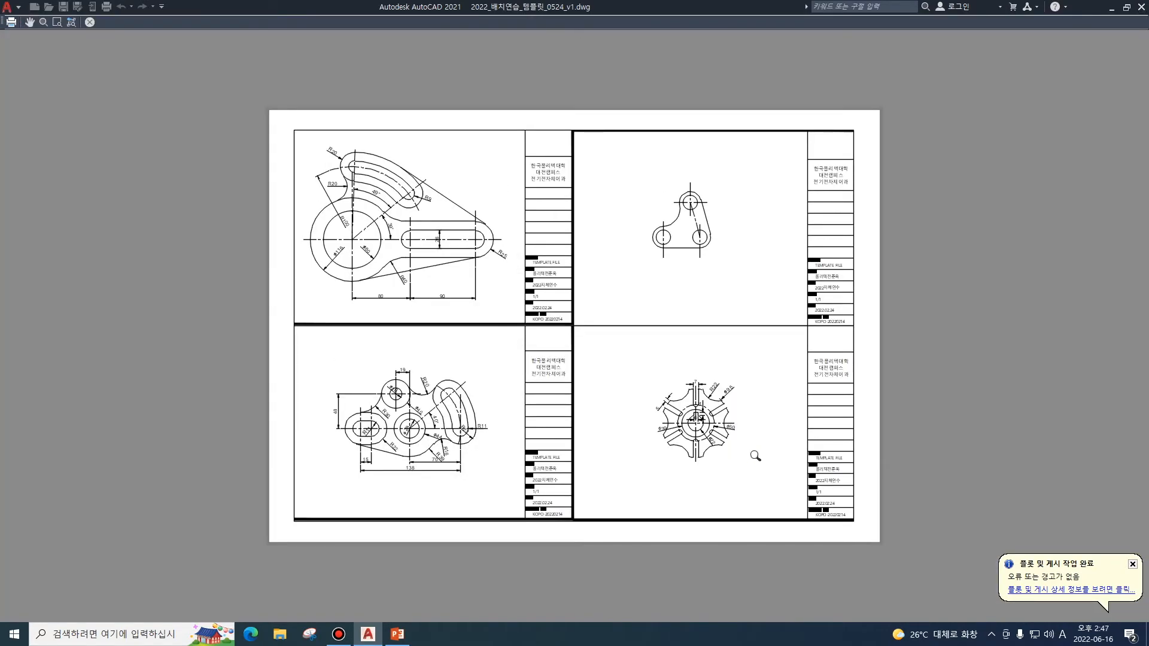
pyautogui.press('Escape')
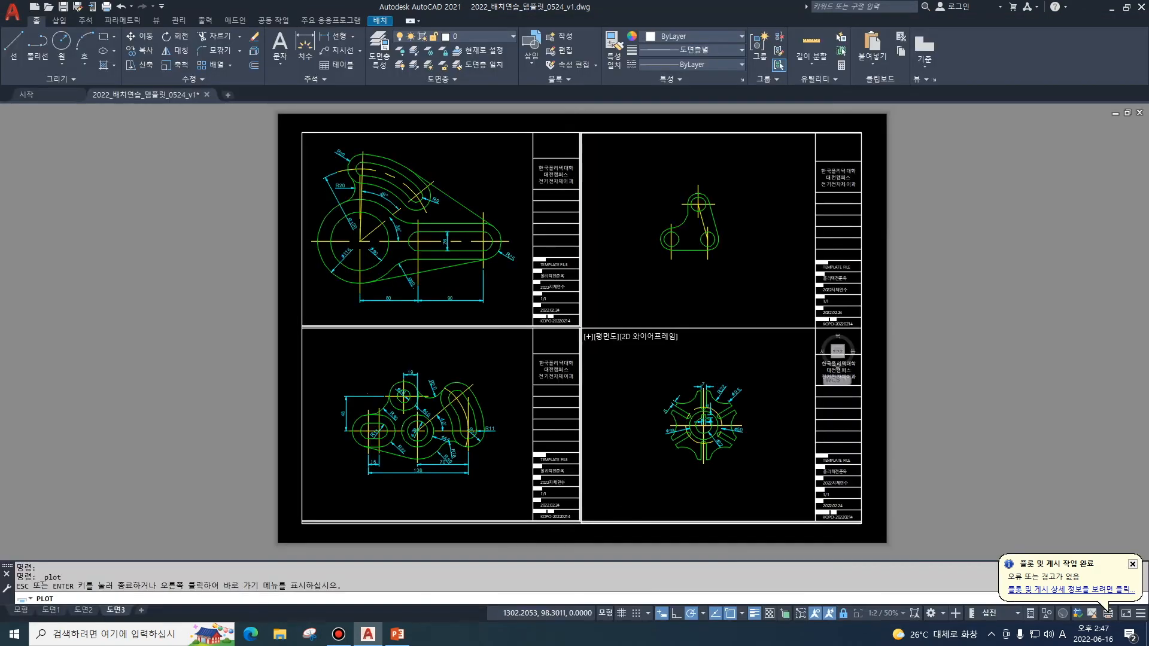
pyautogui.click(664, 453)
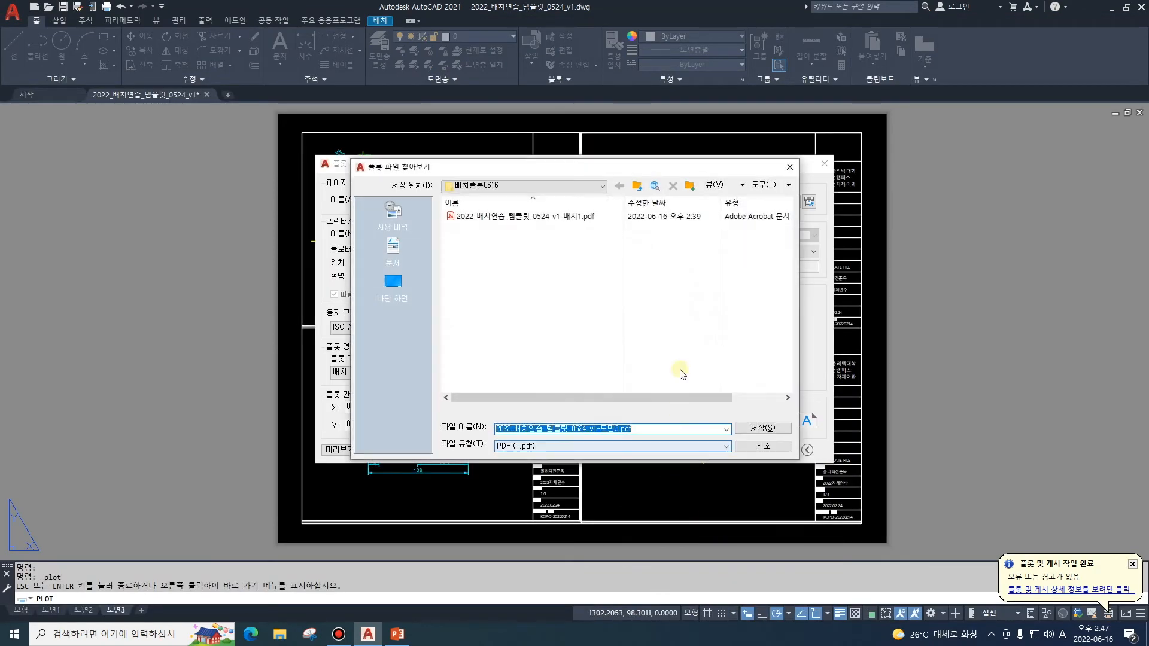
pyautogui.click(765, 429)
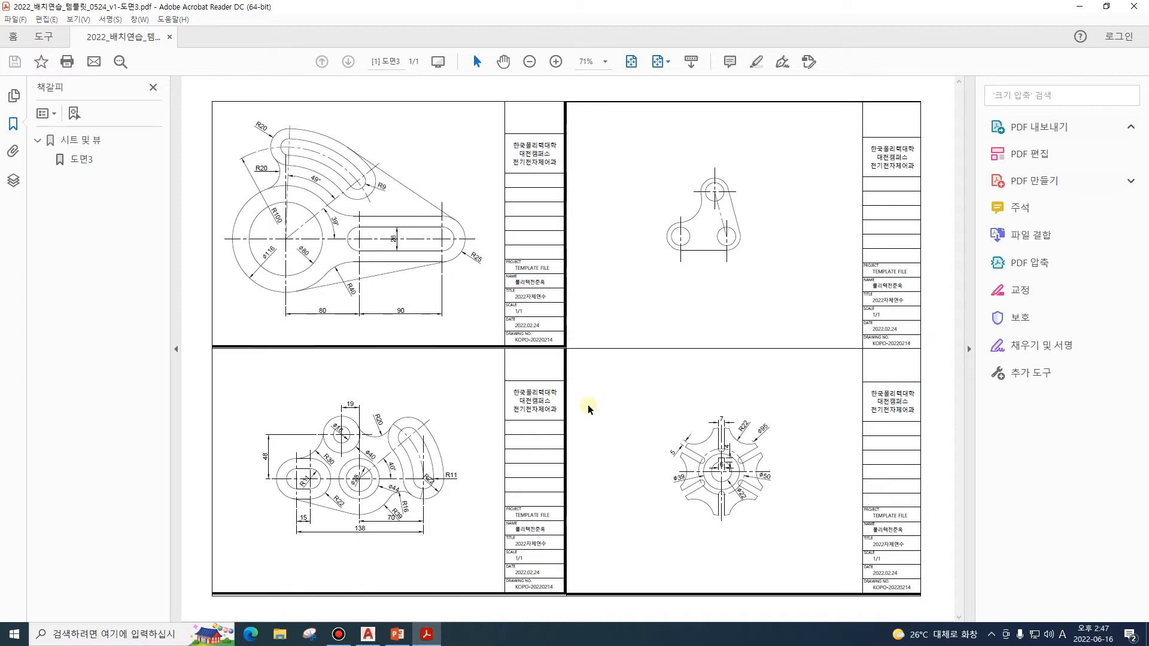
pyautogui.click(1133, 7)
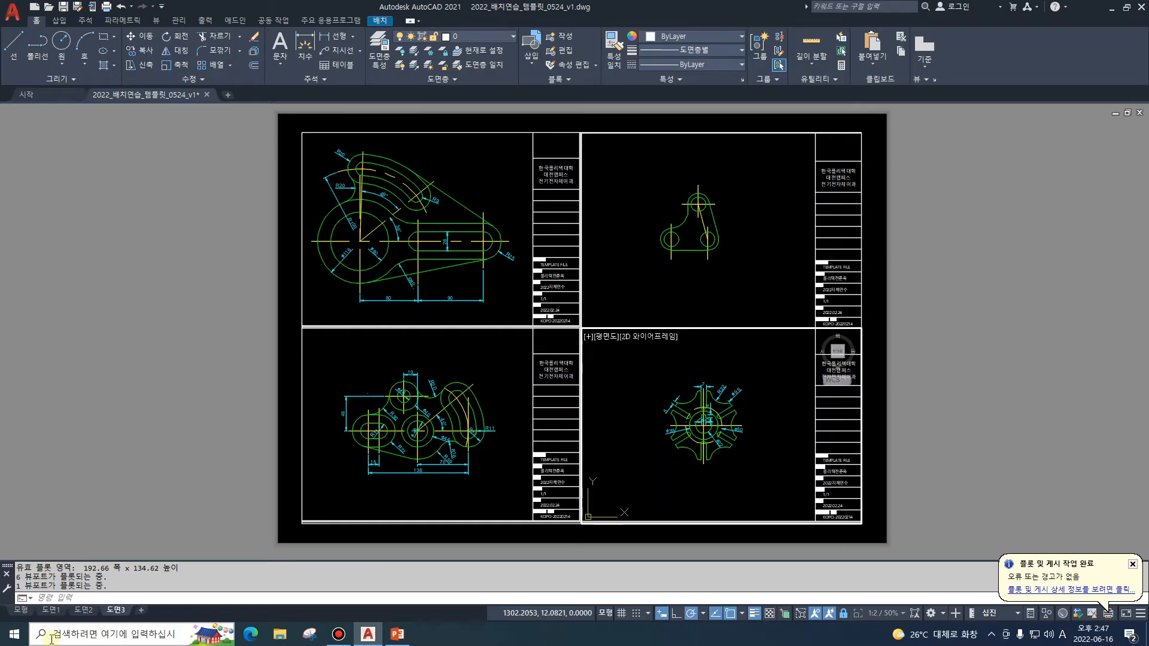
# Review model space and the layouts 도면1, 도면2 and 도면3 one after another.
pyautogui.click(21, 610)
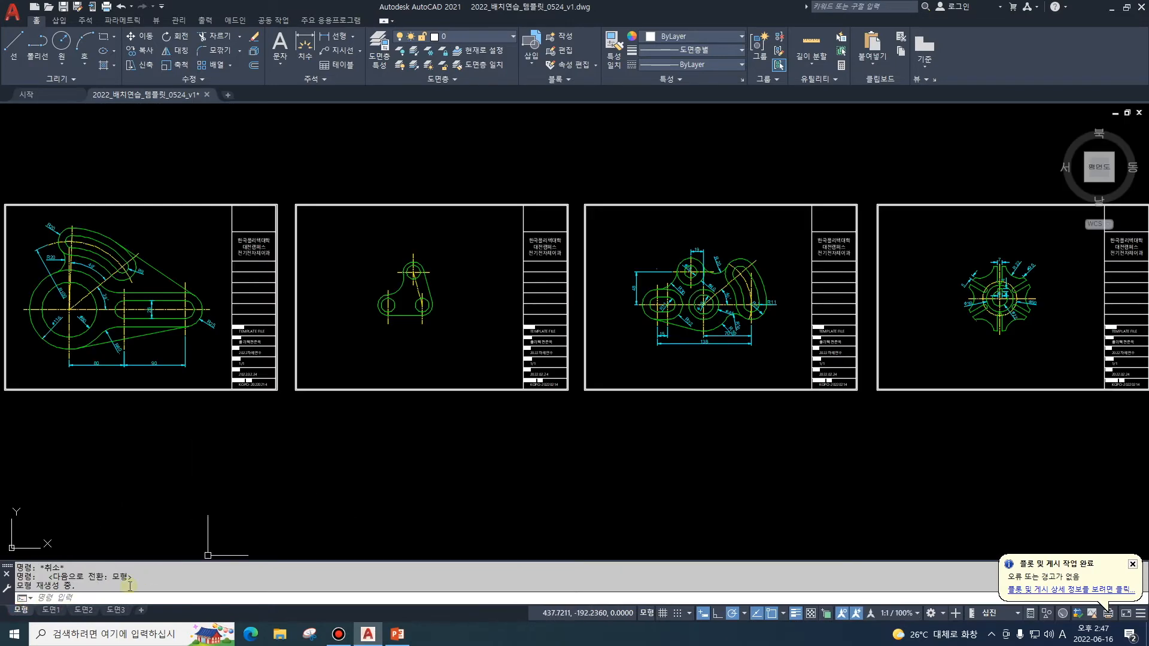
pyautogui.click(51, 610)
pyautogui.click(84, 610)
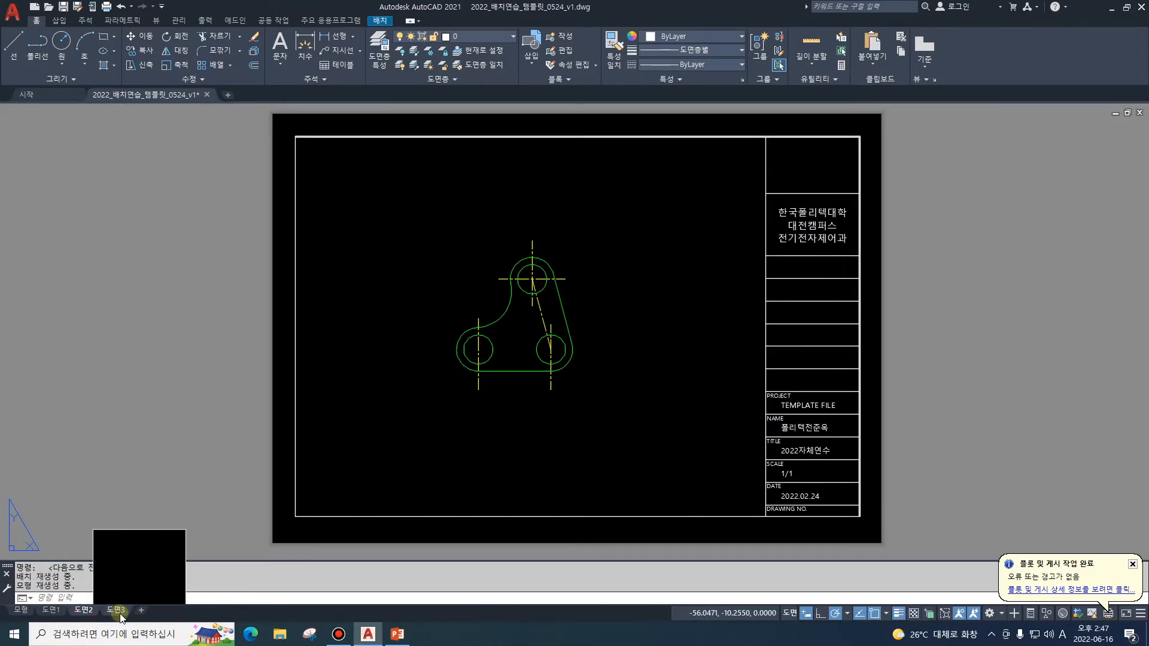
pyautogui.click(116, 609)
pyautogui.click(85, 610)
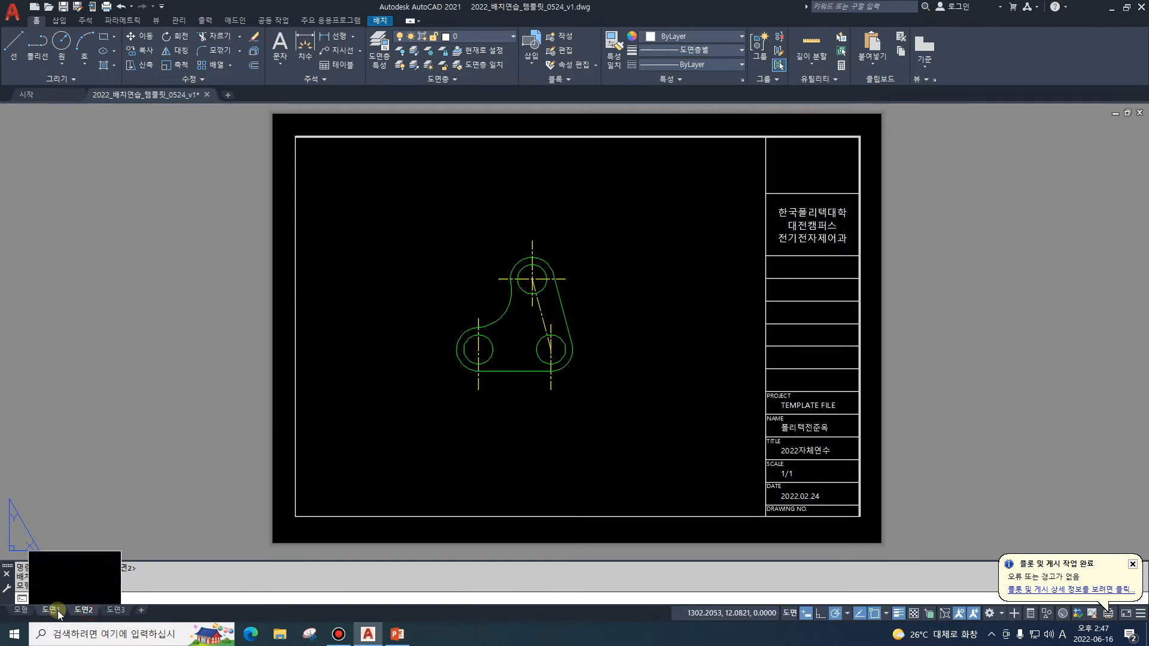
pyautogui.click(58, 610)
pyautogui.click(84, 610)
pyautogui.click(114, 610)
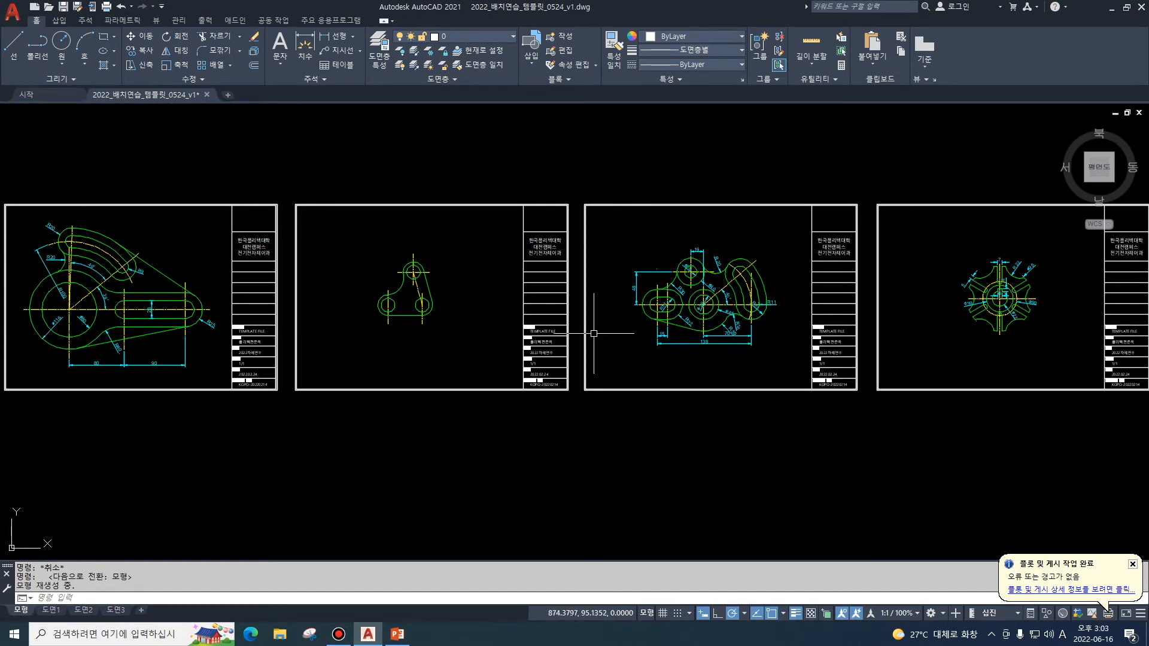
pyautogui.moveTo(487, 349); pyautogui.dragTo(609, 343, button='middle')
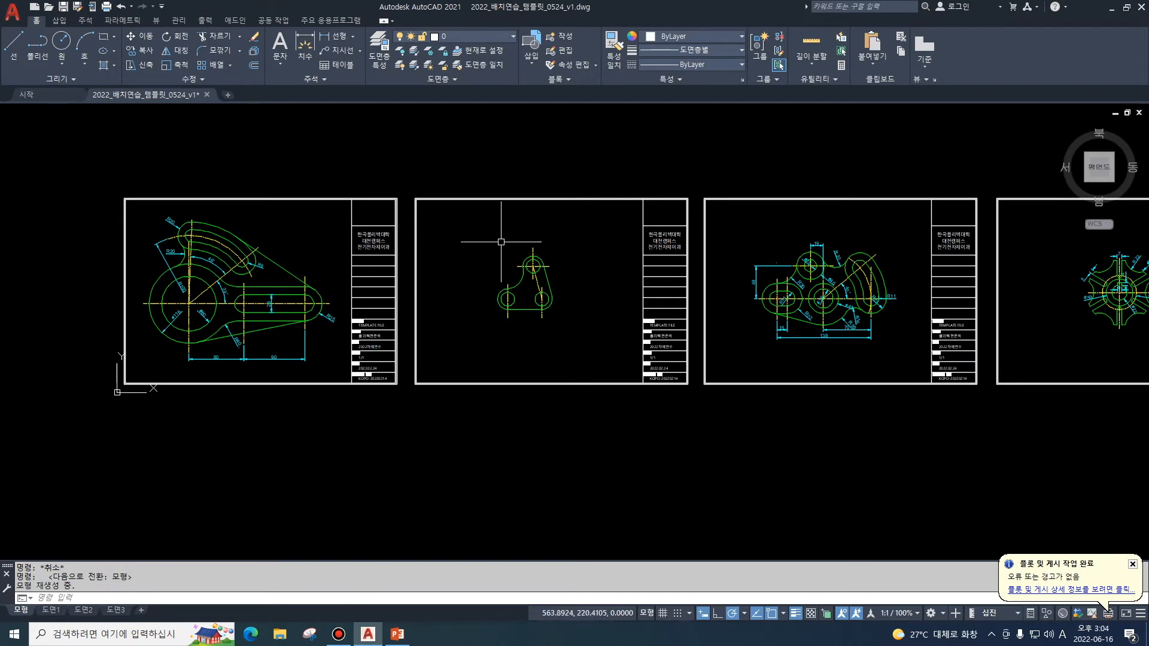
pyautogui.click(476, 237)
pyautogui.click(604, 351)
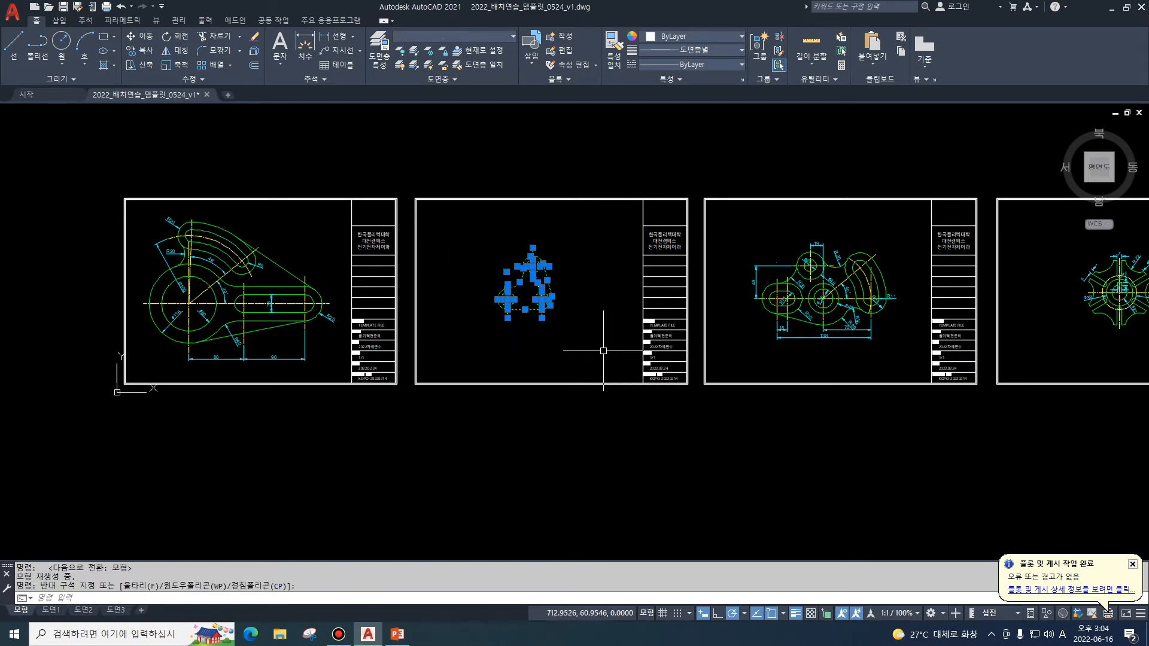
pyautogui.press('Escape')
pyautogui.press('Escape')
# Move the triangular part out of the second drawing frame to the empty space below it in model space.
pyautogui.write('M')
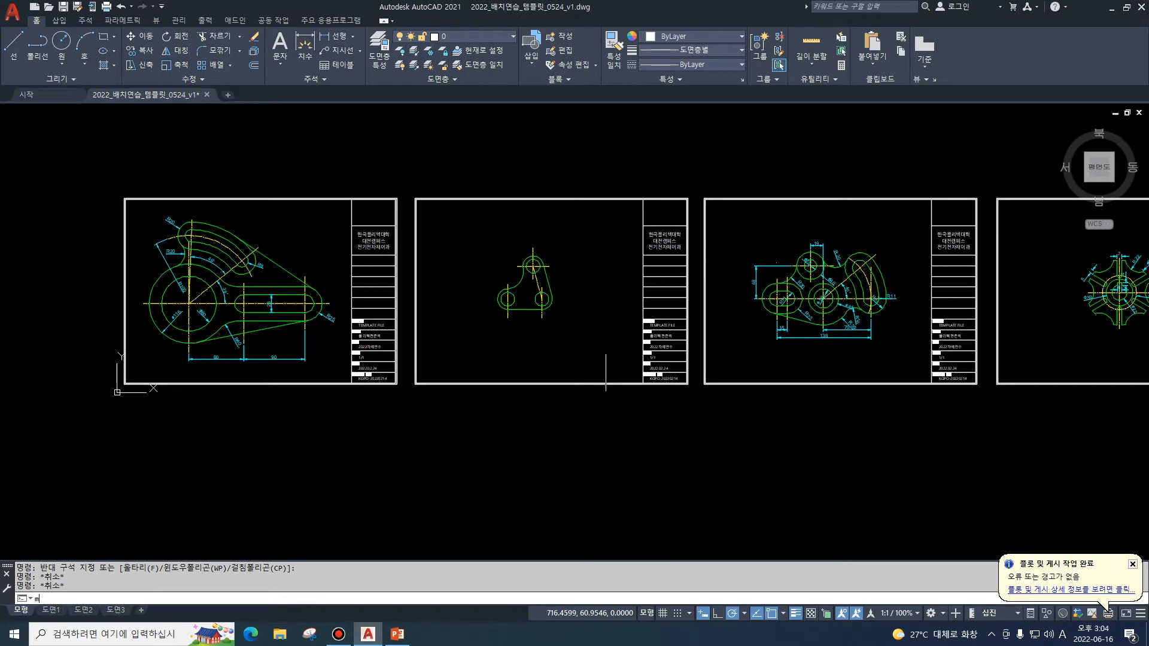
pyautogui.press('Return')
pyautogui.click(467, 243)
pyautogui.click(567, 347)
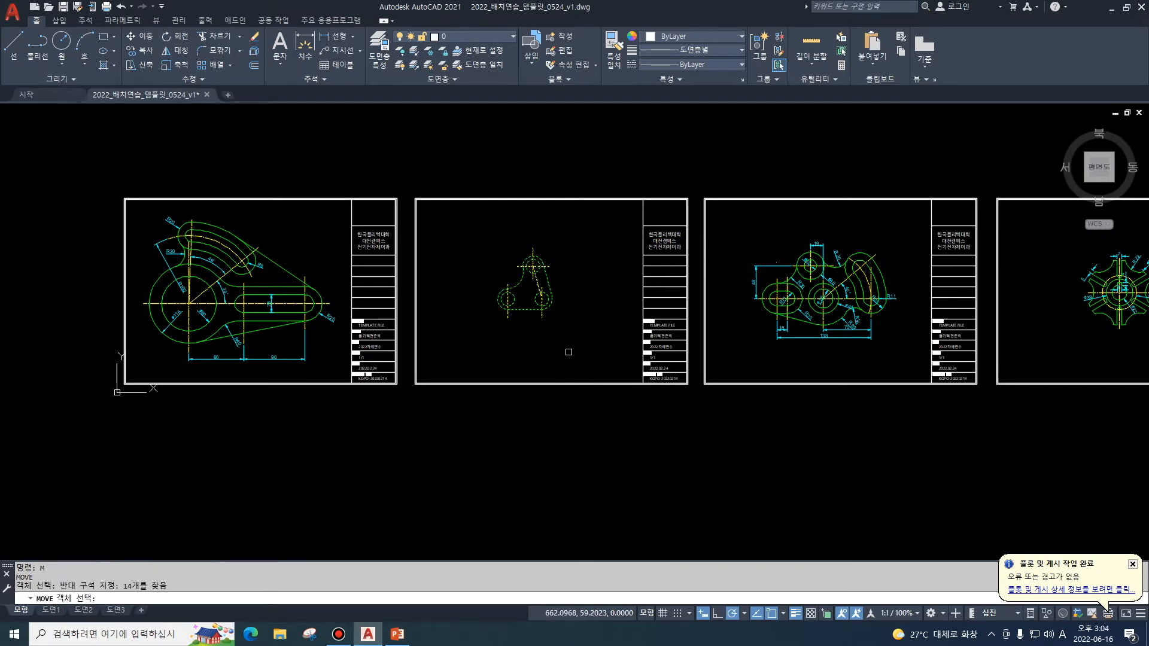
pyautogui.press('Return')
pyautogui.click(527, 292)
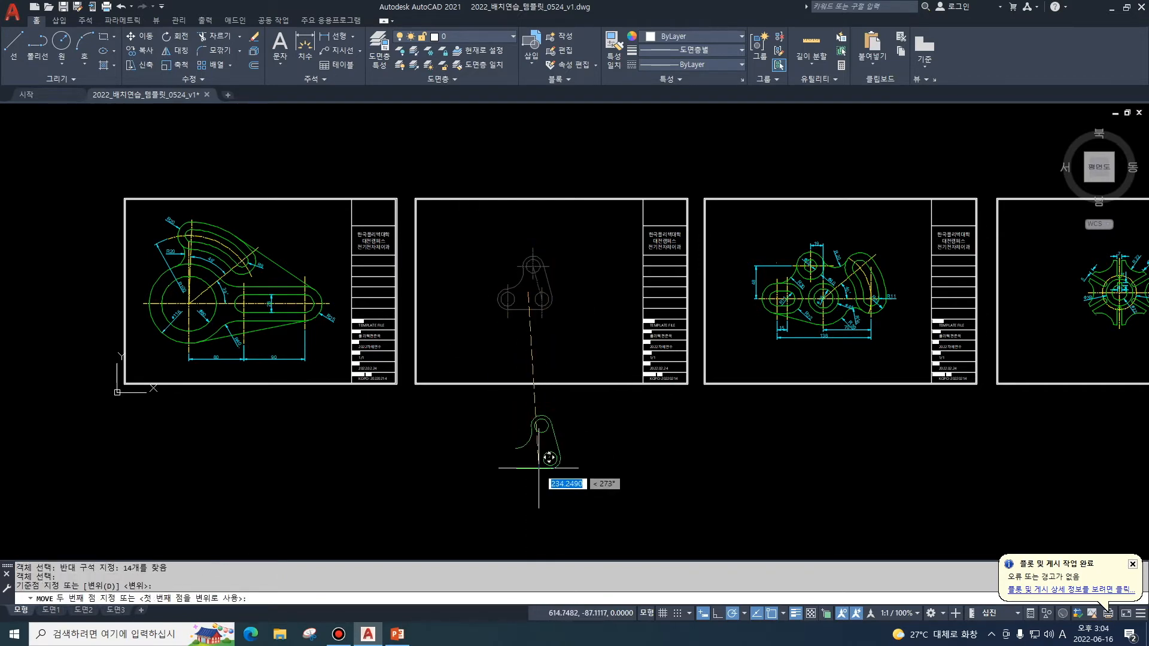
pyautogui.click(541, 488)
pyautogui.press('Return')
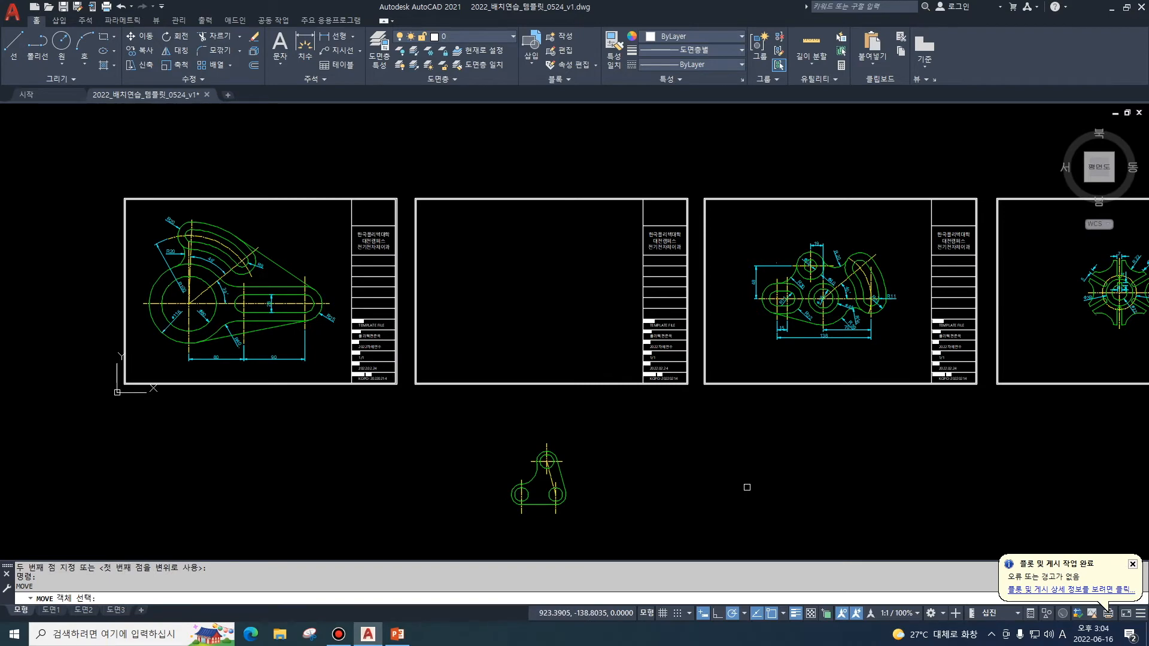
pyautogui.write('b')
pyautogui.press('Escape')
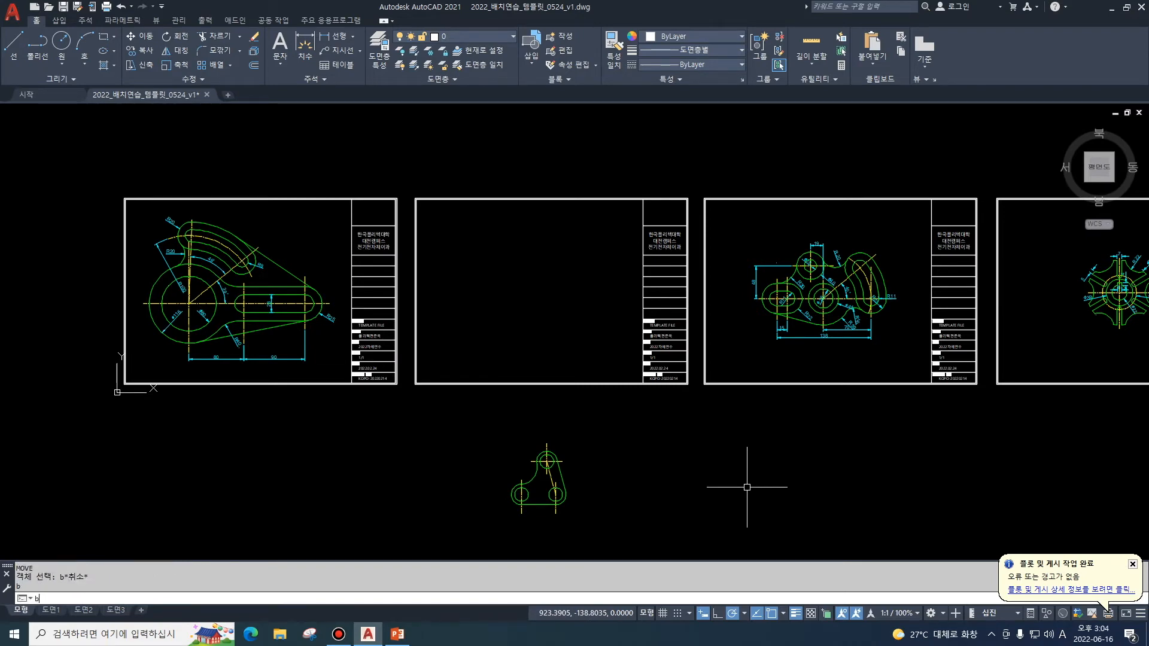
# Start a block definition named 도곽 and choose the emptied second drawing frame with its title block as its objects.
pyautogui.write('b')
pyautogui.press('Return')
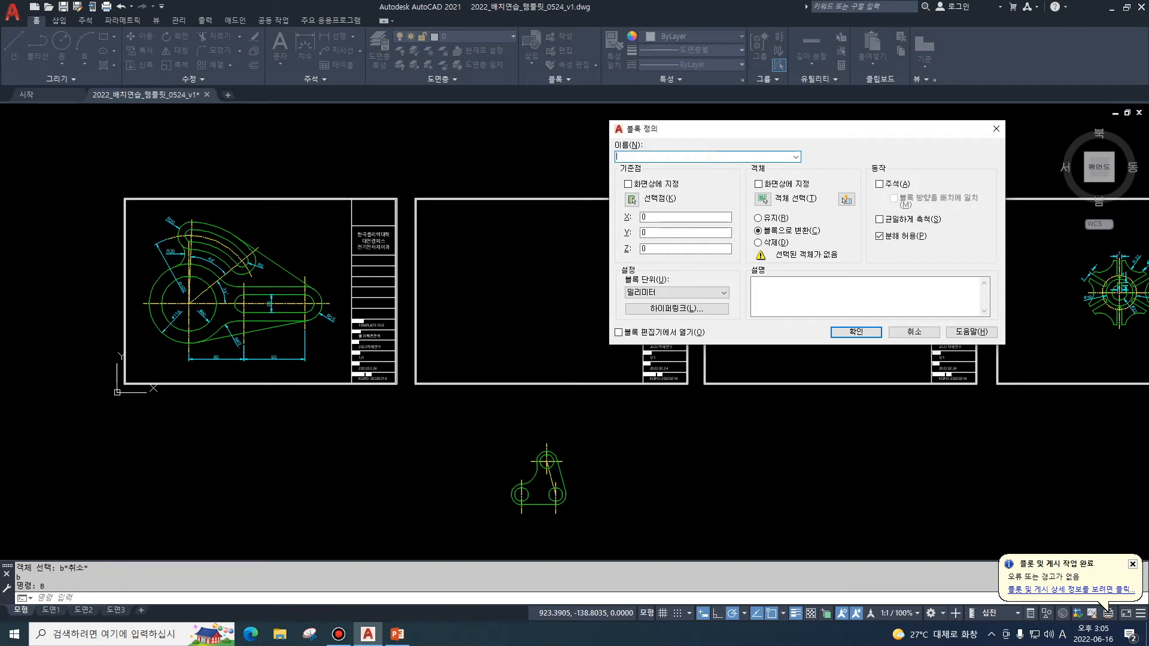
pyautogui.press('Hangul')
pyautogui.write('도벨')
pyautogui.press('BackSpace')
pyautogui.write('곽')
pyautogui.click(762, 200)
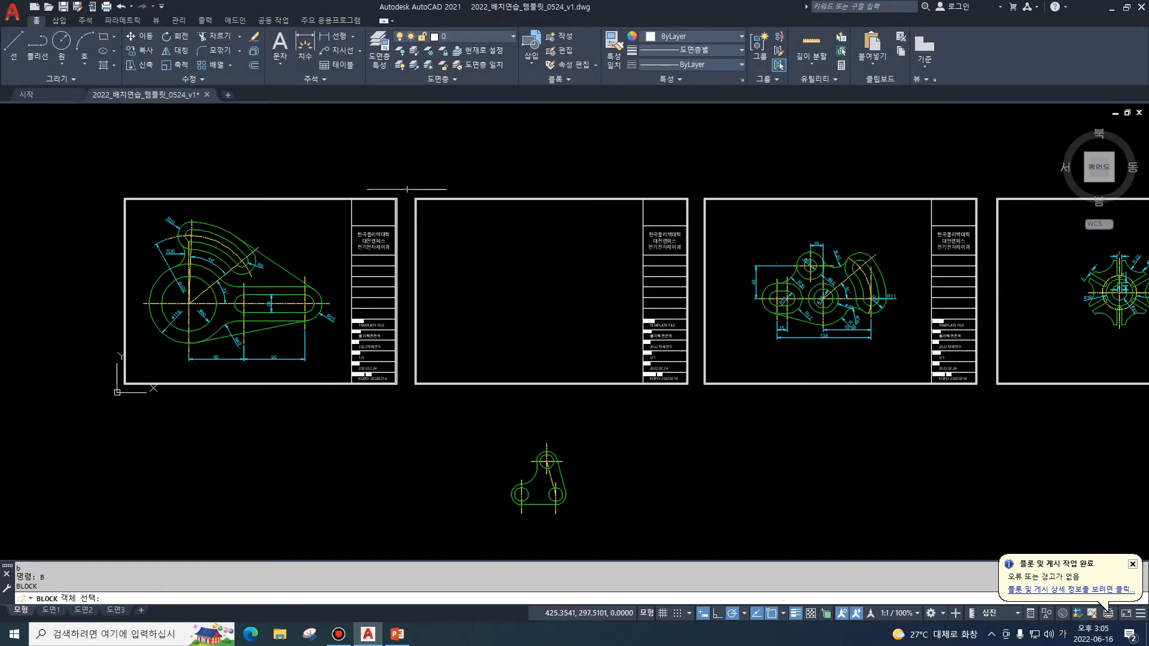
pyautogui.click(407, 191)
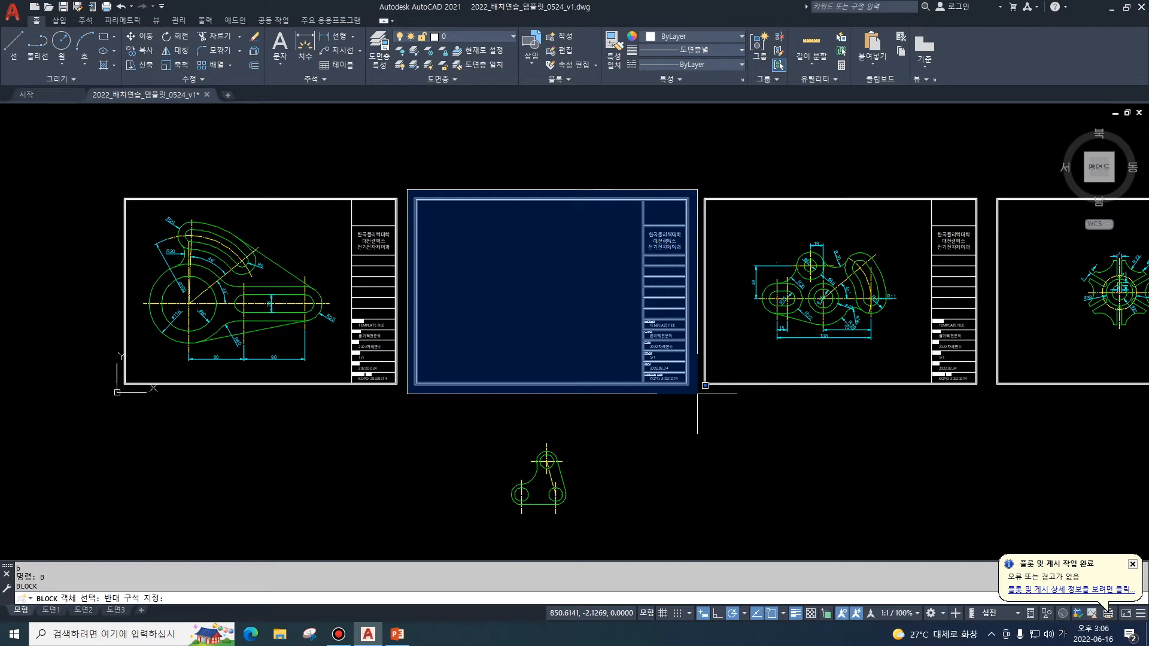
pyautogui.click(697, 394)
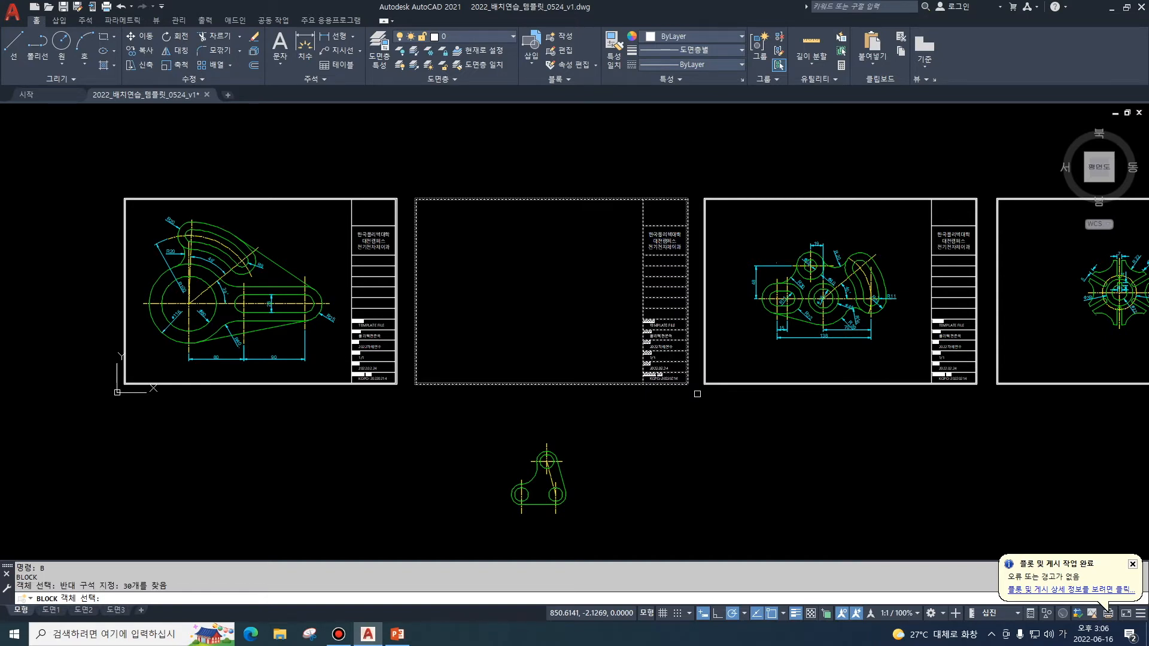
pyautogui.press('Return')
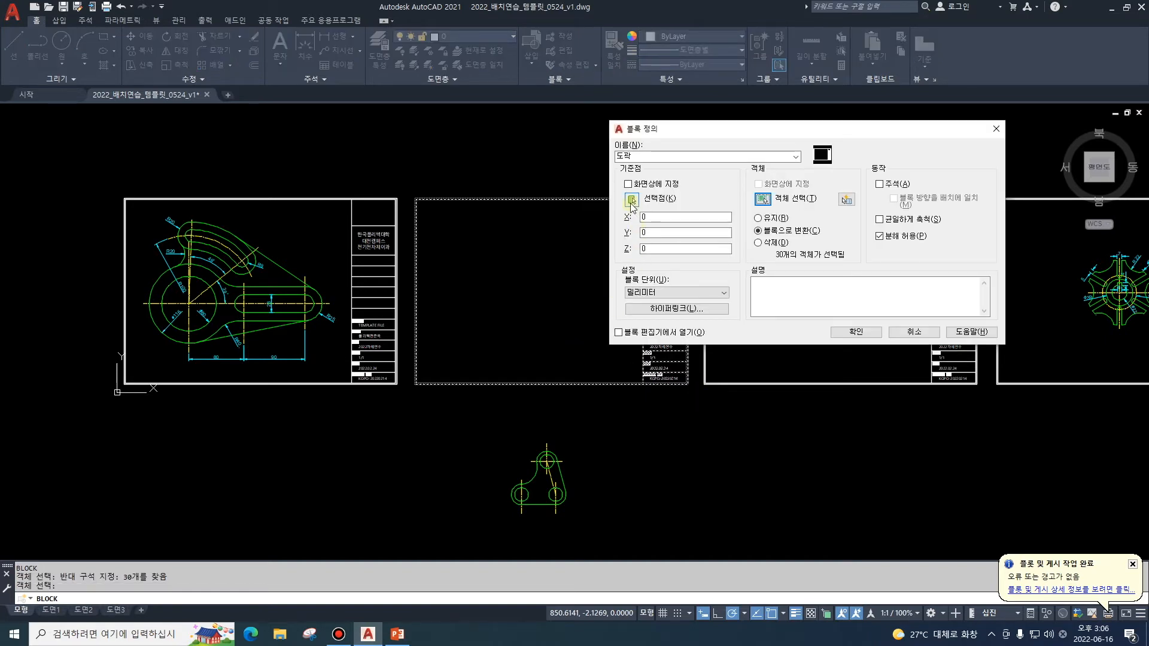
# Set the block's base point at the frame's lower-left corner and create the block.
pyautogui.click(631, 201)
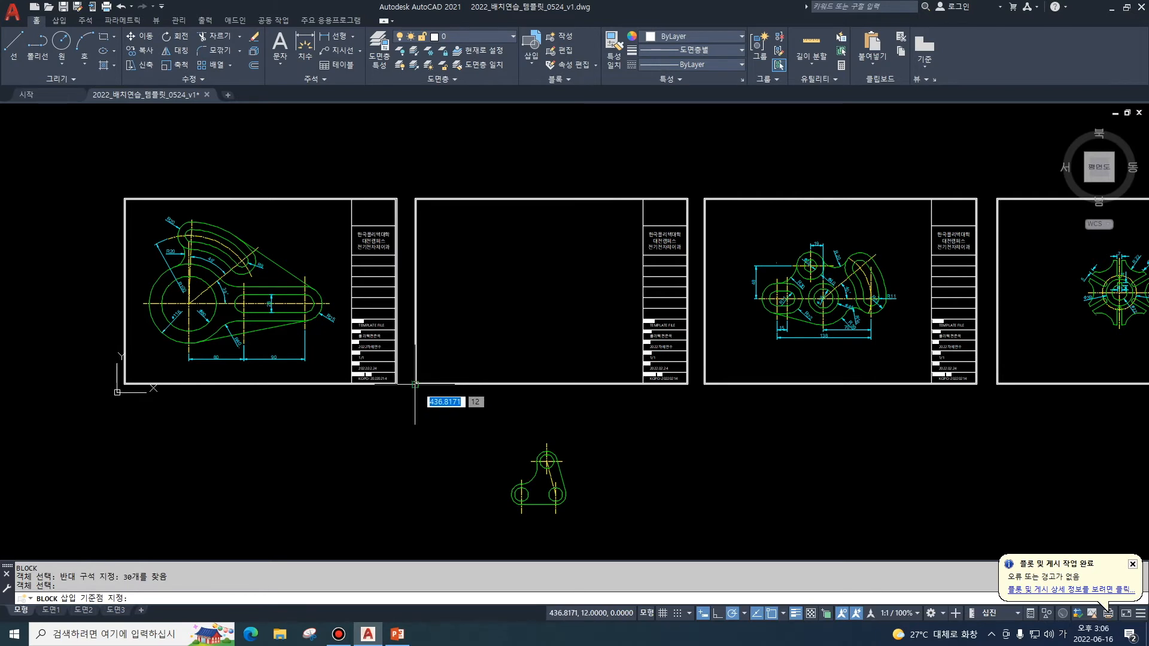
pyautogui.click(414, 384)
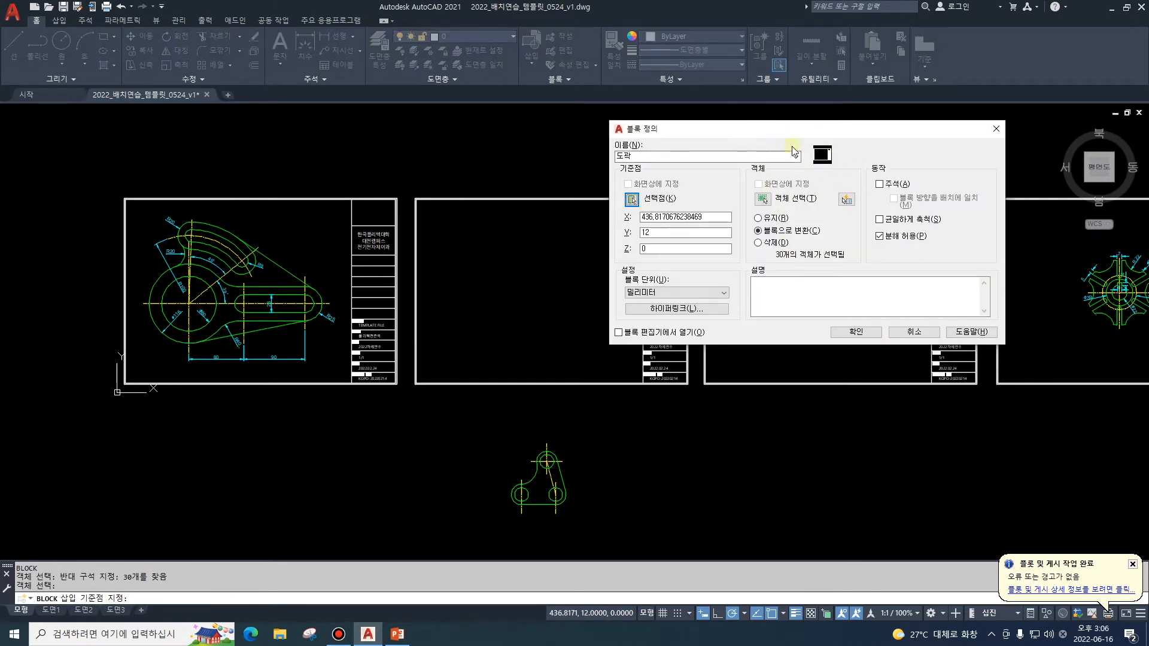
pyautogui.click(867, 337)
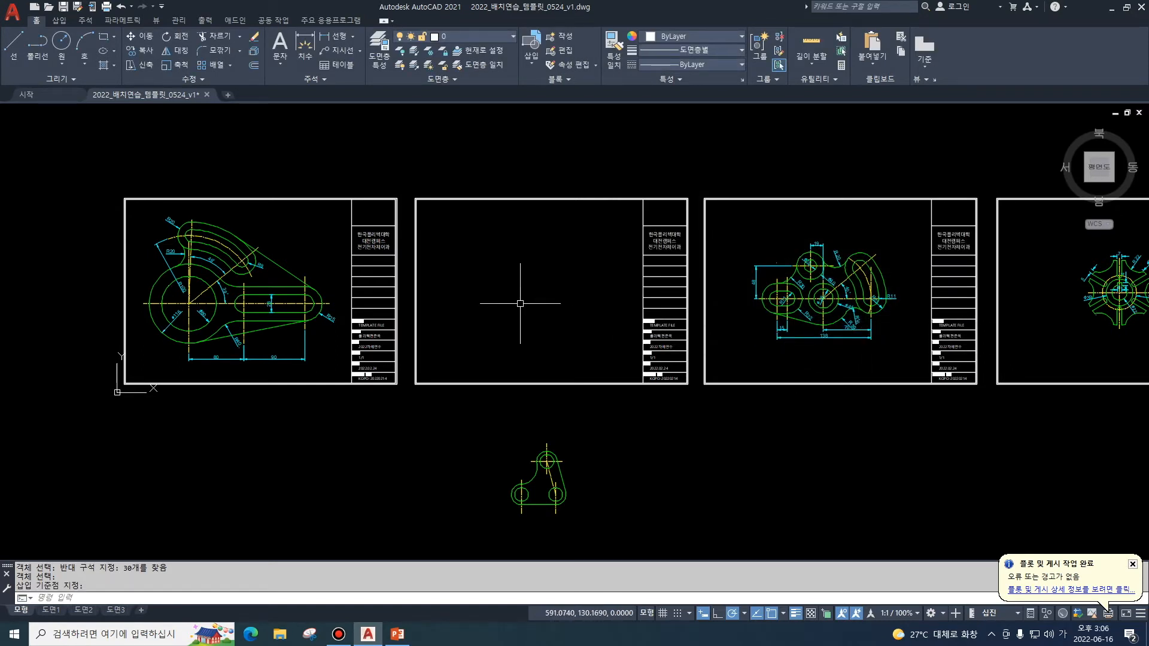
# Start writing a block to file with the existing block 도곽 as the source.
pyautogui.write('ㅑ')
pyautogui.press('BackSpace')
pyautogui.write('w')
pyautogui.press('Return')
pyautogui.click(642, 174)
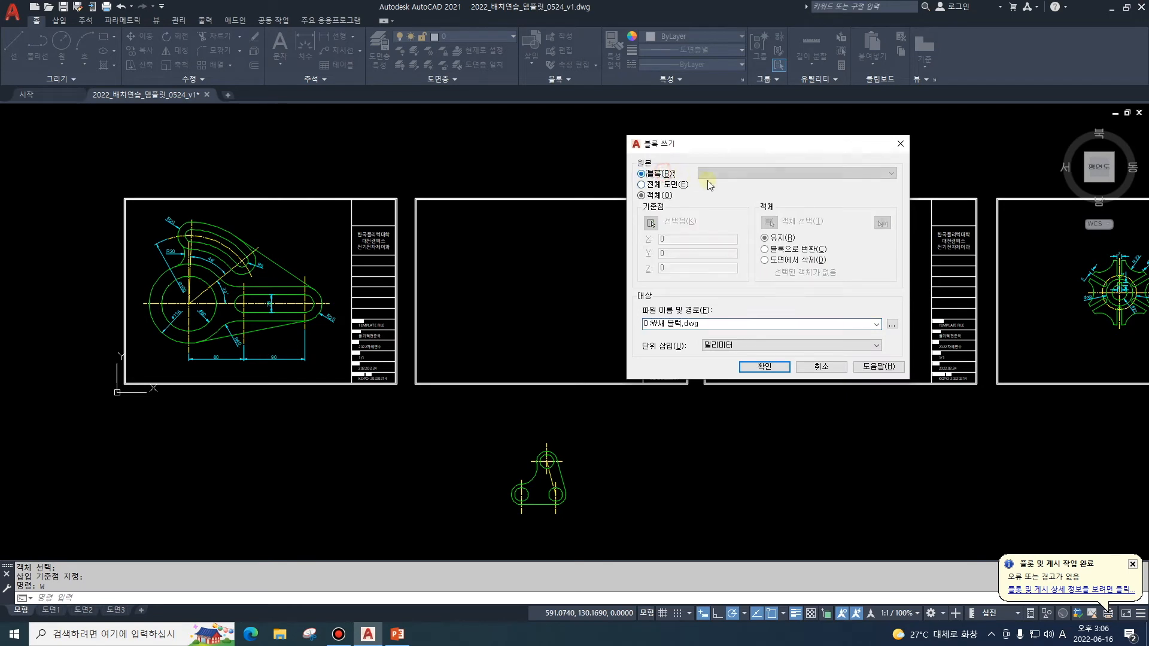
pyautogui.click(724, 173)
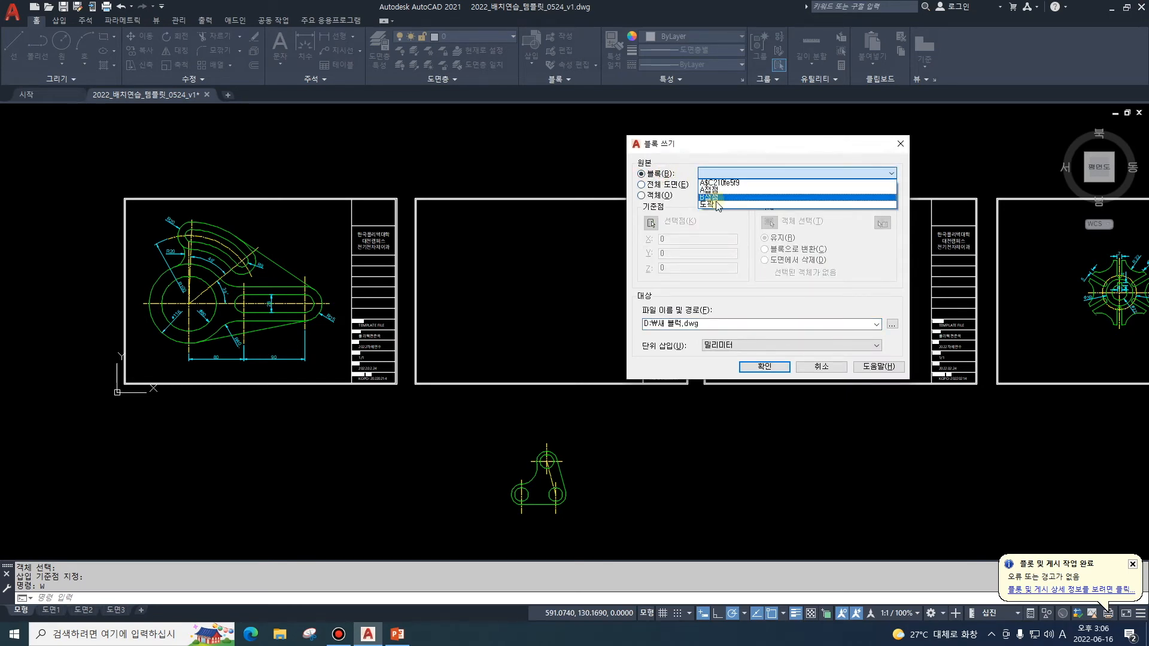
pyautogui.click(715, 206)
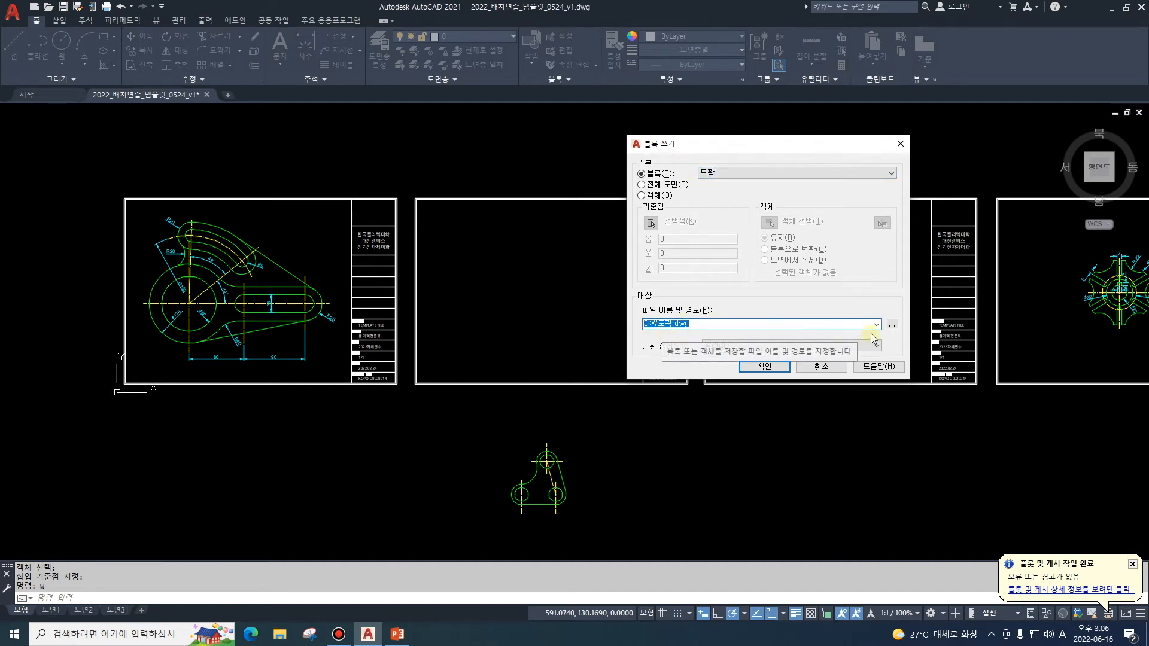
# Set the destination to 도곽.dwg in the folder D:\배치플롯0616 and write the block file.
pyautogui.click(893, 329)
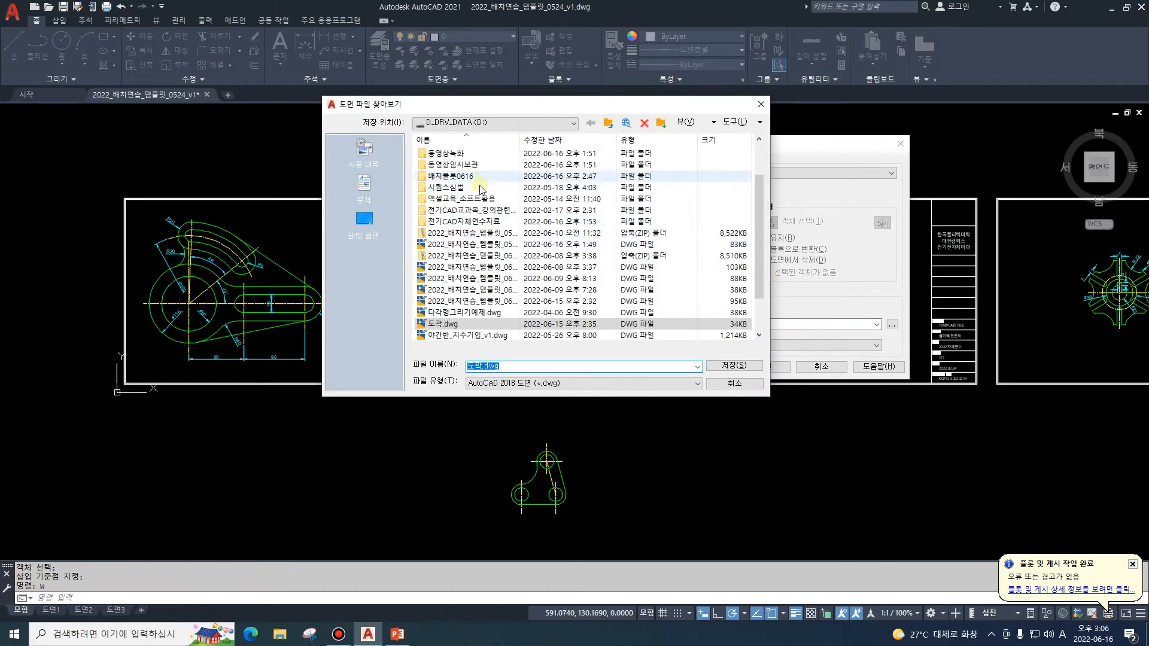
pyautogui.doubleClick(459, 177)
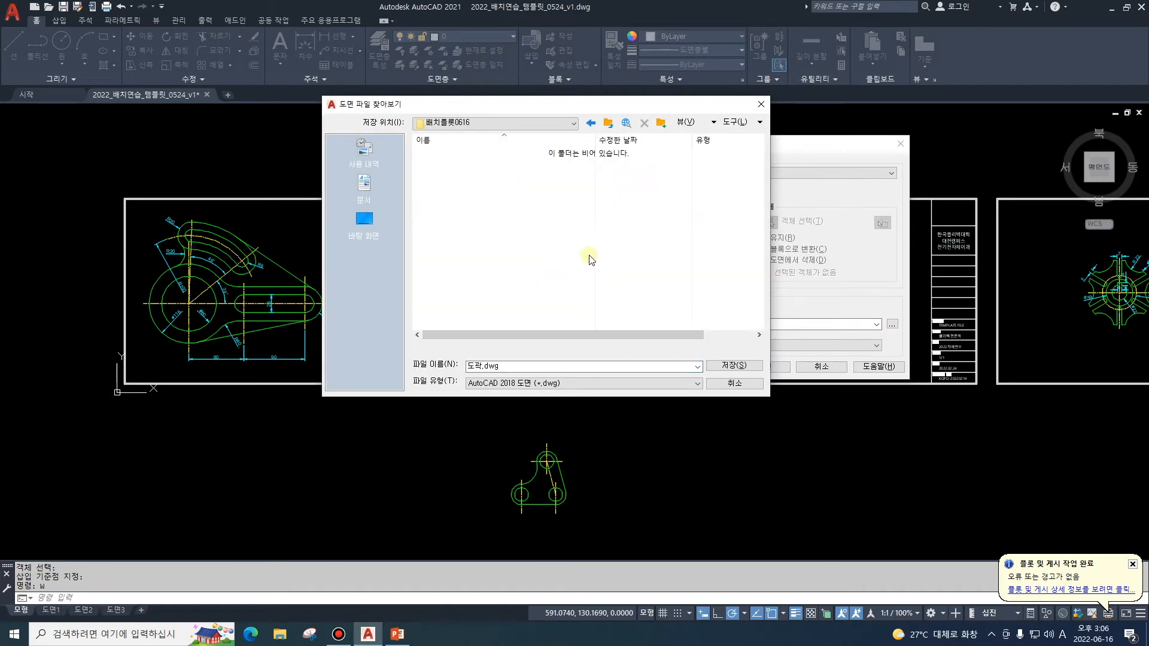
pyautogui.click(725, 367)
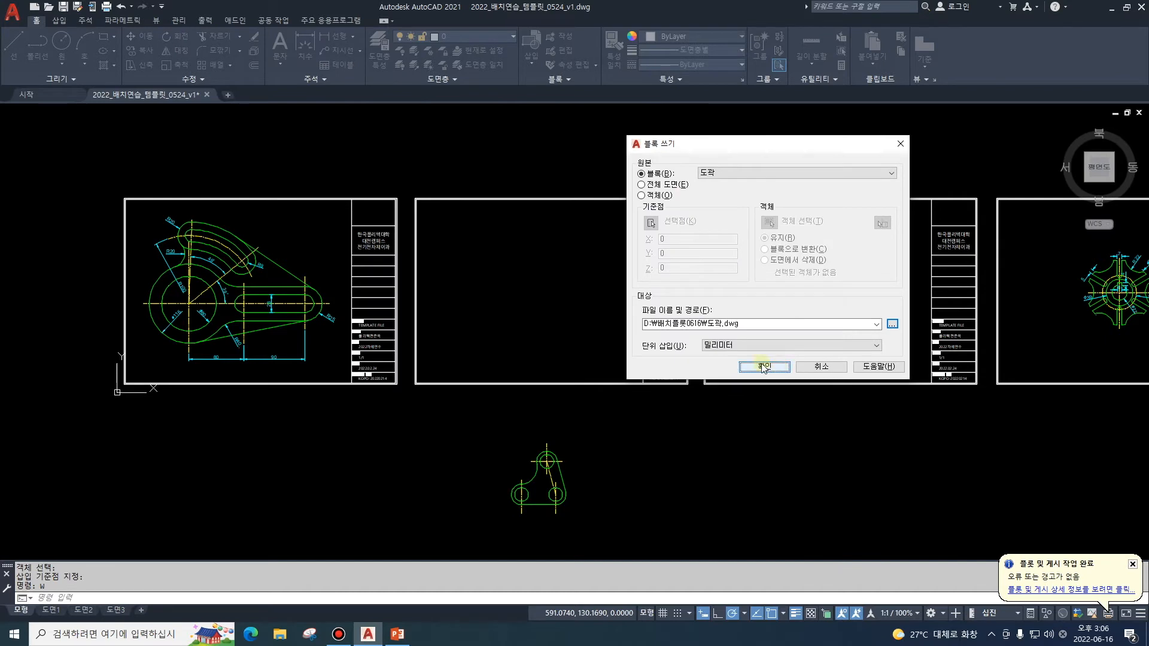
pyautogui.click(772, 366)
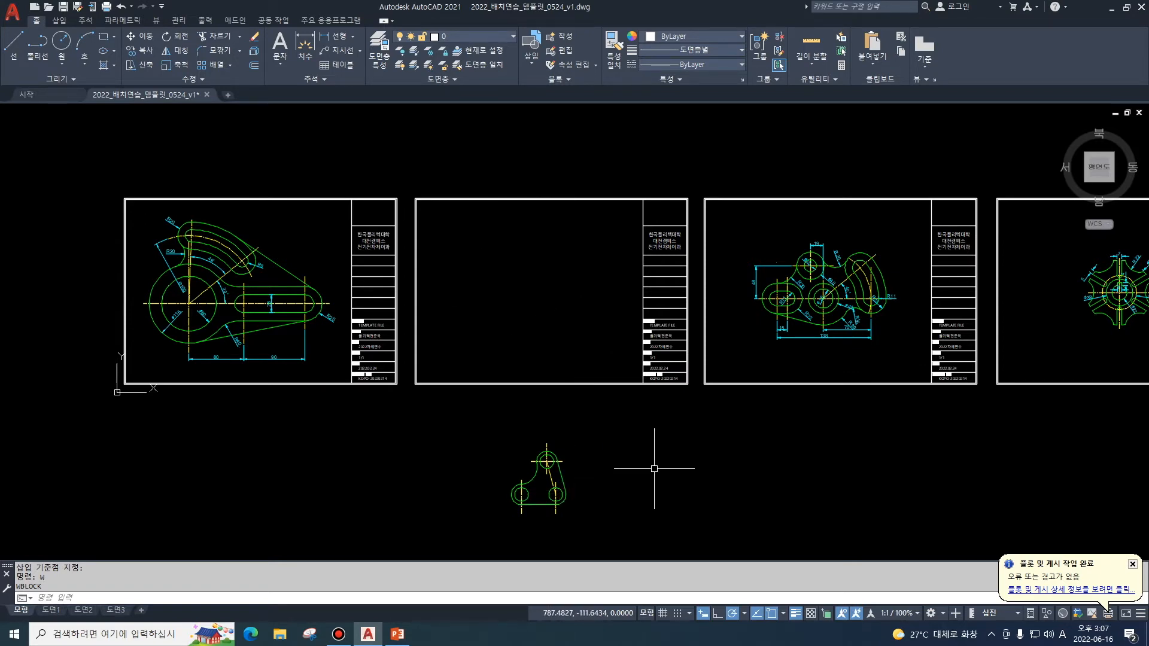
# Move the triangular part from the empty space back into the second drawing frame, using its upper circle's centre as base point.
pyautogui.write('m')
pyautogui.press('Return')
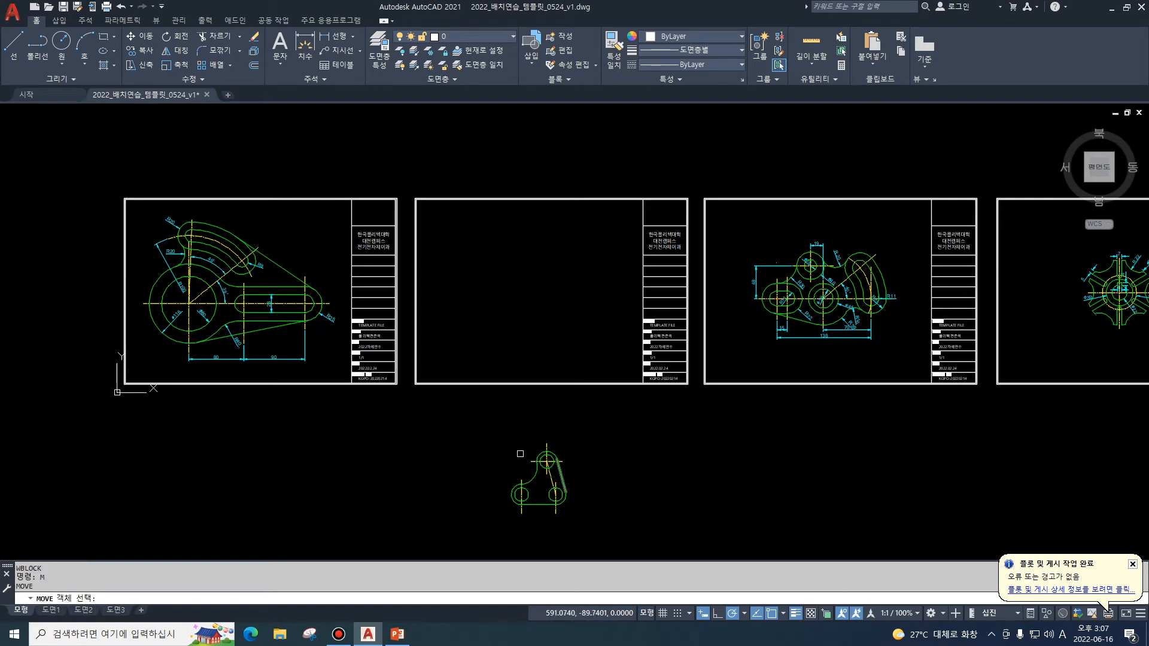
pyautogui.click(495, 431)
pyautogui.click(627, 533)
pyautogui.press('Return')
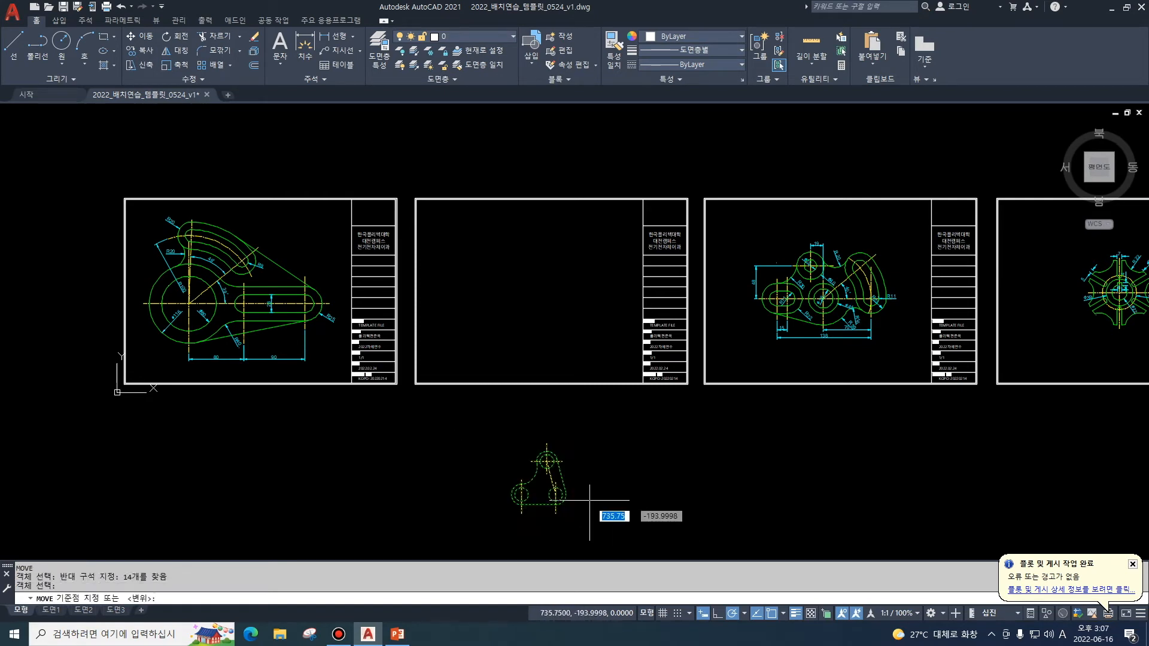
pyautogui.click(546, 461)
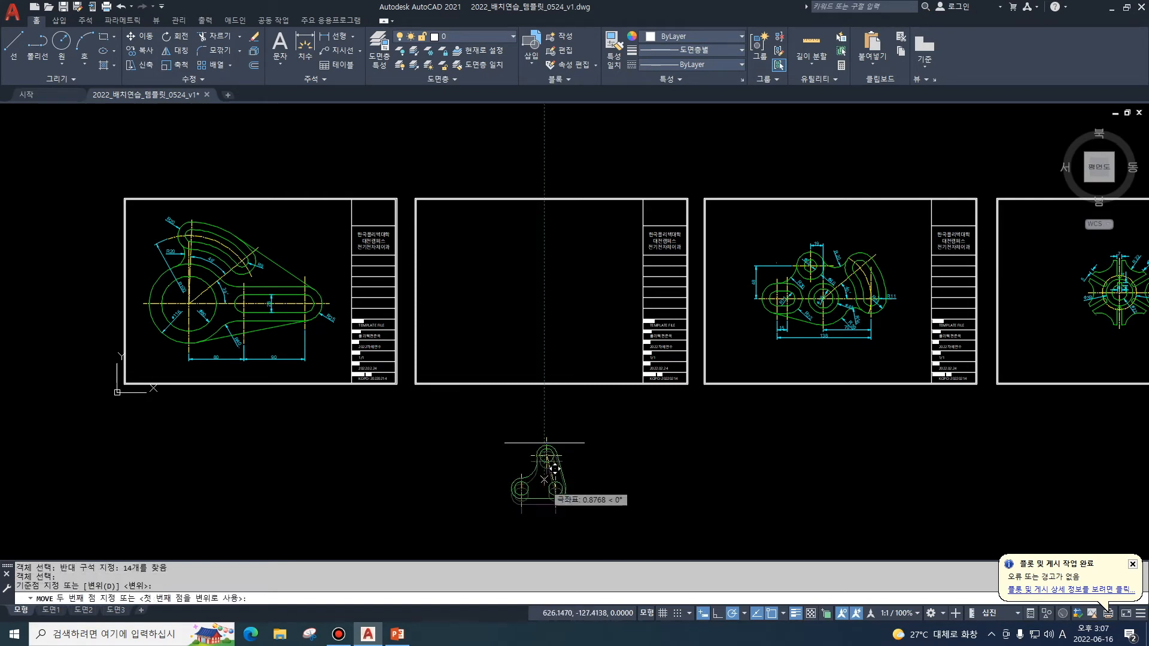
pyautogui.click(542, 281)
pyautogui.press('Escape')
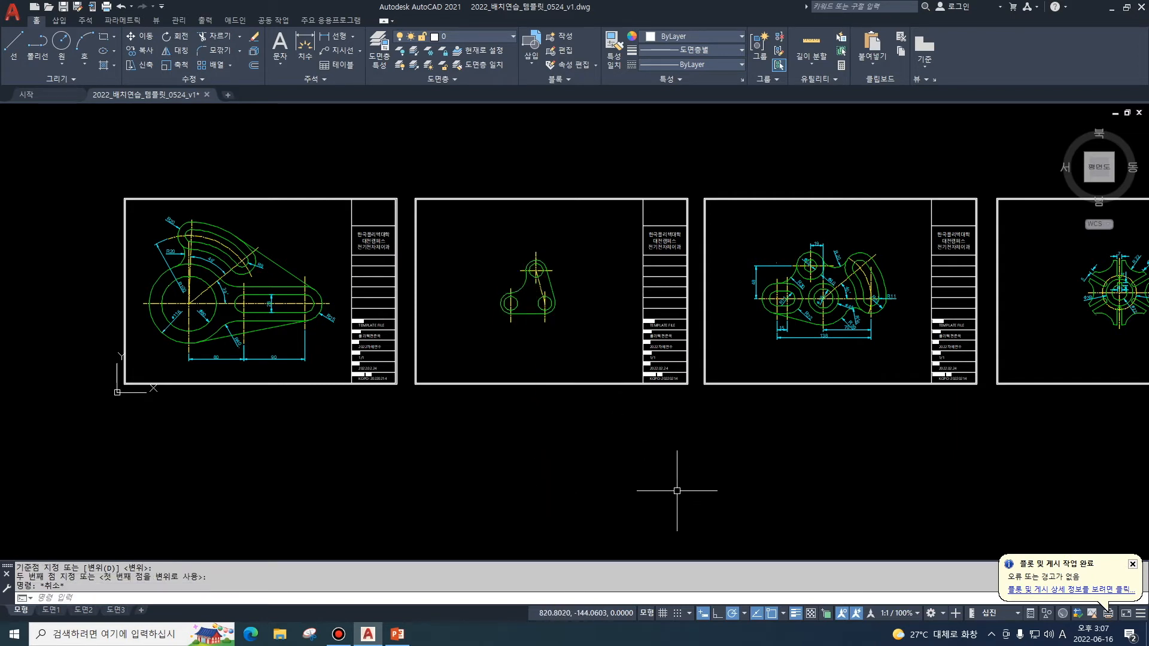
pyautogui.press('Escape')
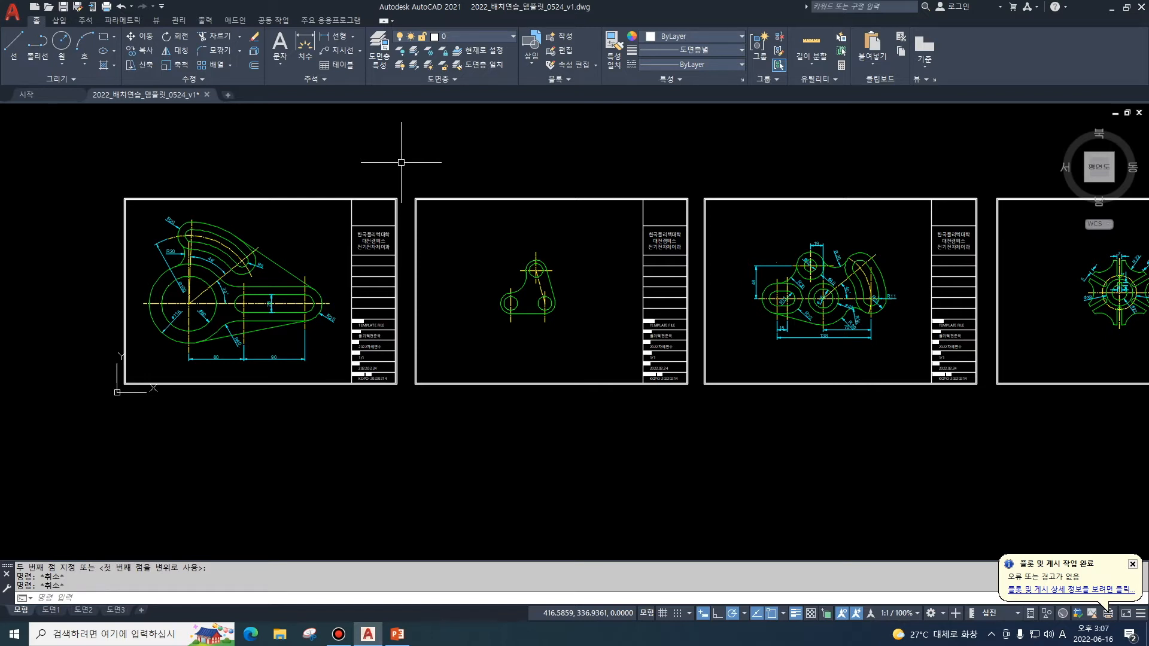
# Save the drawing under the new name 2022_배치연습_템플릿_0616_v2.dwg in the folder 배치플롯0616.
pyautogui.click(10, 14)
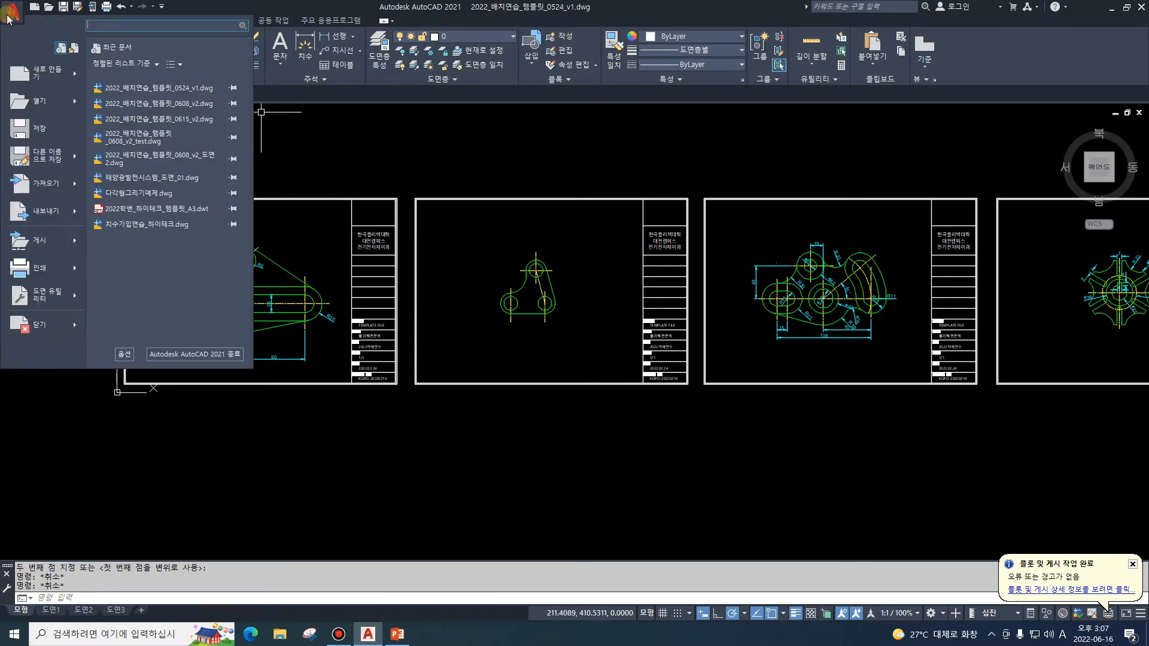
pyautogui.click(41, 154)
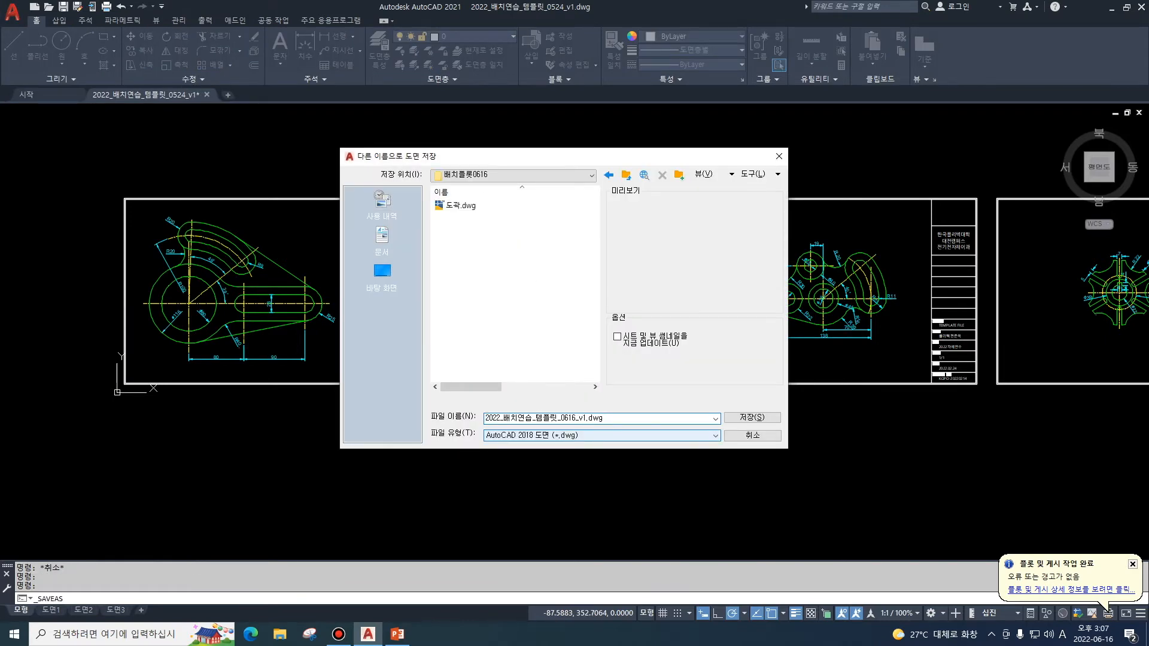
pyautogui.write('2')
pyautogui.press('Delete')
pyautogui.click(756, 417)
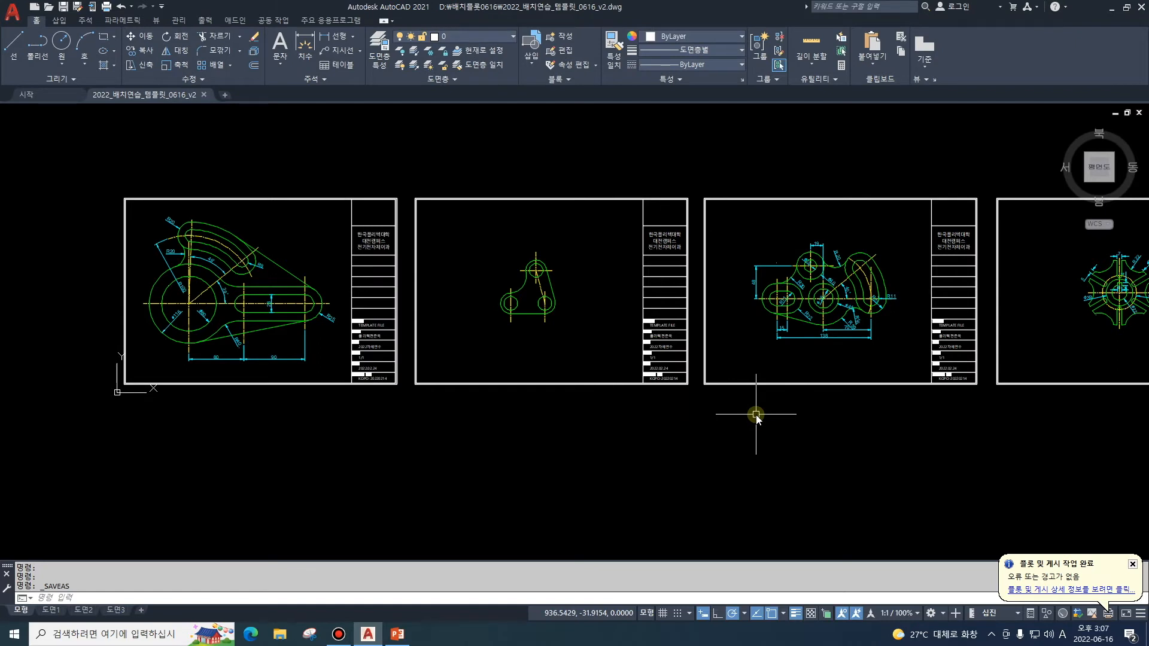
# Delete the first and second drawing frames with their title blocks, keeping the parts inside them.
pyautogui.moveTo(752, 412); pyautogui.dragTo(807, 409, button='middle')
pyautogui.click(507, 423)
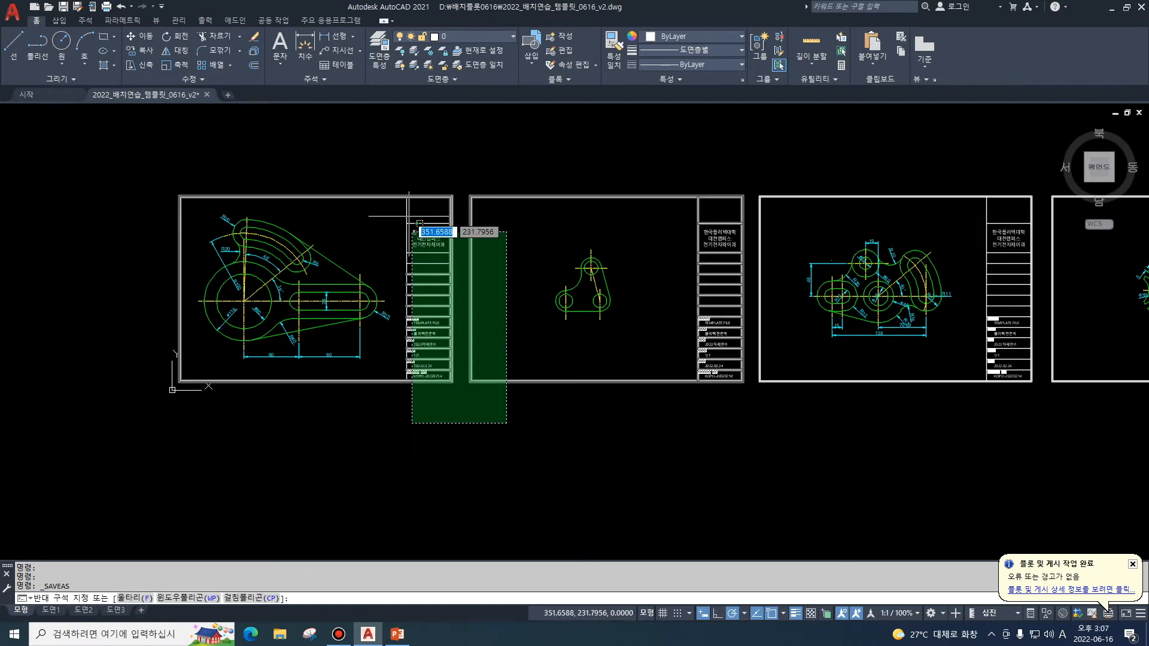
pyautogui.click(399, 160)
pyautogui.press('Delete')
pyautogui.moveTo(636, 364); pyautogui.dragTo(442, 365, button='middle')
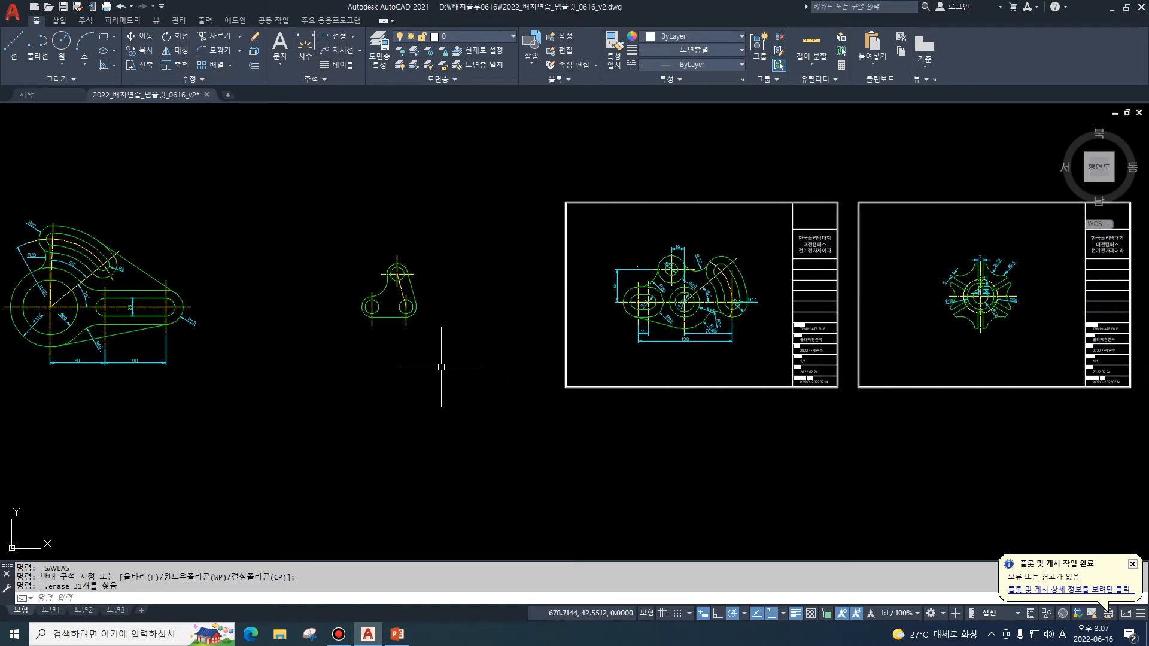
# Delete the third and fourth drawing frames with their title blocks, keeping the dimensioned parts.
pyautogui.moveTo(816, 436); pyautogui.dragTo(664, 436, button='middle')
pyautogui.click(735, 423)
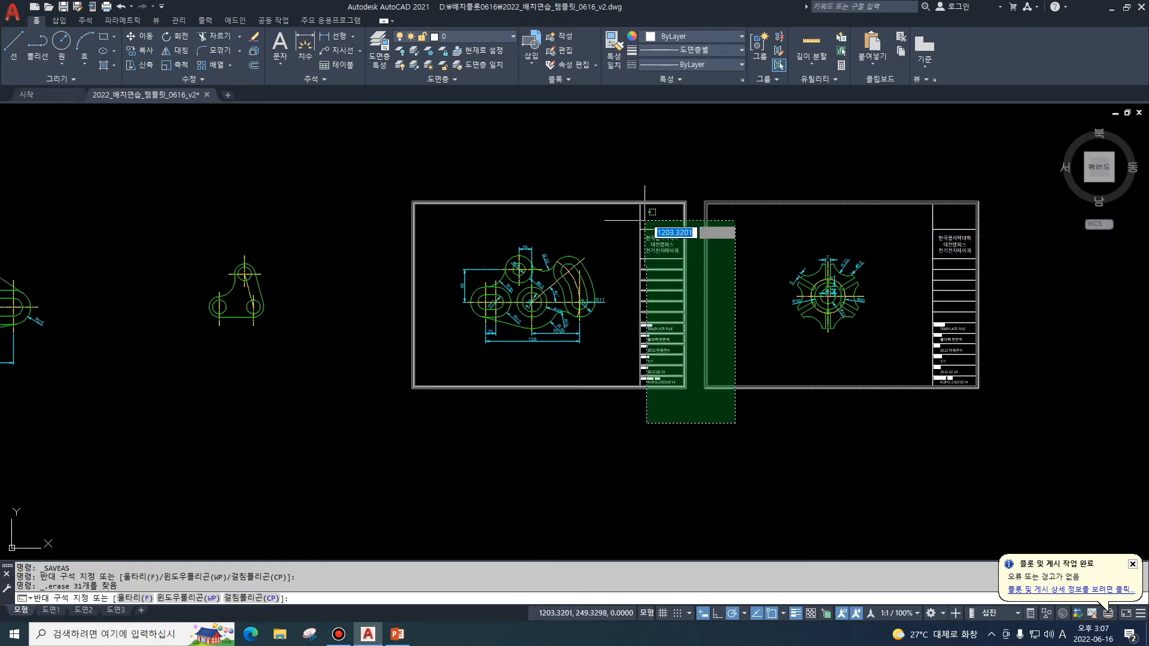
pyautogui.click(628, 159)
pyautogui.press('Delete')
pyautogui.click(999, 411)
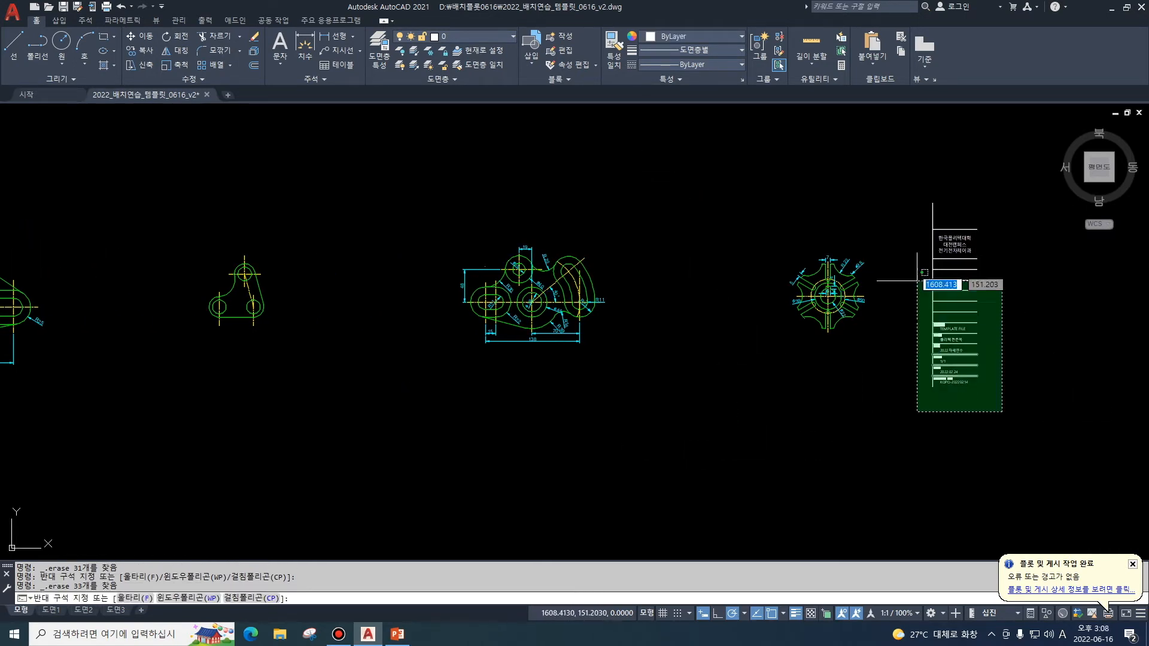
pyautogui.click(915, 160)
pyautogui.press('Delete')
pyautogui.moveTo(666, 415); pyautogui.dragTo(911, 377, button='middle')
pyautogui.moveTo(605, 384); pyautogui.dragTo(643, 419, button='middle')
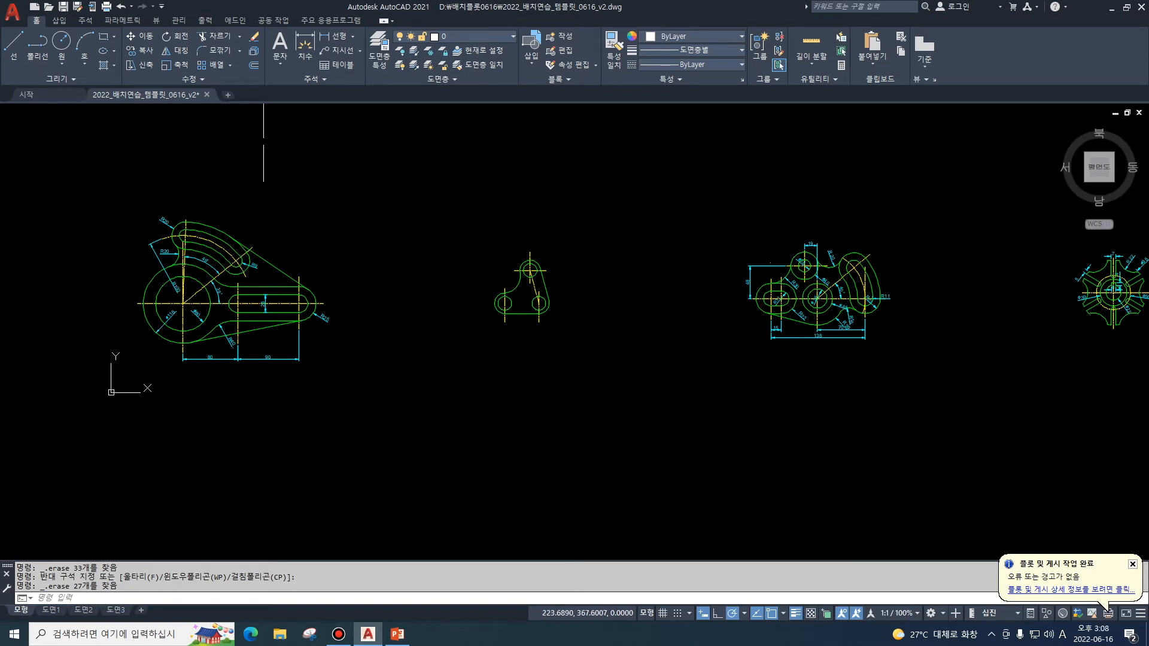
# Create a new layer named 테두리 and make it the current layer.
pyautogui.click(379, 51)
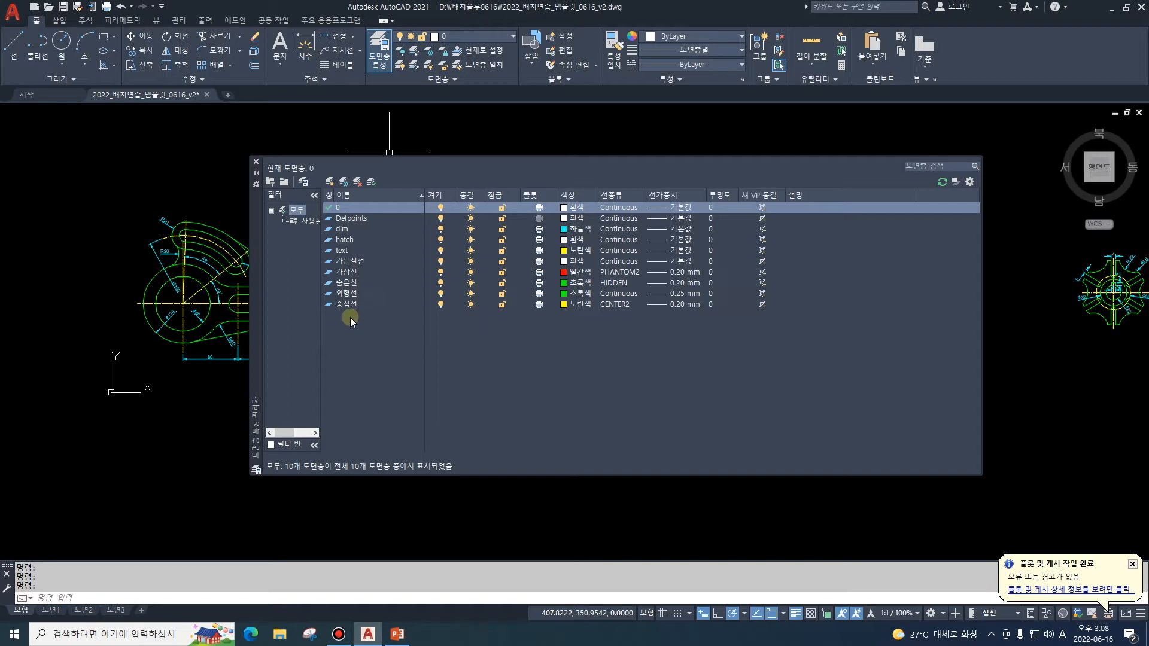
pyautogui.click(329, 181)
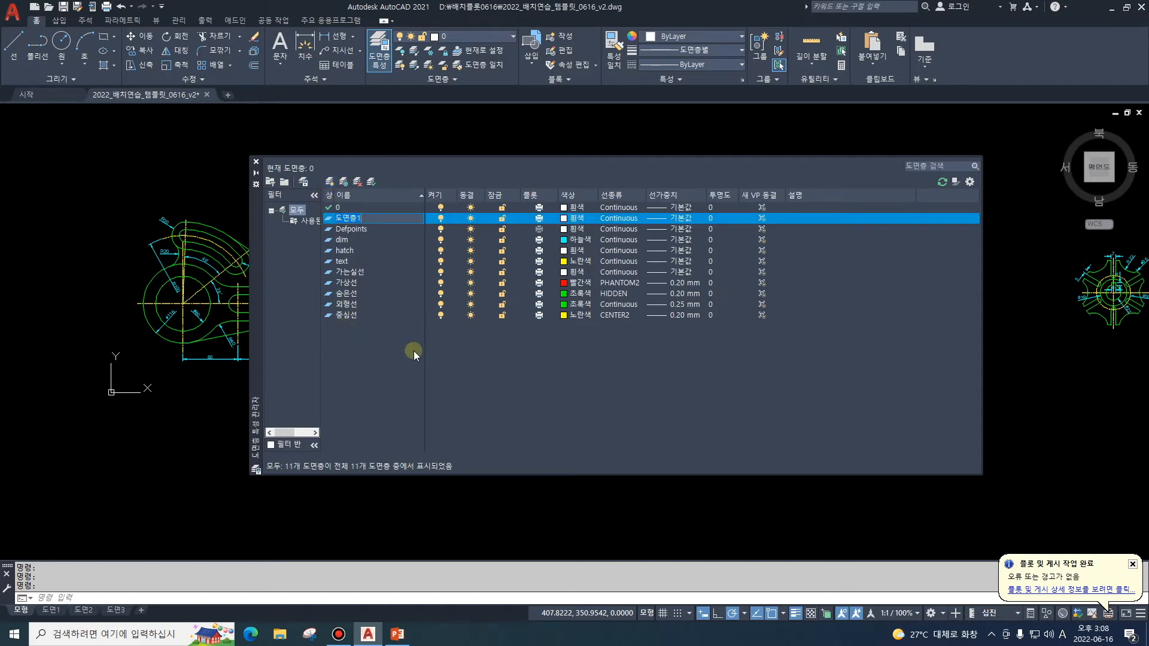
pyautogui.write('테두리')
pyautogui.click(763, 229)
pyautogui.click(354, 219)
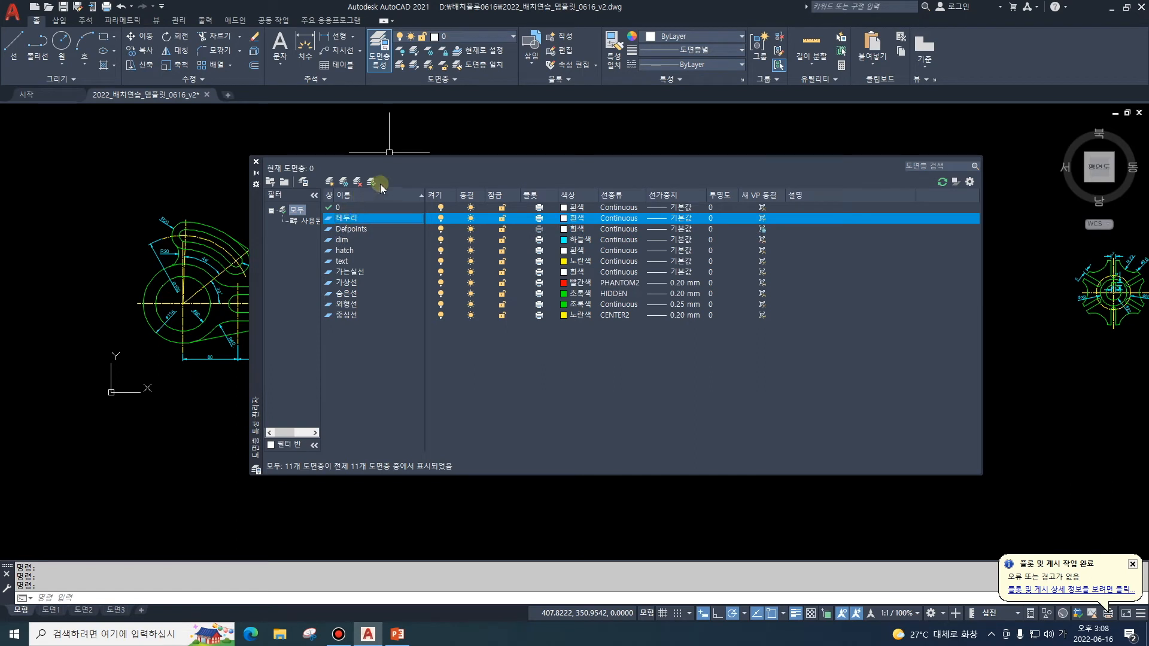
pyautogui.doubleClick(328, 218)
pyautogui.click(256, 161)
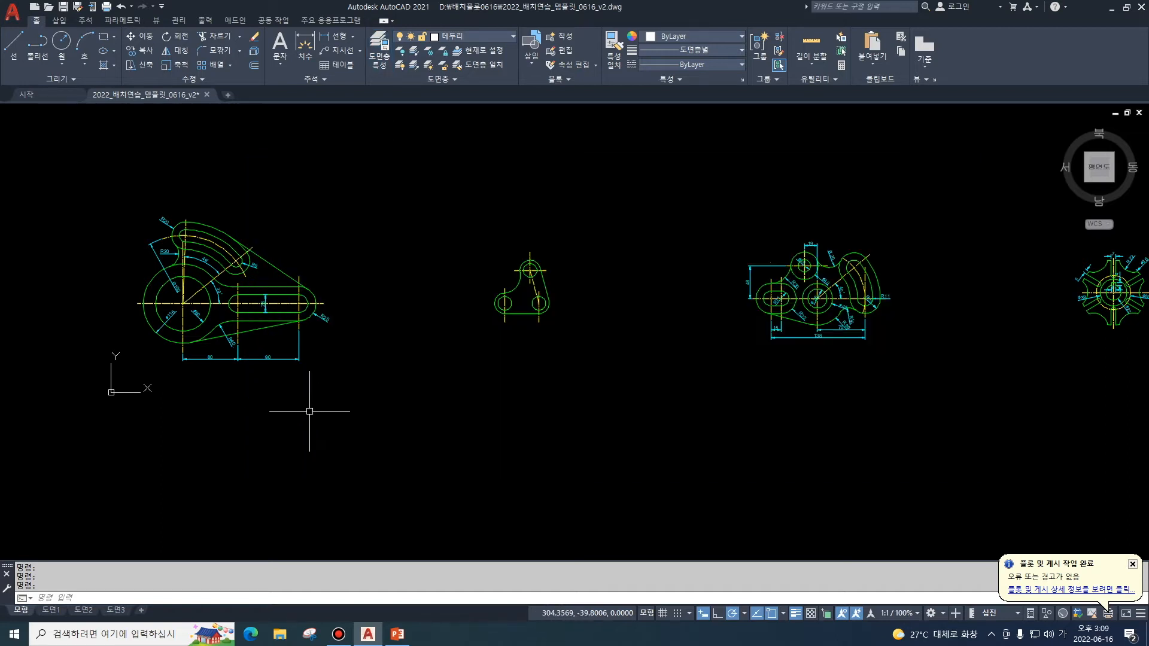
# Draw a 420 by 297 rectangle around the first part and shift it slightly left to centre it on the part.
pyautogui.write('ㄱㄷㅊ')
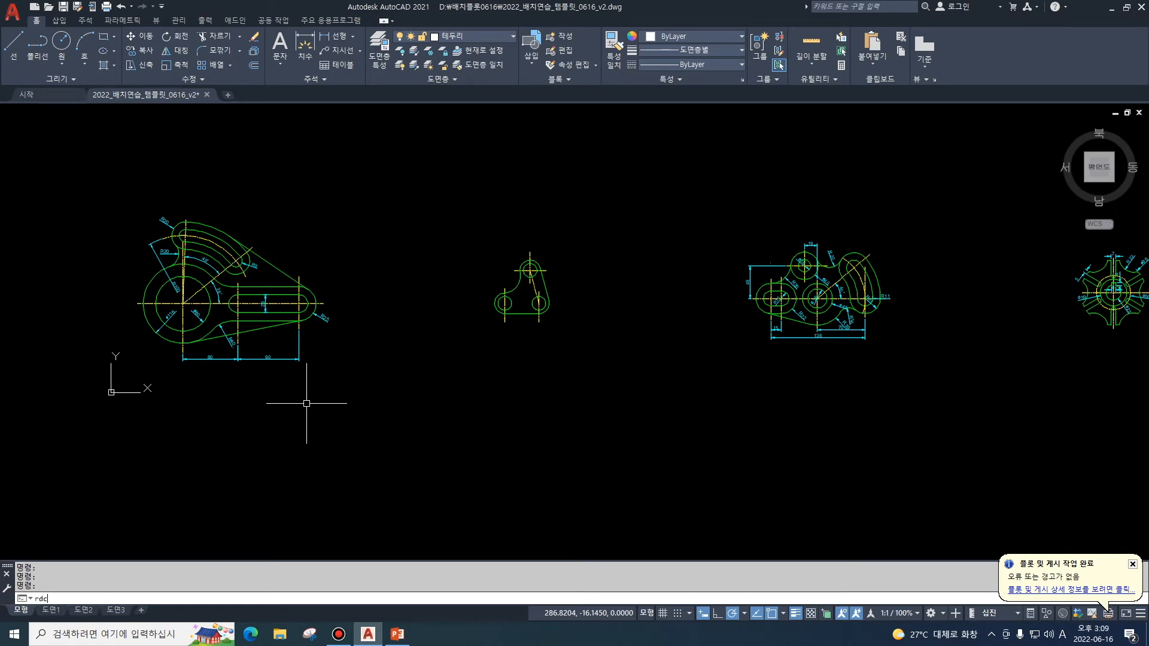
pyautogui.press('Return')
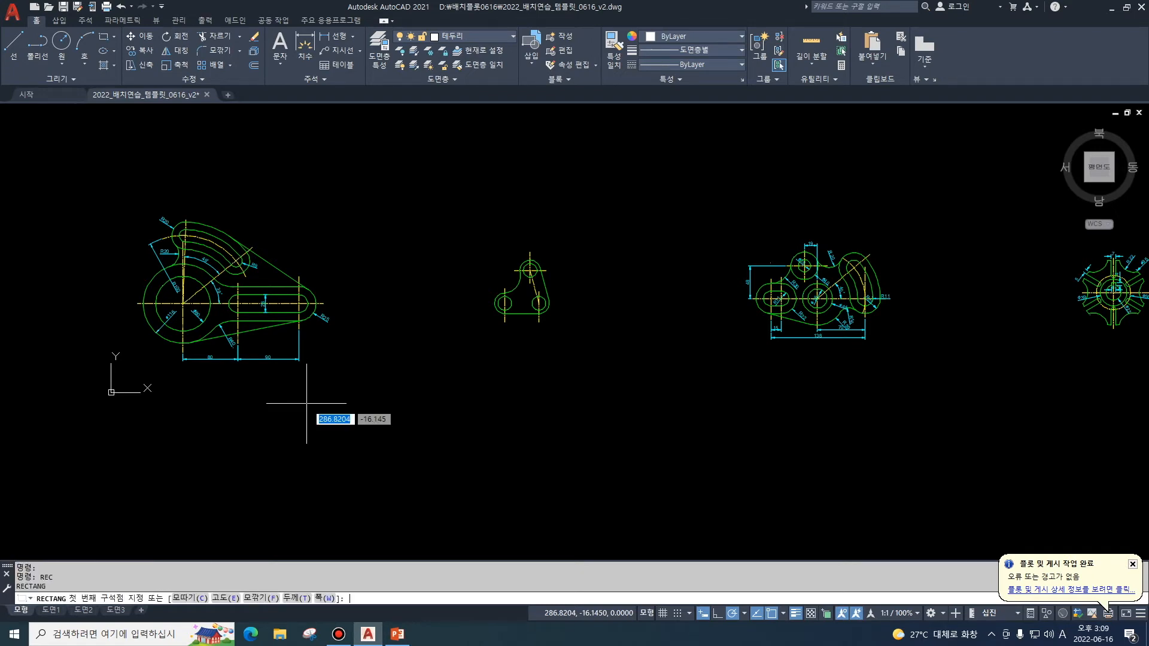
pyautogui.click(118, 387)
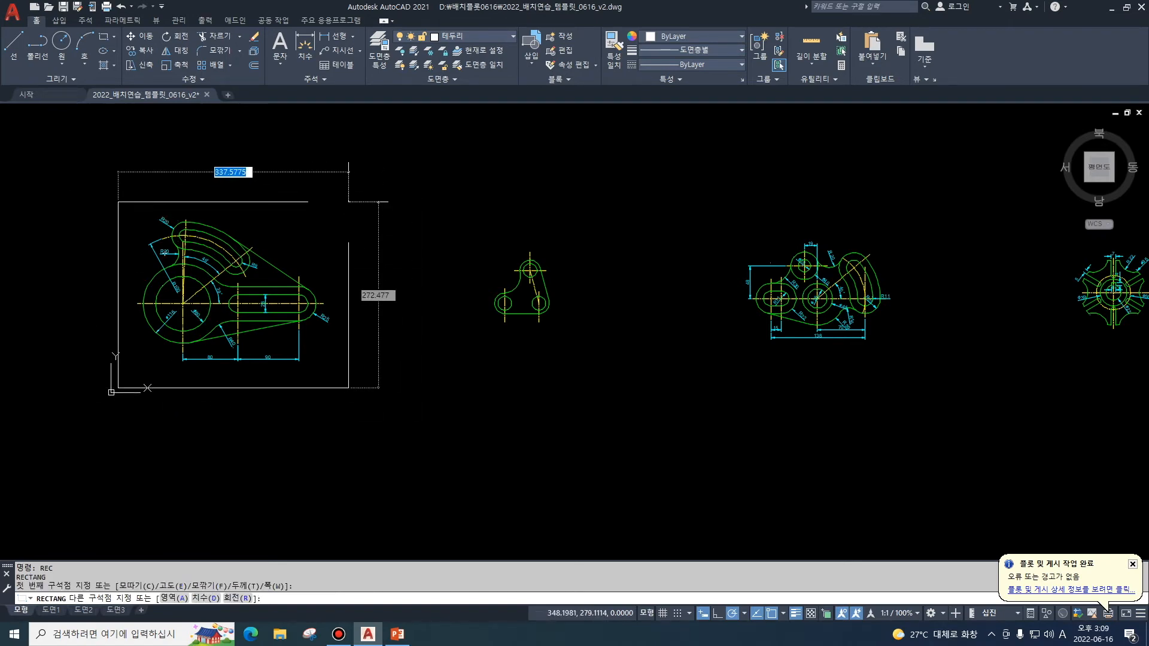
pyautogui.write('420')
pyautogui.press('Tab')
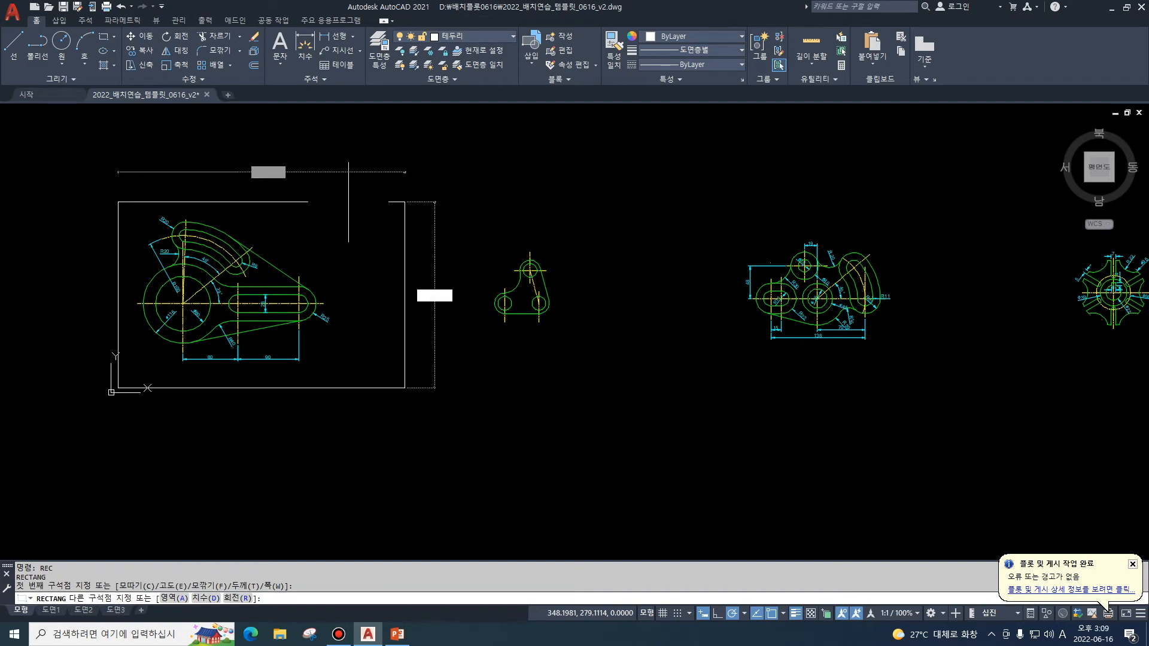
pyautogui.write('297')
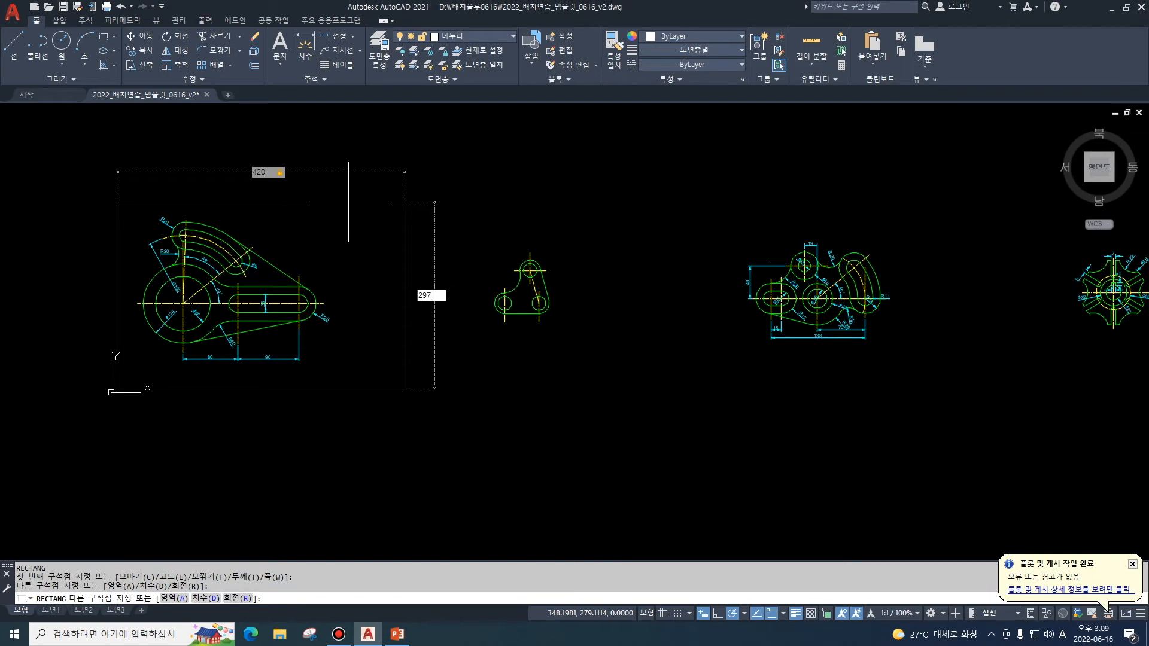
pyautogui.press('Return')
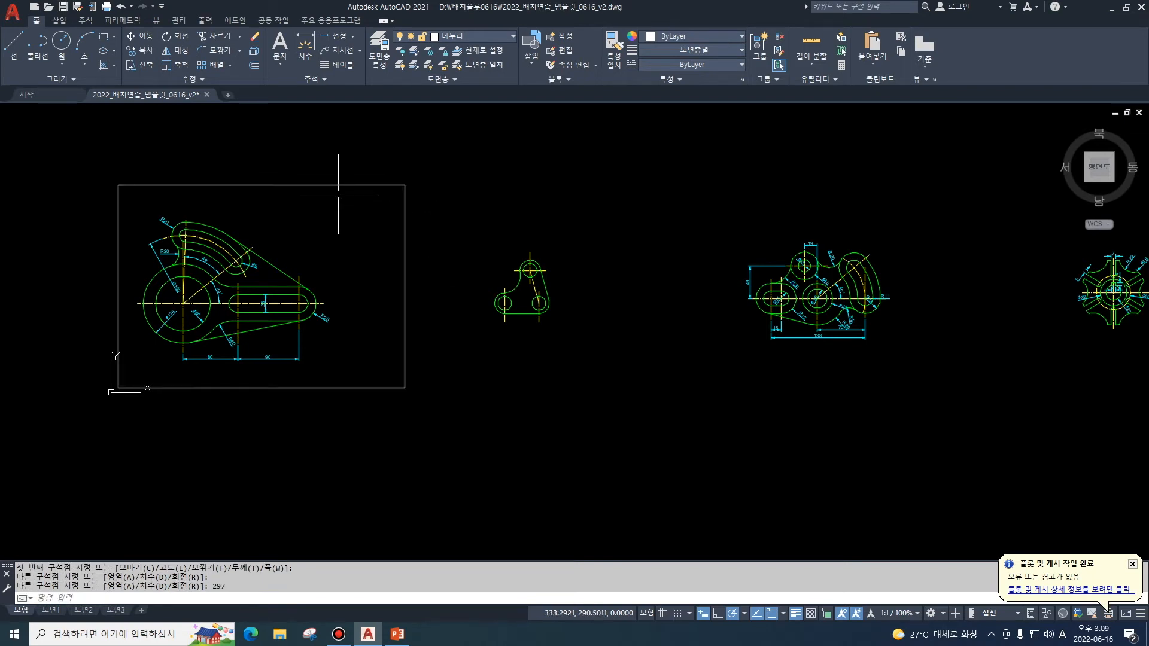
pyautogui.click(352, 387)
pyautogui.moveTo(353, 387); pyautogui.dragTo(339, 389)
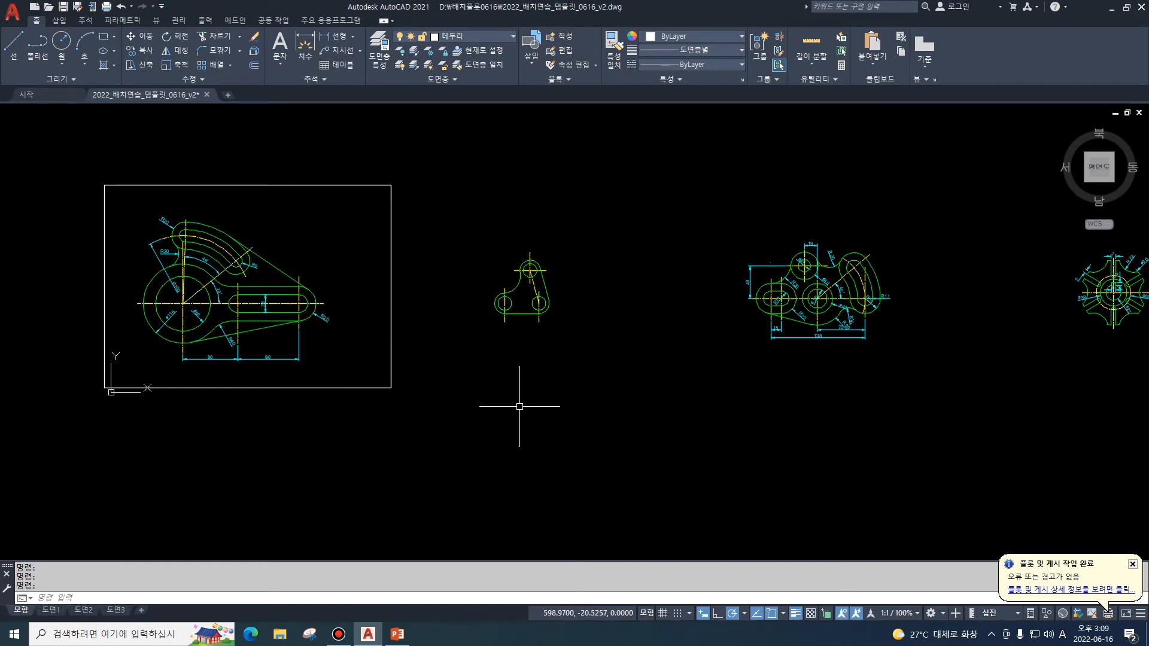
# Start copying the border rectangle around the first part.
pyautogui.write('co')
pyautogui.press('Return')
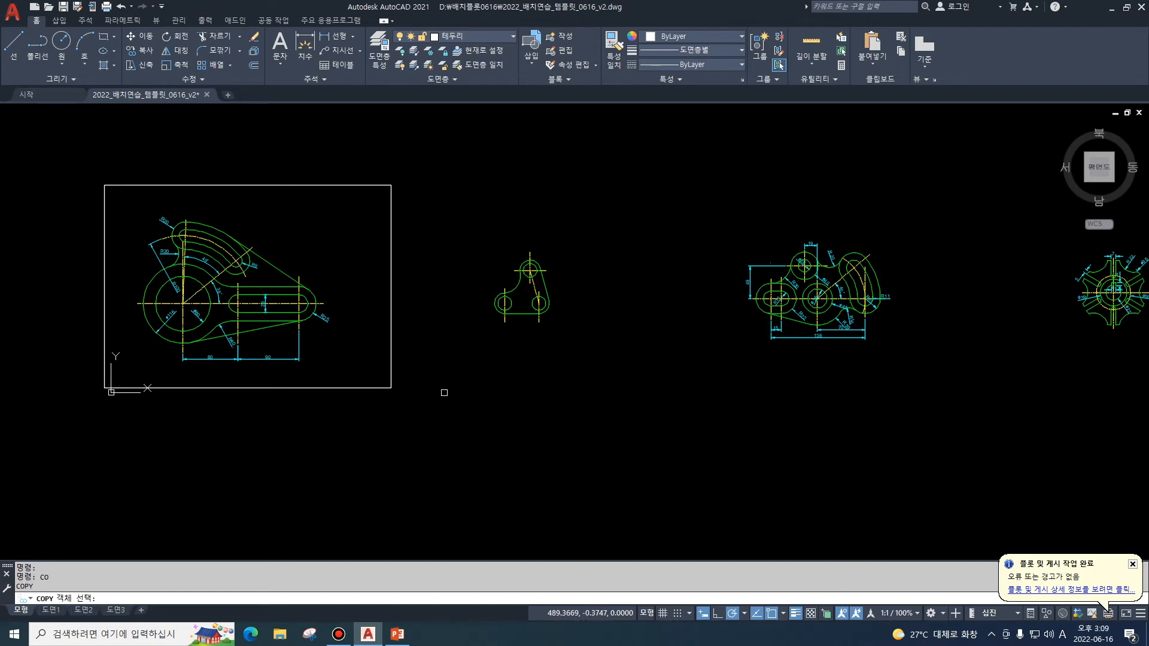
# Copy the rectangular frame around the first drawing to the right three times so each of the other three drawings is framed.
pyautogui.click(377, 387)
pyautogui.press('Return')
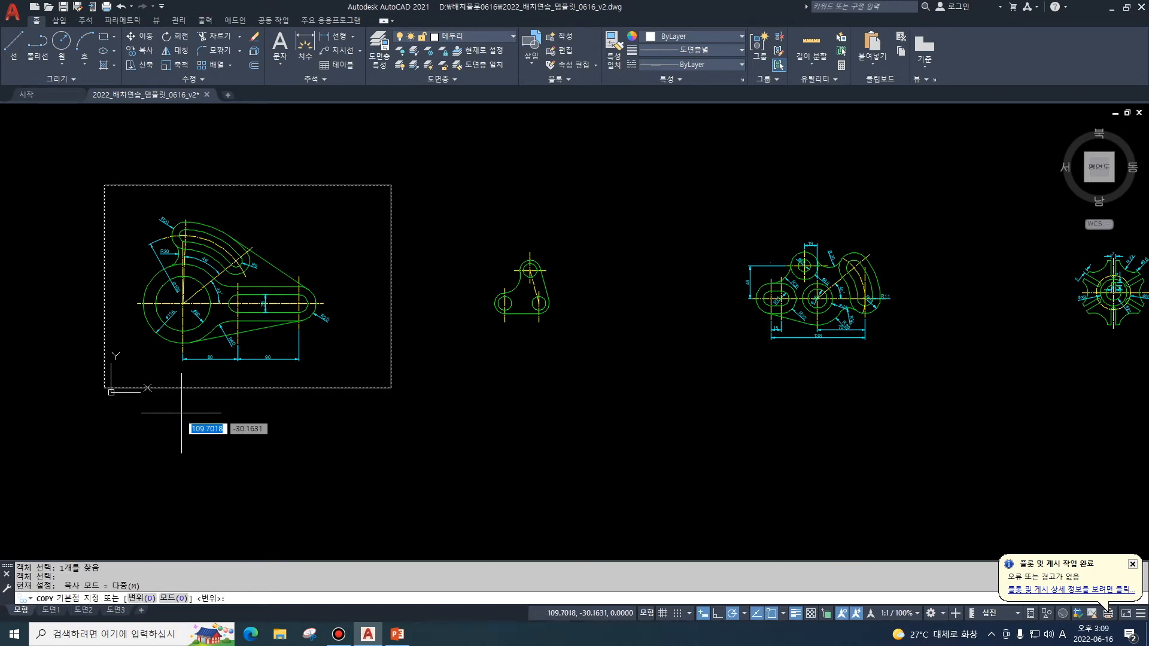
pyautogui.click(112, 380)
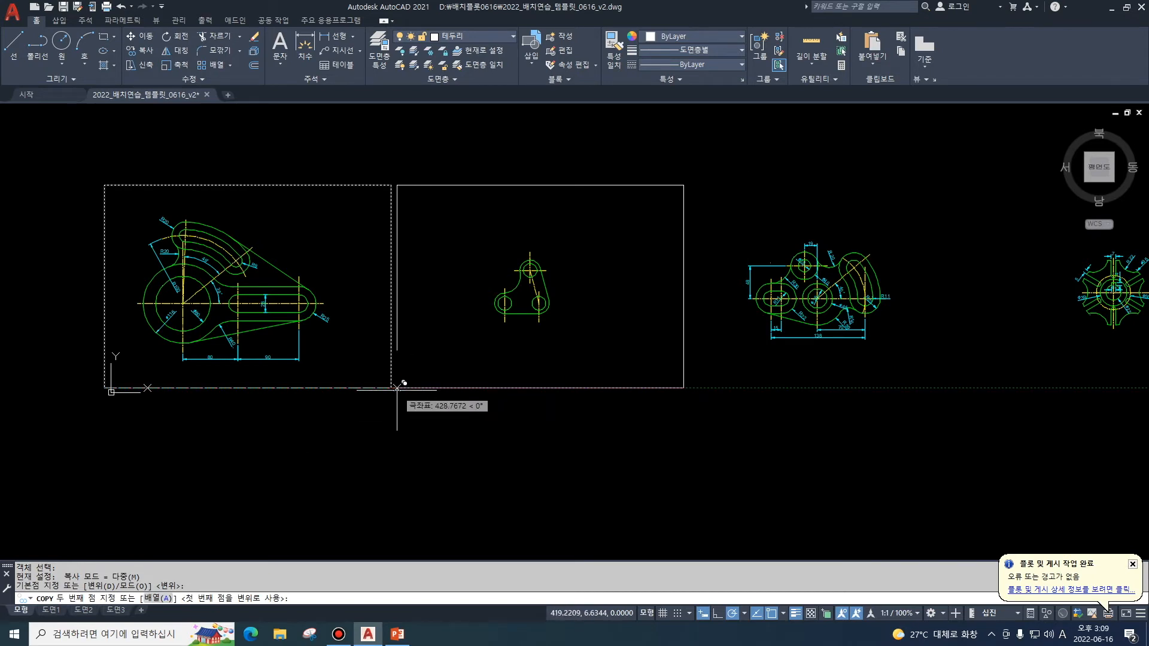
pyautogui.click(397, 388)
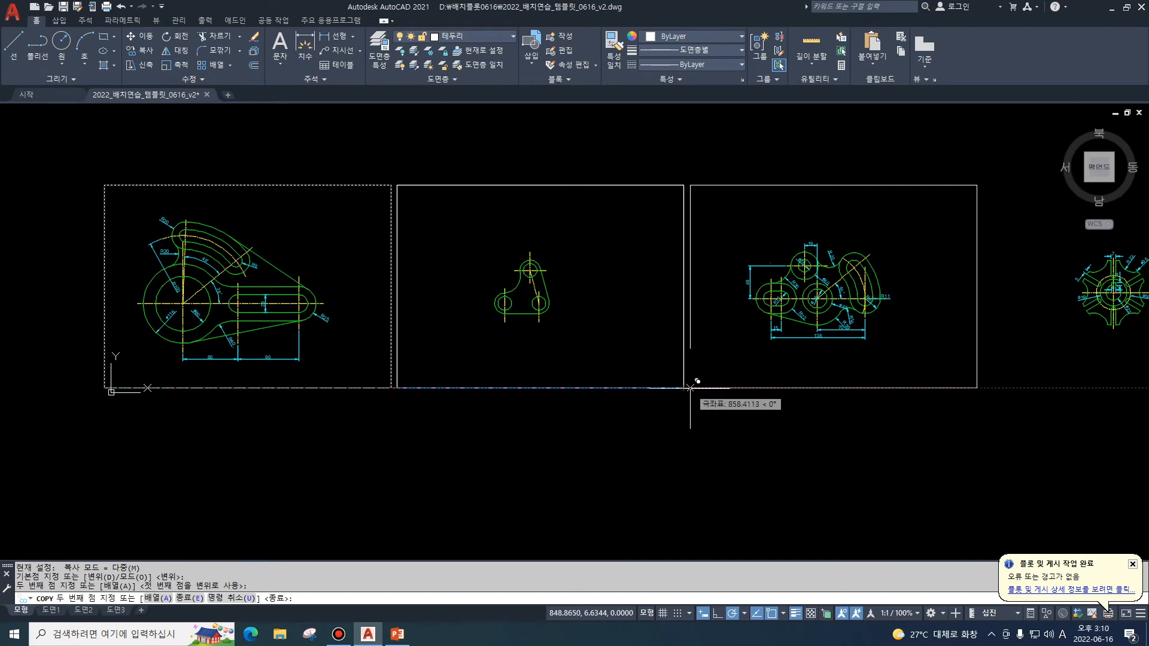
pyautogui.click(690, 388)
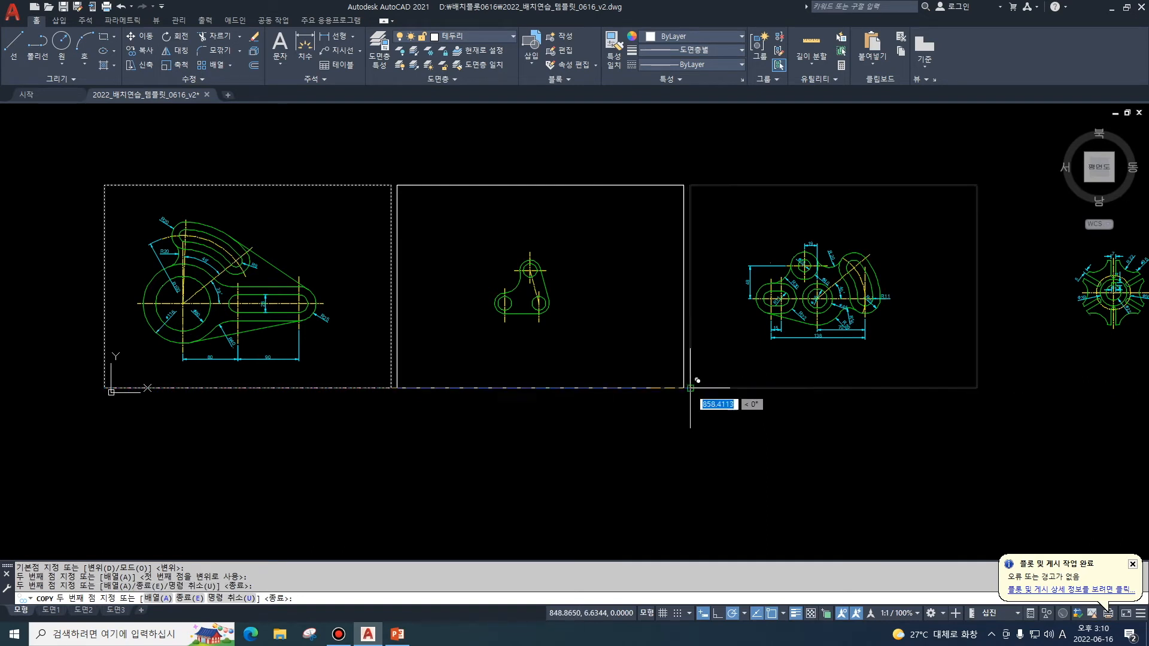
pyautogui.moveTo(850, 399); pyautogui.dragTo(685, 427, button='middle')
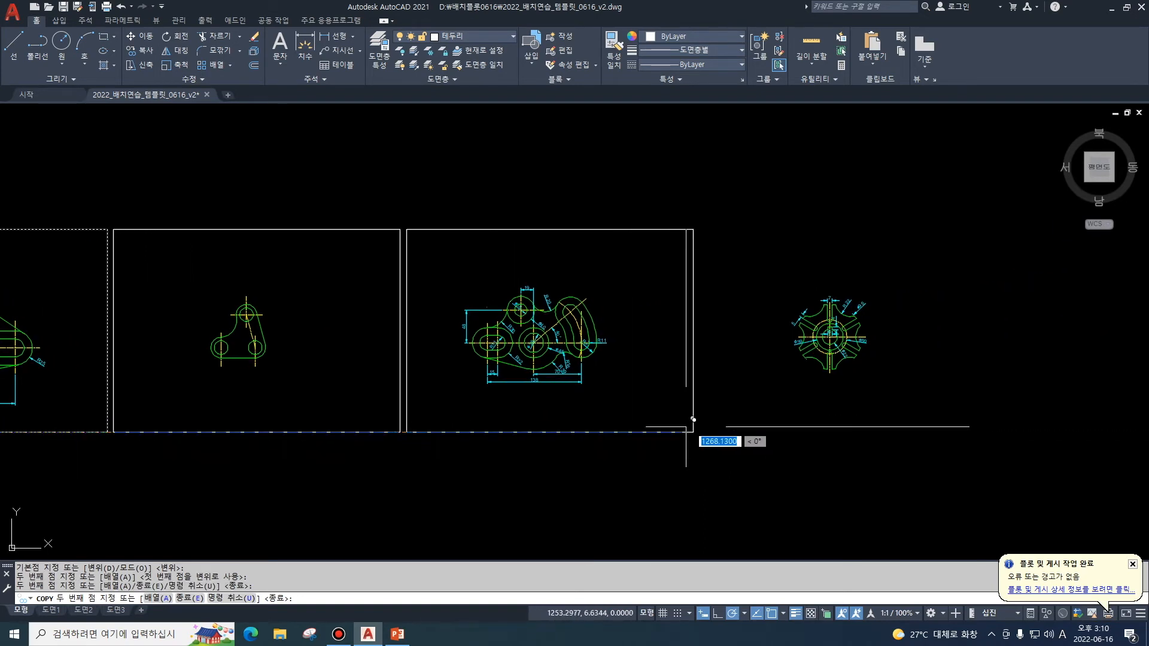
pyautogui.click(699, 431)
pyautogui.press('Escape')
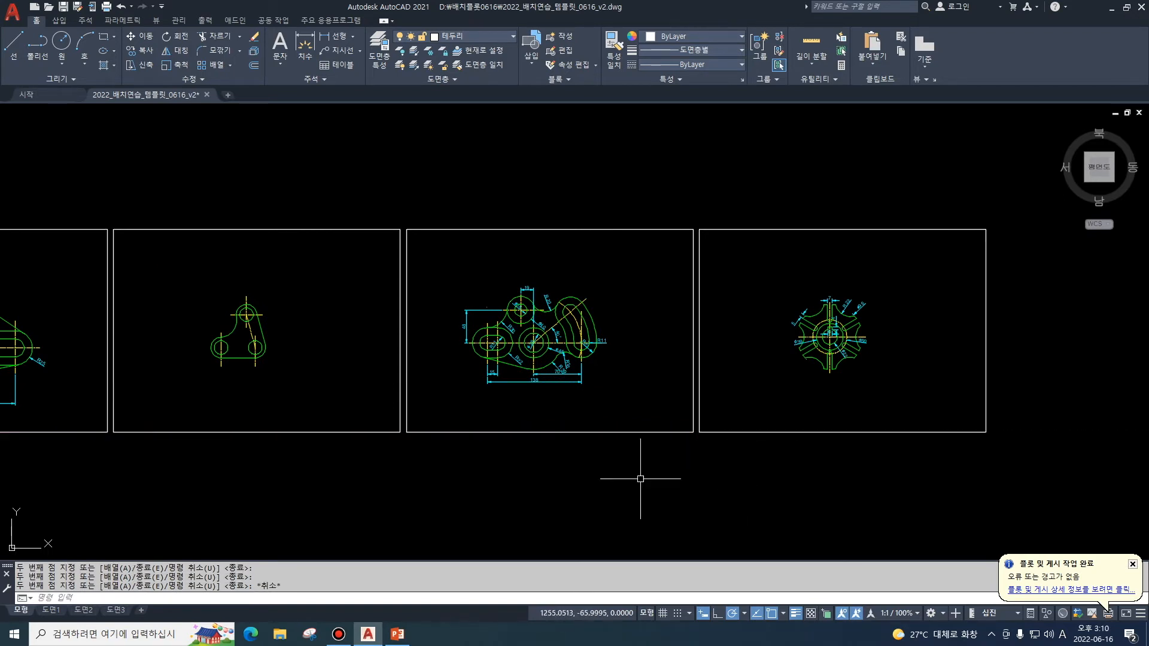
# Look over the four framed drawings in model space and check the layouts 도면1, 도면2 and 도면3.
pyautogui.moveTo(536, 482)
pyautogui.mouseDown(button='middle')
pyautogui.moveTo(651, 452)
pyautogui.moveTo(636, 453)
pyautogui.moveTo(657, 443)
pyautogui.moveTo(641, 405)
pyautogui.mouseUp(button='middle')
pyautogui.scroll(-2, 639, 450)
pyautogui.scroll(2, 639, 450)
pyautogui.scroll(-1, 657, 443)
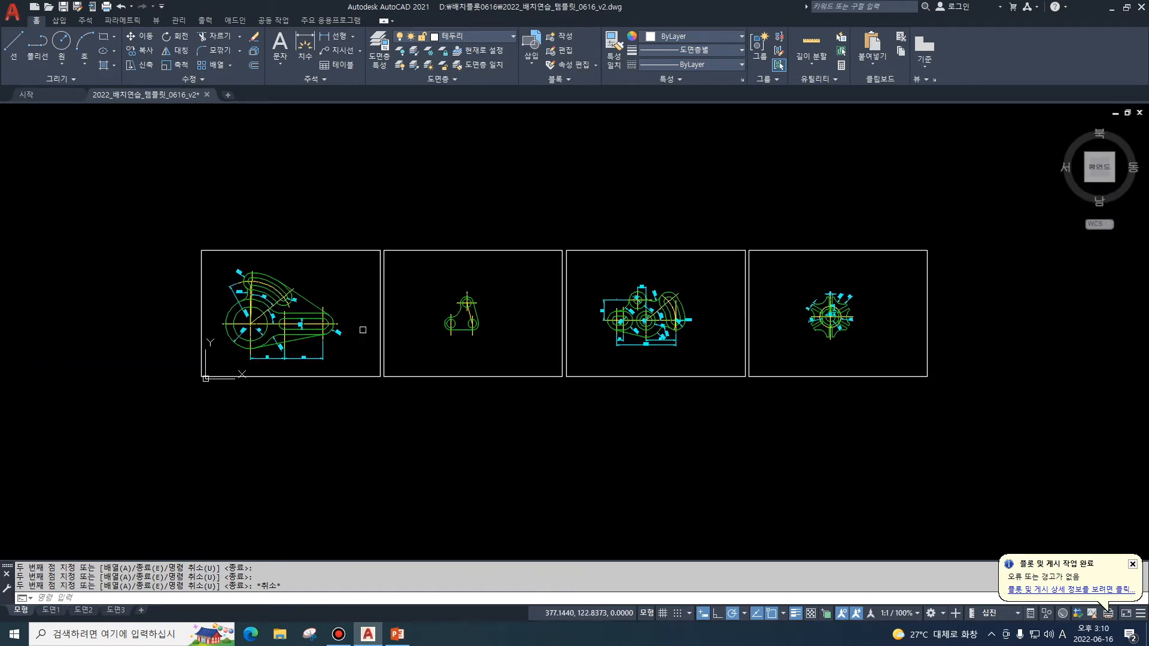
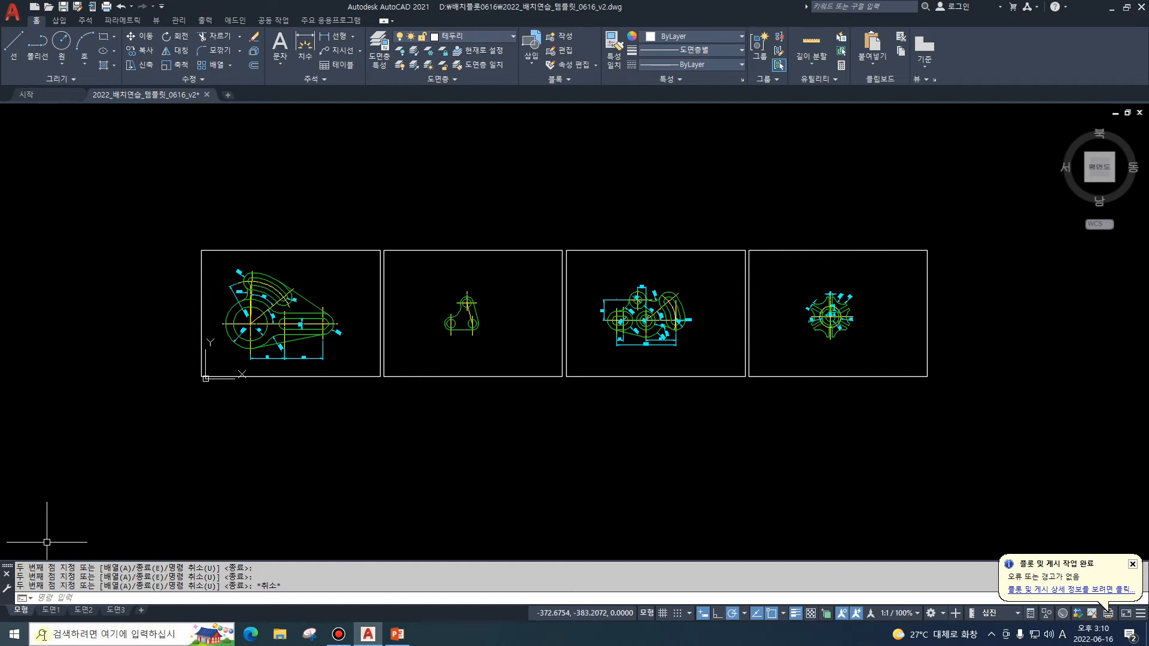
pyautogui.click(52, 610)
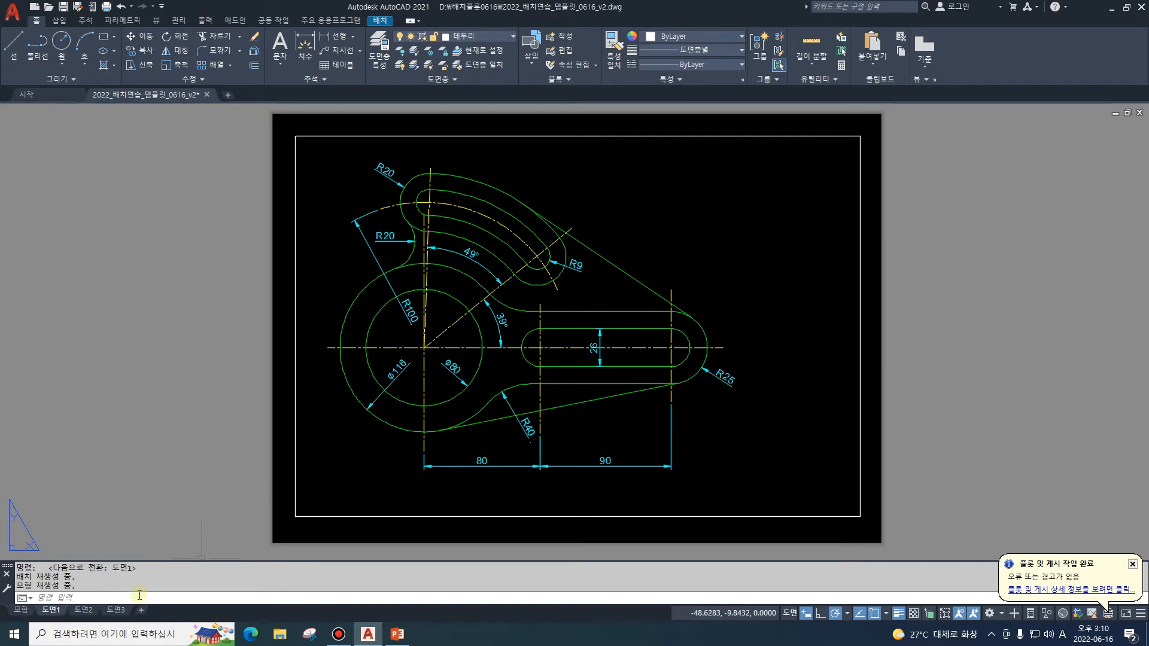
pyautogui.click(83, 609)
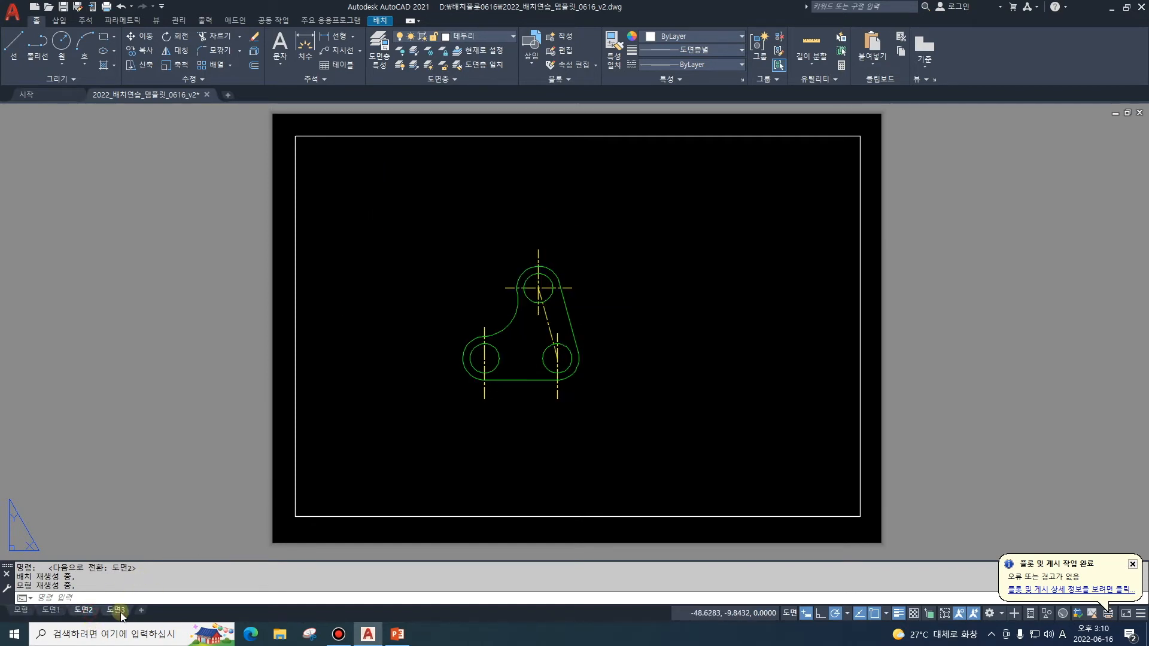
pyautogui.click(120, 612)
# Delete the existing viewport from the 도면1 layout.
pyautogui.click(52, 610)
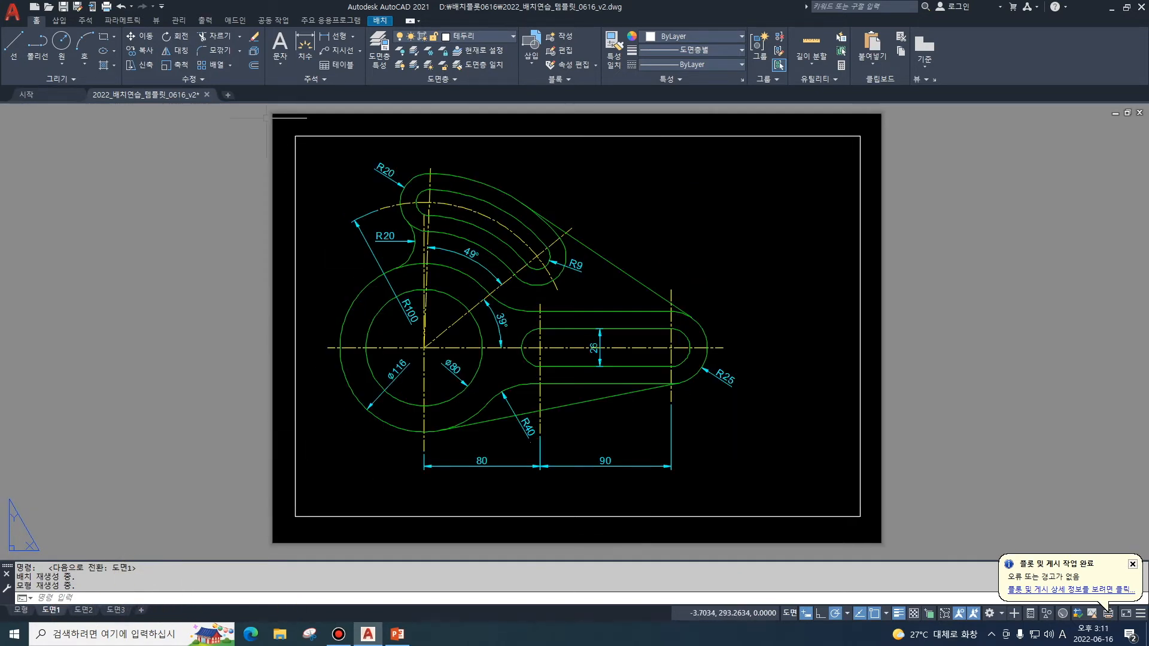
pyautogui.click(288, 120)
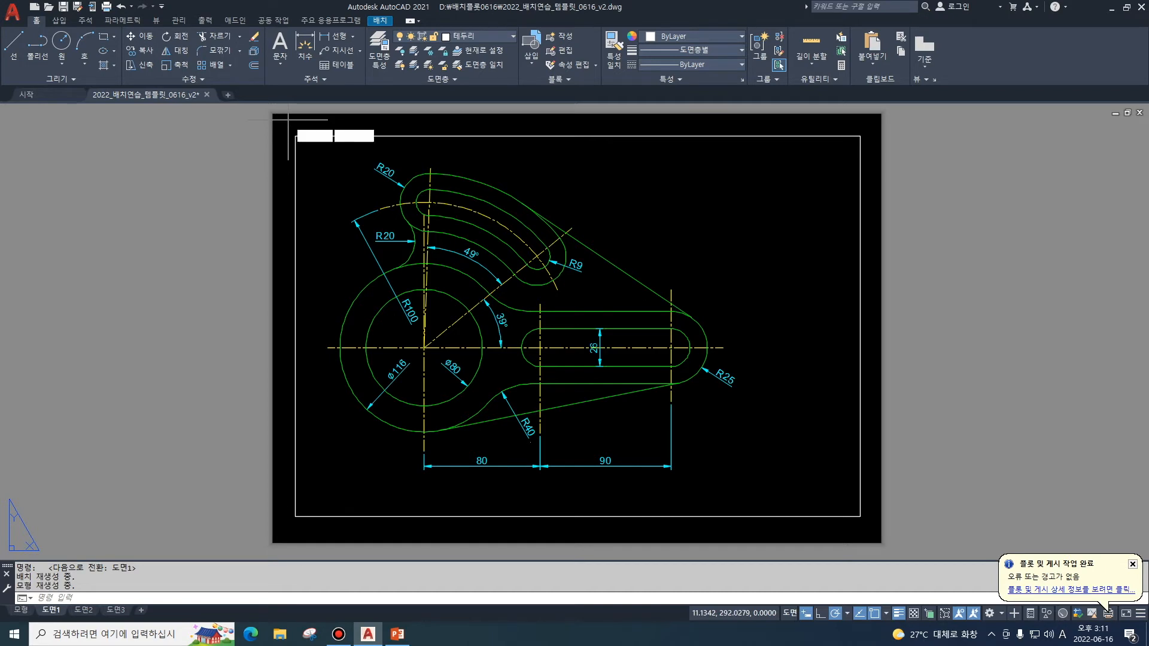
pyautogui.click(888, 533)
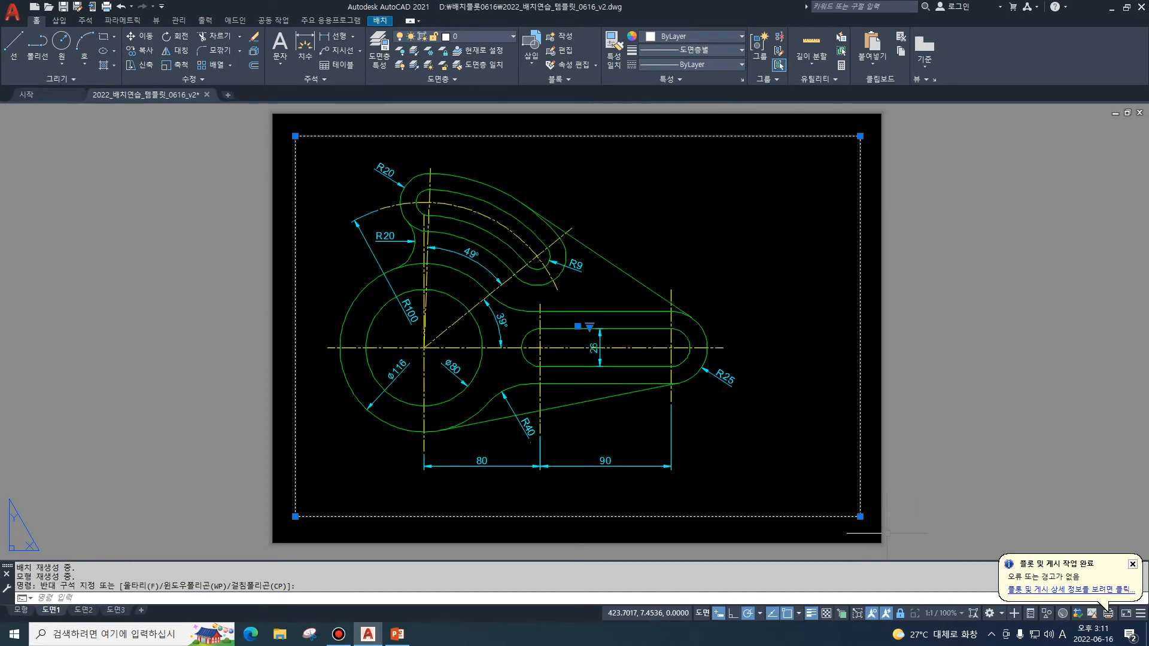
pyautogui.press('Delete')
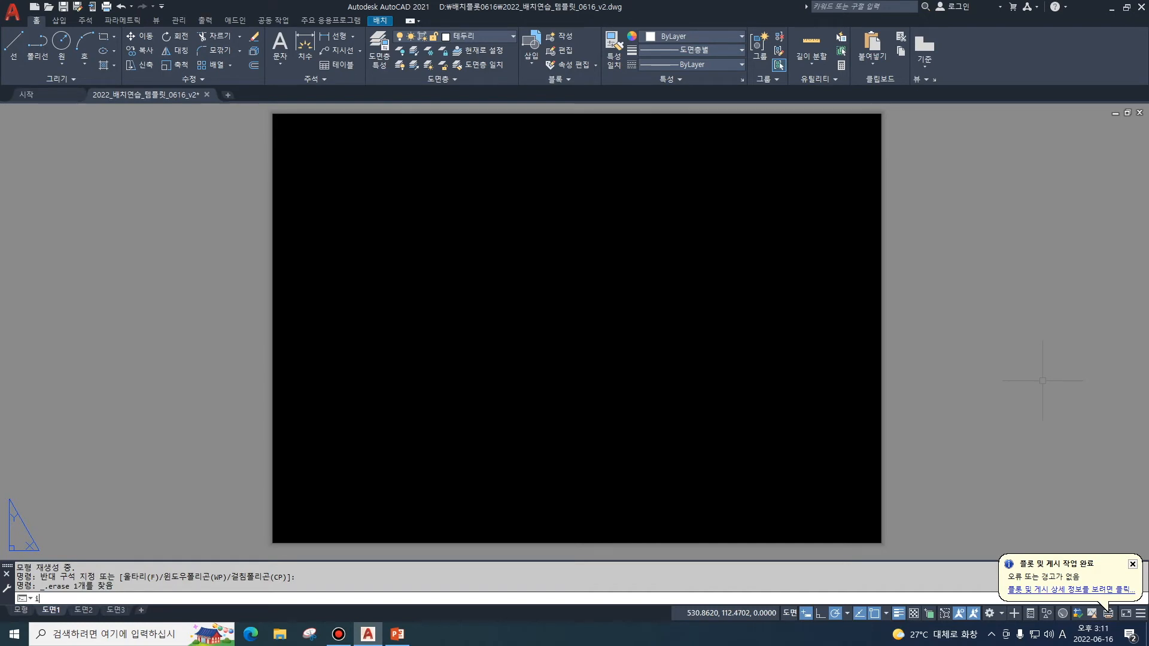
# Insert the recent title block 도곽.dwg at about (8.66, 14.45) on the 도면1 sheet, choosing to redefine the existing block definition.
pyautogui.write('I')
pyautogui.press('Return')
pyautogui.click(648, 344)
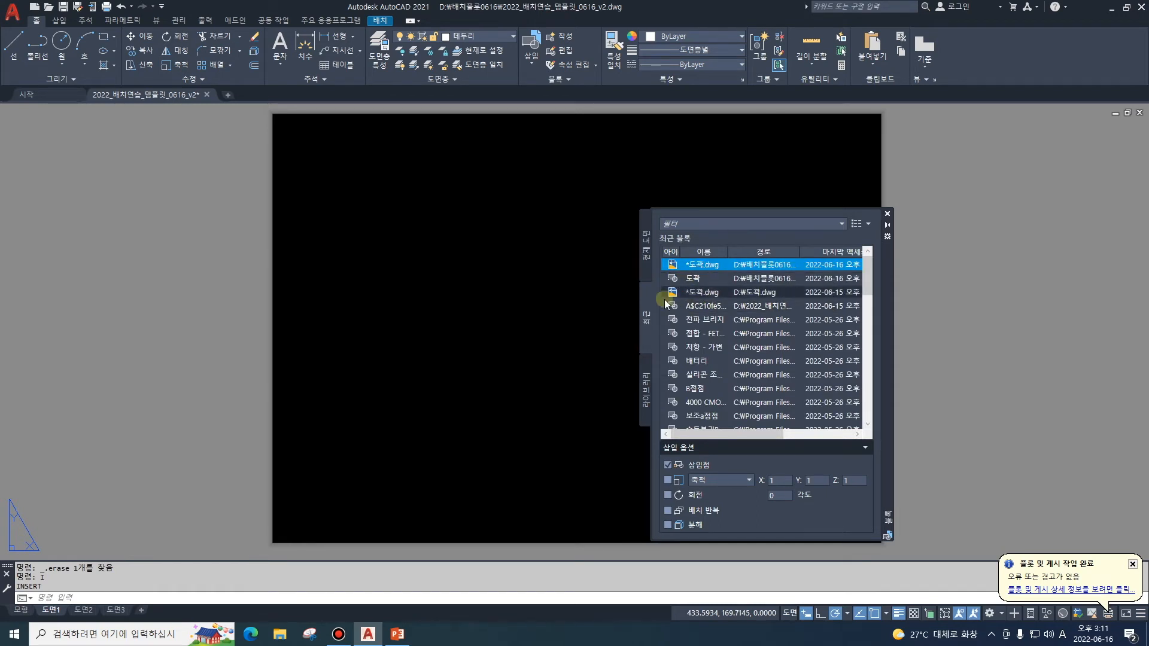
pyautogui.click(700, 266)
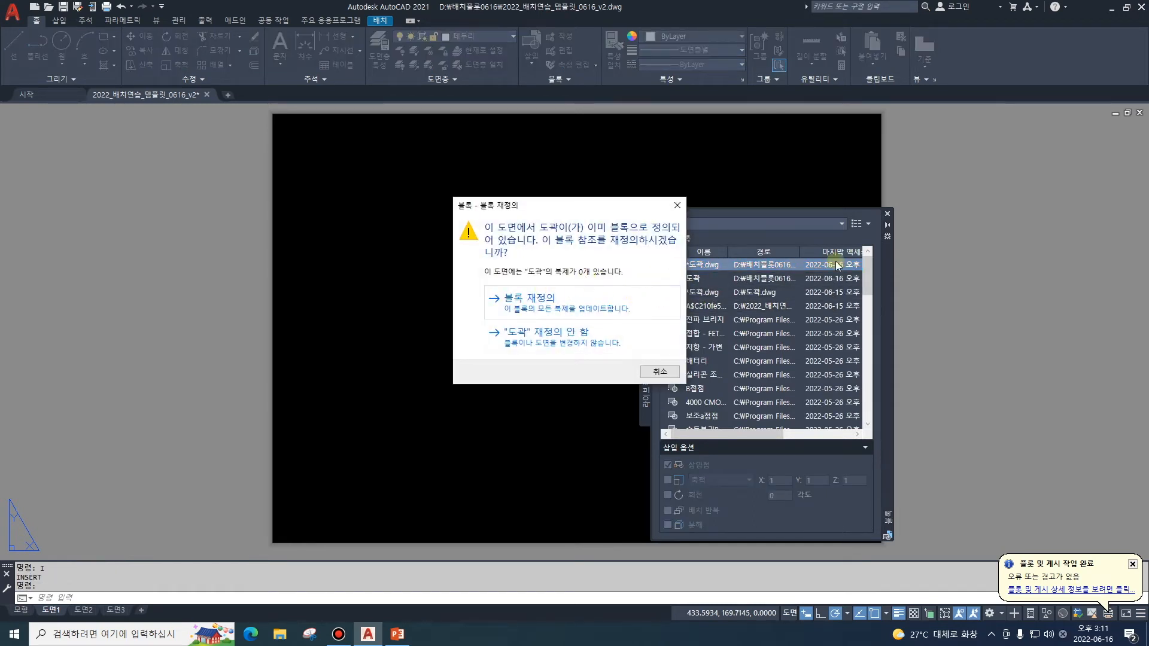
pyautogui.press('Escape')
pyautogui.moveTo(889, 286); pyautogui.dragTo(1110, 217)
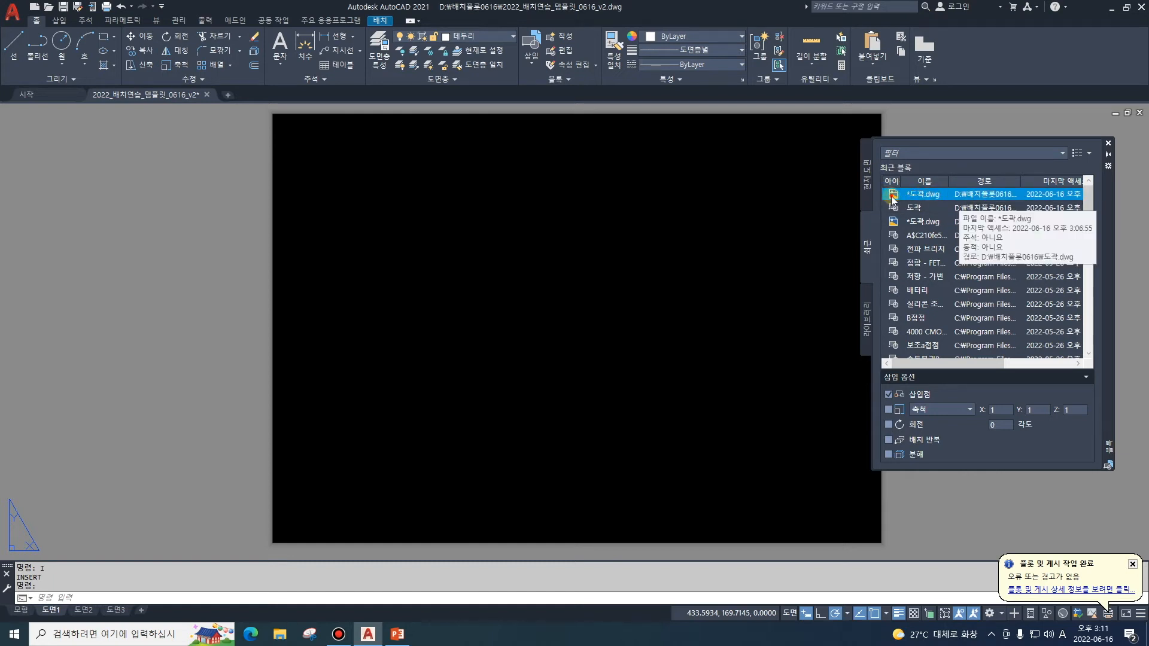
pyautogui.moveTo(892, 199); pyautogui.dragTo(624, 246)
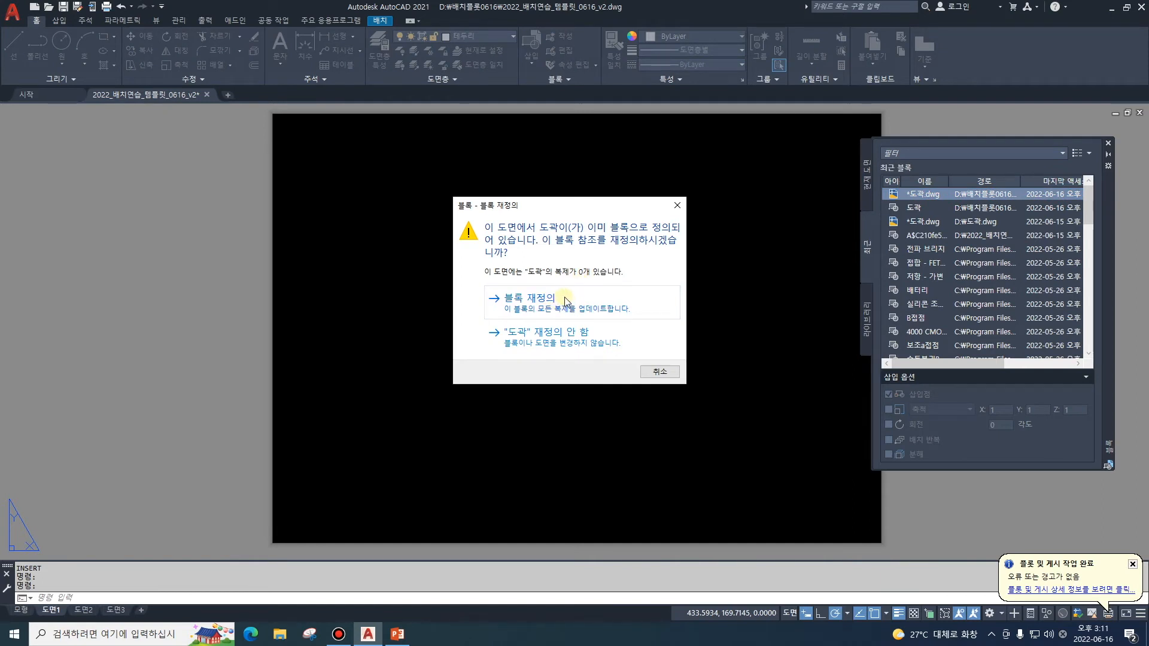
pyautogui.click(541, 300)
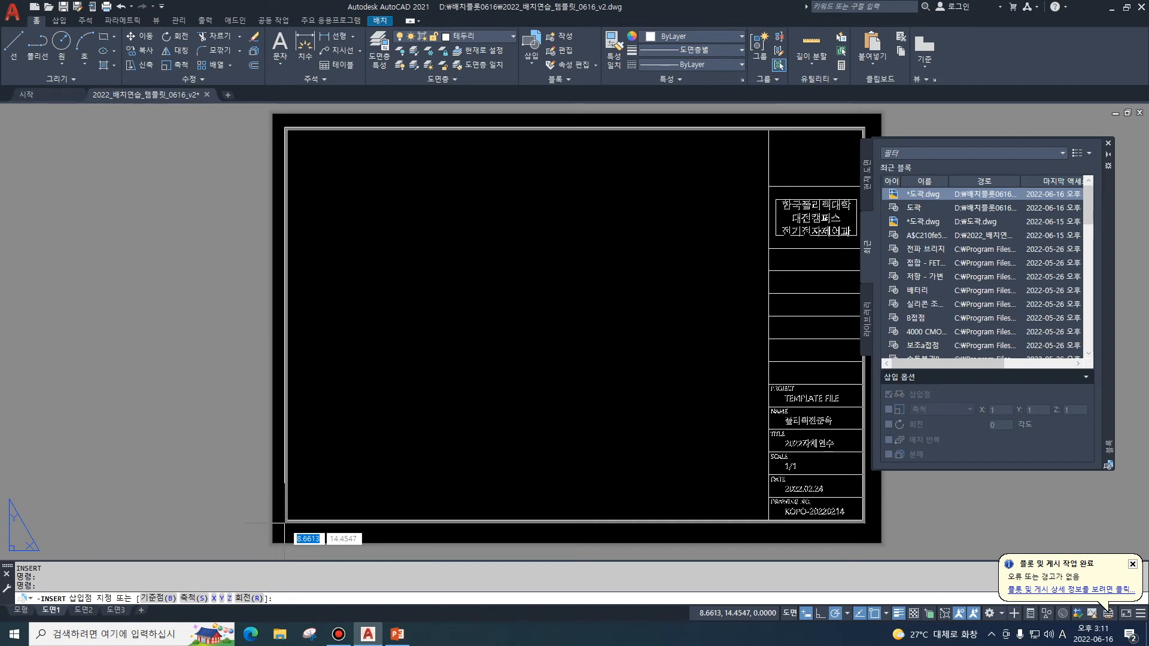
pyautogui.click(285, 523)
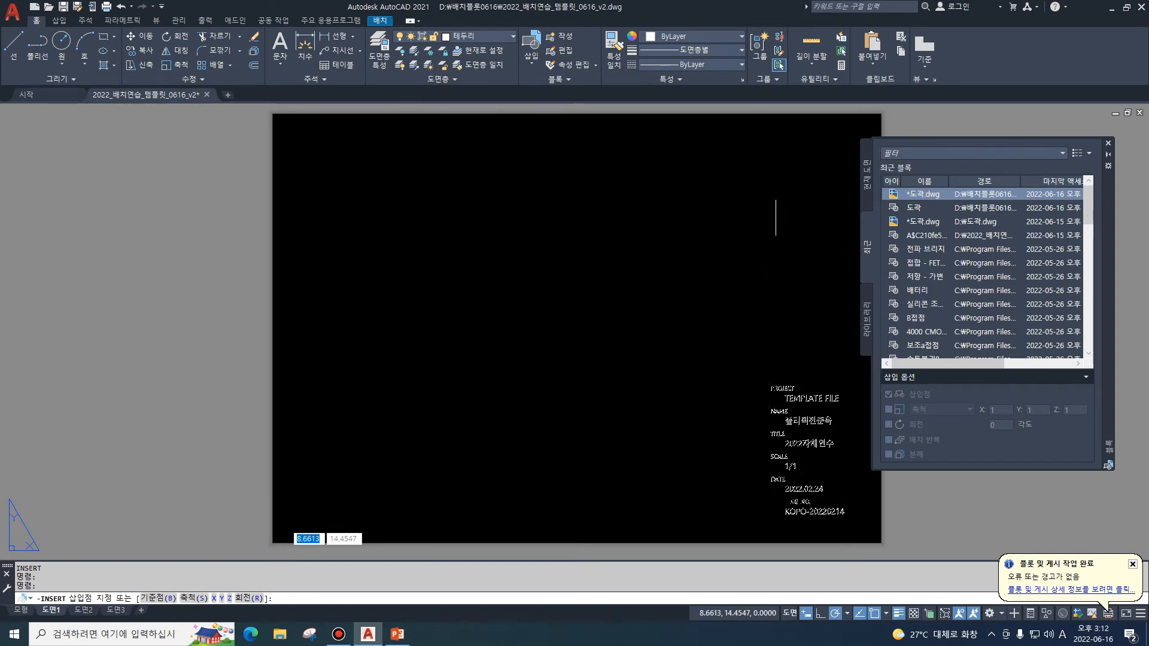
pyautogui.click(1107, 143)
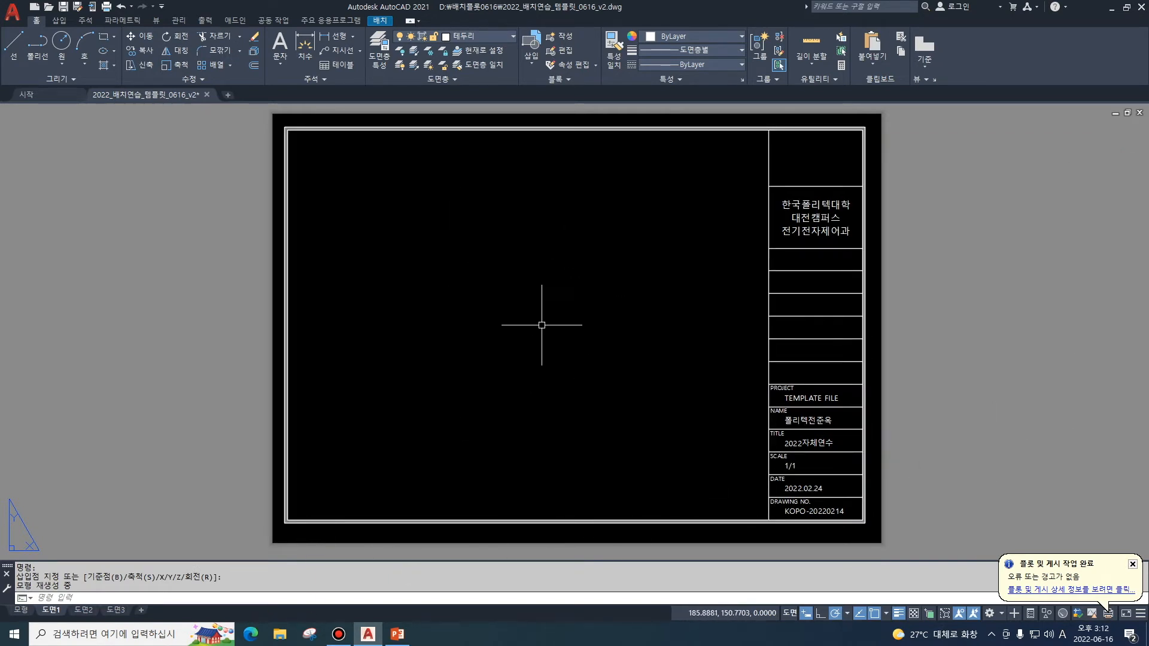
# Create a rectangular MVIEW viewport filling the title block's drawing area, from the frame's upper-left corner to the base of the information column.
pyautogui.click(185, 600)
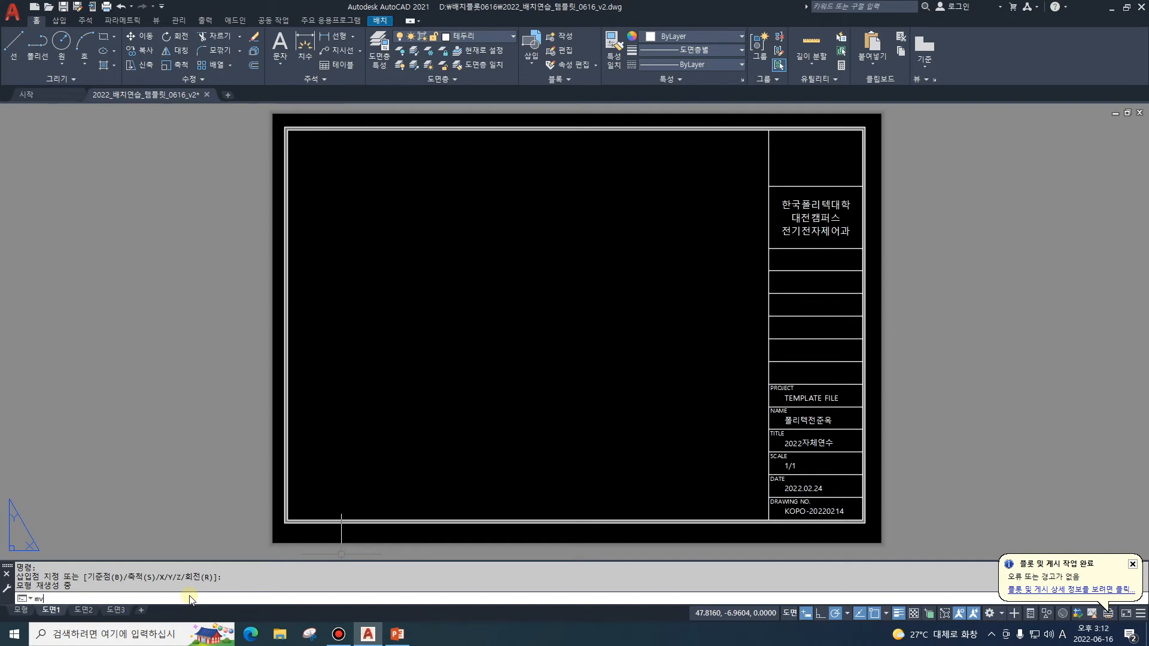
pyautogui.press('Return')
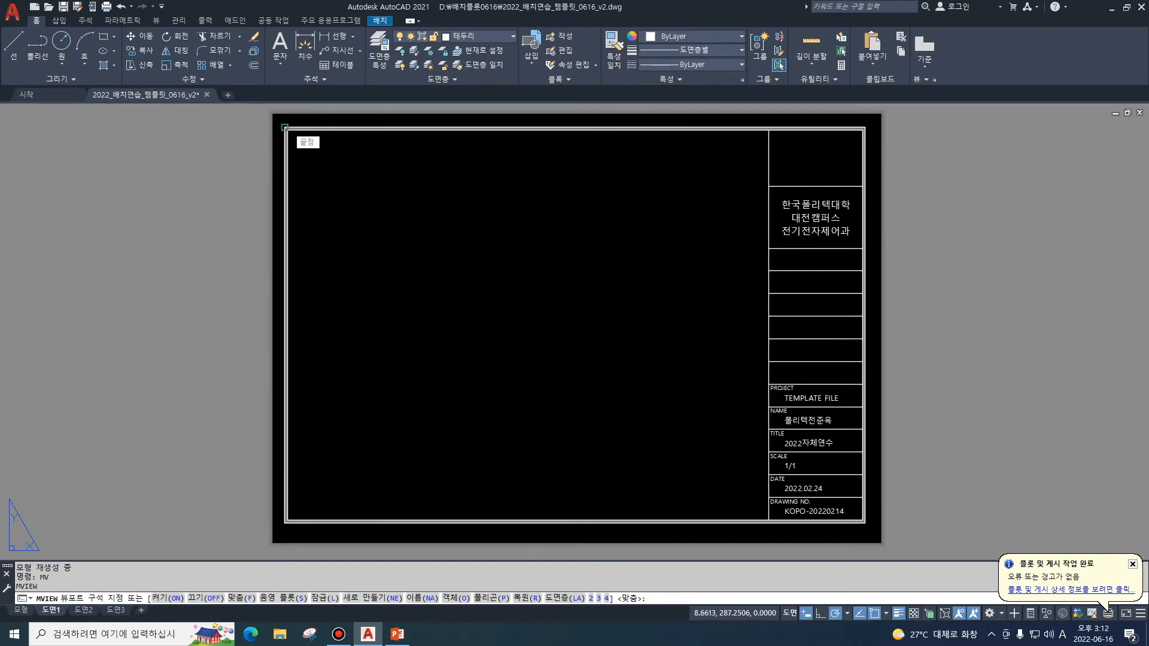
pyautogui.click(285, 127)
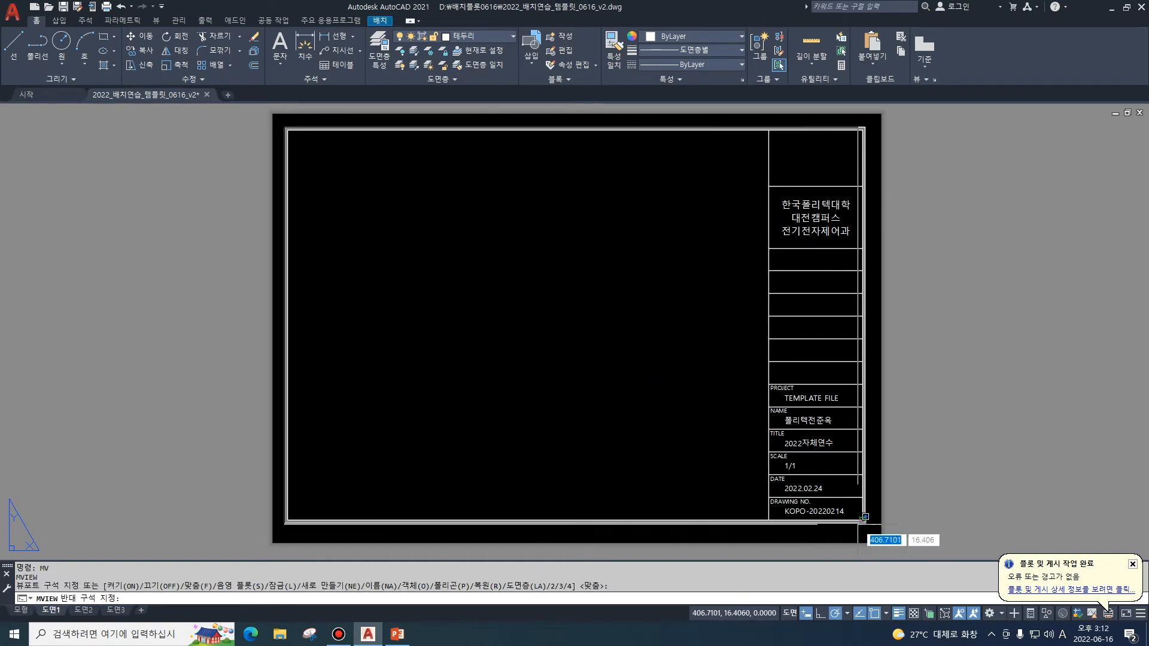
pyautogui.click(769, 520)
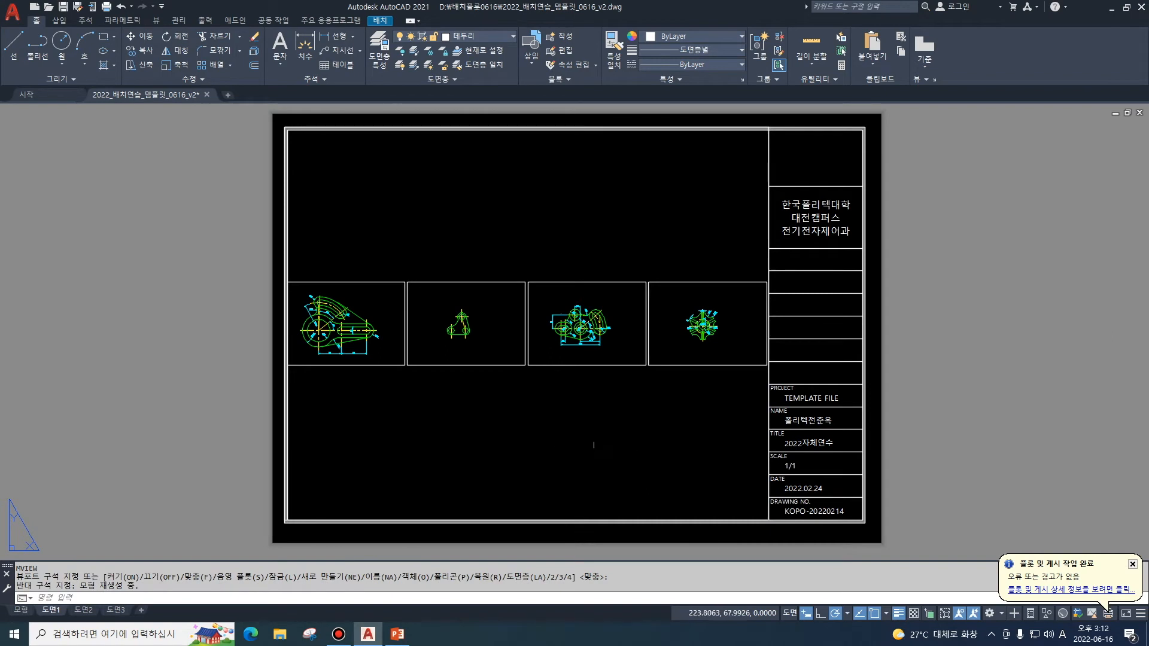
pyautogui.scroll(2, 468, 338)
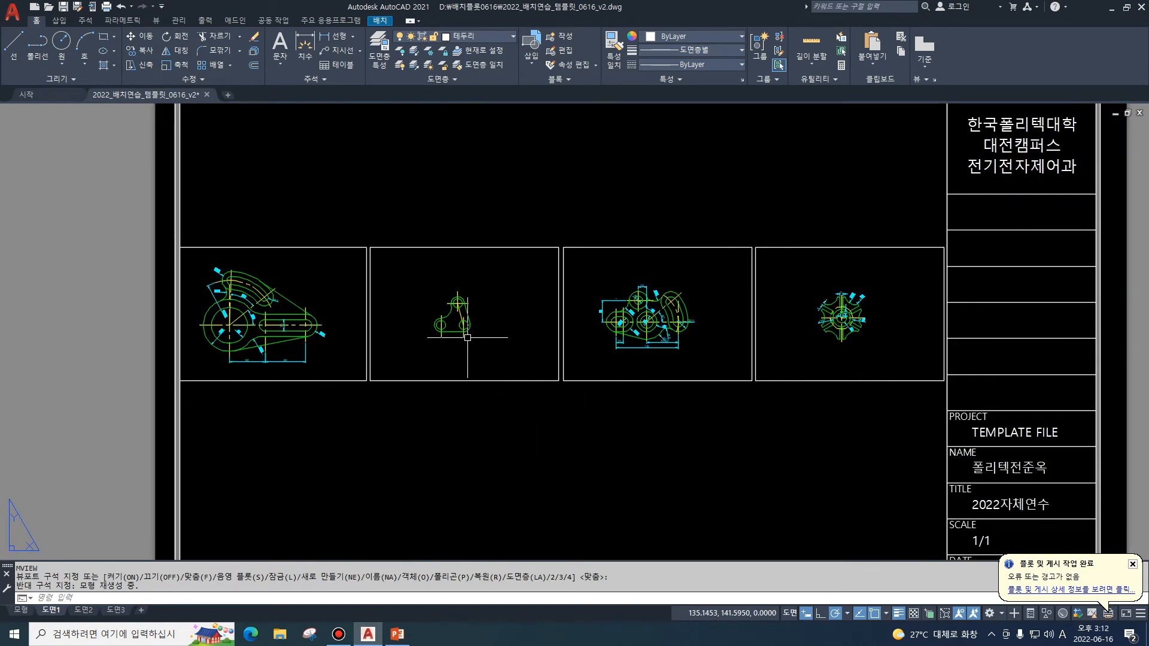
pyautogui.scroll(-2, 467, 337)
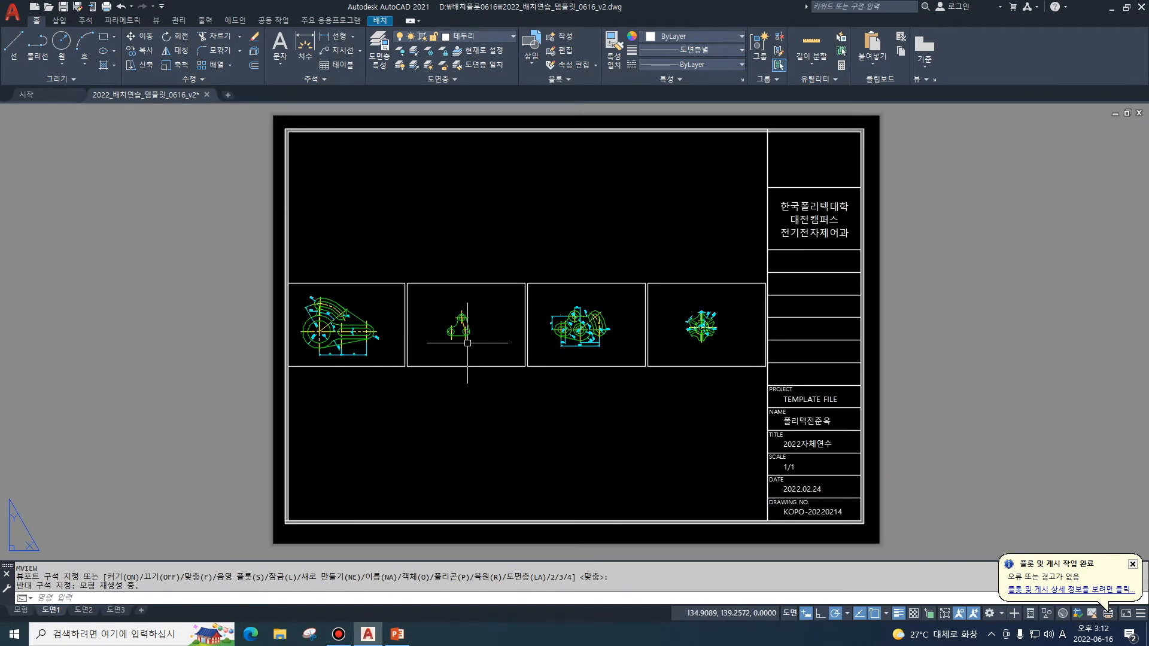
# Activate the new viewport, set its scale to 1:1 and centre the first part drawing in it.
pyautogui.doubleClick(490, 227)
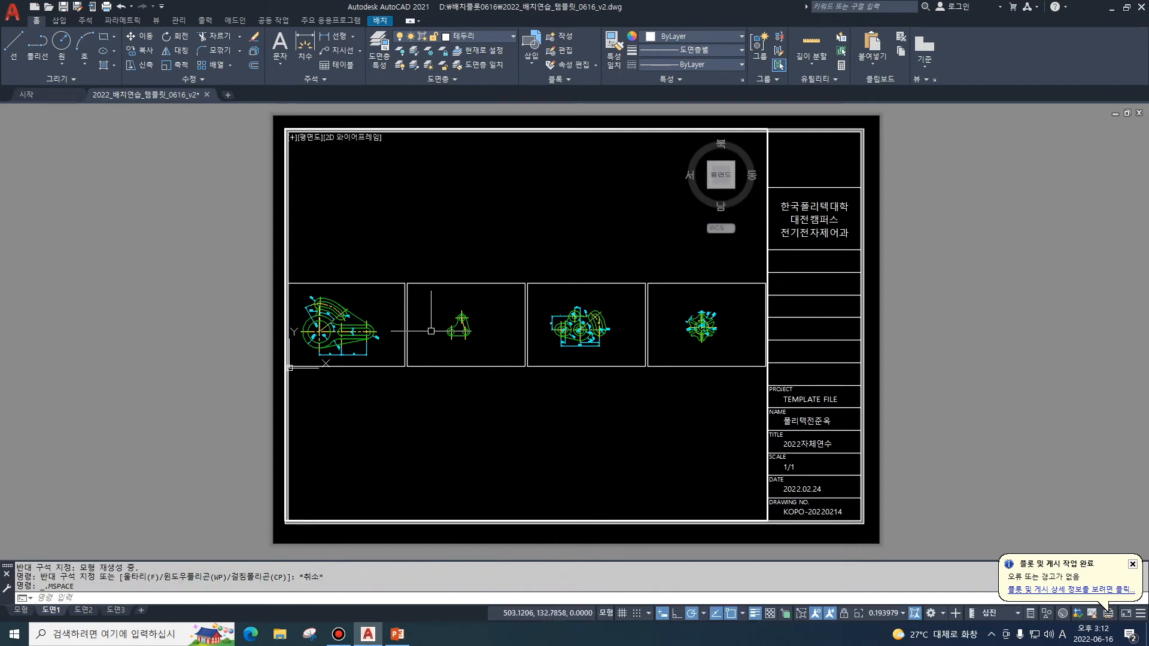
pyautogui.moveTo(435, 332); pyautogui.dragTo(565, 324, button='middle')
pyautogui.scroll(4, 485, 320)
pyautogui.scroll(2, 486, 319)
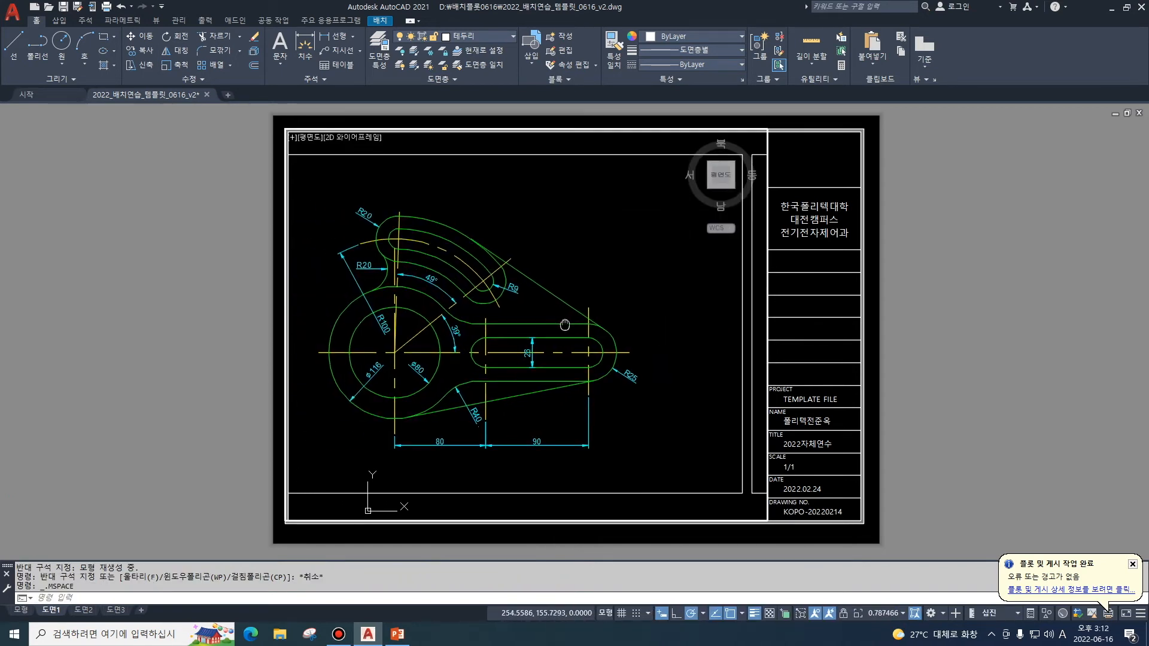
pyautogui.click(886, 612)
pyautogui.click(877, 321)
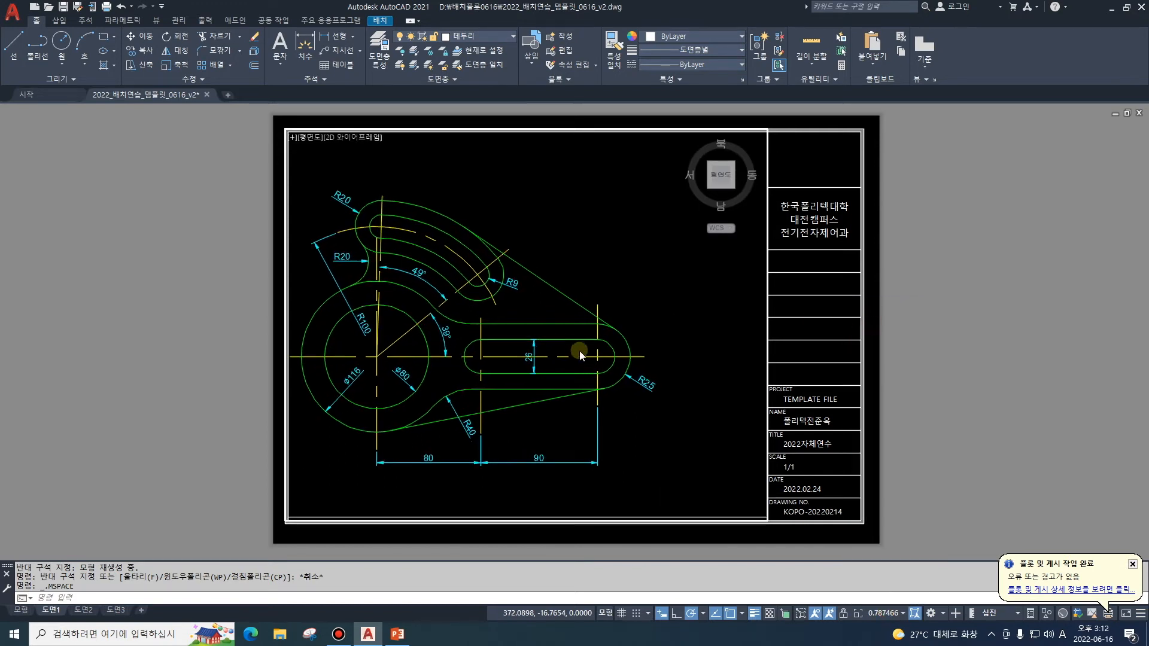
pyautogui.moveTo(531, 427); pyautogui.dragTo(597, 418, button='middle')
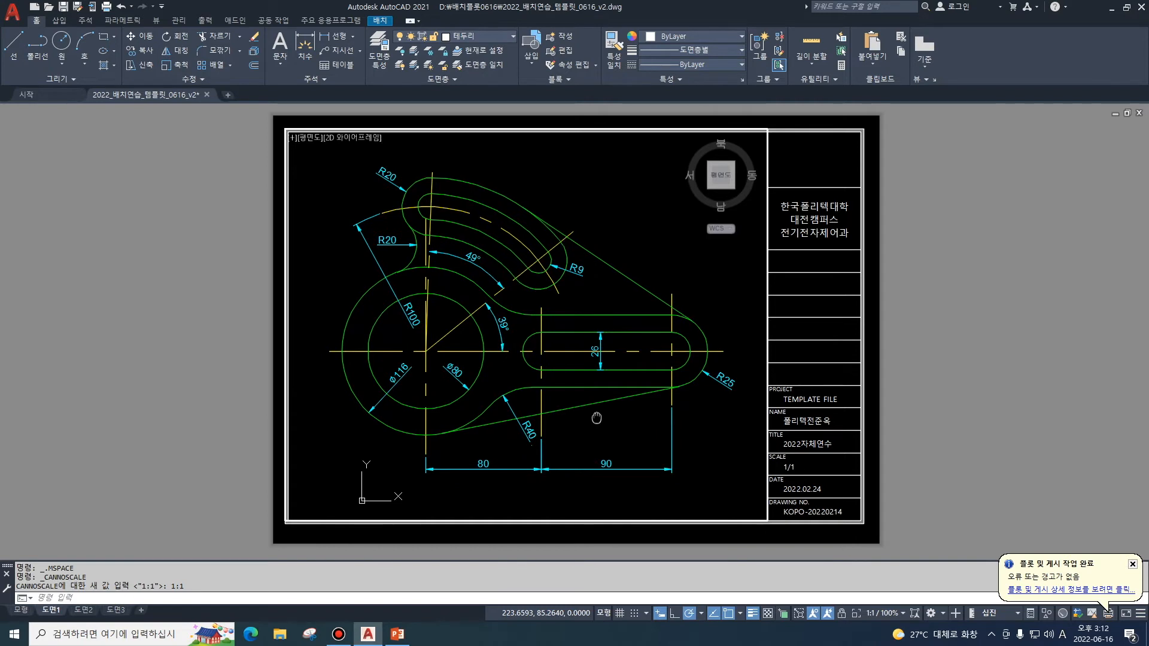
pyautogui.press('Escape')
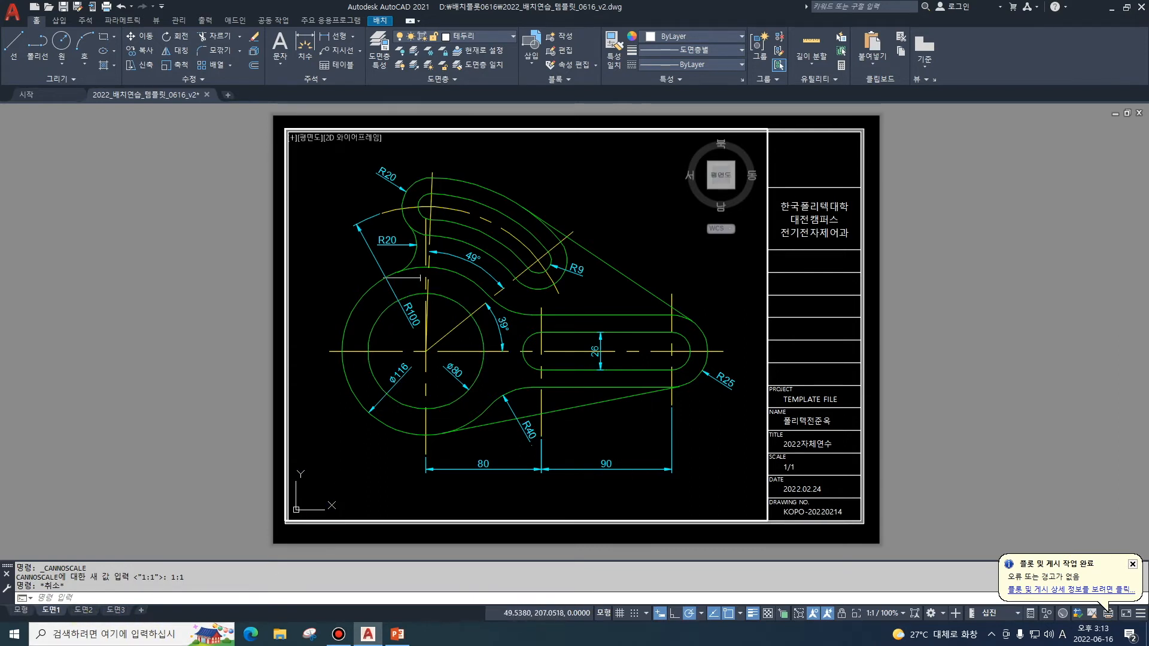
# Lock the viewport's view and test the lock by zooming out and back in over it.
pyautogui.click(842, 614)
pyautogui.scroll(-2, 612, 315)
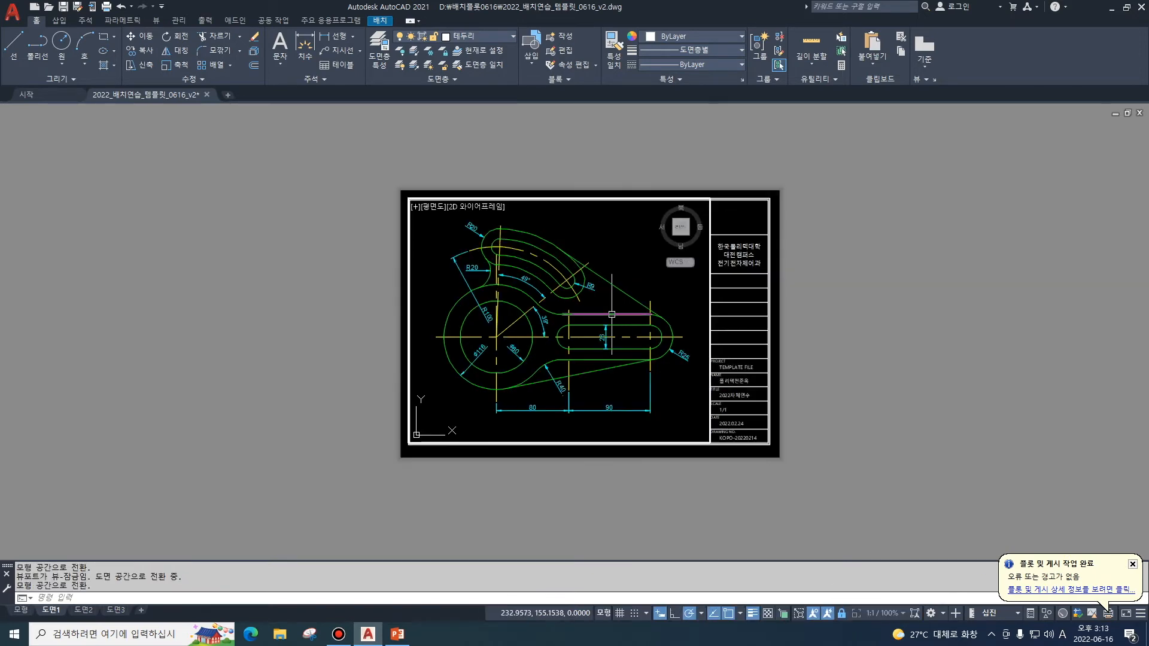
pyautogui.scroll(2, 611, 314)
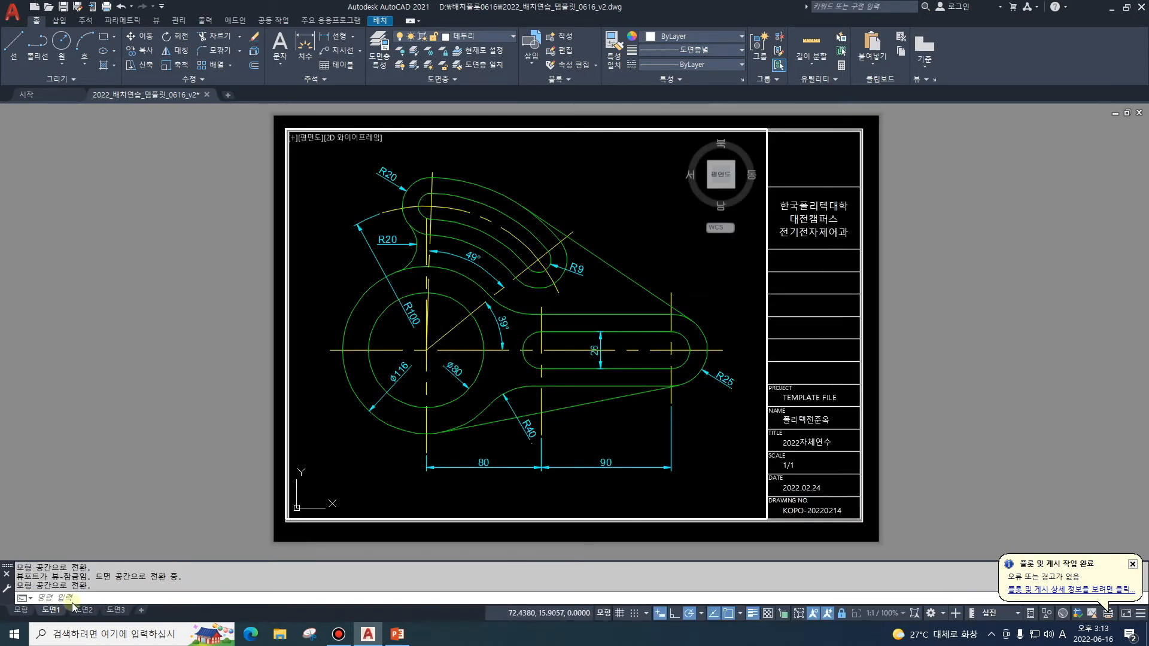
# Preview how the 도면1 layout will plot with monochrome.ctb, and cancel the plot without printing.
pyautogui.hotkey('ctrl', 'p')
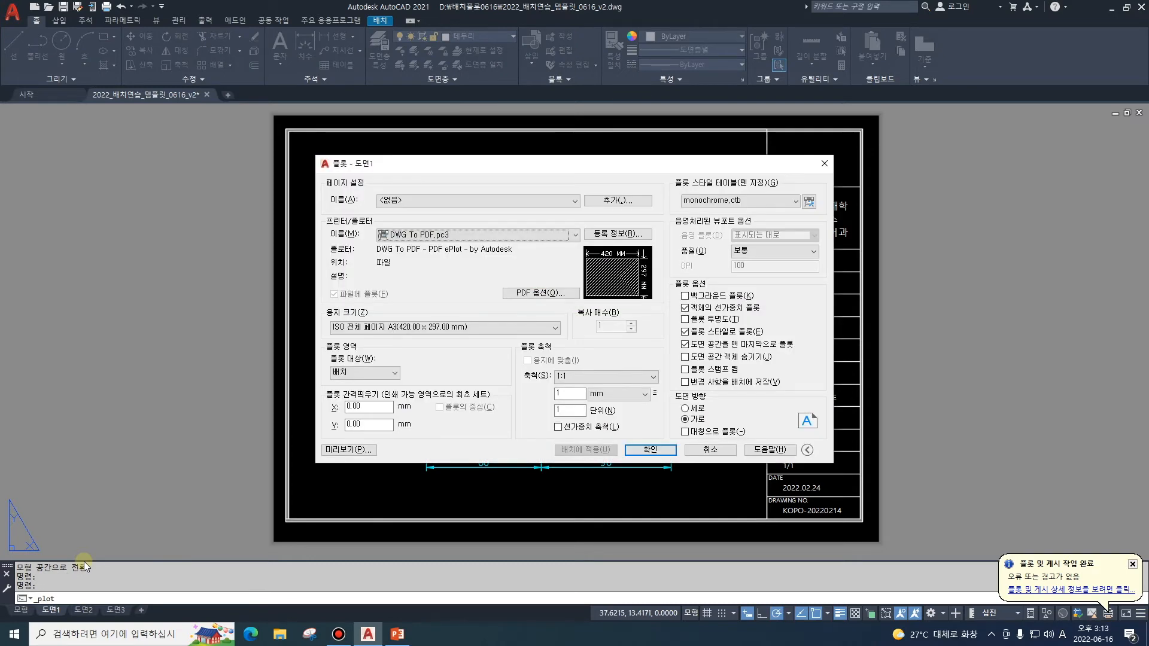
pyautogui.click(349, 450)
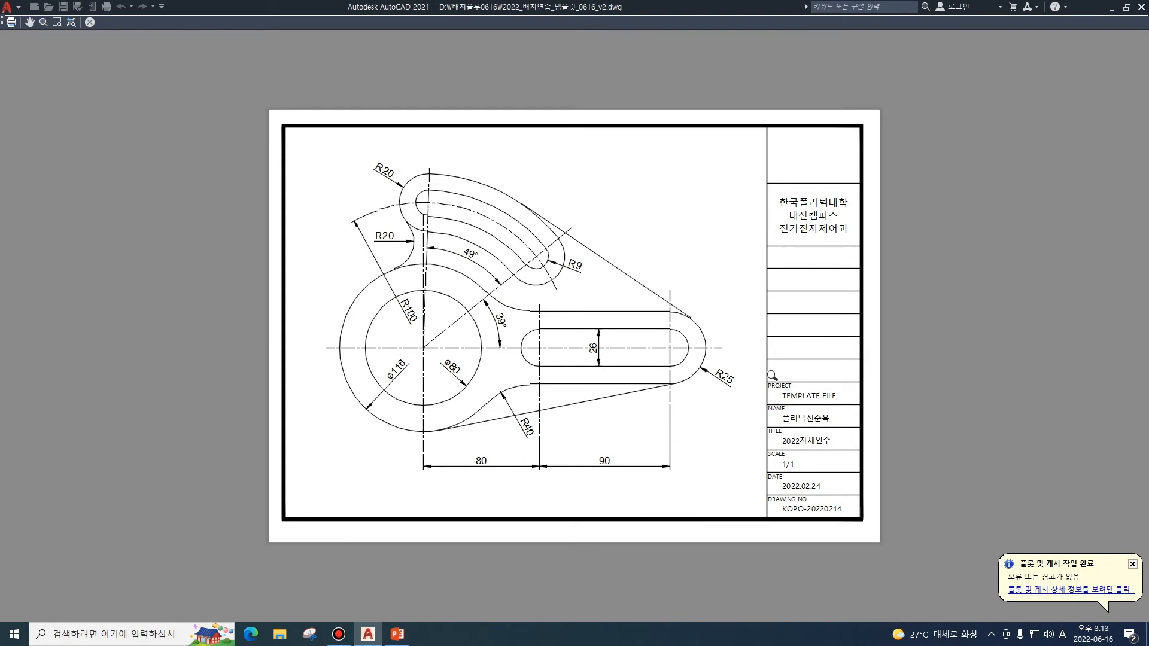
pyautogui.press('Escape')
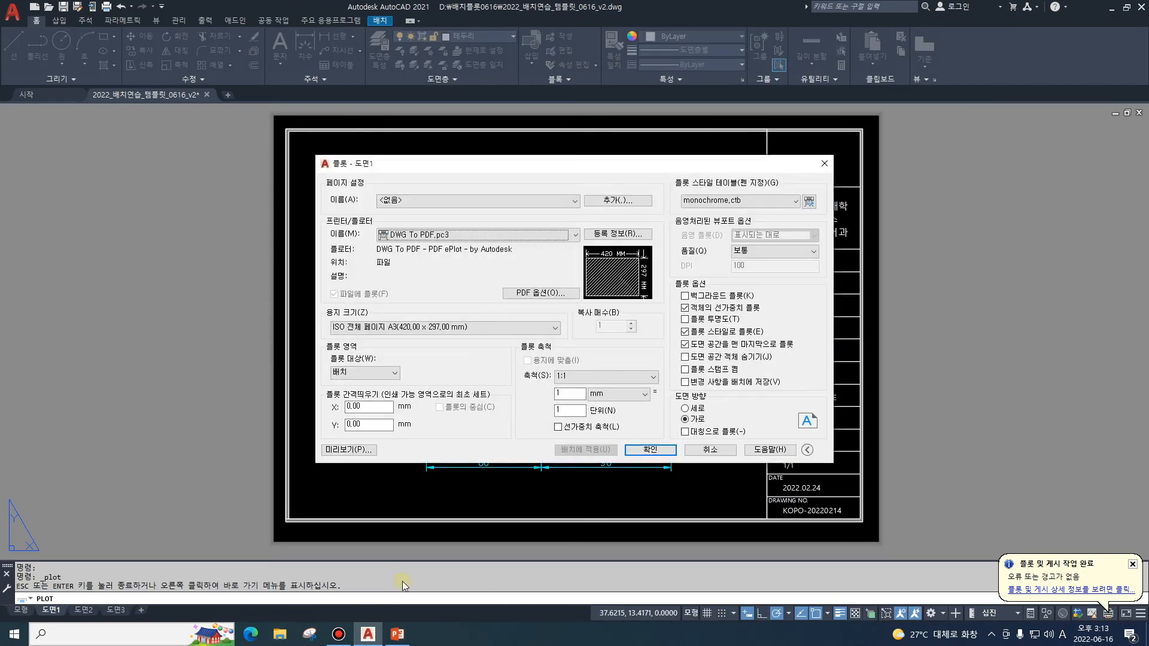
pyautogui.click(710, 450)
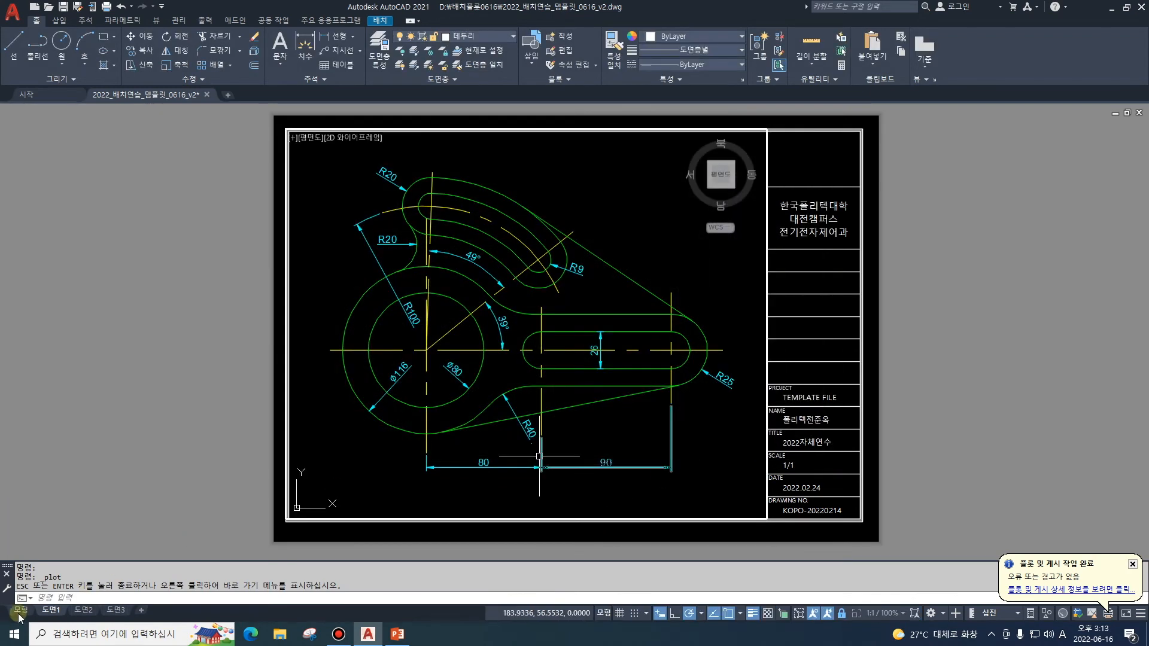
# Compare the framed drawings in model space with the part shown through the viewport on the 도면1 sheet.
pyautogui.click(21, 610)
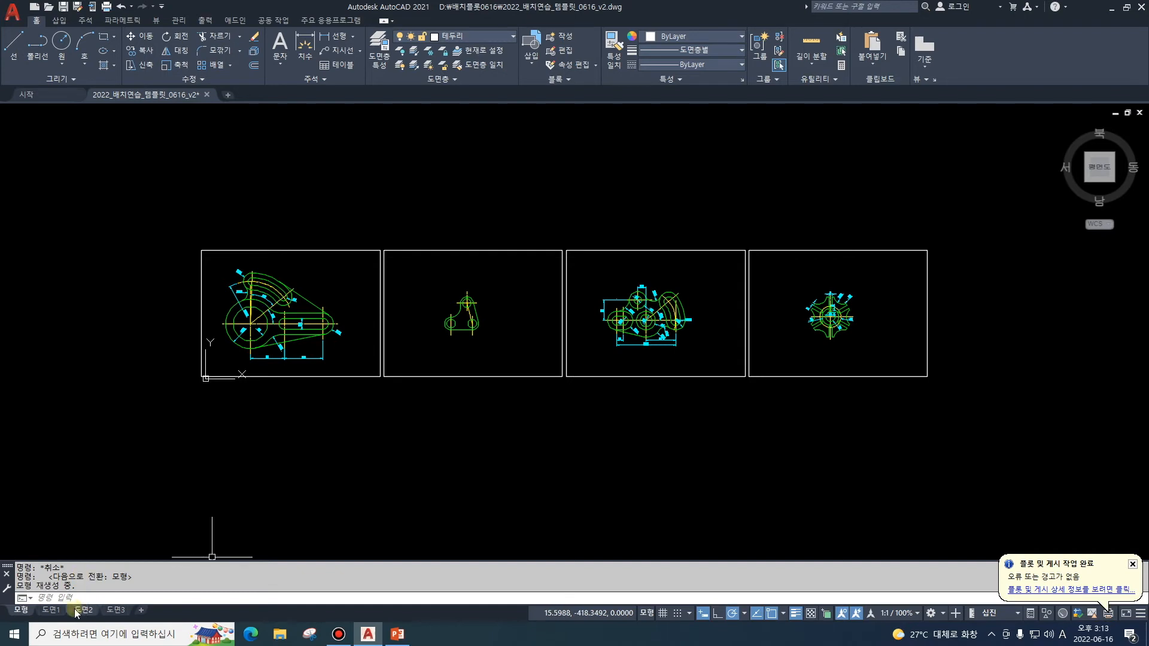
pyautogui.click(50, 610)
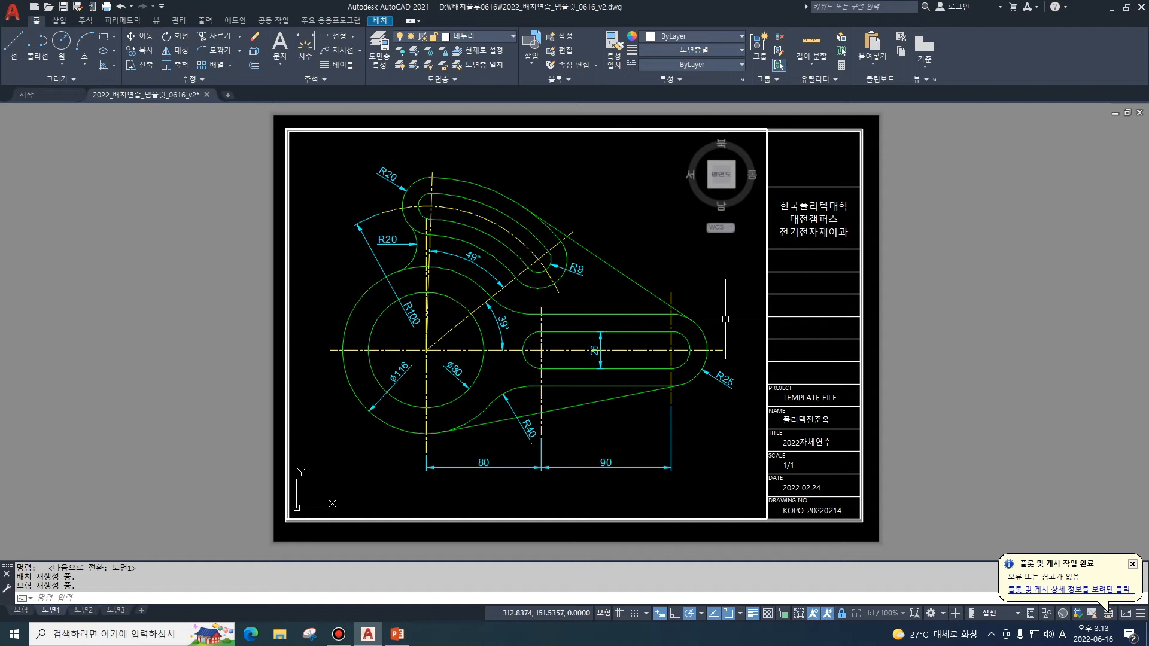
pyautogui.doubleClick(868, 360)
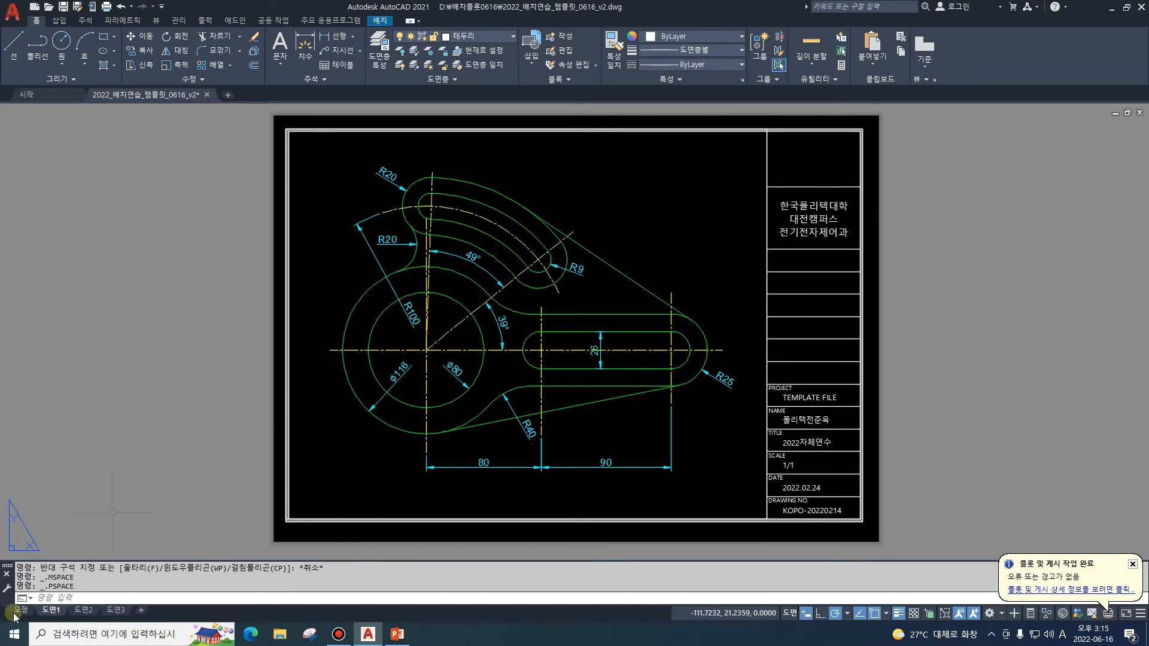
pyautogui.moveTo(18, 613)
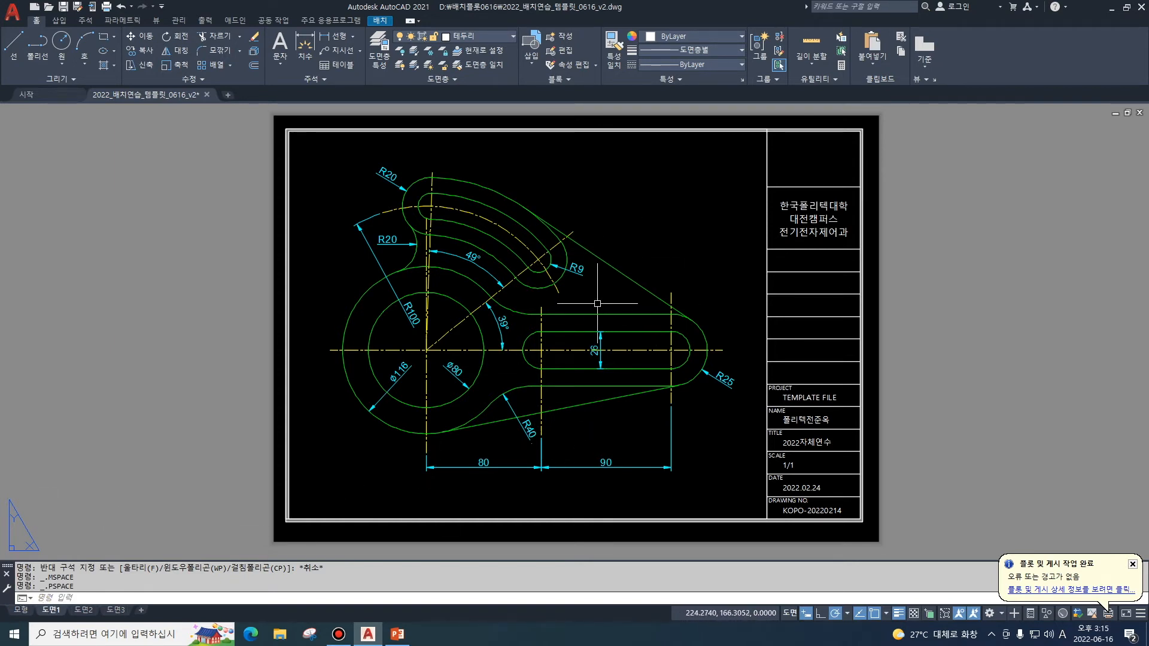
pyautogui.click(21, 610)
pyautogui.scroll(4, 256, 335)
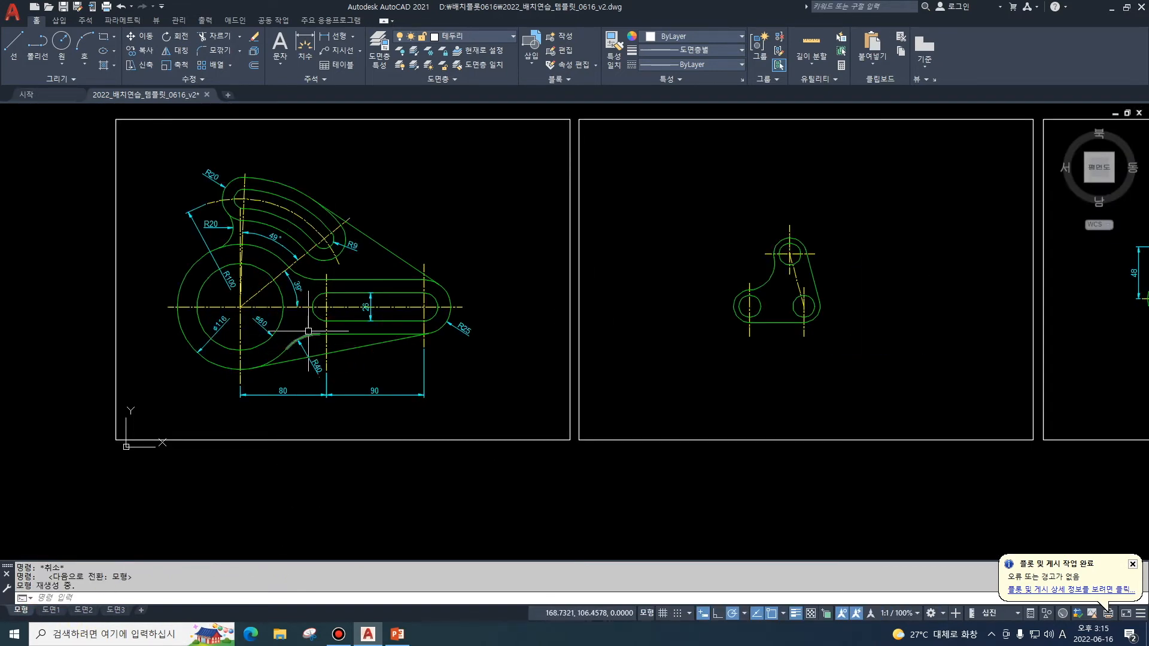
pyautogui.click(51, 609)
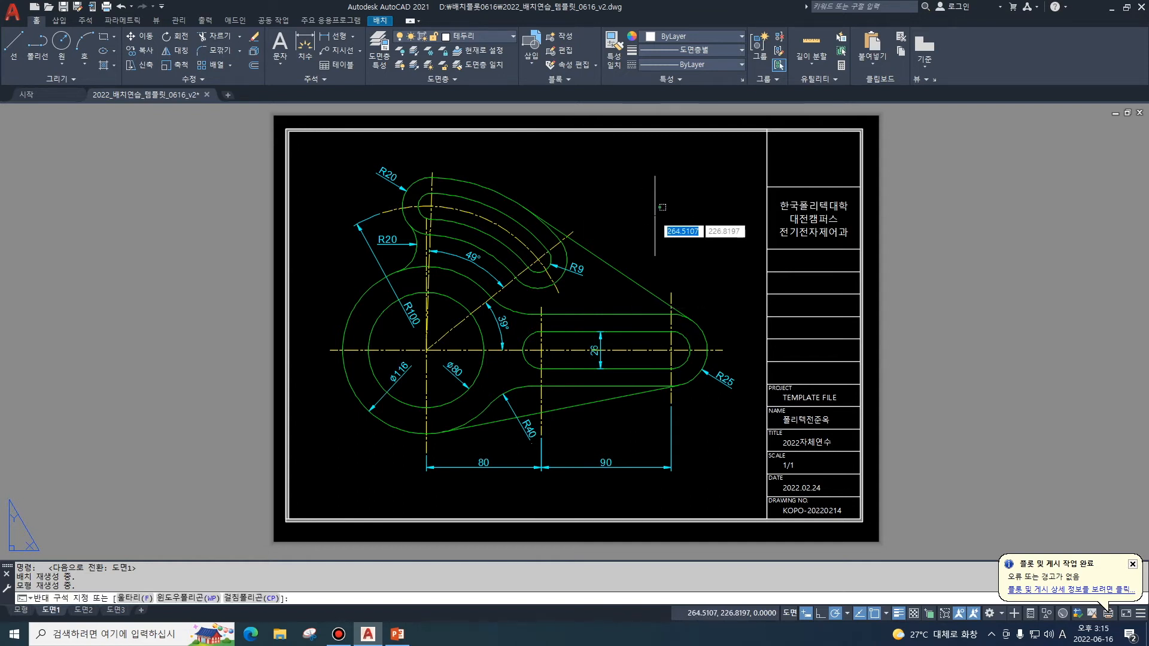
# Activate and unlock the part viewport on 도면1, and arrange the Layer Properties Manager so its viewport override columns are readable.
pyautogui.doubleClick(655, 215)
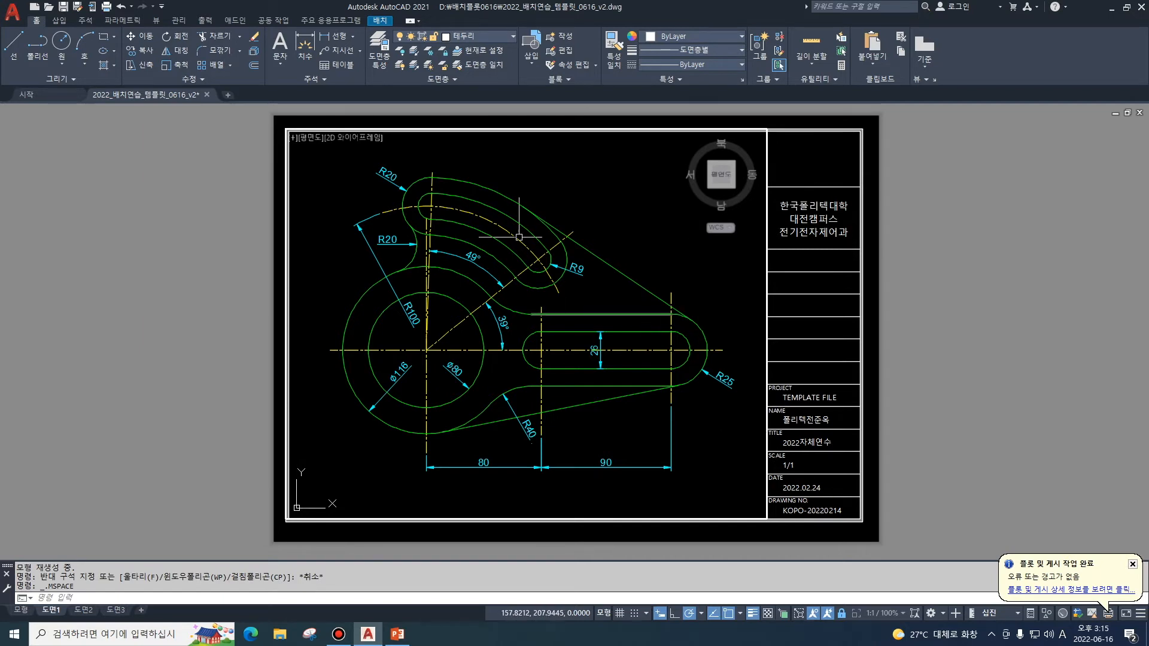
pyautogui.click(841, 616)
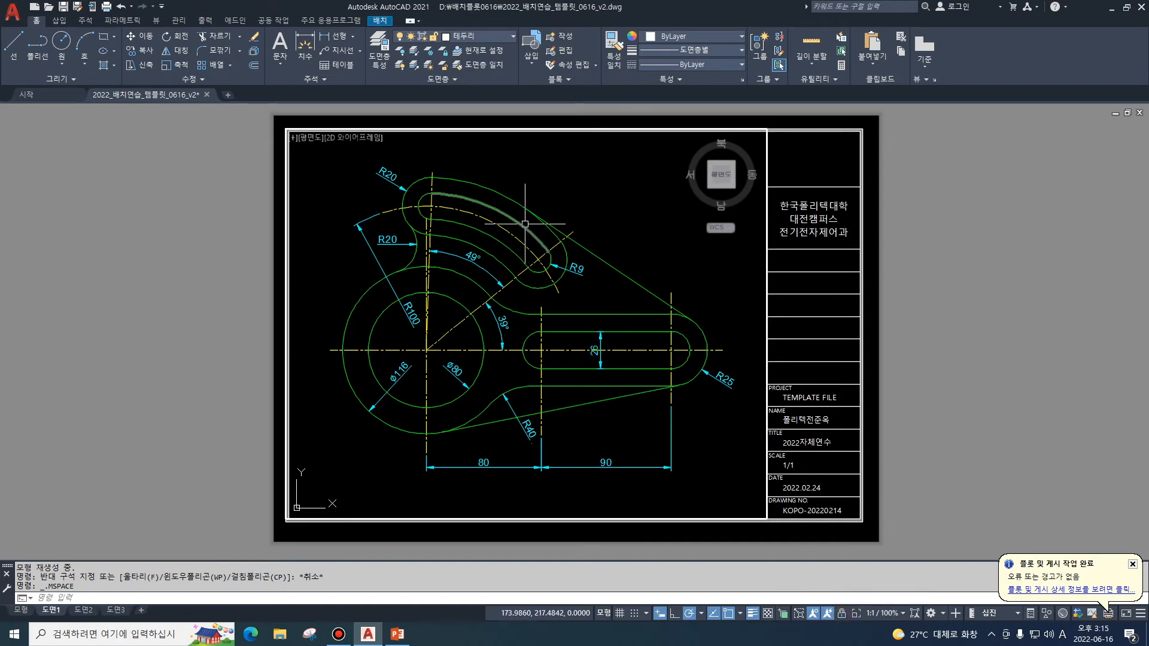
pyautogui.click(379, 47)
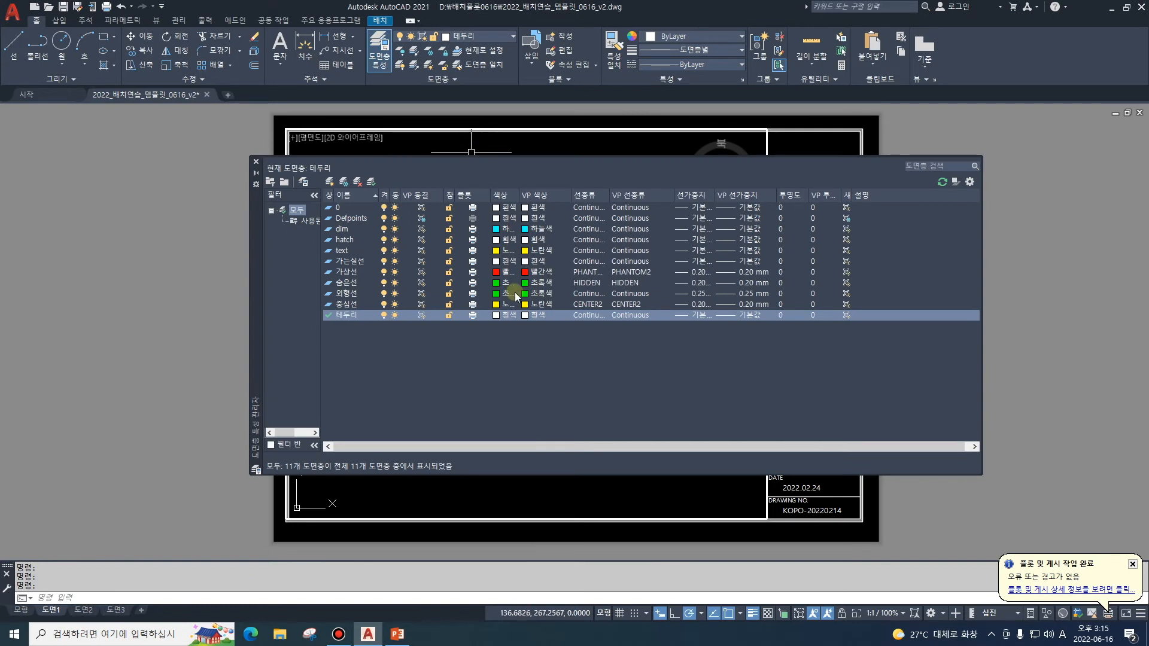
pyautogui.moveTo(261, 266); pyautogui.dragTo(373, 309)
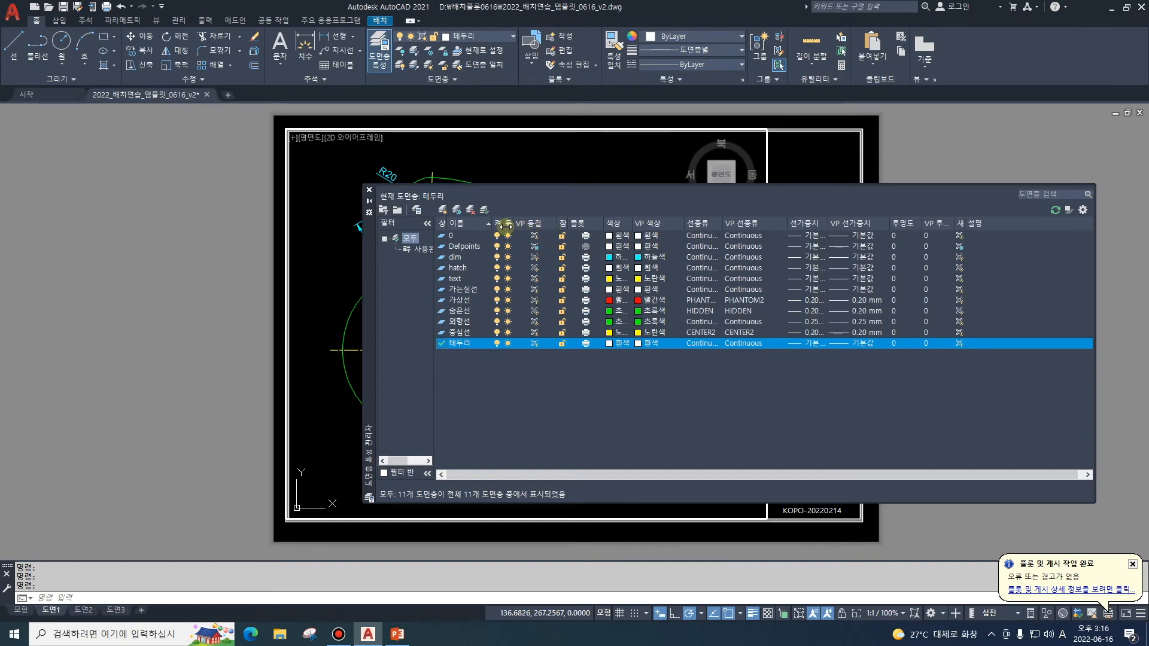
pyautogui.moveTo(506, 226); pyautogui.dragTo(566, 226)
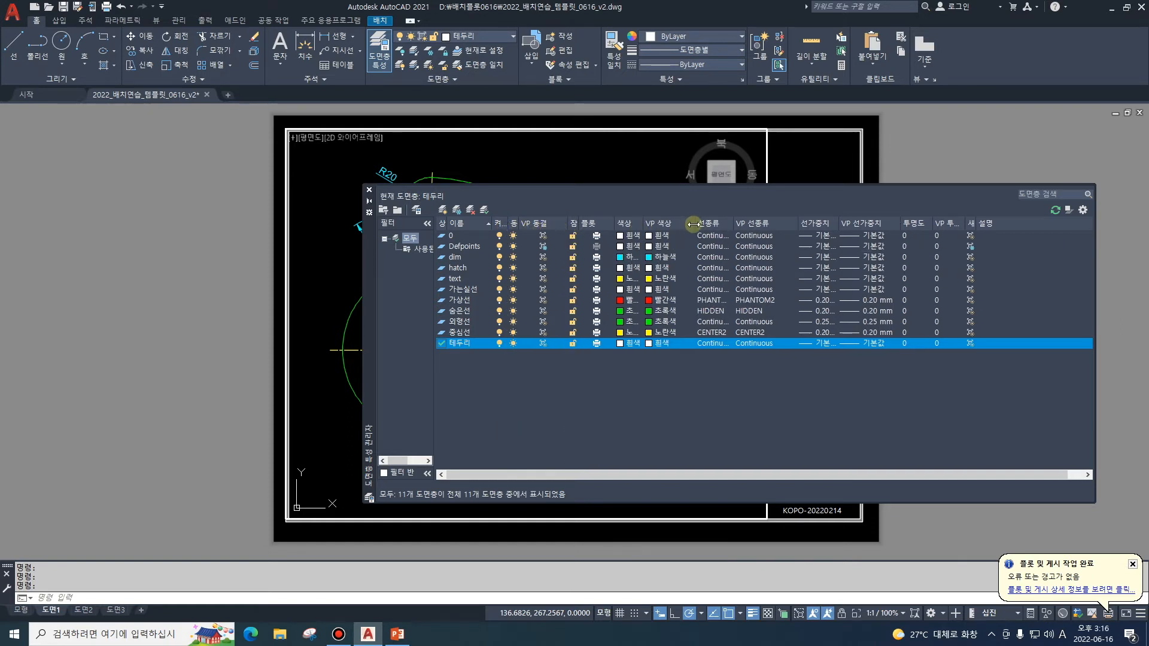
pyautogui.moveTo(693, 224); pyautogui.dragTo(697, 224)
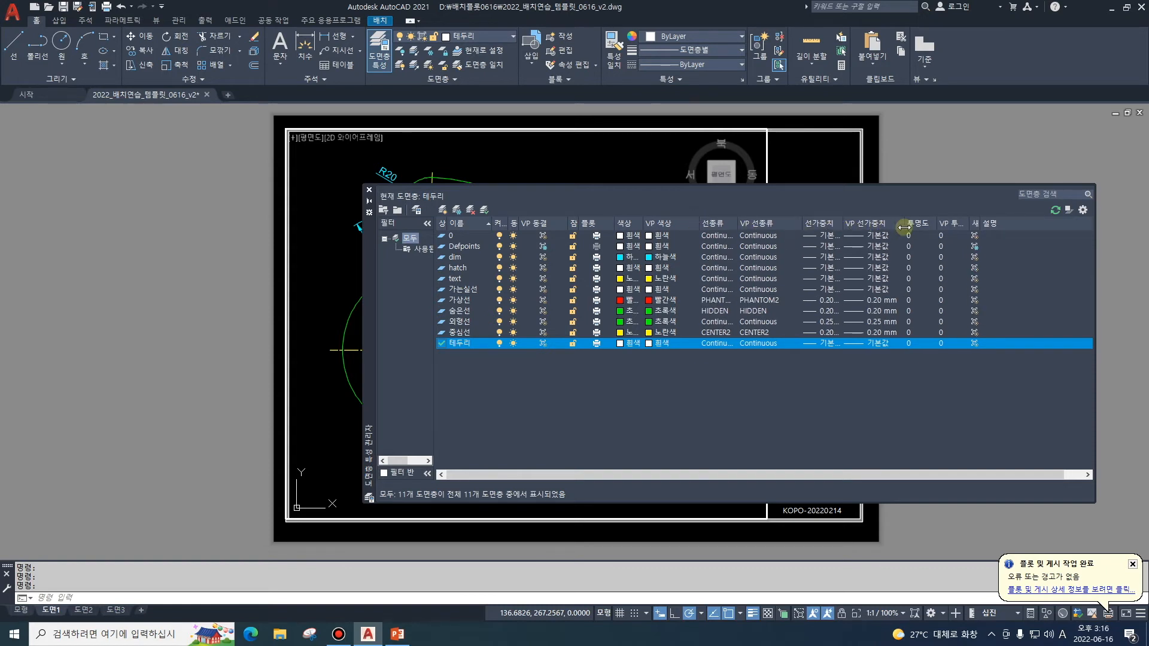
pyautogui.moveTo(906, 225); pyautogui.dragTo(911, 226)
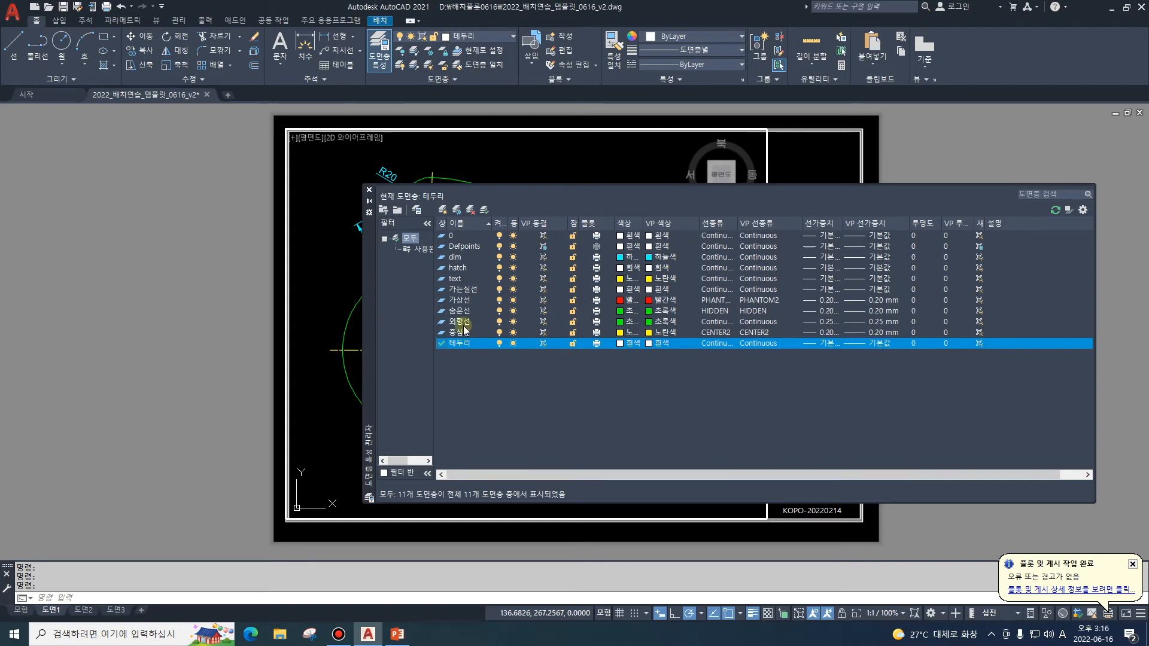
# Override the viewport colours, setting the 중심선 layer to magenta (선홍색) and the 외형선 layer to red (빨간색).
pyautogui.click(669, 332)
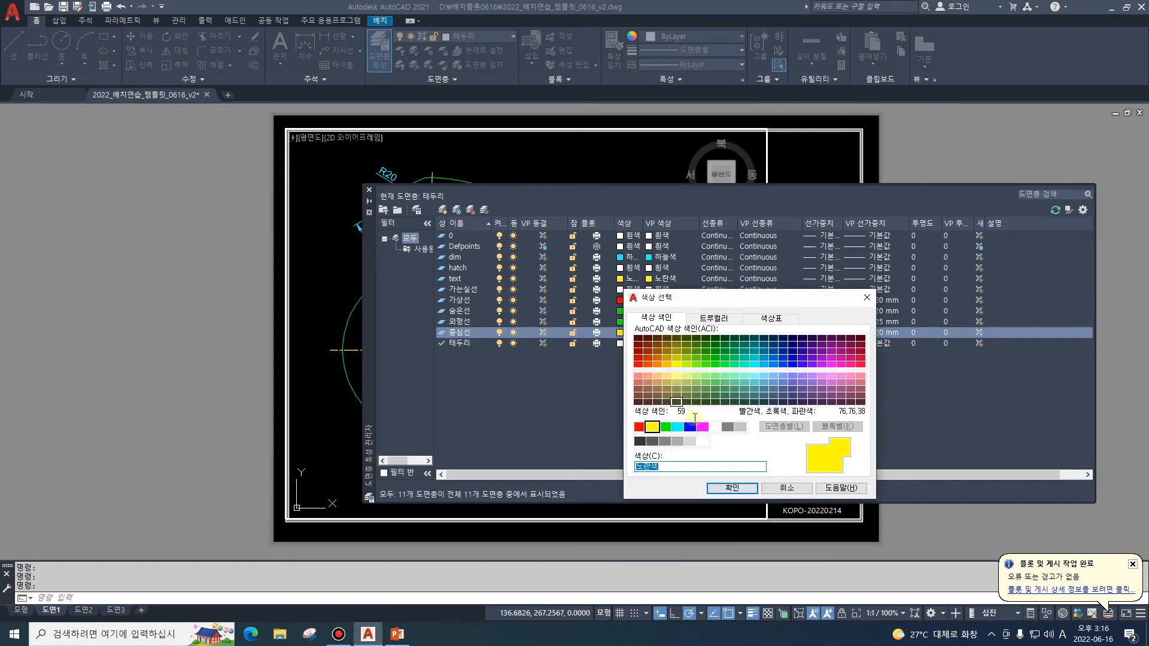
pyautogui.click(702, 426)
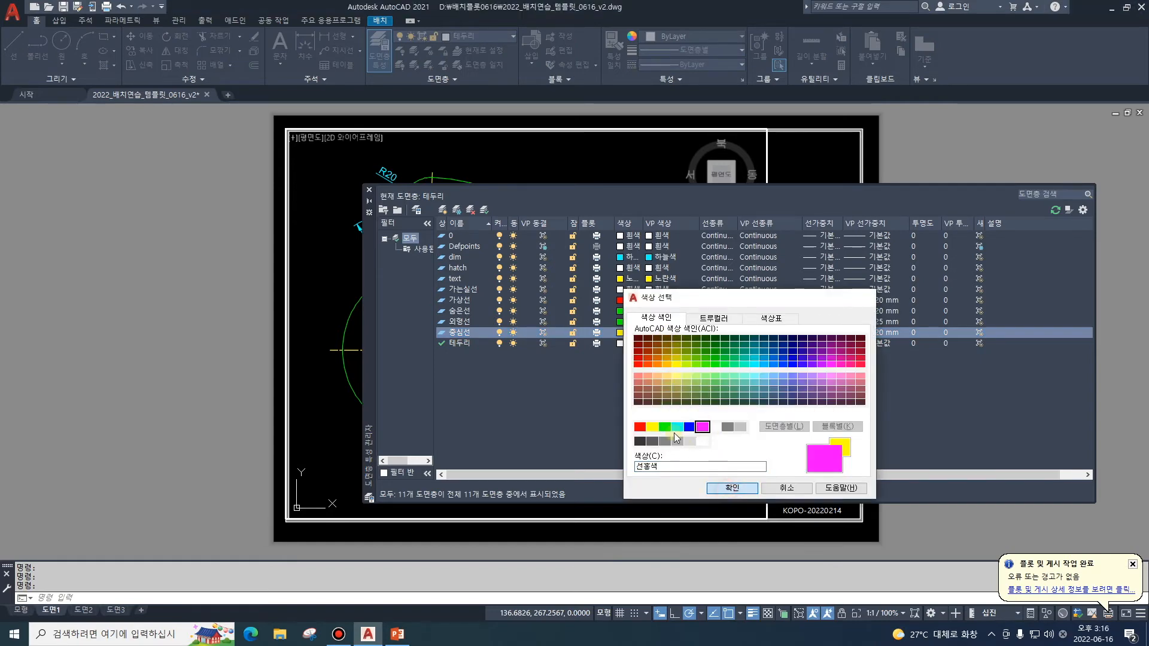
pyautogui.click(732, 488)
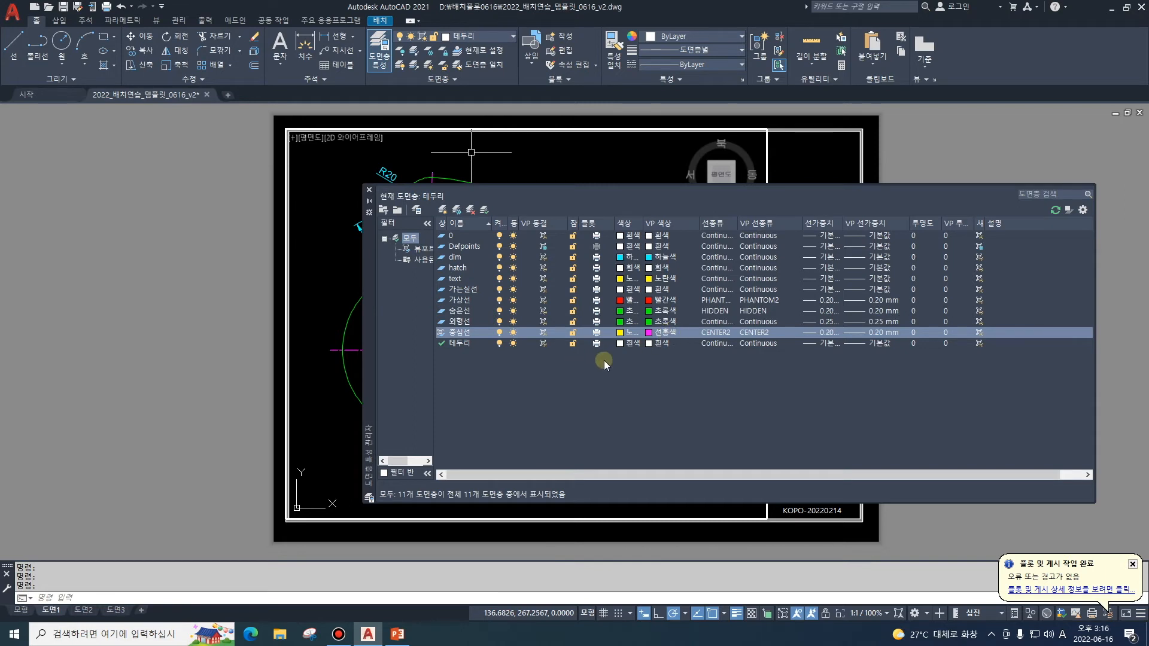
pyautogui.click(676, 322)
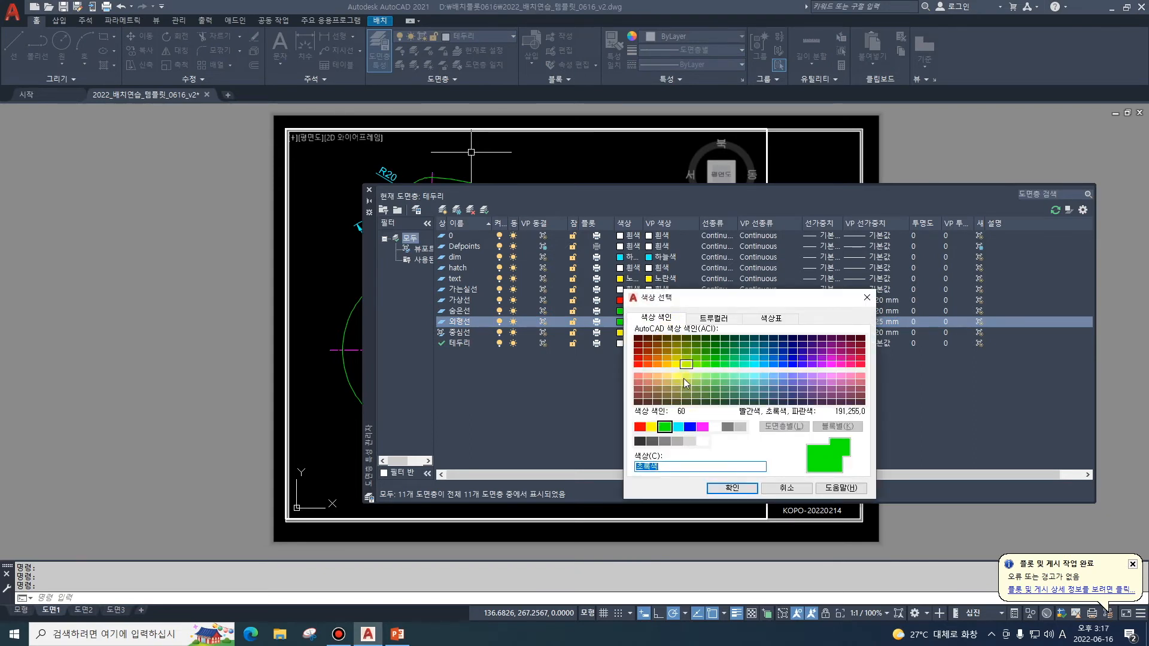
pyautogui.click(645, 430)
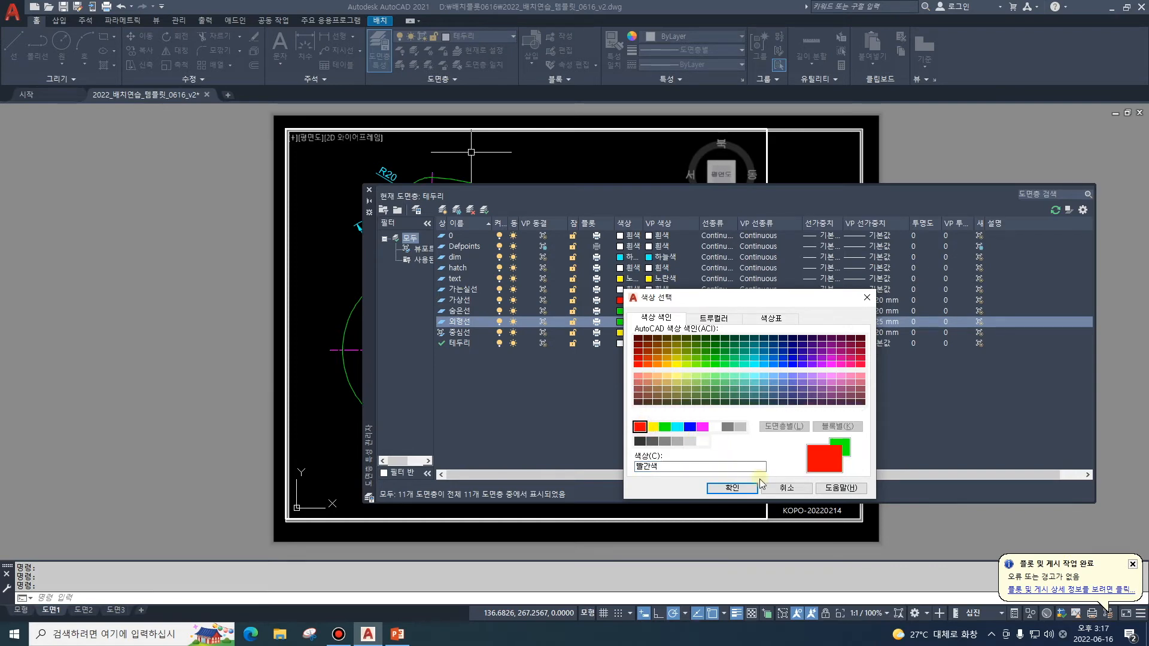
pyautogui.click(736, 488)
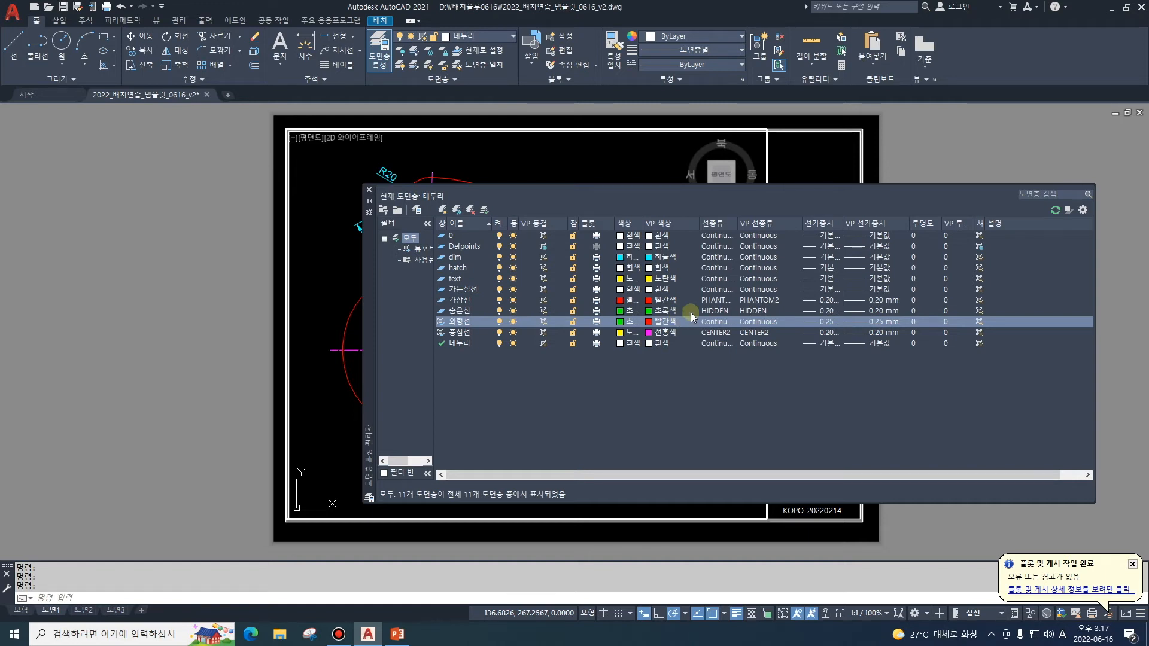
# Set the 외형선 layer's viewport lineweight to 0.40 mm, and compare the overridden sheet with model space.
pyautogui.click(882, 323)
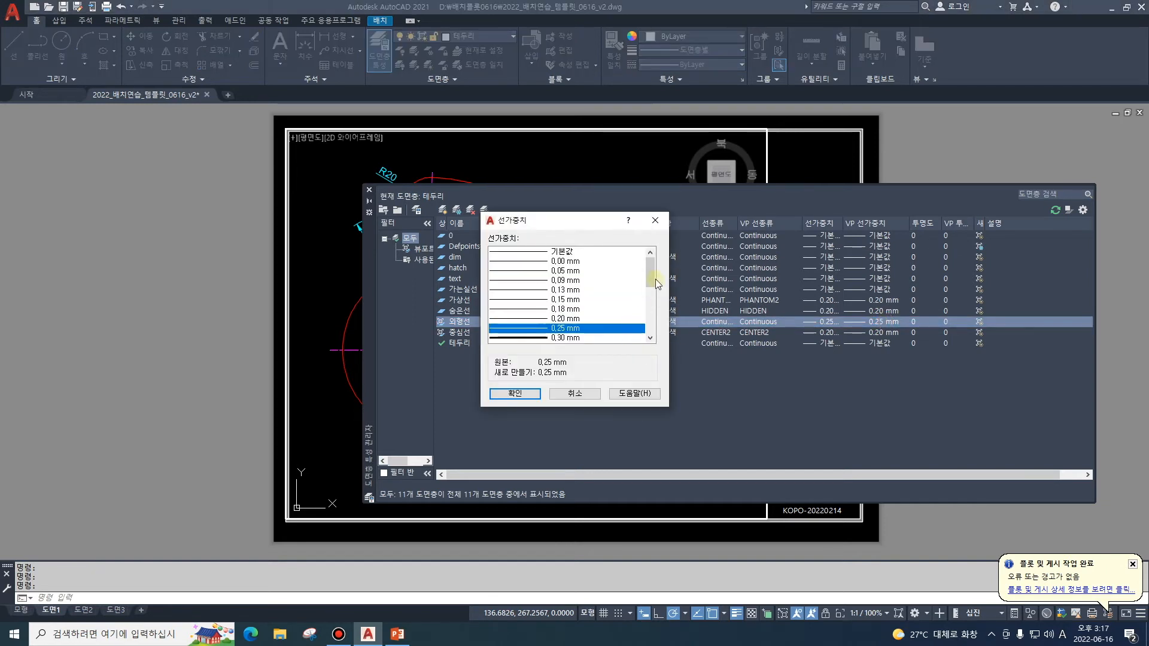
pyautogui.moveTo(648, 271); pyautogui.dragTo(644, 294)
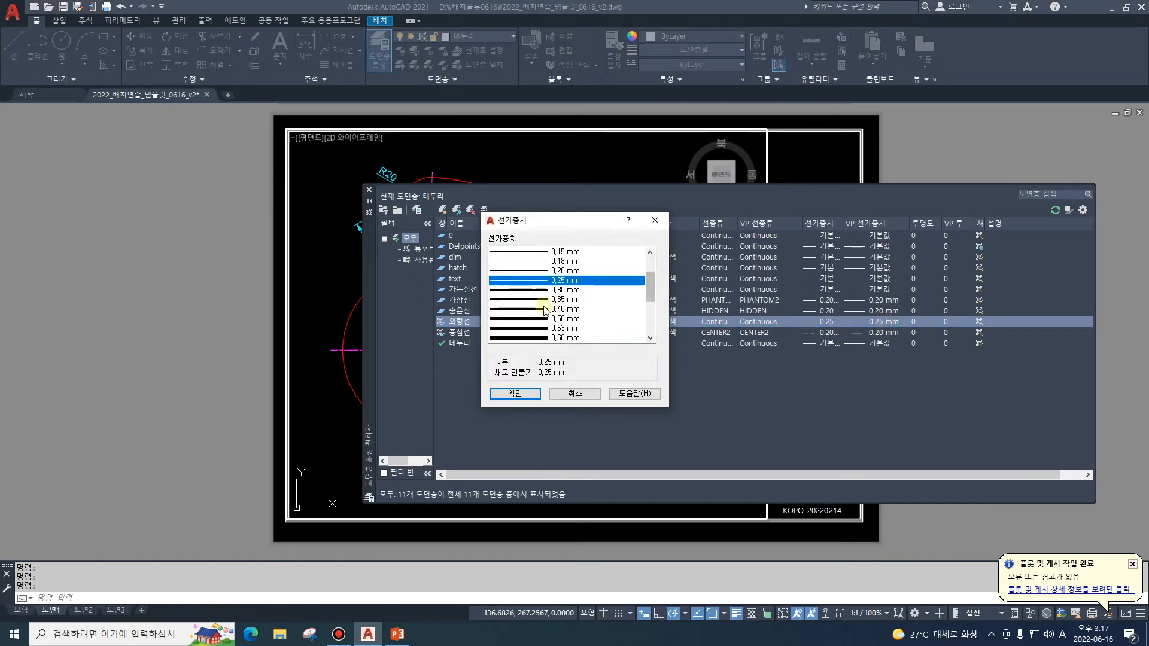
pyautogui.click(542, 309)
pyautogui.click(522, 392)
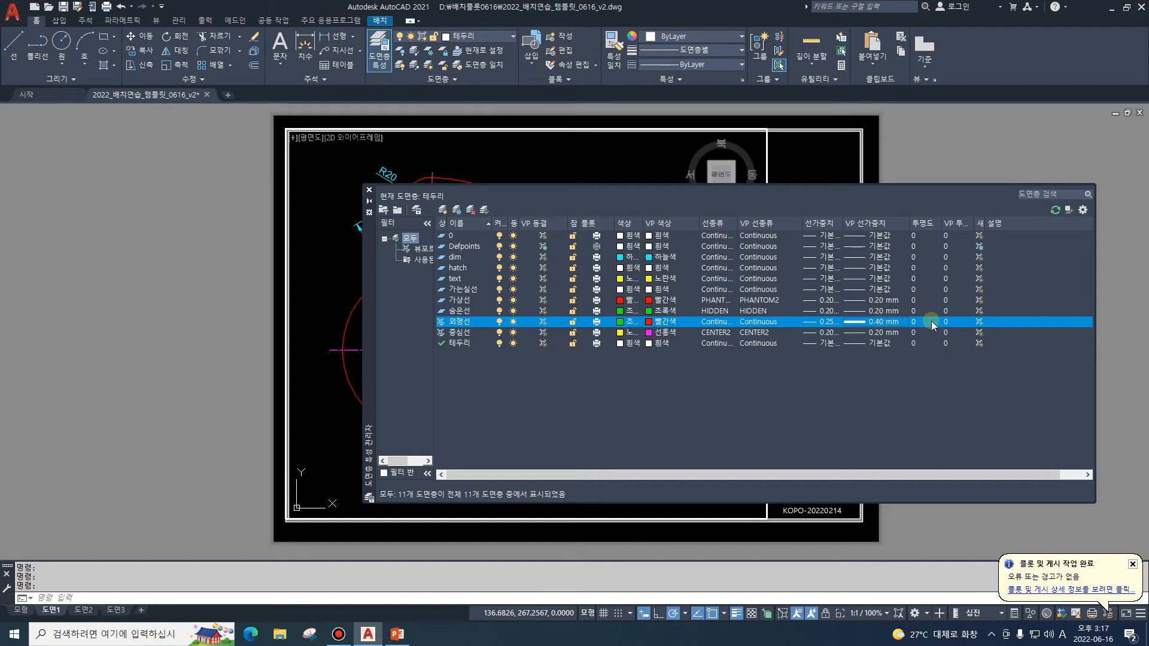
pyautogui.click(369, 190)
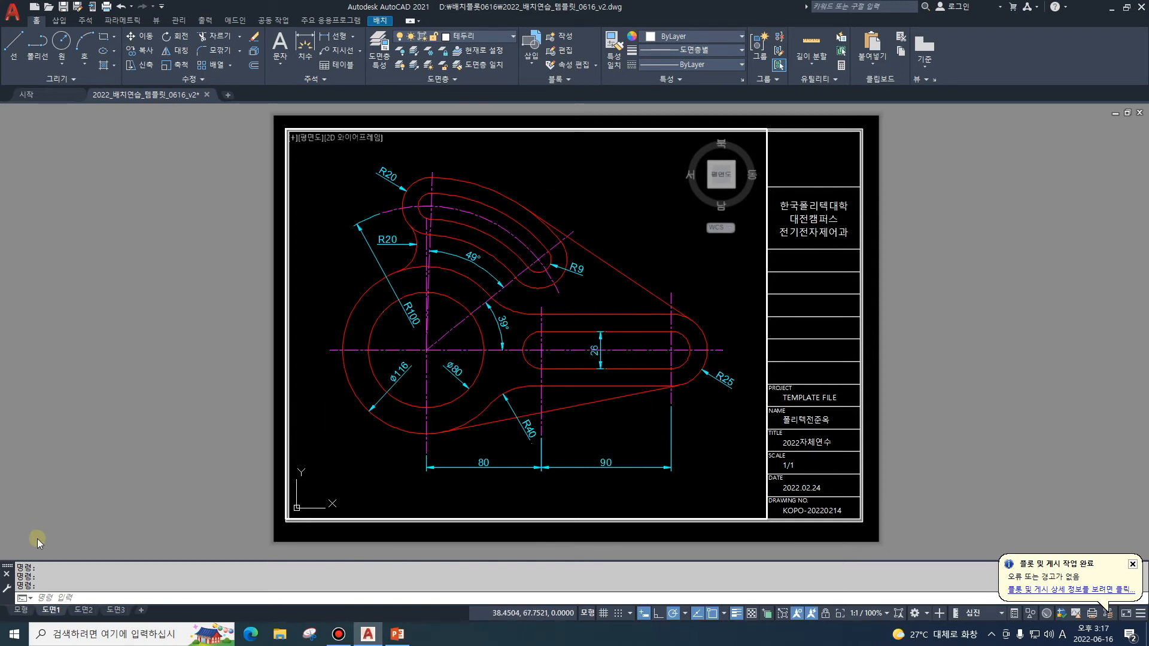
pyautogui.click(20, 609)
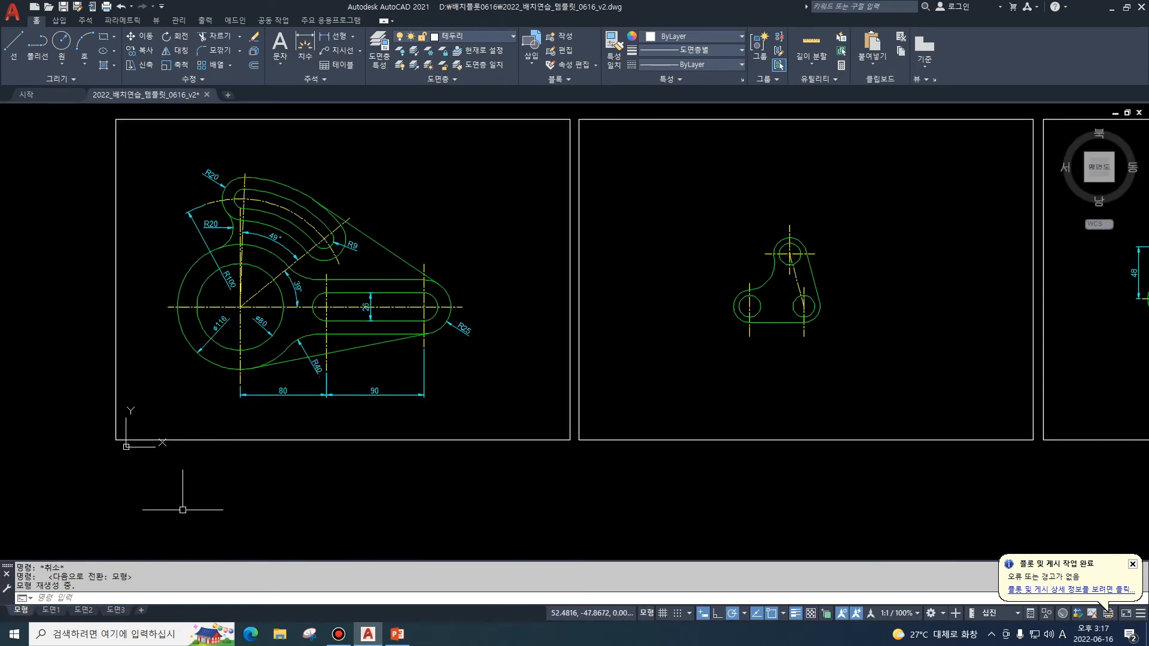
pyautogui.click(51, 609)
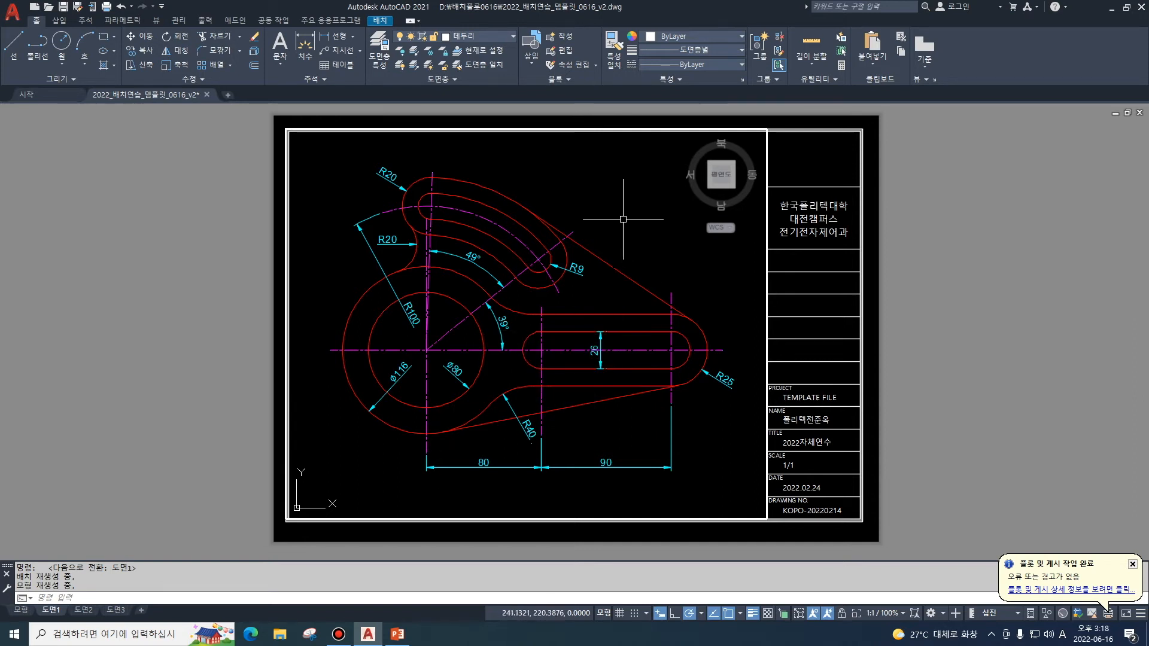
# Freeze the 중심선 and dim layers in the active 도면1 viewport only.
pyautogui.click(379, 49)
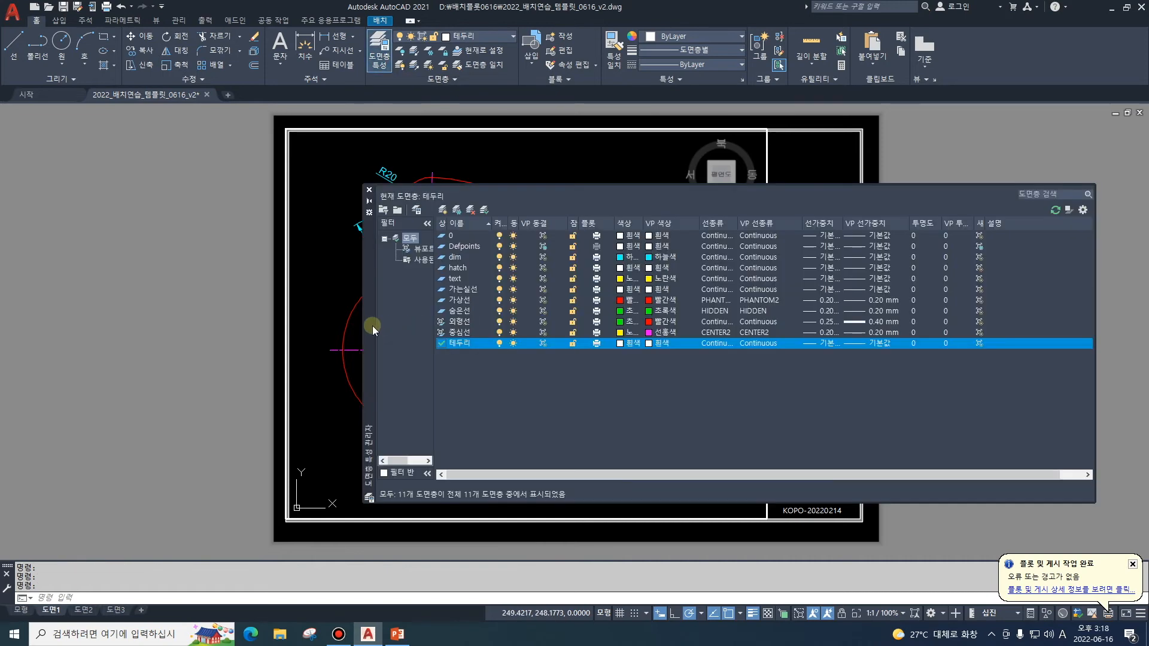
pyautogui.moveTo(372, 326); pyautogui.dragTo(176, 318)
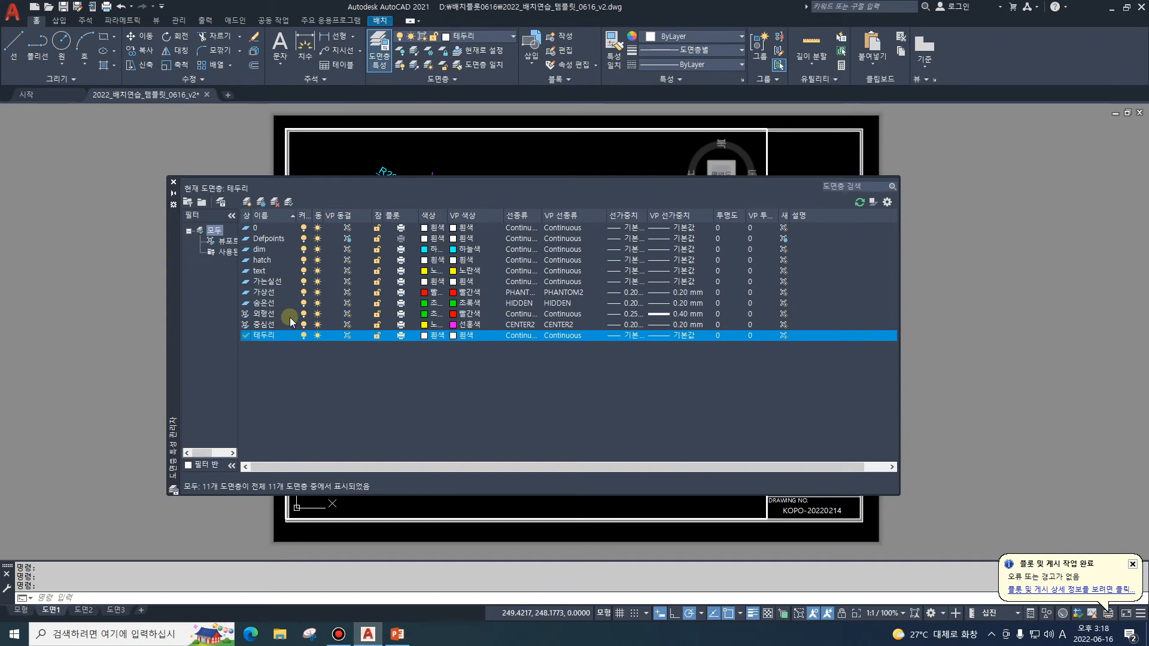
pyautogui.click(350, 324)
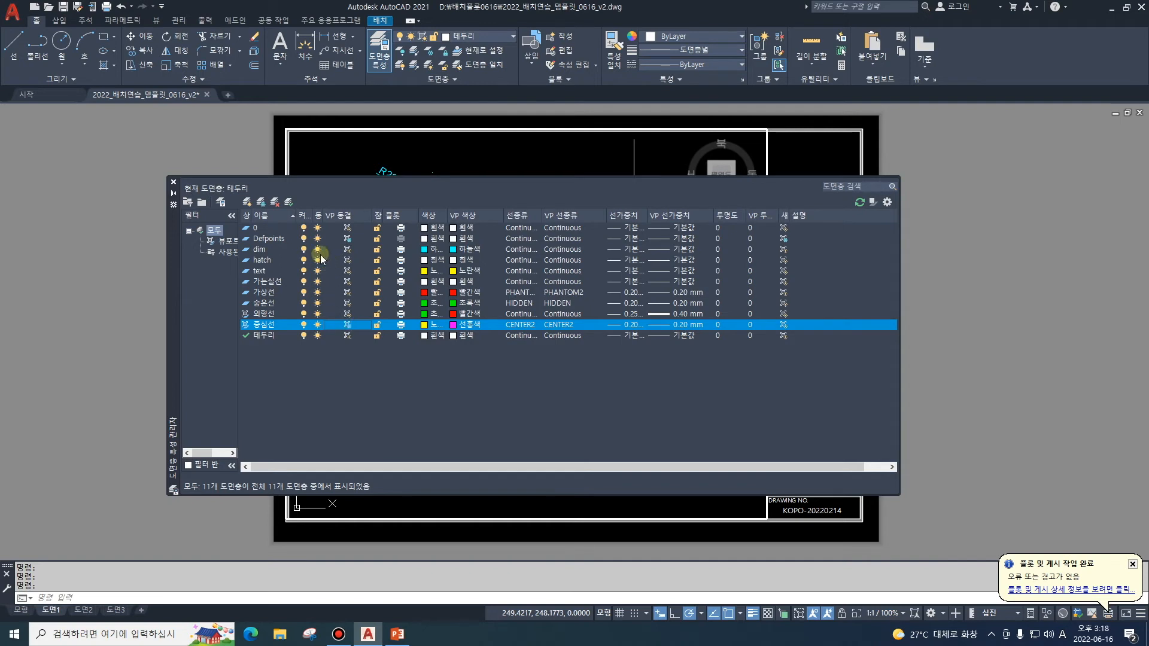
pyautogui.click(346, 251)
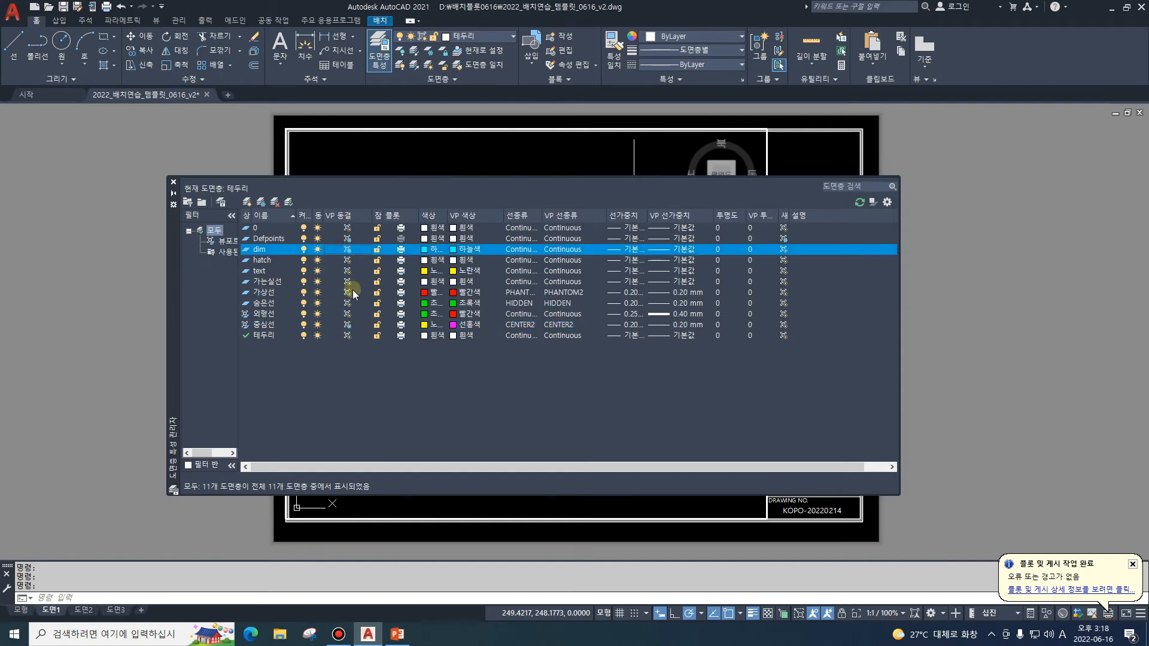
pyautogui.click(174, 182)
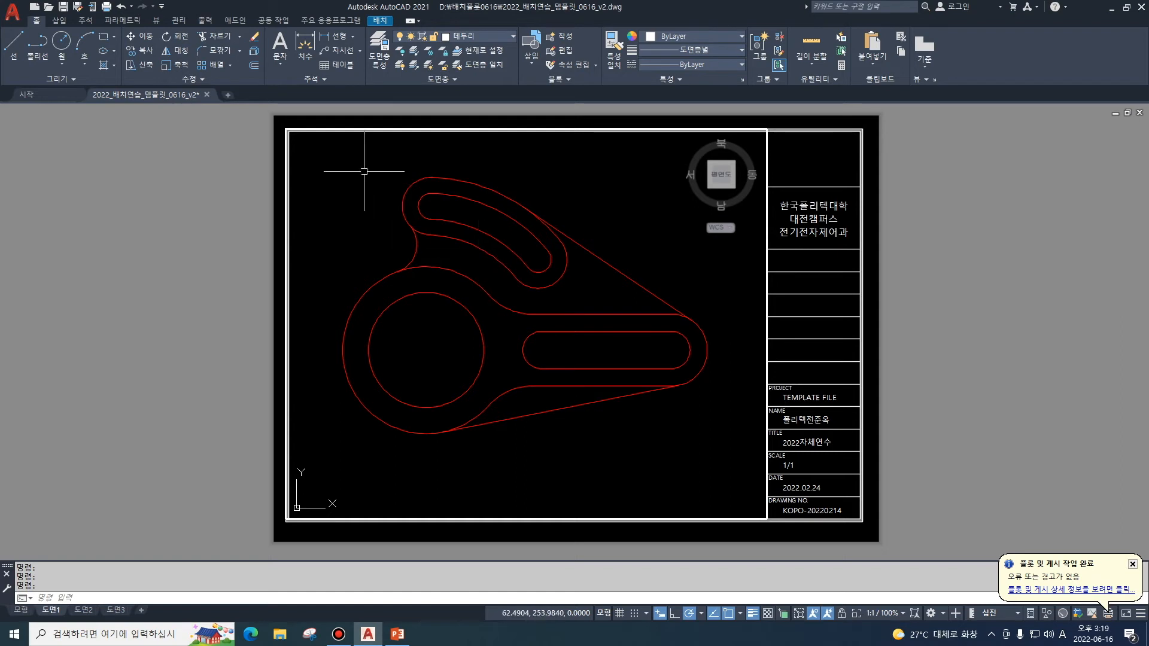
# Thaw the 중심선 and dim layers in the active 도면1 viewport, and close the layer manager.
pyautogui.click(379, 56)
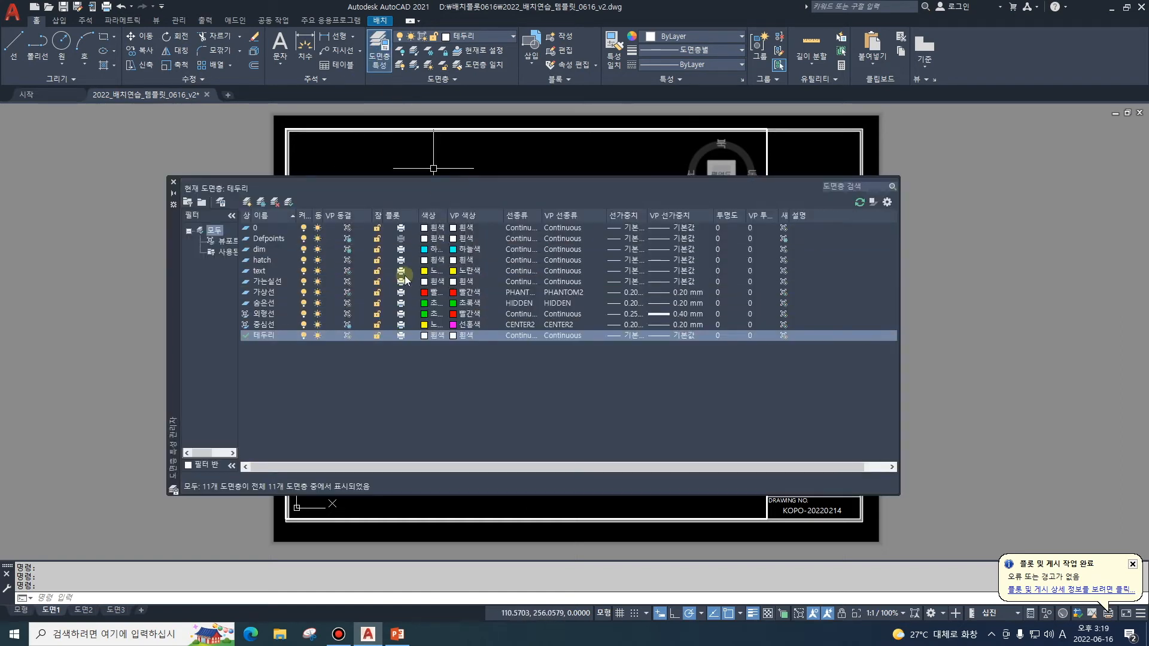
pyautogui.click(352, 325)
pyautogui.click(350, 249)
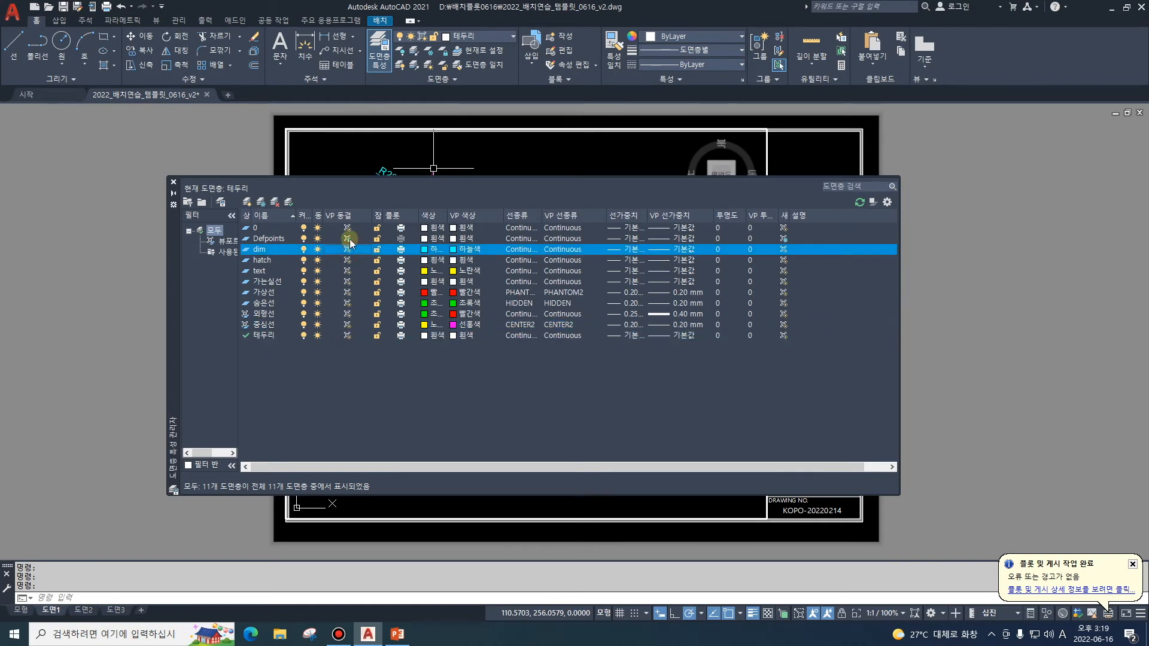
pyautogui.click(350, 239)
pyautogui.click(174, 182)
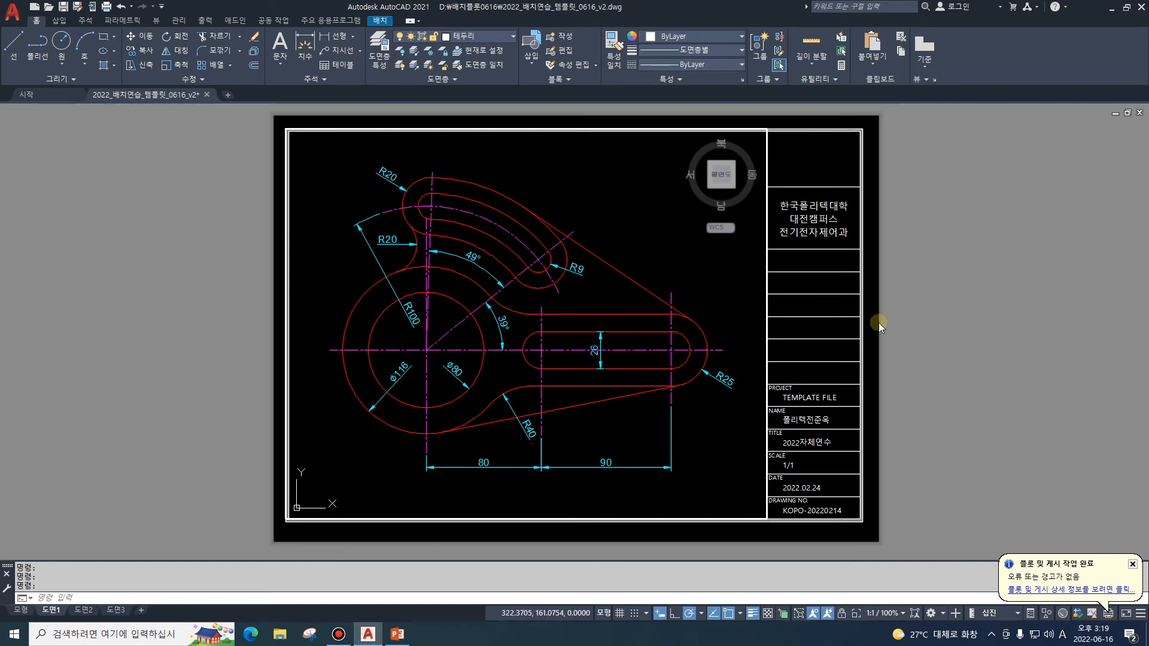
# Return to paper space and place unrotated single-line text 도면1 in the title block's empty uppermost cell.
pyautogui.doubleClick(942, 351)
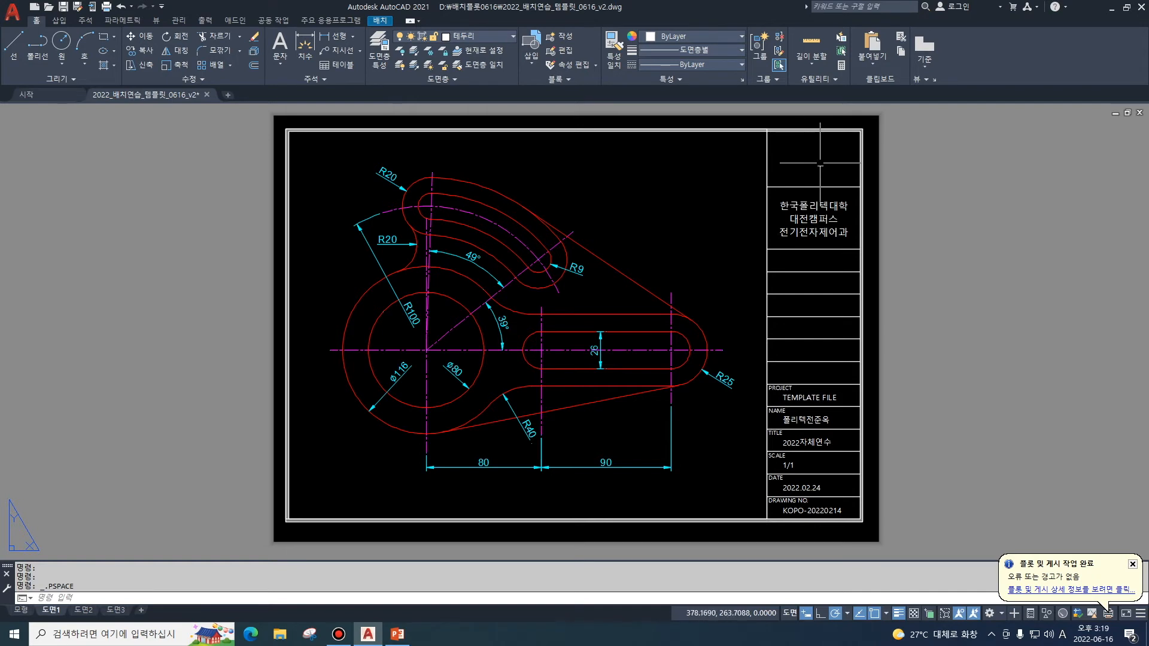
pyautogui.write('DT')
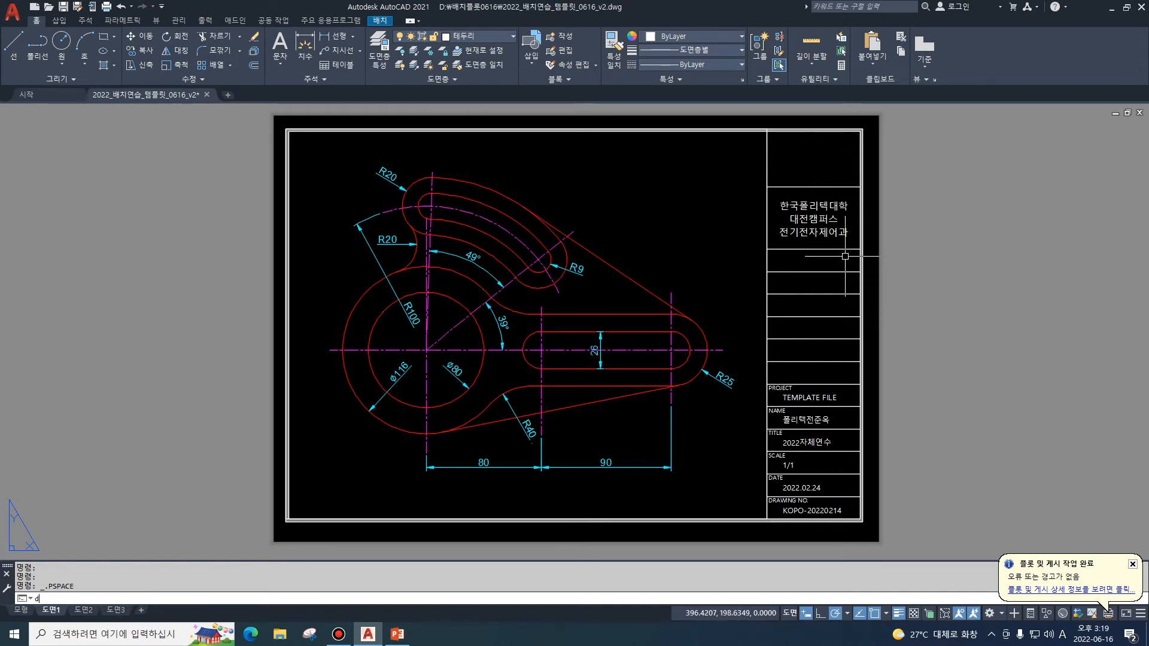
pyautogui.press('Return')
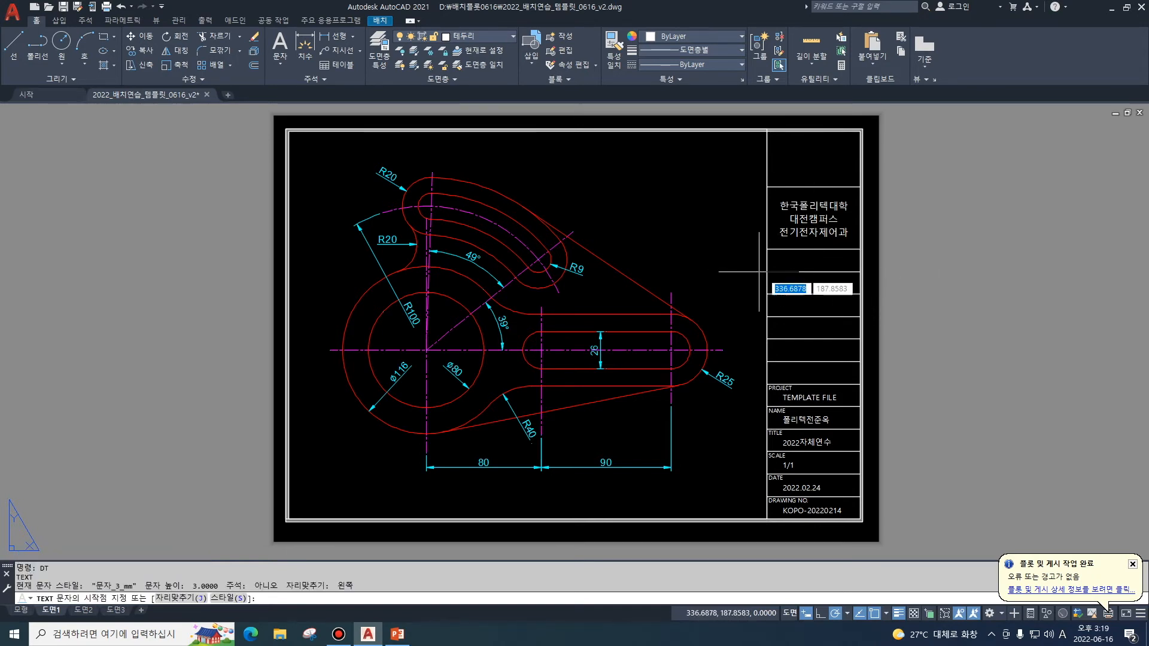
pyautogui.click(787, 167)
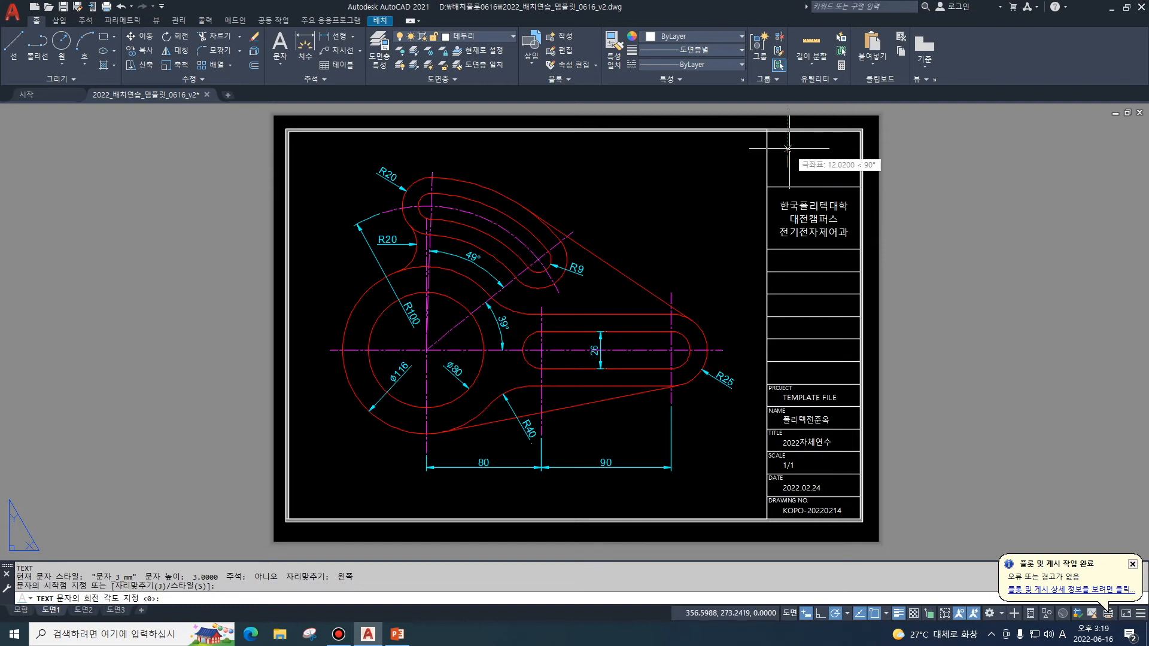
pyautogui.click(788, 148)
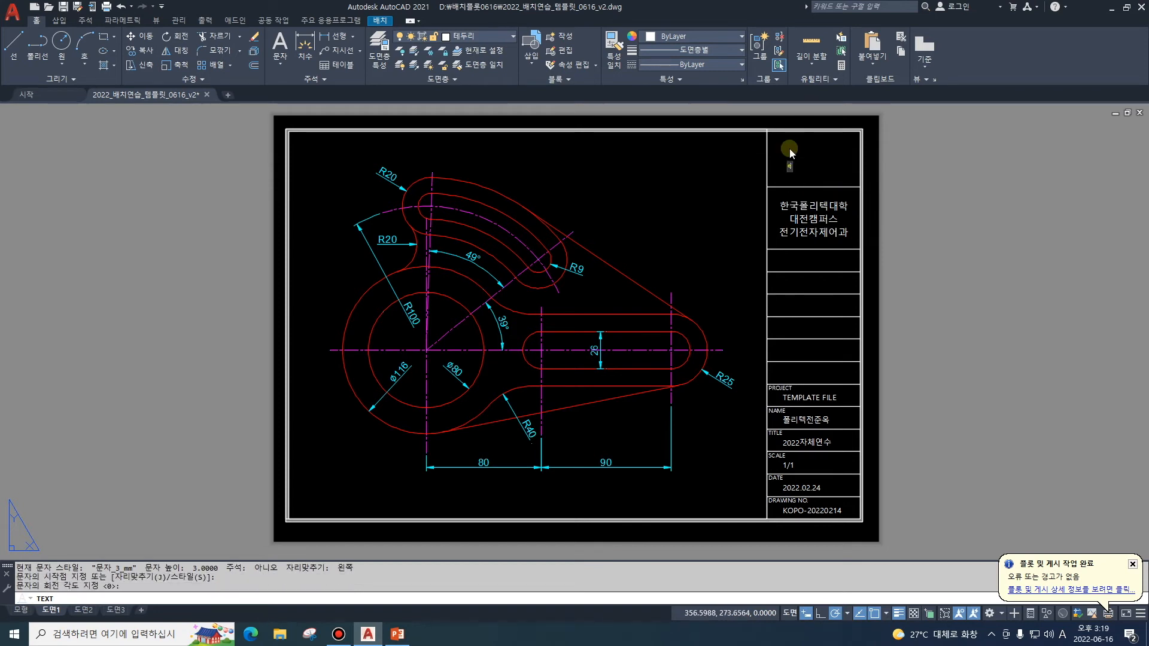
pyautogui.press('Hangul')
pyautogui.write('ㄷㅗ면1')
pyautogui.press('Return')
pyautogui.press('Return')
pyautogui.press('Escape')
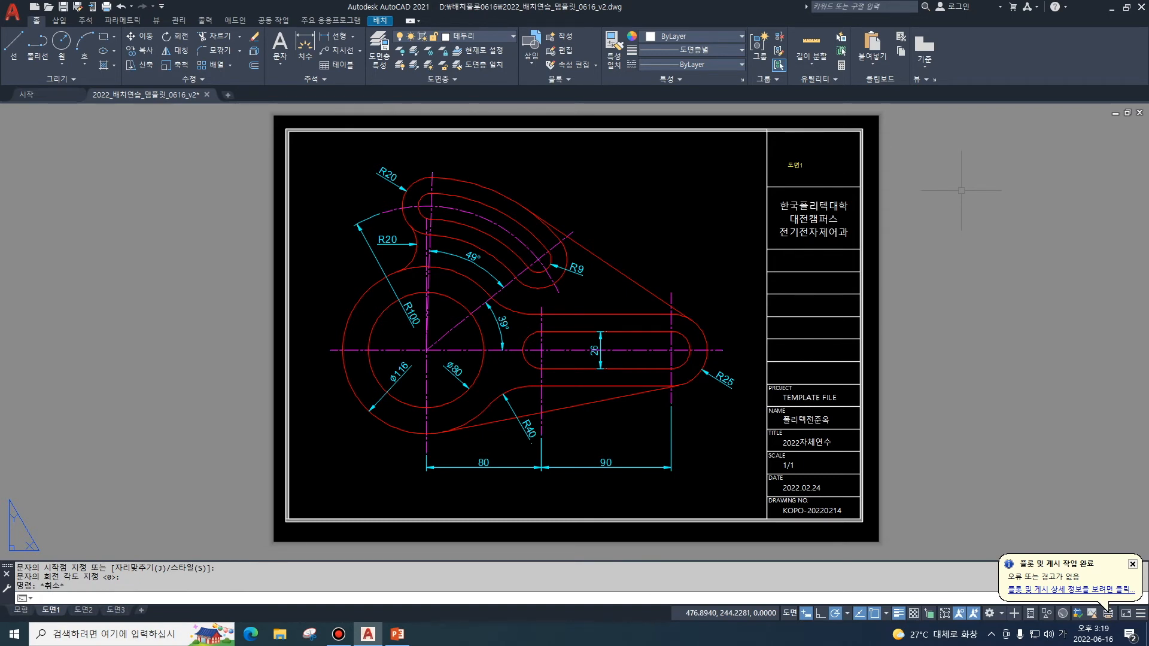
# Scale up the 도면1 text in the title block so it suits the uppermost cell as a heading.
pyautogui.write('sc')
pyautogui.press('Return')
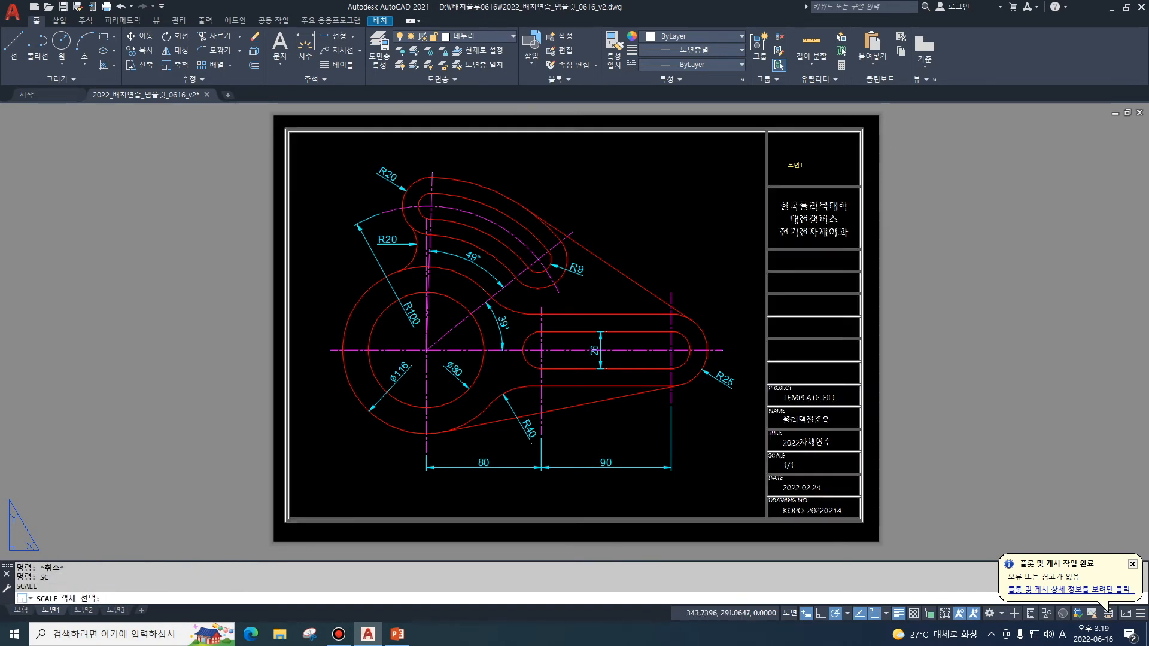
pyautogui.click(796, 165)
pyautogui.press('Return')
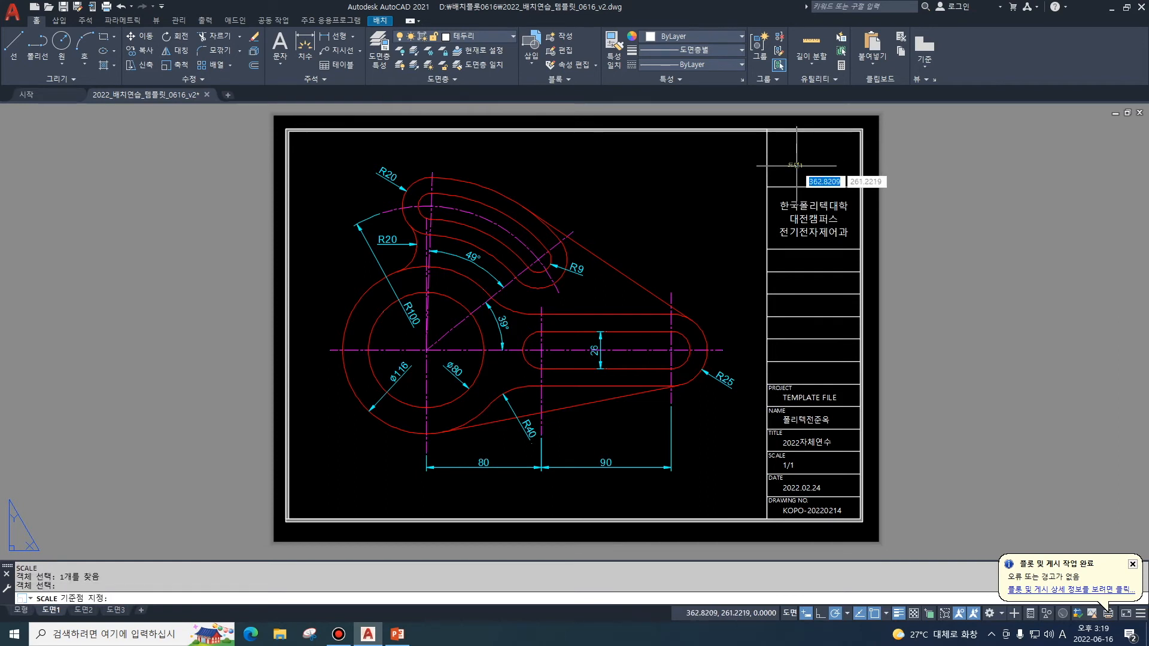
pyautogui.click(796, 165)
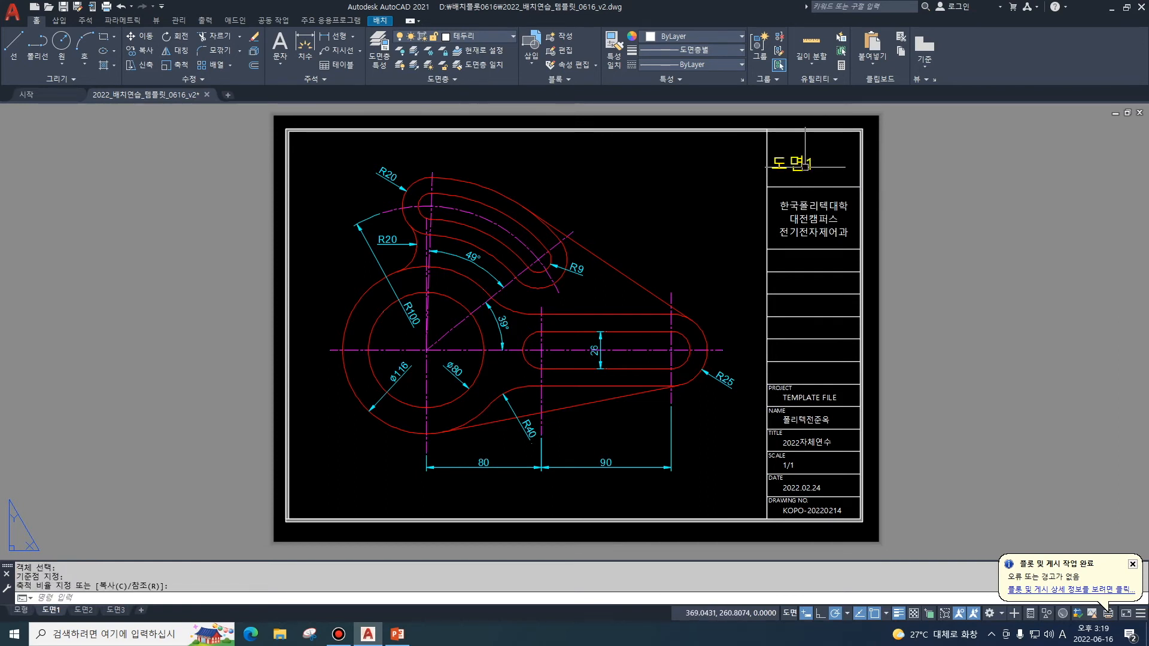
# Move the 도면1 text to the middle of its title block cell, and compare the sheet with model space.
pyautogui.click(790, 168)
pyautogui.click(770, 169)
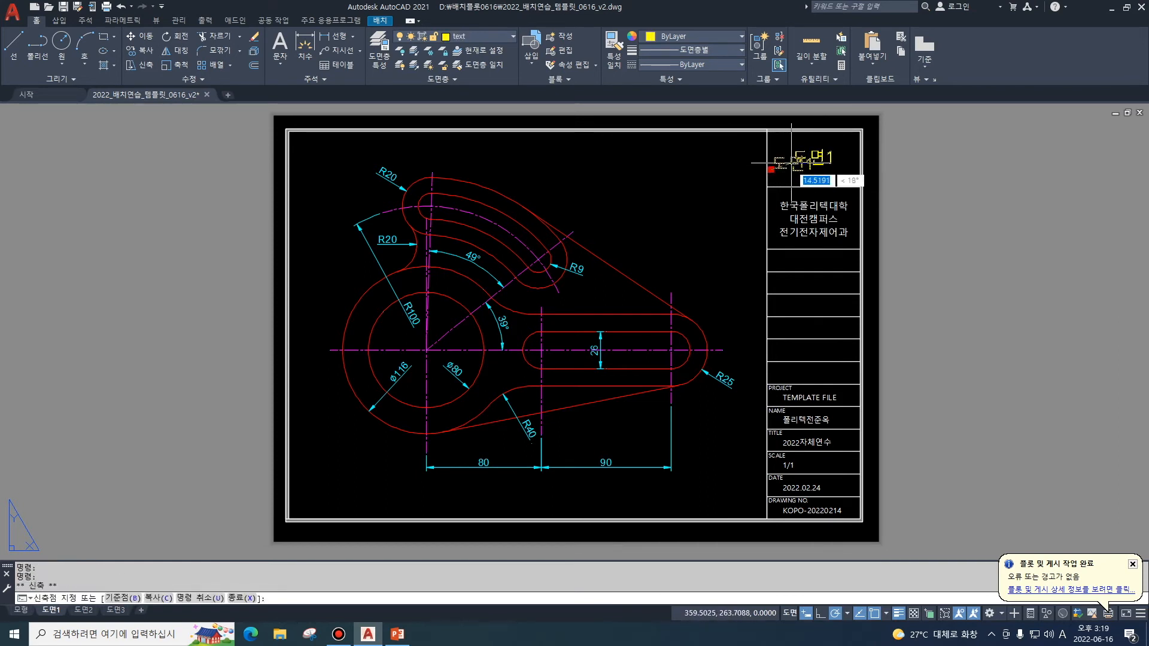
pyautogui.press('Escape')
pyautogui.press('Escape')
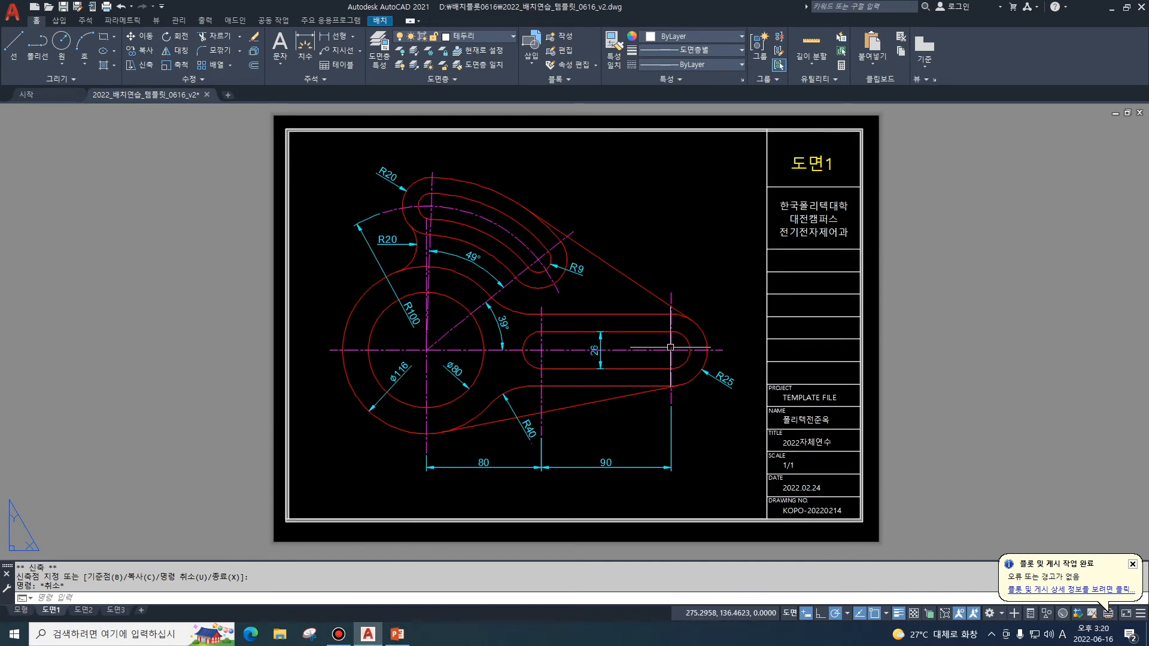
pyautogui.click(21, 609)
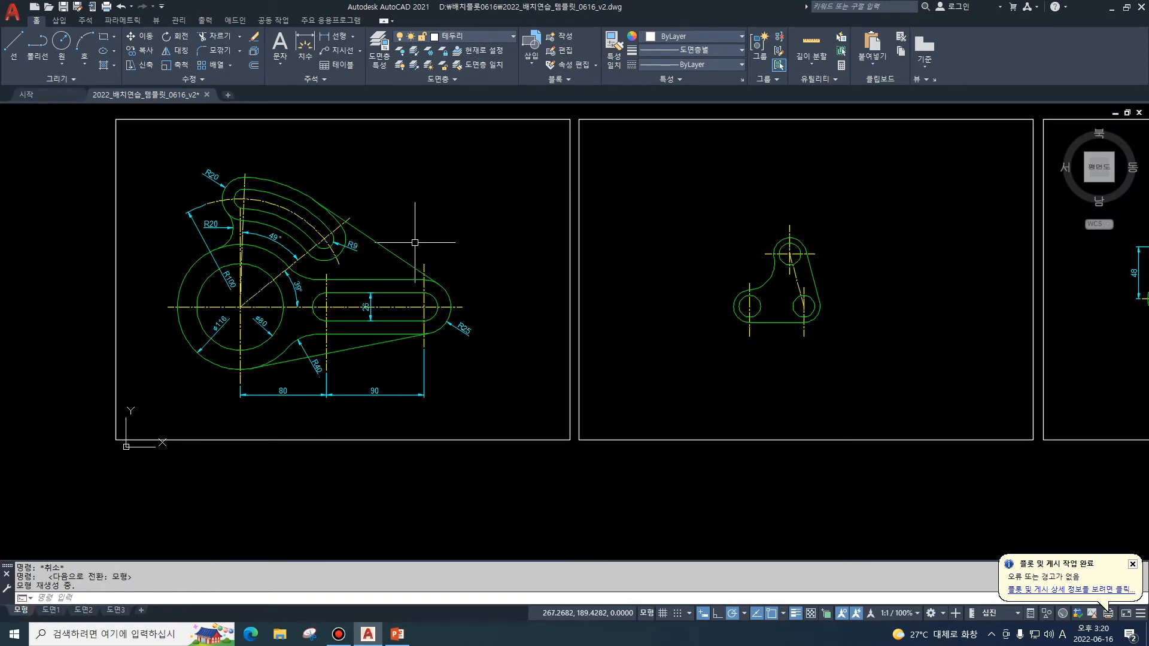
pyautogui.click(51, 610)
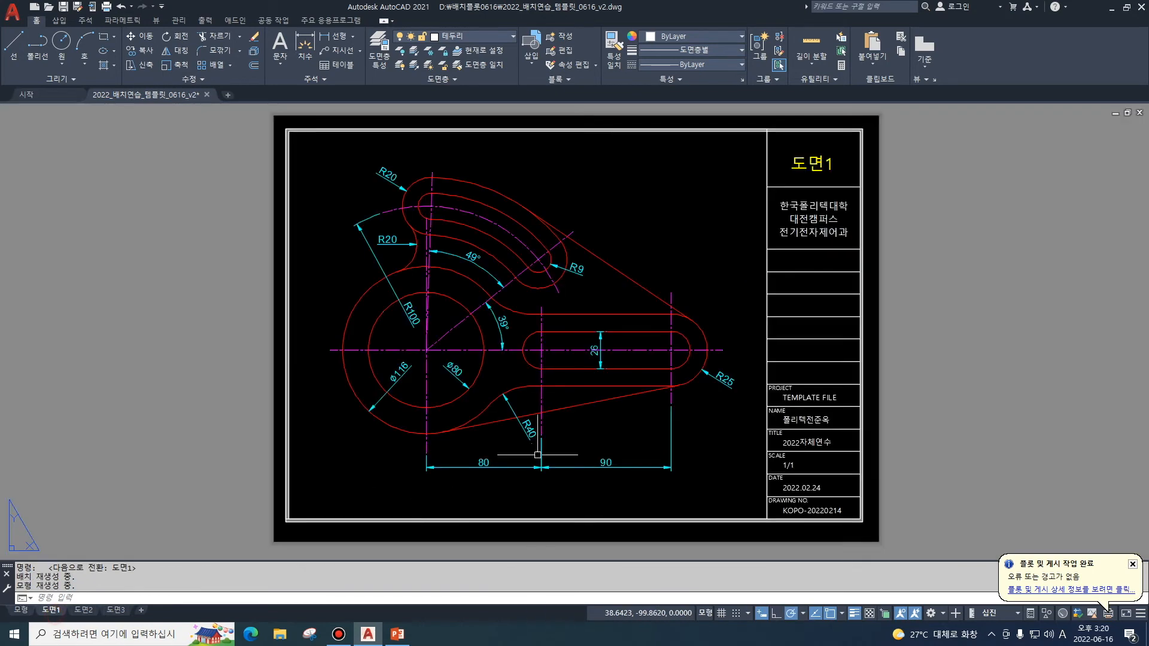
# Activate the part viewport and place single-line text 도면1 in the empty area above the part's sloping edge.
pyautogui.click(659, 217)
pyautogui.press('Escape')
pyautogui.doubleClick(659, 219)
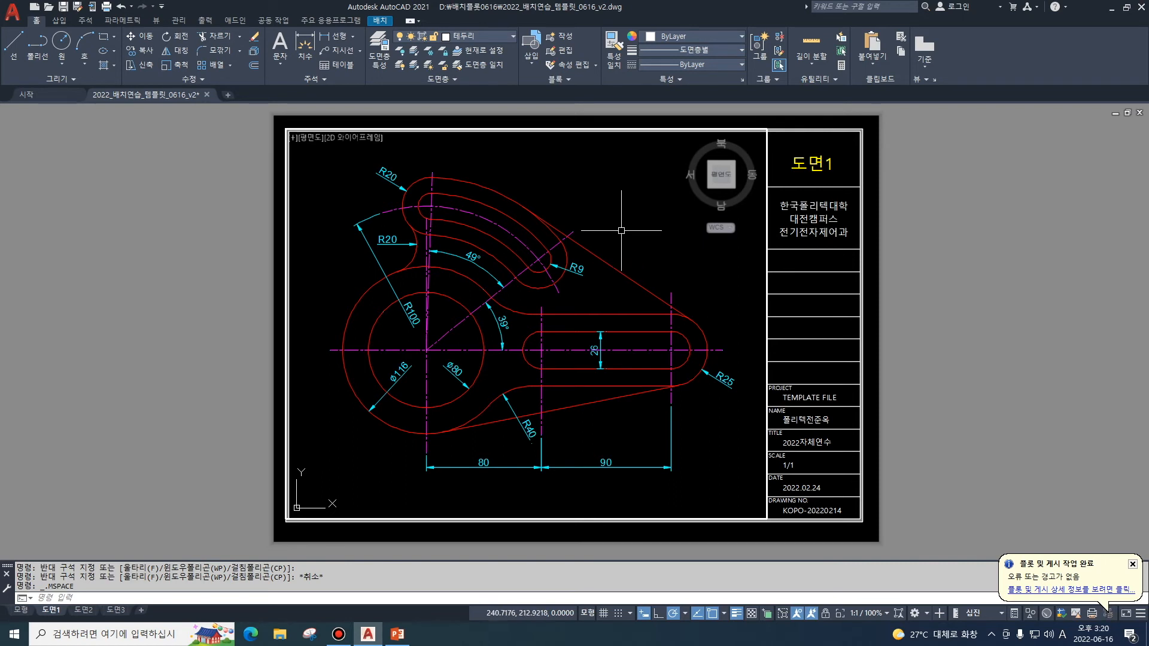
pyautogui.write('DT')
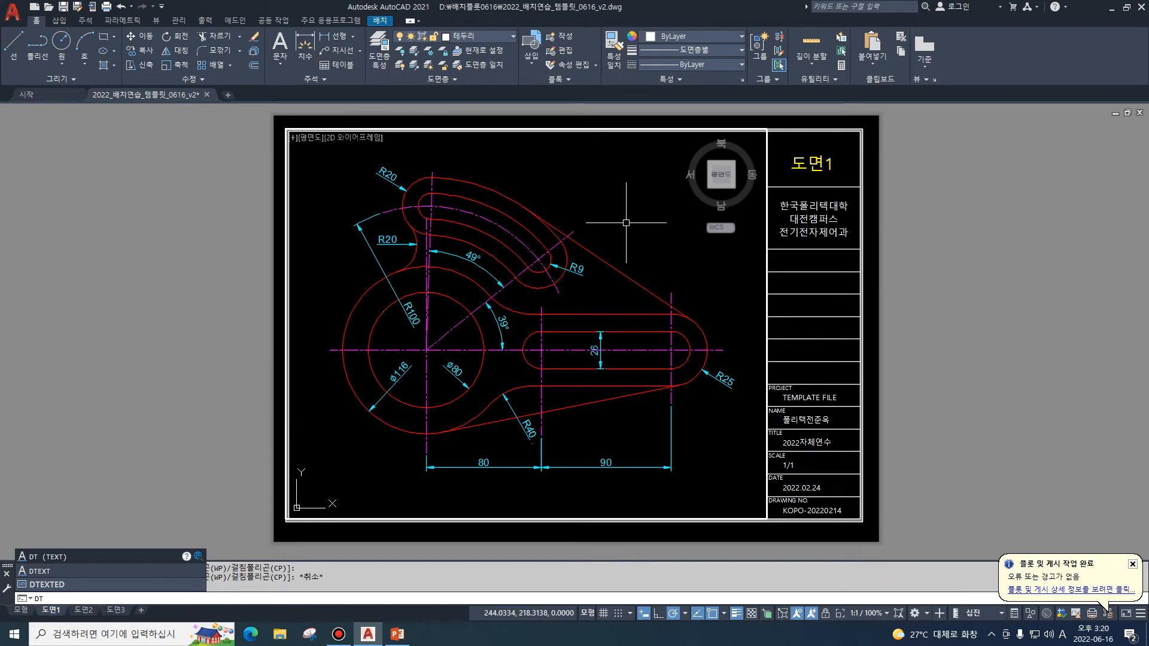
pyautogui.press('Return')
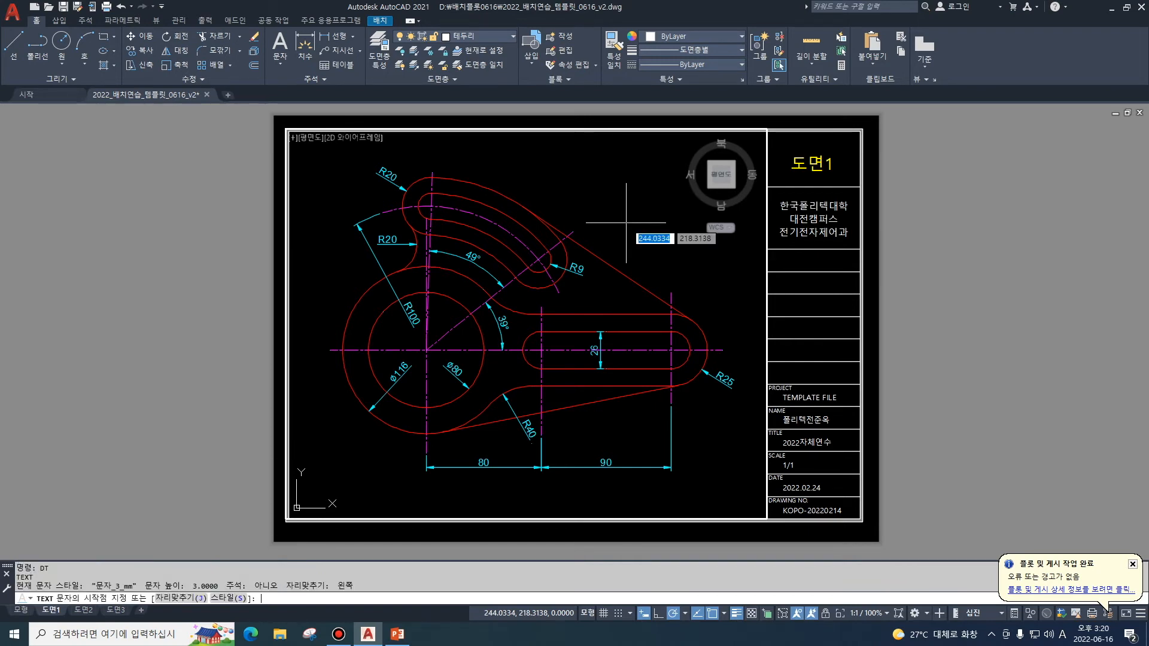
pyautogui.click(586, 199)
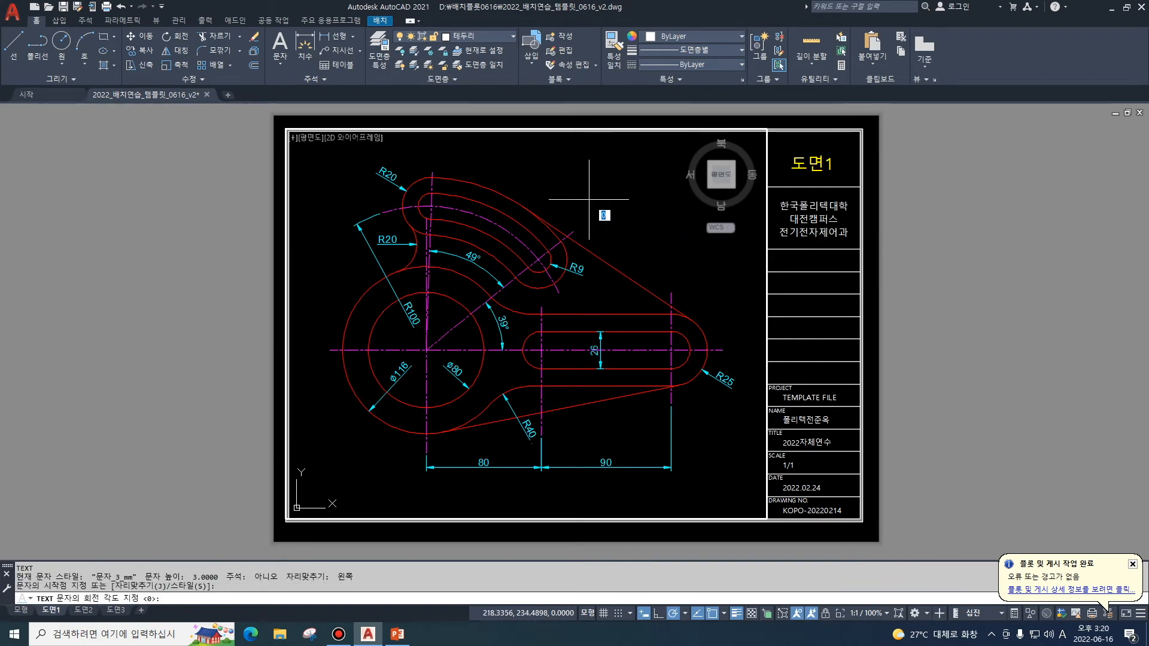
pyautogui.click(588, 161)
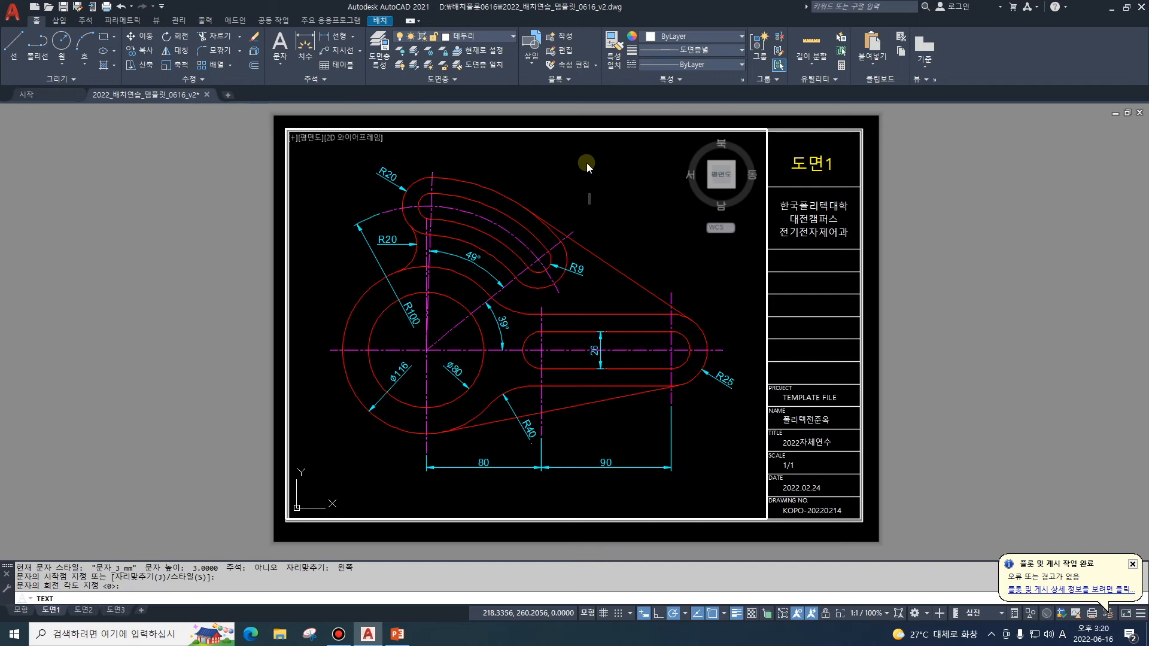
pyautogui.press('Hangul')
pyautogui.write('도면')
pyautogui.press('Return')
pyautogui.press('Return')
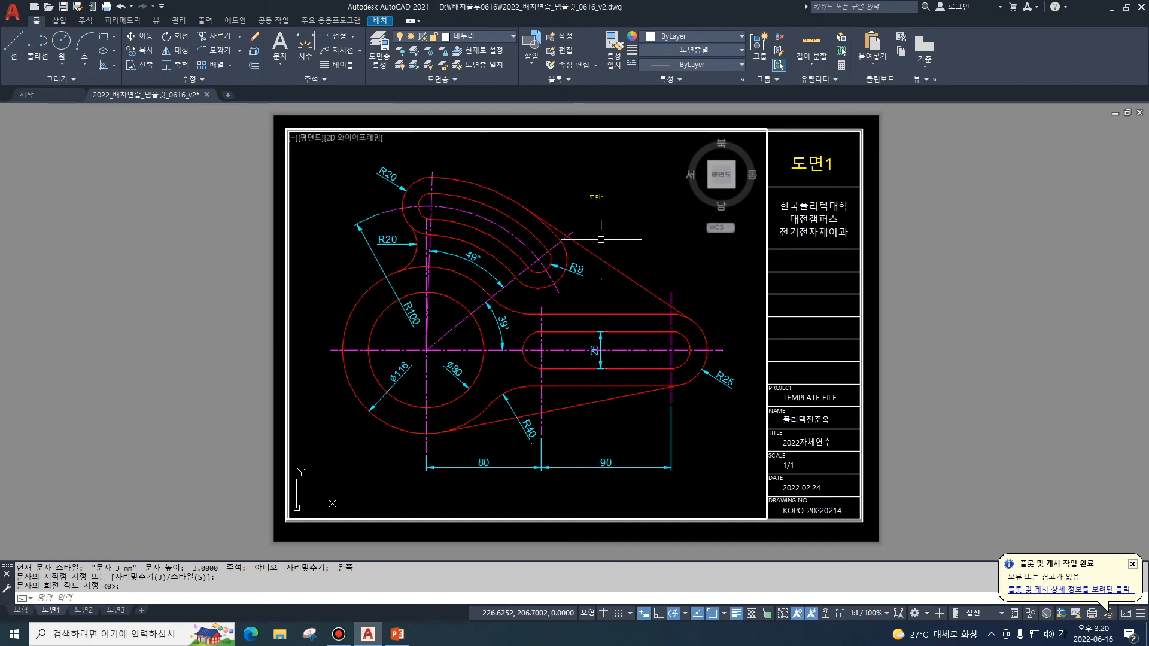
# Scale up the 도면1 text inside the viewport to about the size of the title block heading.
pyautogui.write('ㅊ')
pyautogui.press('Hangul')
pyautogui.press('BackSpace')
pyautogui.write('sc')
pyautogui.press('Return')
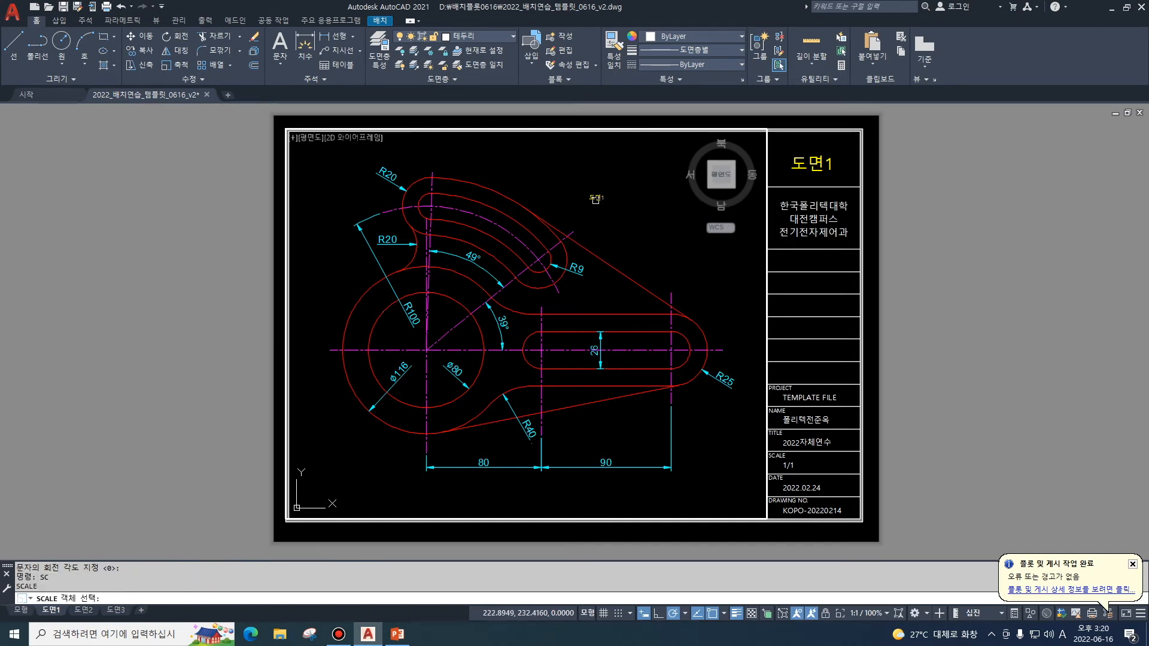
pyautogui.click(596, 197)
pyautogui.press('Return')
pyautogui.click(604, 198)
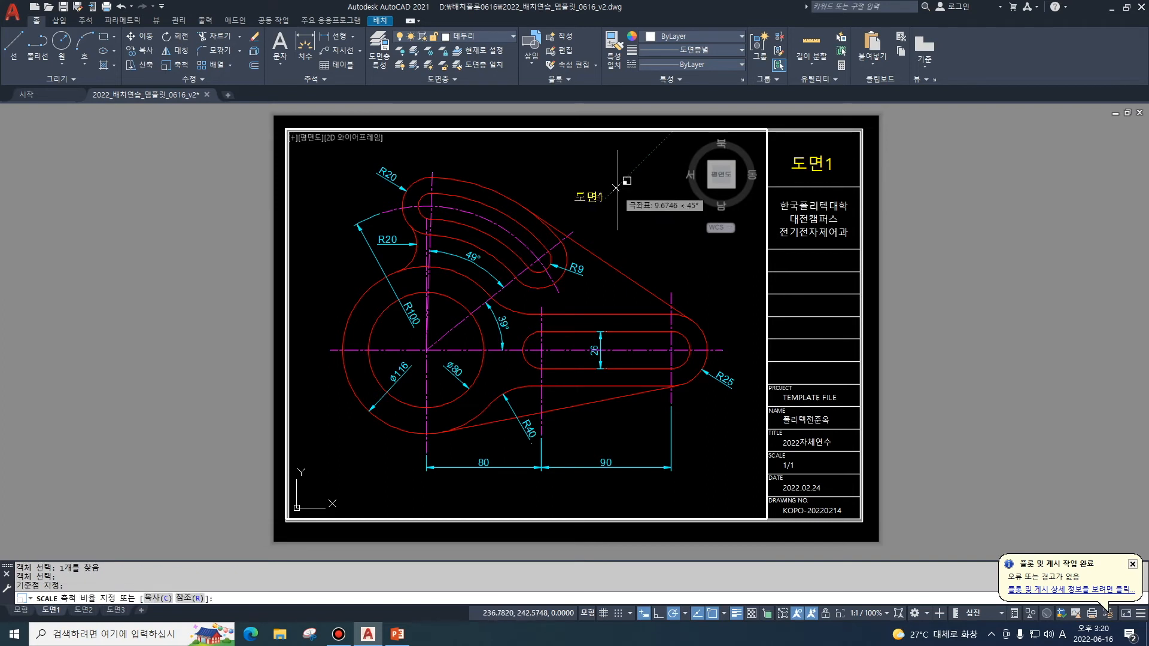
pyautogui.click(625, 185)
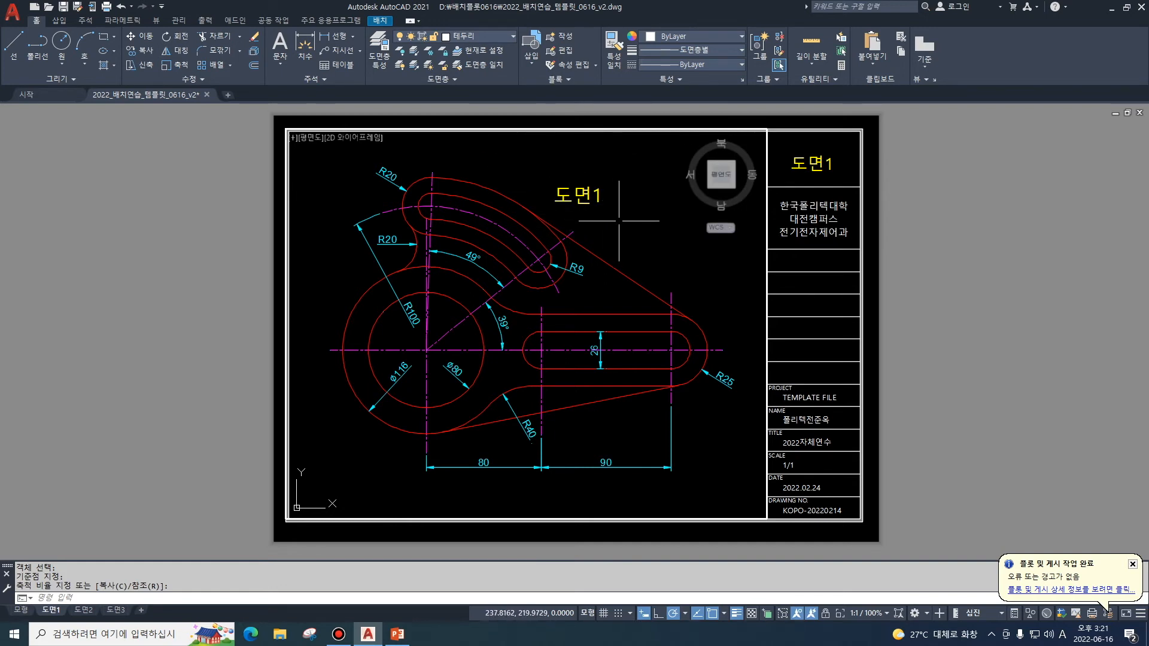
# Leave the viewport, delete the 도면1 text beside the part in model space, and return to the 도면1 layout.
pyautogui.doubleClick(926, 239)
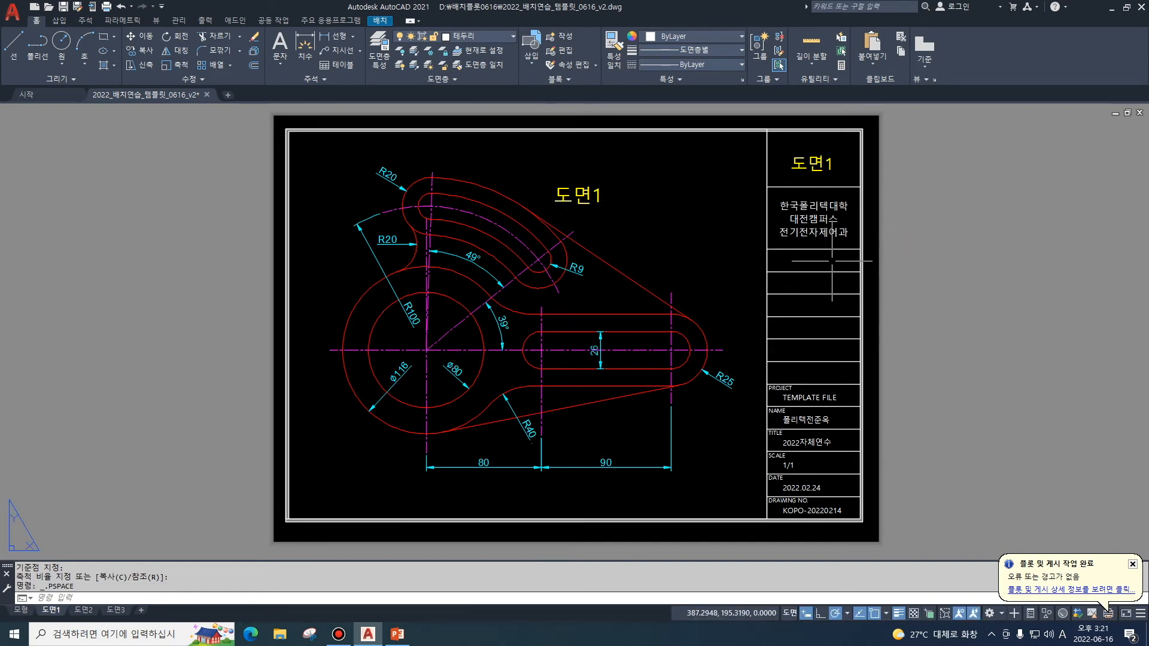
pyautogui.click(21, 610)
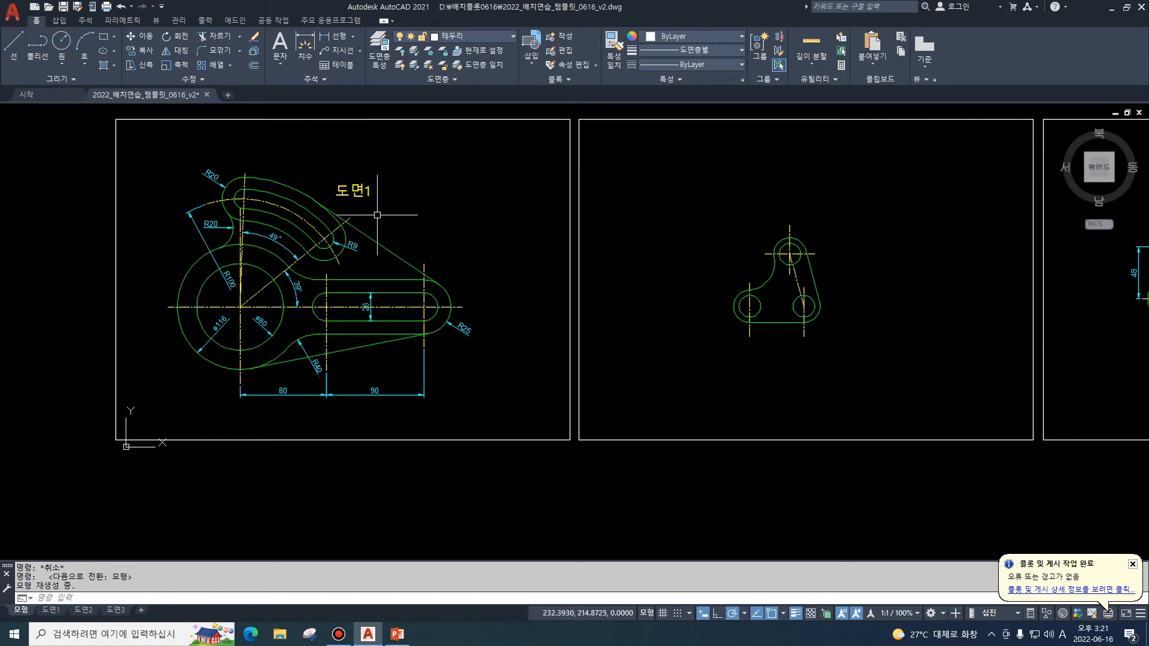
pyautogui.click(370, 191)
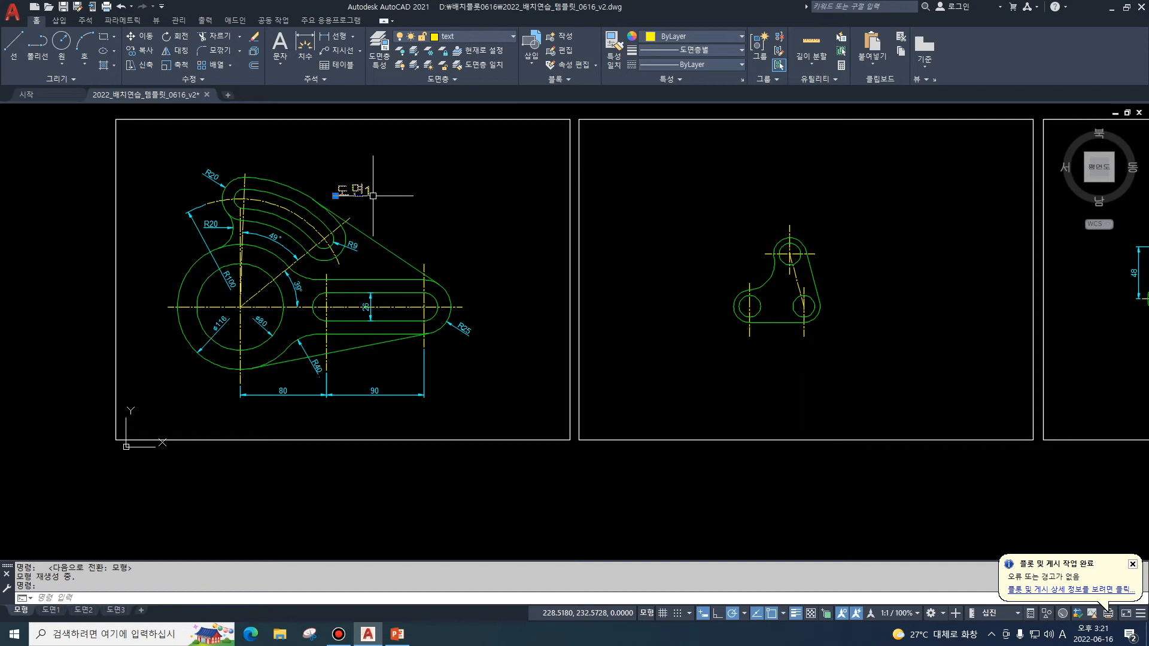
pyautogui.press('Delete')
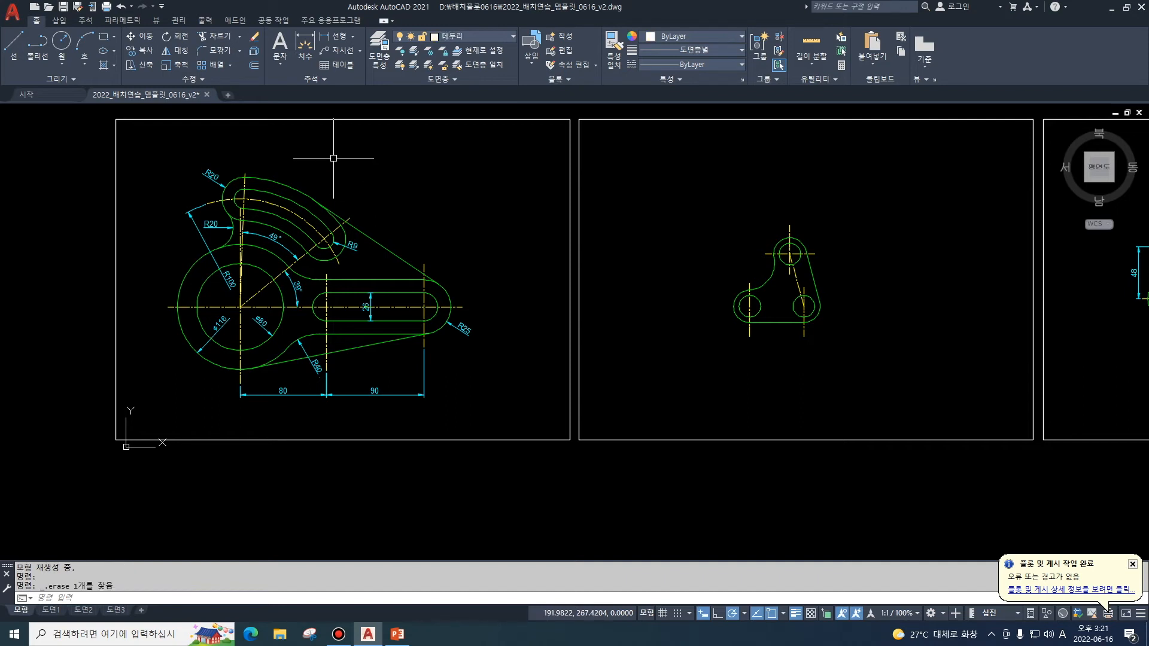
pyautogui.click(51, 609)
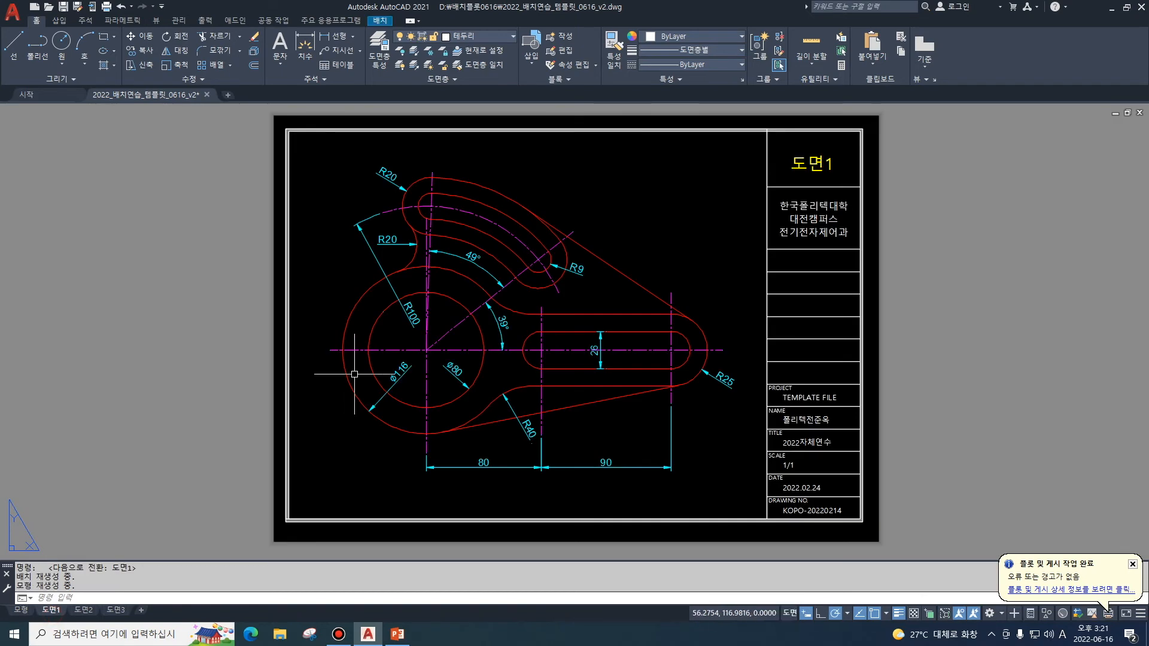
# Activate the part viewport, and create a copy of the 도면1 layout at the end of the layout list.
pyautogui.click(670, 230)
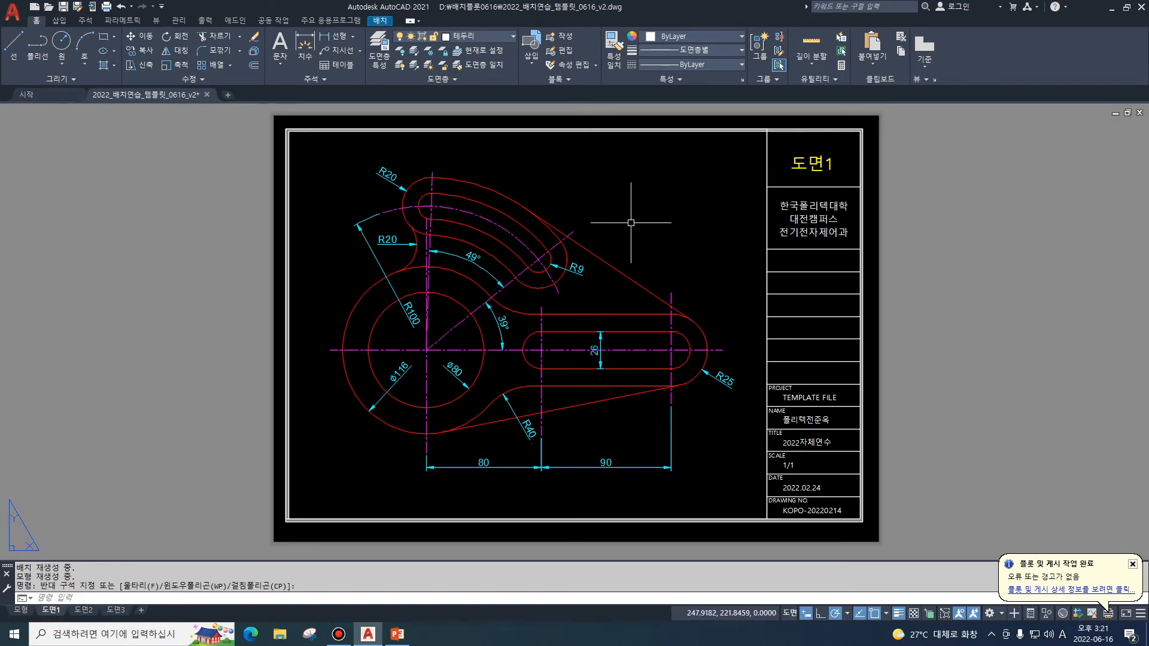
pyautogui.doubleClick(661, 213)
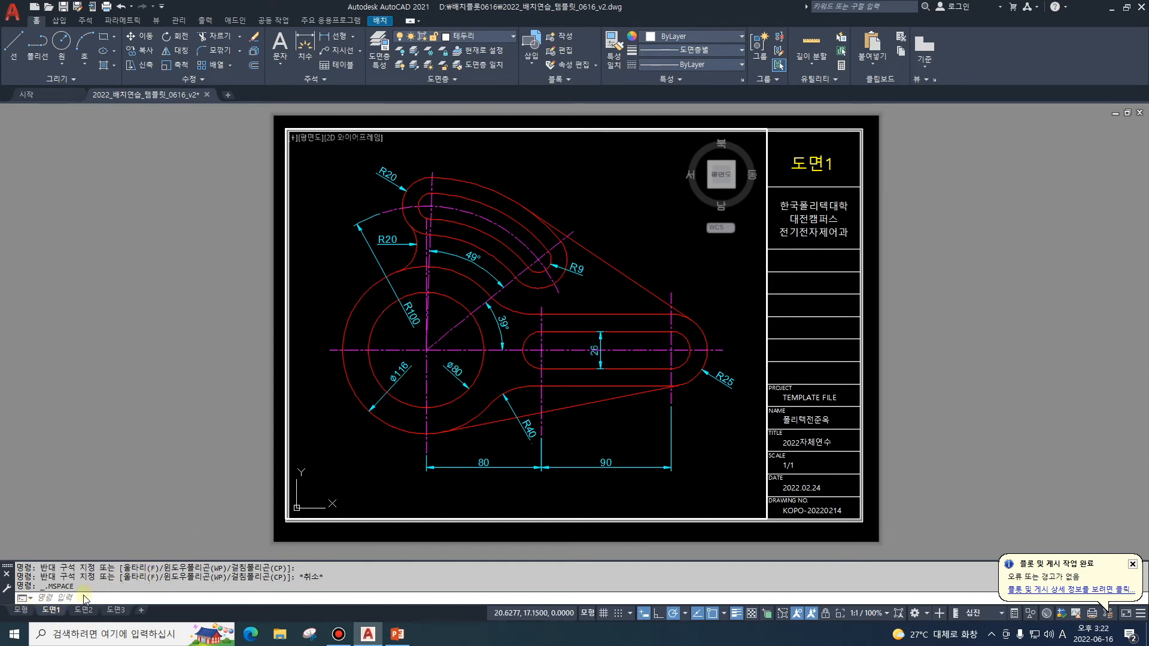
pyautogui.rightClick(57, 610)
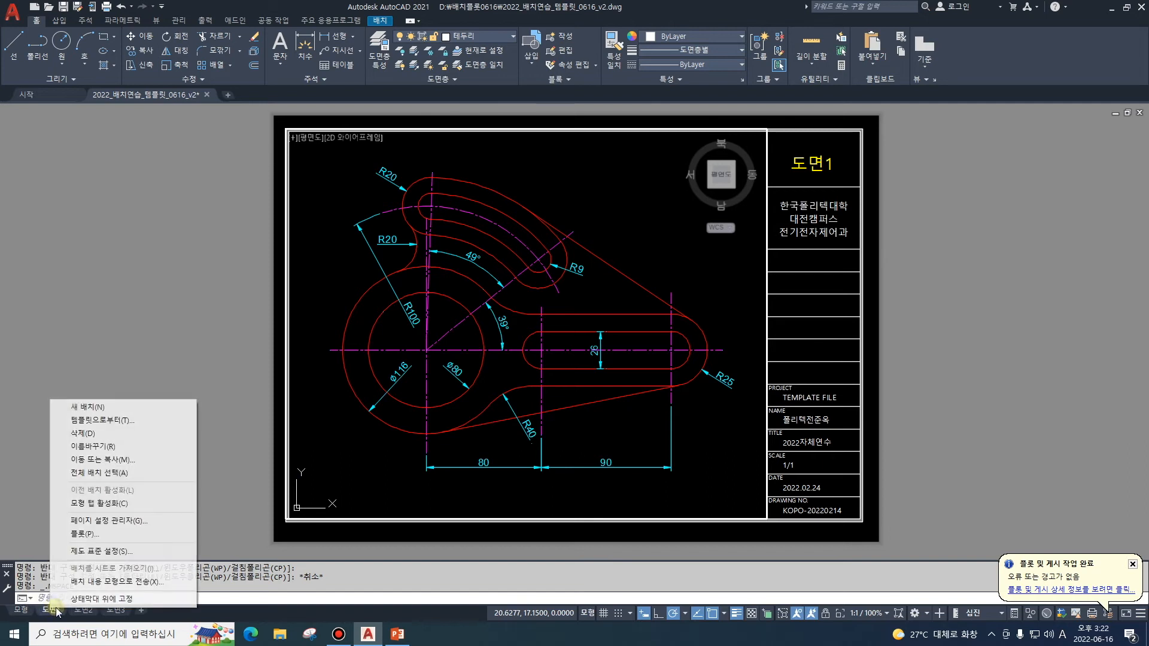
pyautogui.click(123, 461)
pyautogui.click(487, 335)
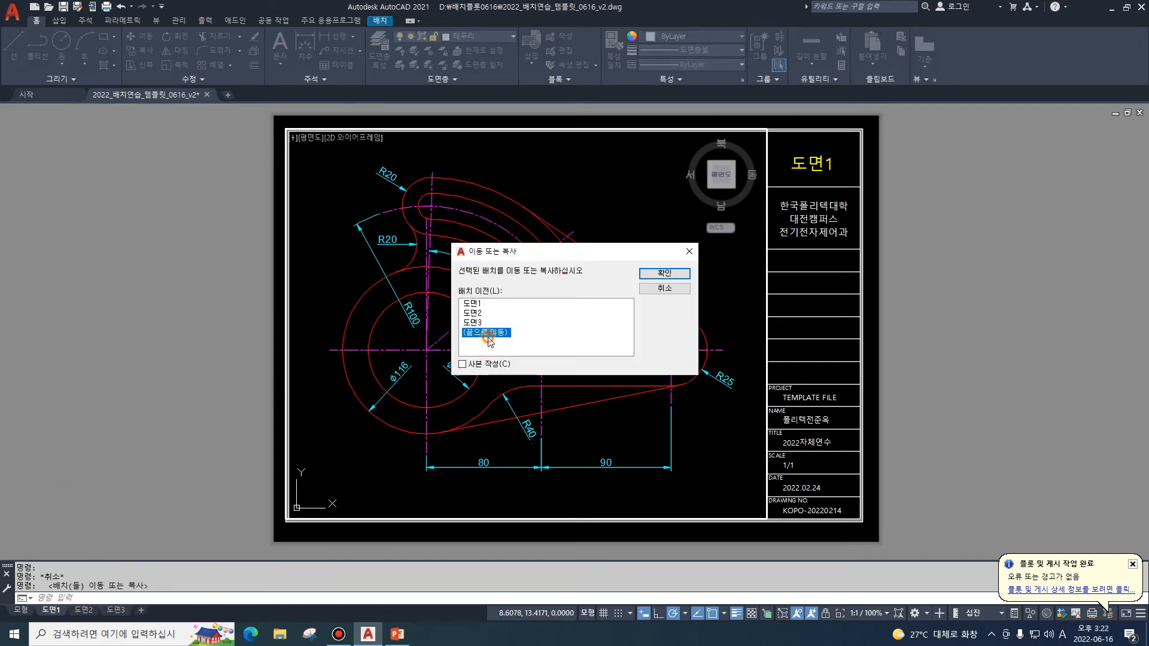
pyautogui.click(463, 364)
pyautogui.click(664, 275)
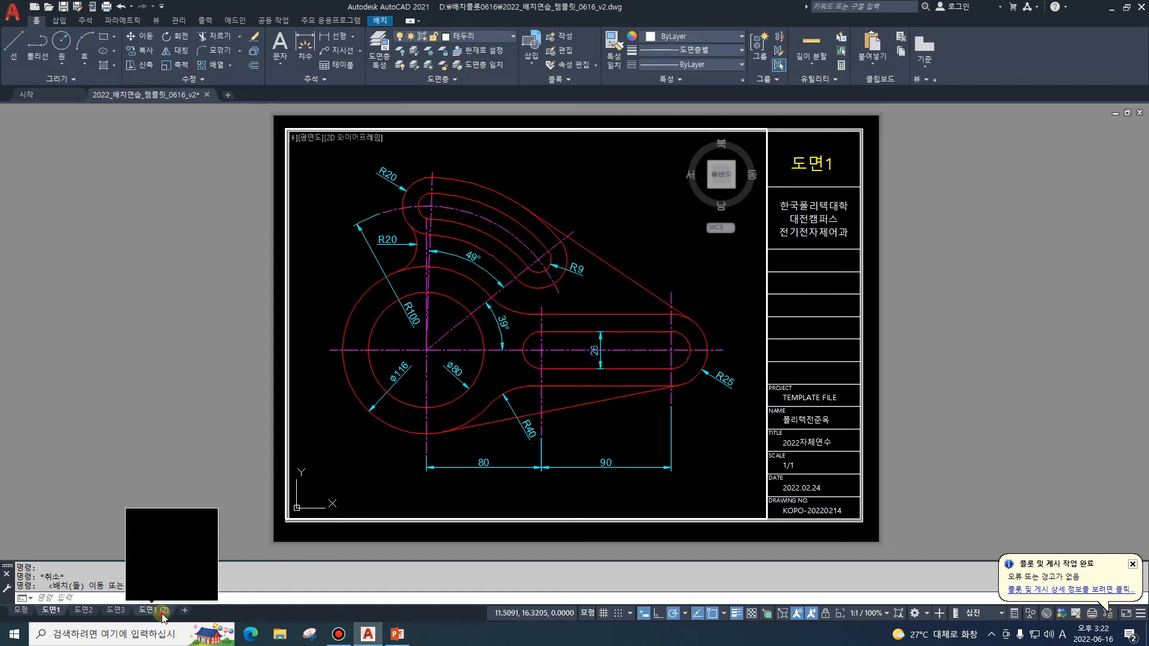
# Open the copied 도면1 (2) layout and rename it 도면4.
pyautogui.click(162, 613)
pyautogui.rightClick(162, 613)
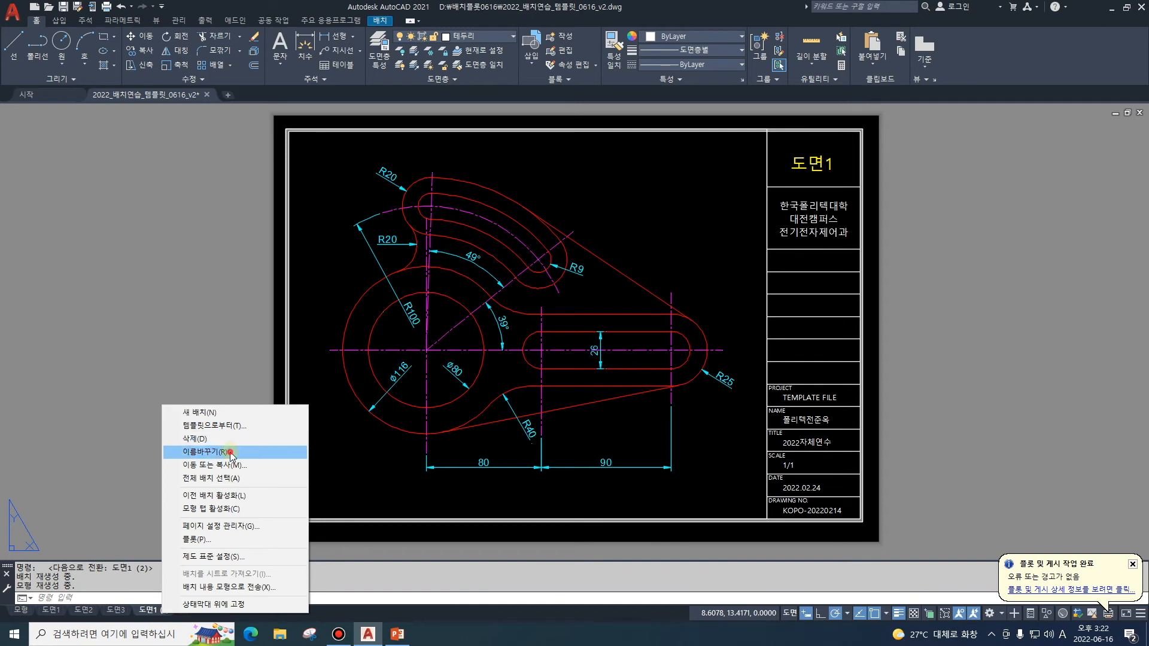
pyautogui.click(231, 453)
pyautogui.write('eh')
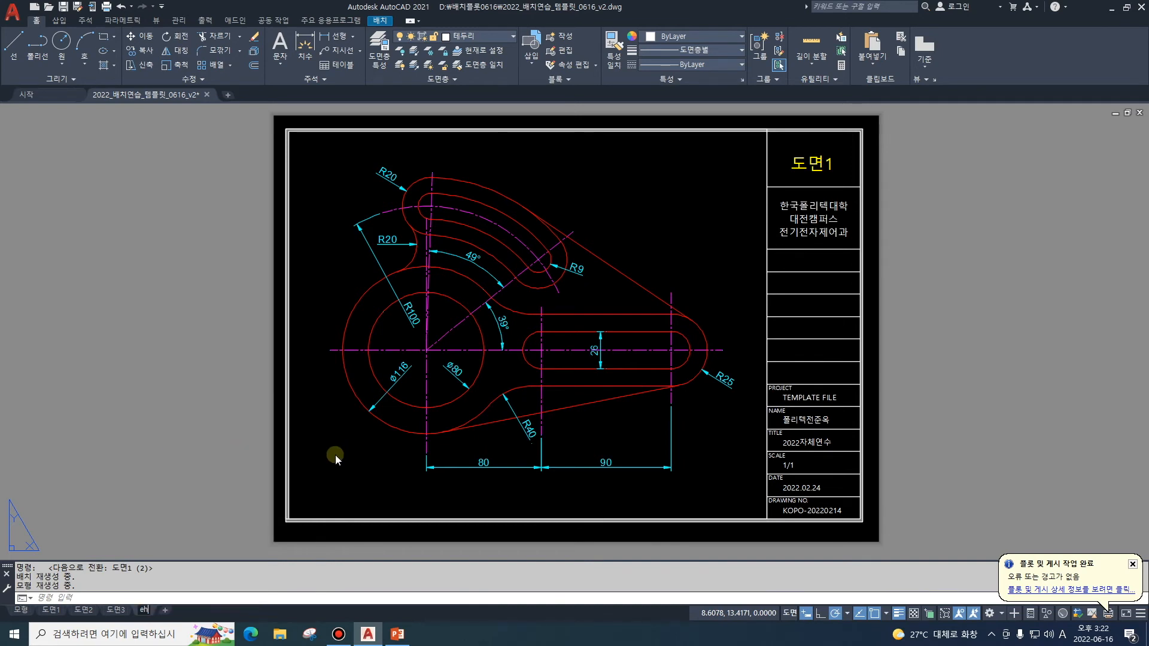
pyautogui.press('BackSpace')
pyautogui.press('BackSpace')
pyautogui.press('Hangul')
pyautogui.write('도면4')
# Delete everything on the 도면4 sheet, including the border, the title text and the viewport.
pyautogui.click(261, 126)
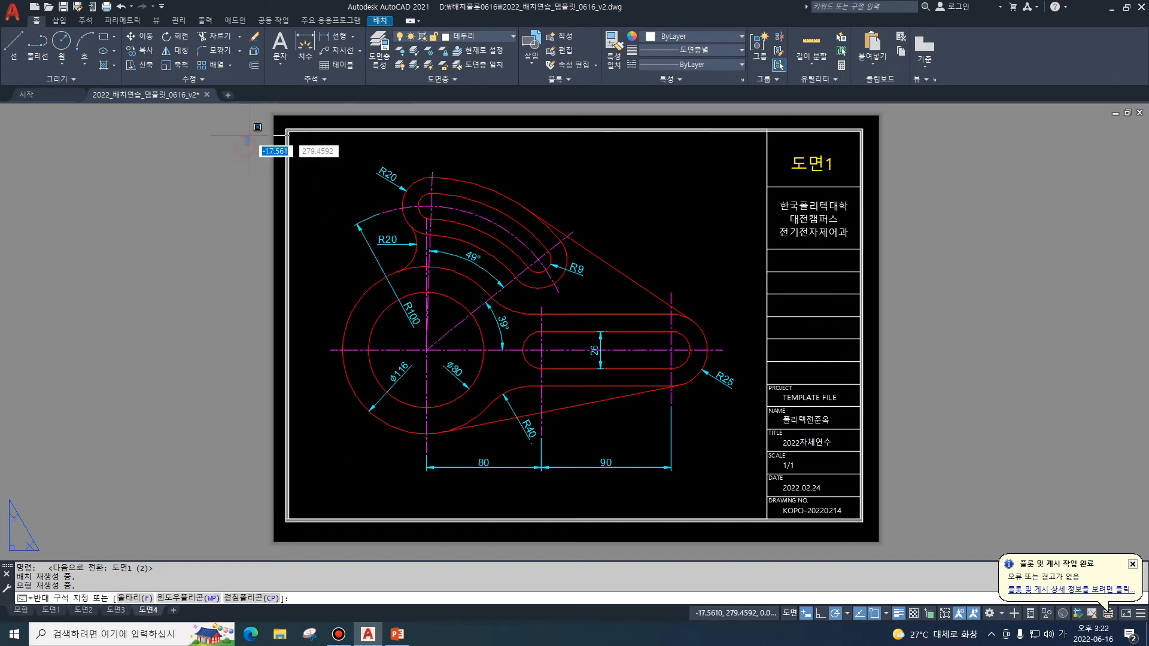
pyautogui.press('Escape')
pyautogui.press('Escape')
pyautogui.click(259, 123)
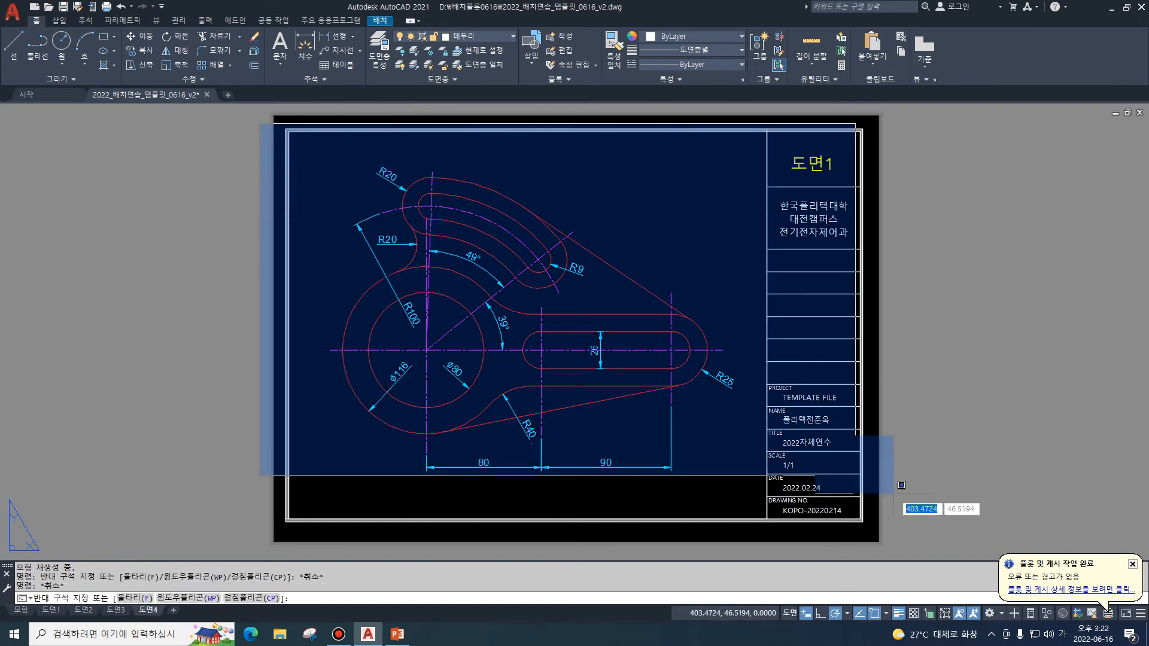
pyautogui.click(918, 546)
pyautogui.press('Delete')
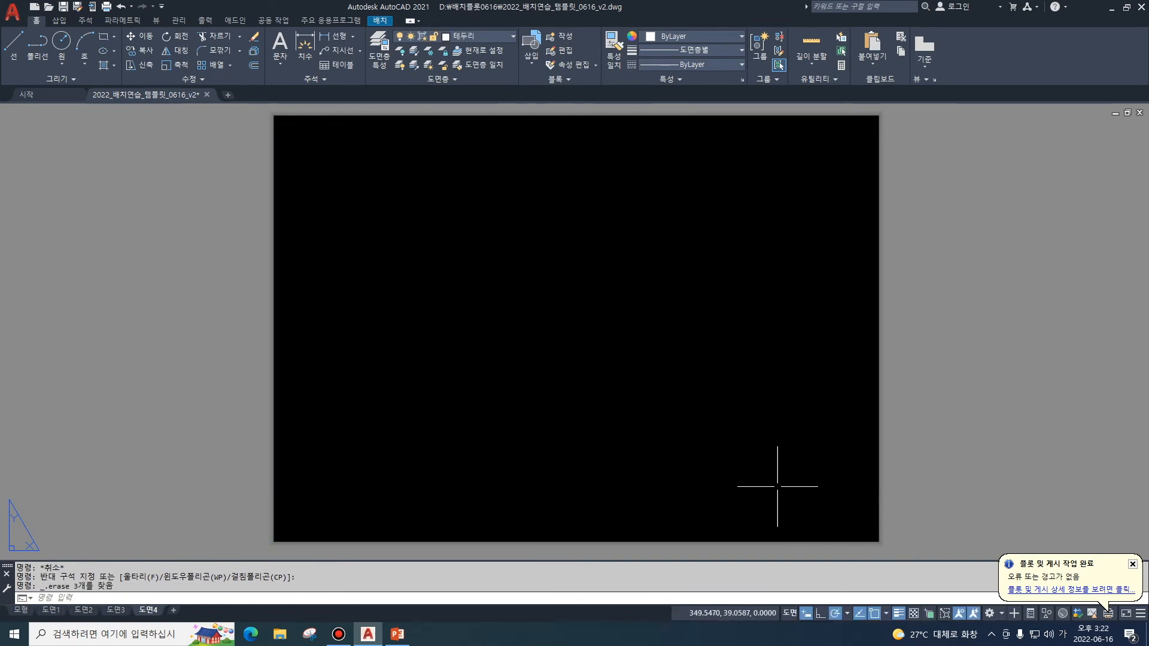
pyautogui.press('Hangul')
pyautogui.write('mv')
pyautogui.press('Return')
pyautogui.press('Escape')
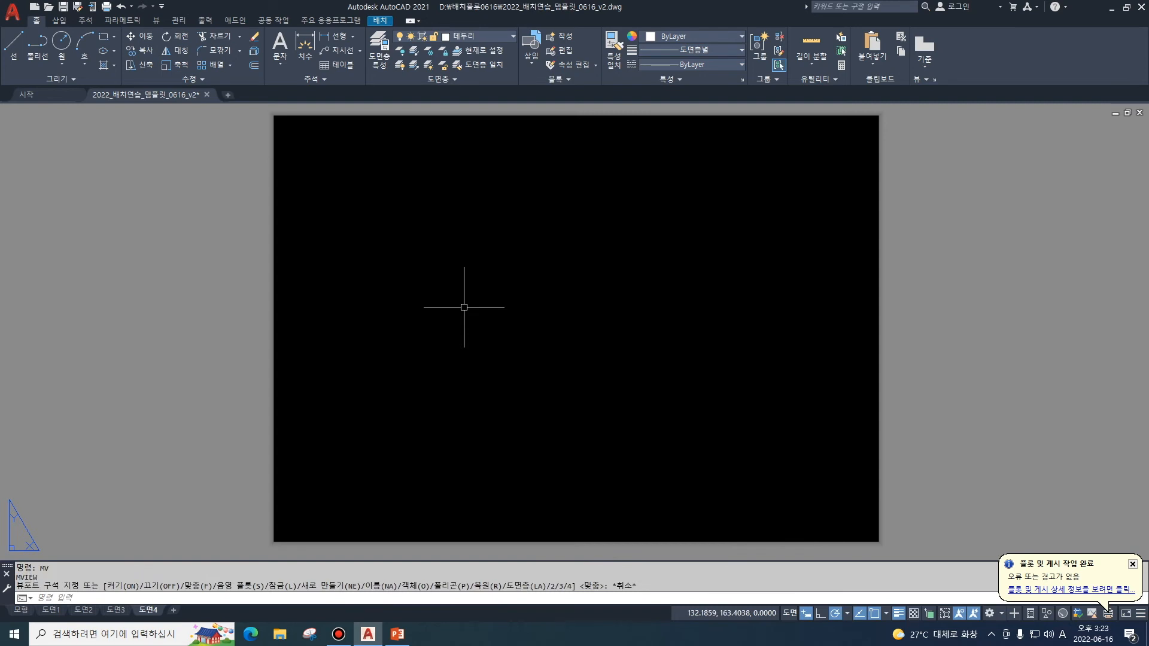
pyautogui.write('i')
pyautogui.press('Return')
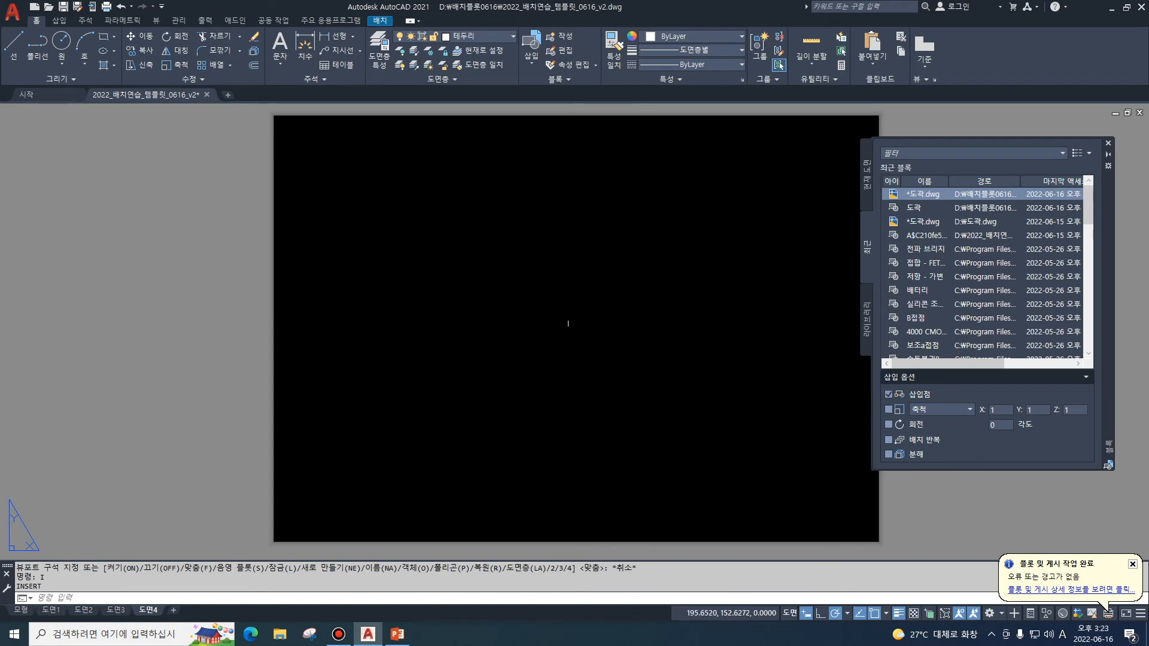
pyautogui.click(1107, 143)
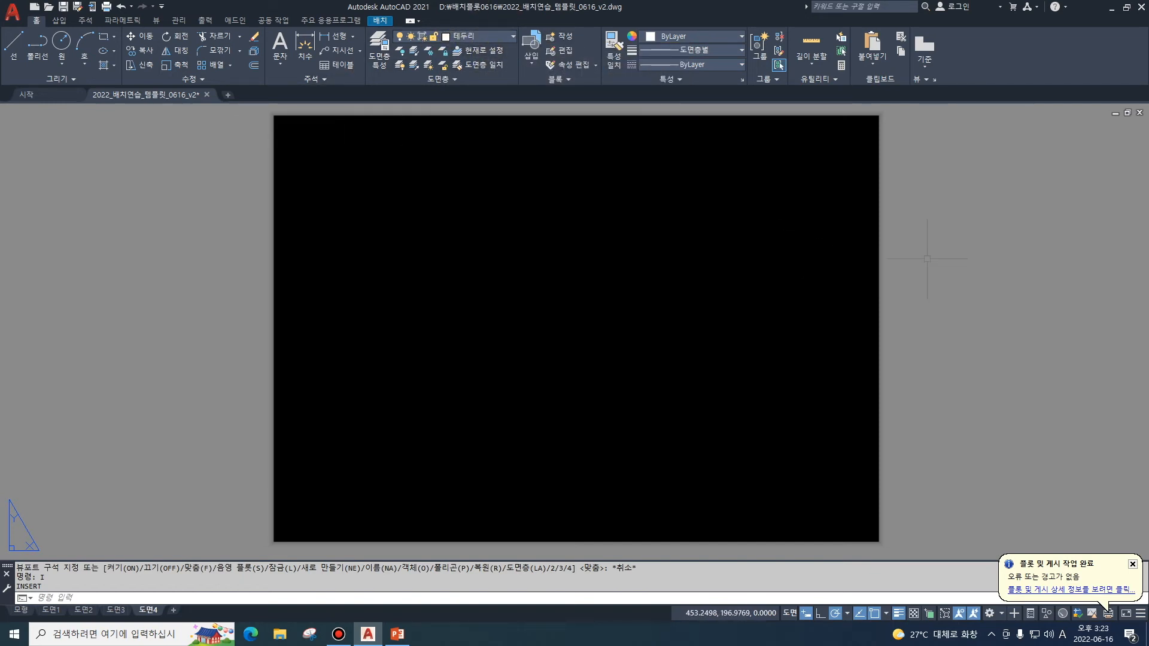
# Insert the recent 도곽.dwg border block on the 도면4 sheet so that its frame fits inside the paper edges.
pyautogui.press('Hangul')
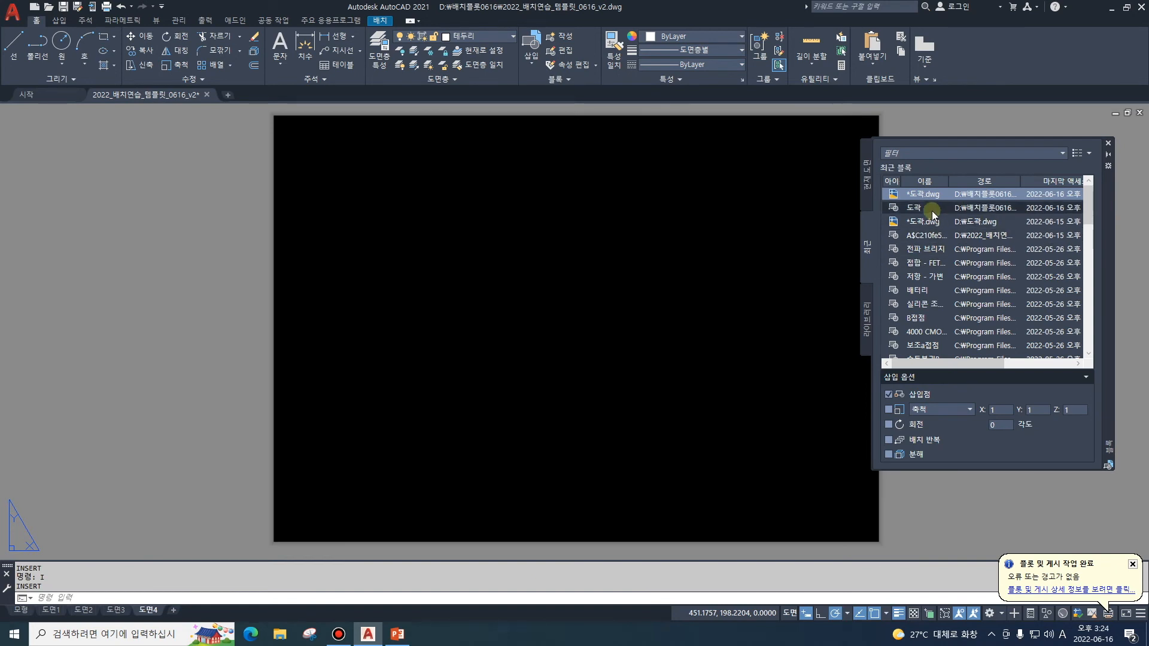
pyautogui.click(931, 193)
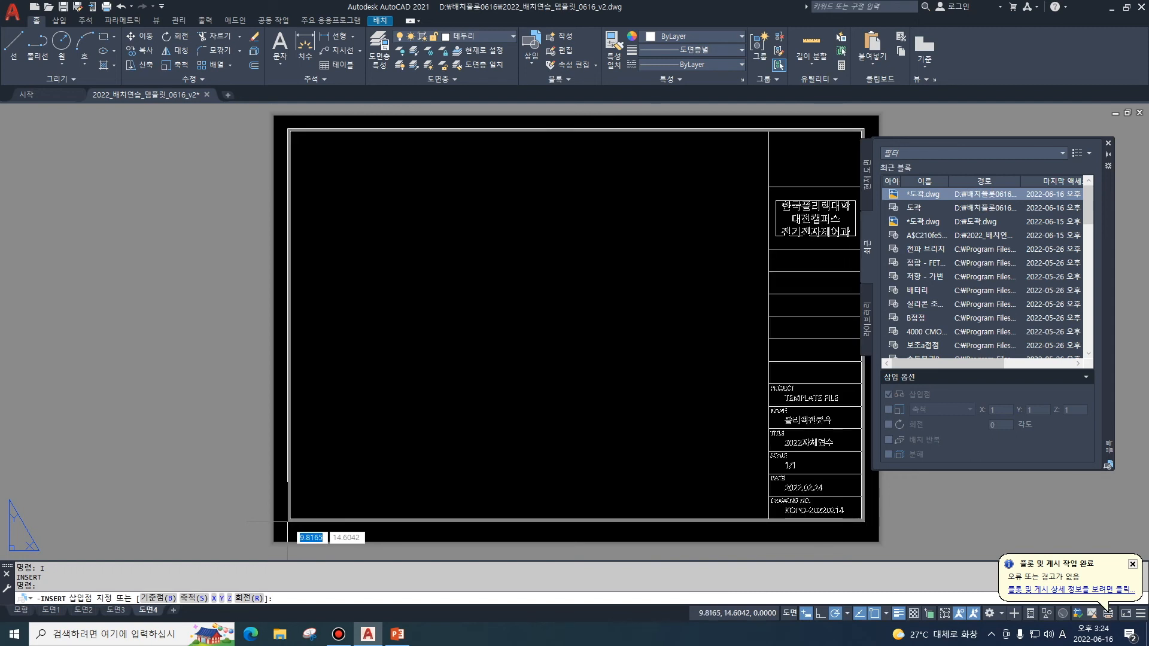
pyautogui.click(289, 521)
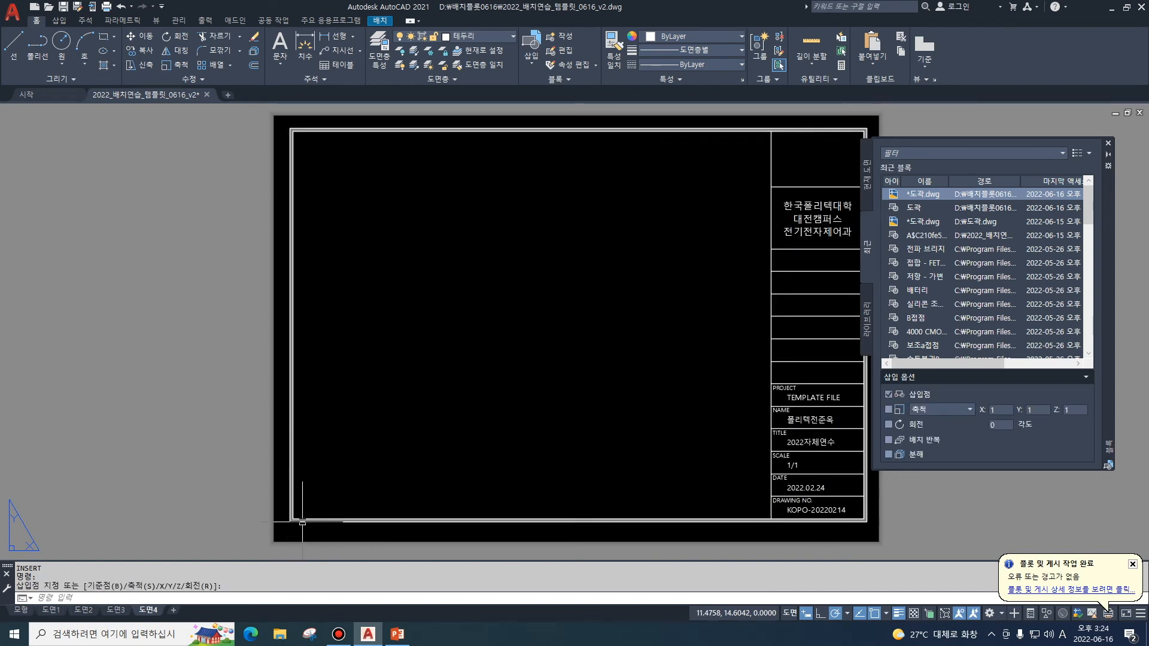
pyautogui.click(1106, 143)
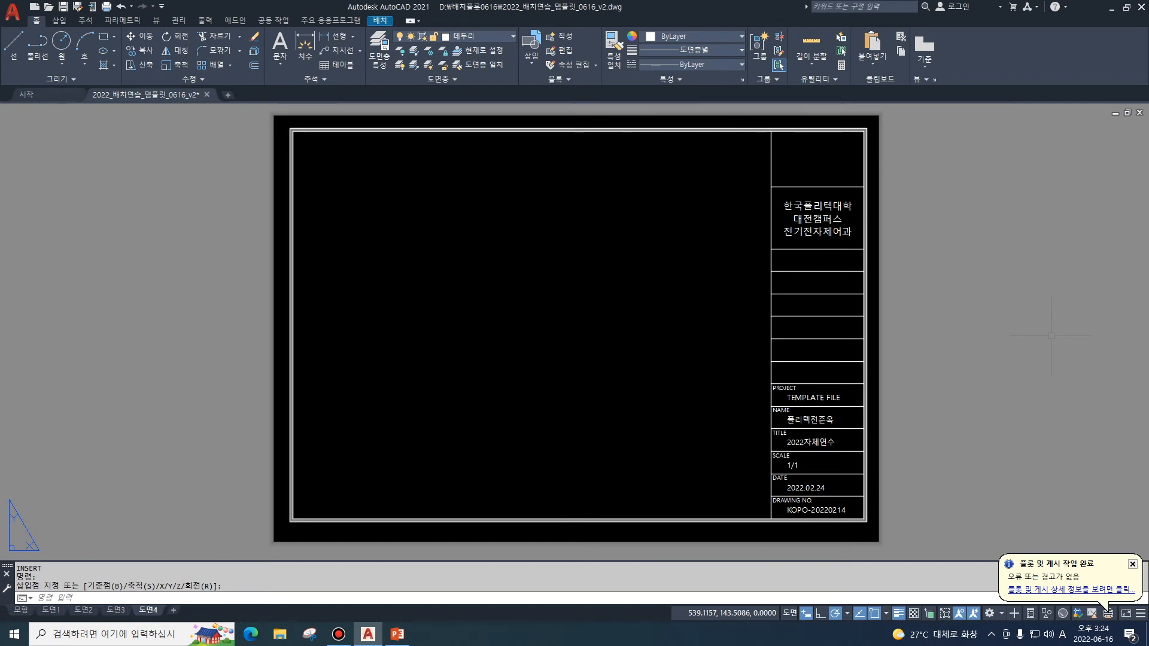
# Create two vertically divided viewports with MVIEW, spanning the border's drawing area beside the title block column.
pyautogui.press('Escape')
pyautogui.write('mv')
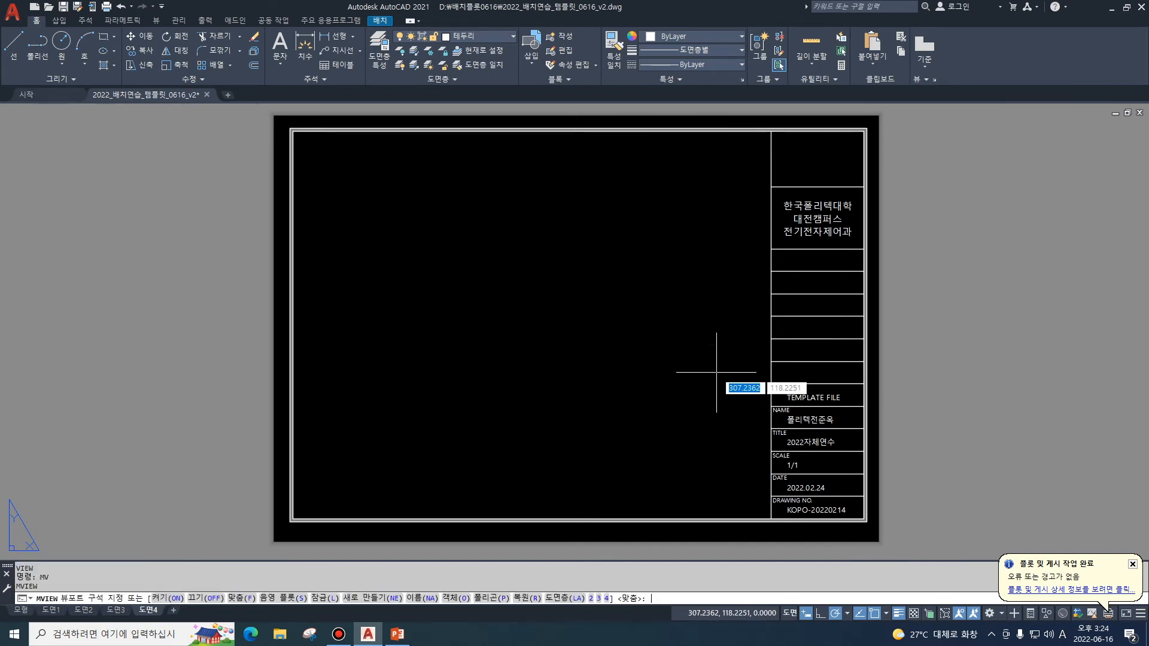
pyautogui.press('Return')
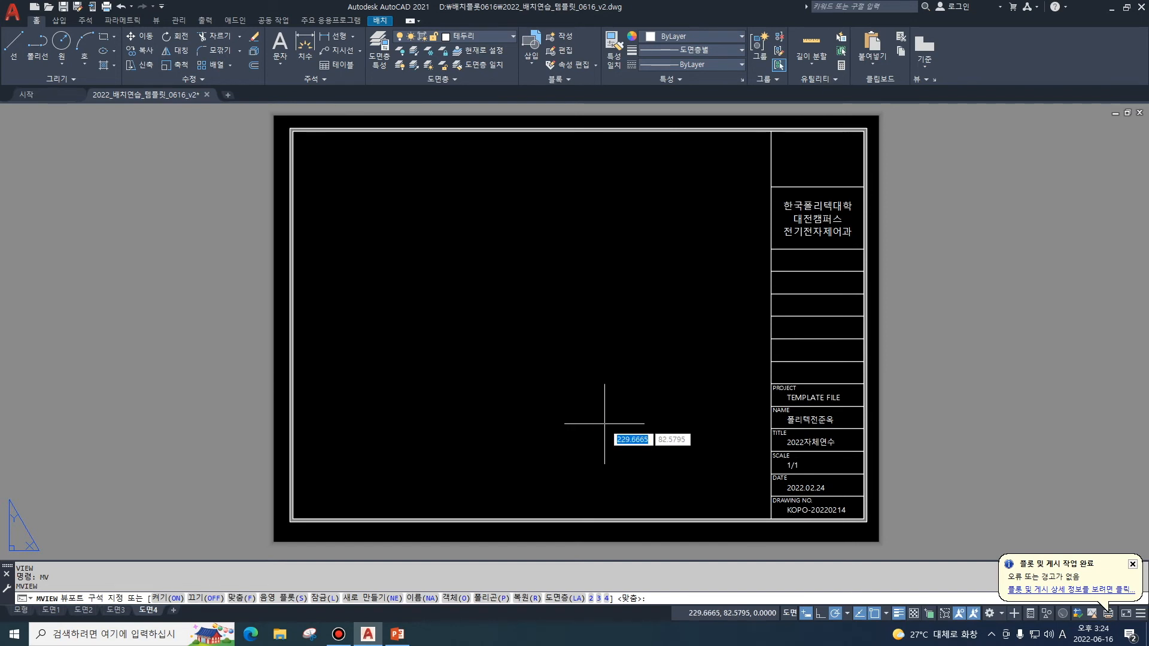
pyautogui.write('2')
pyautogui.press('Return')
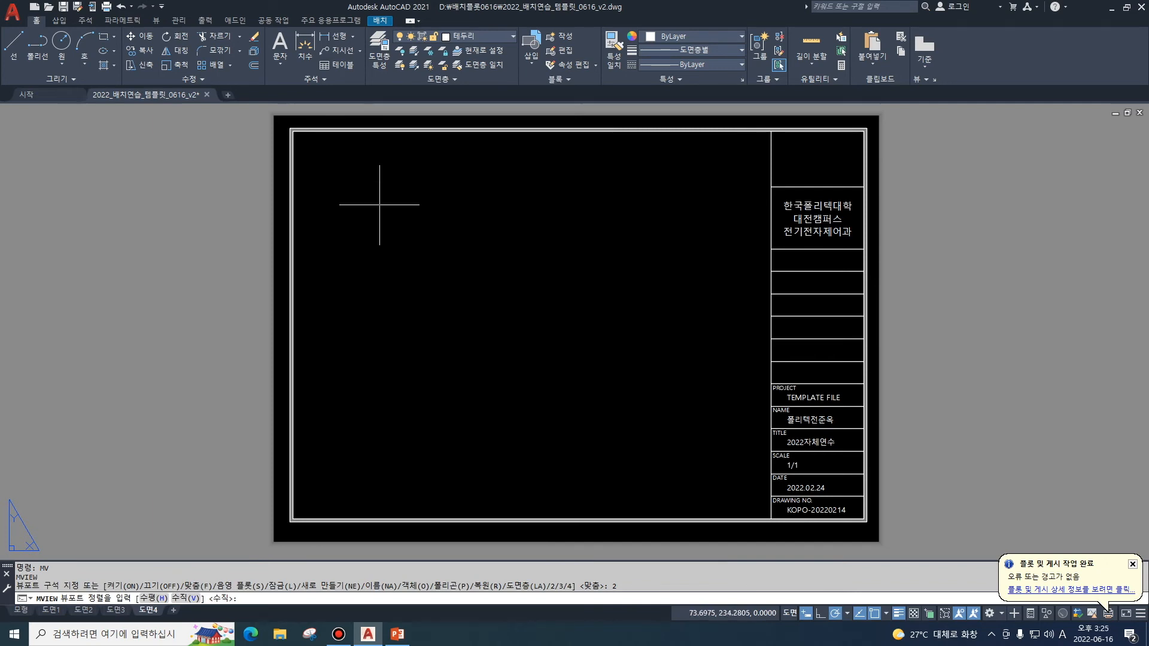
pyautogui.press('Return')
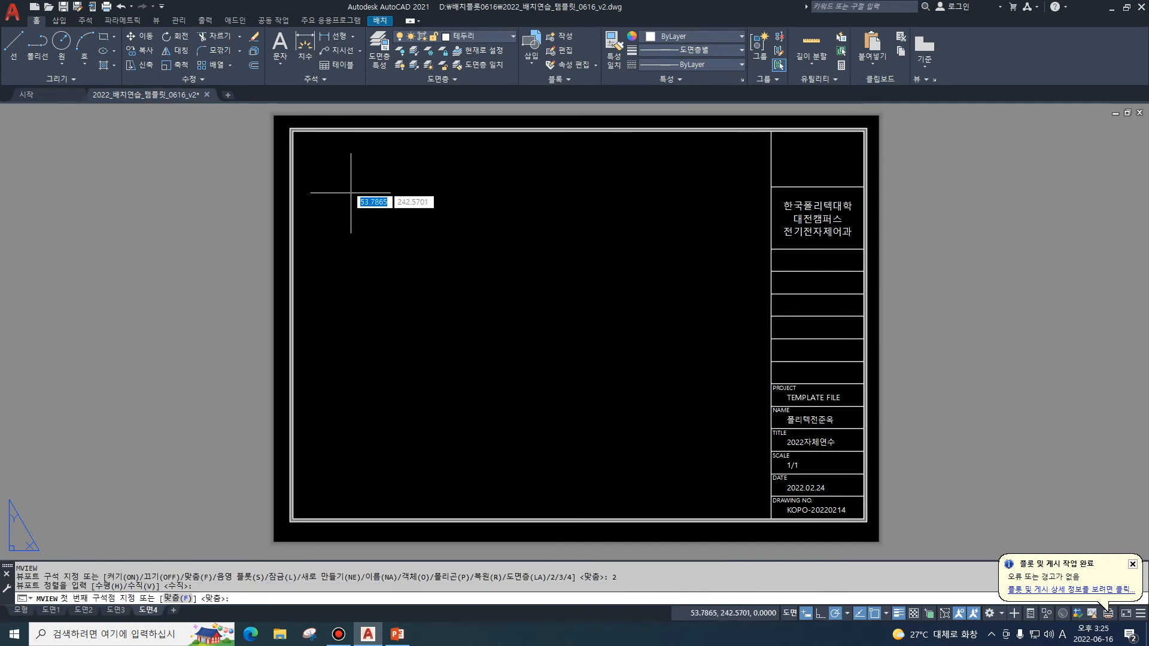
pyautogui.click(290, 127)
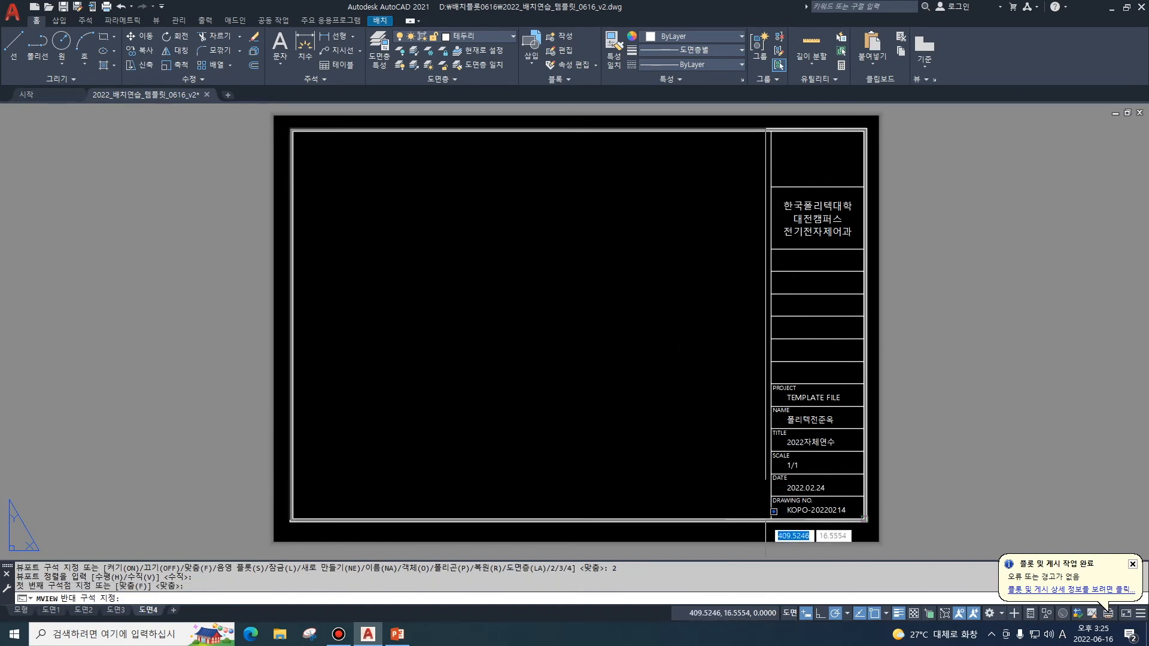
pyautogui.click(767, 522)
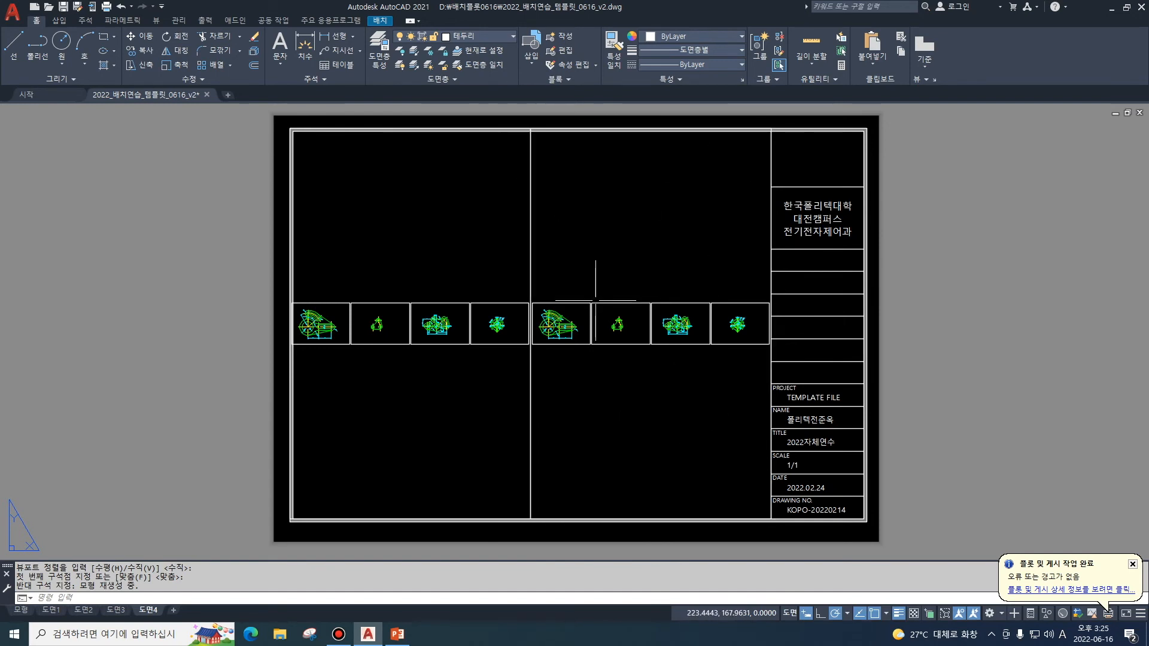
# Delete the viewport next to the title block and draw a circle in the middle of the emptied area.
pyautogui.click(531, 283)
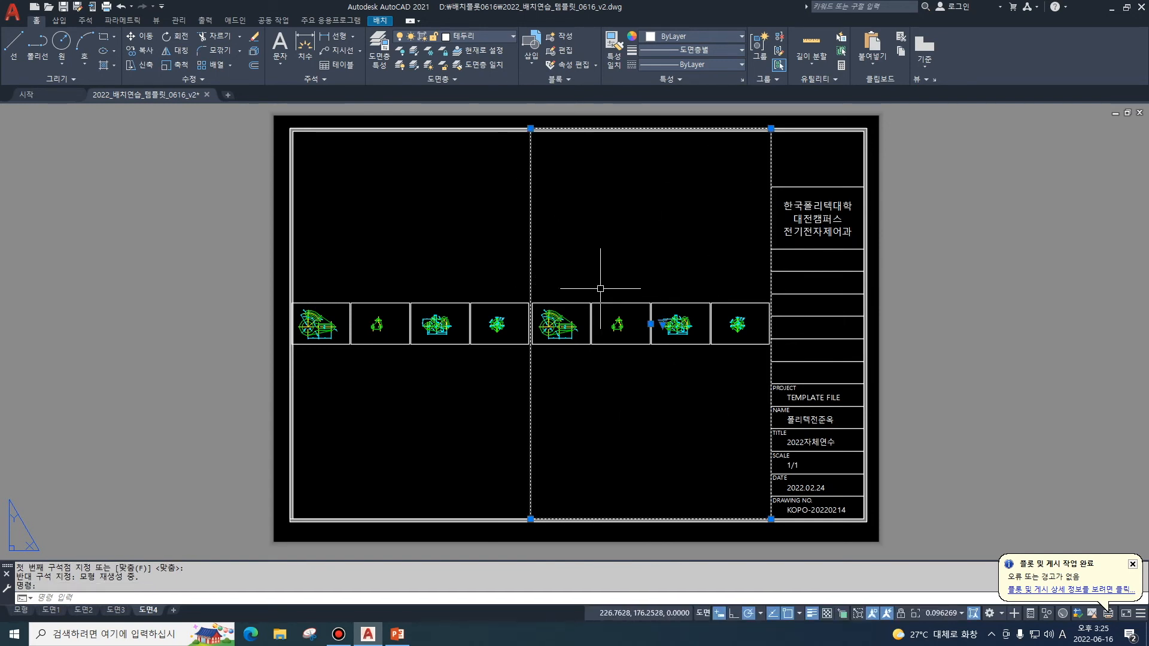
pyautogui.press('Delete')
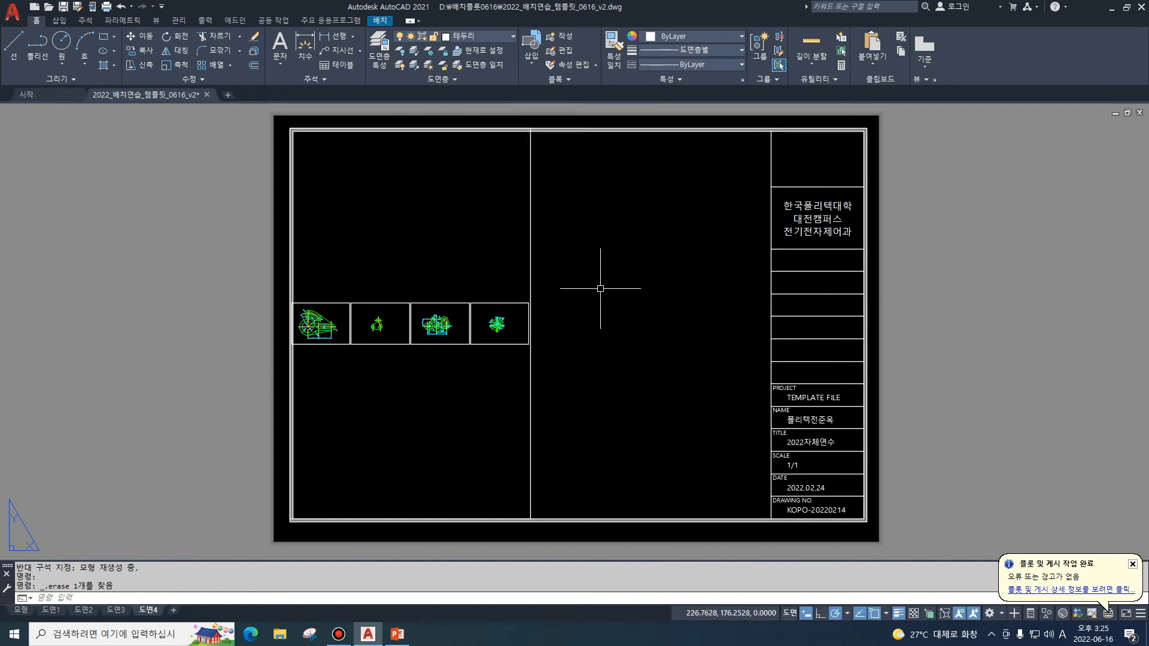
pyautogui.click(61, 41)
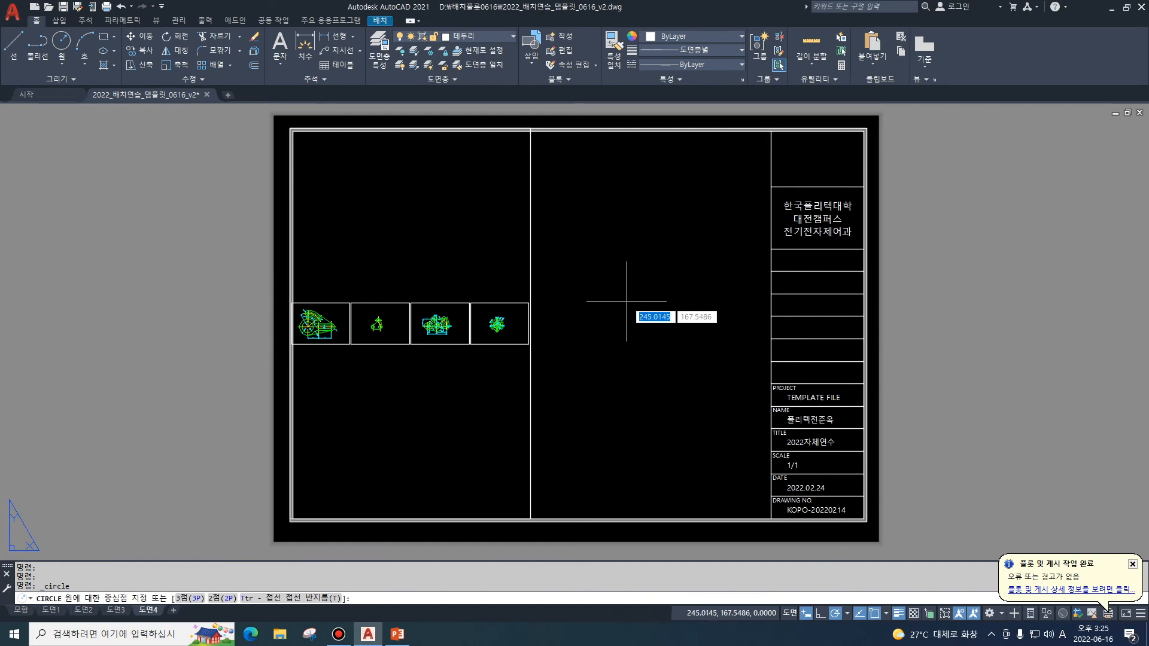
pyautogui.click(656, 315)
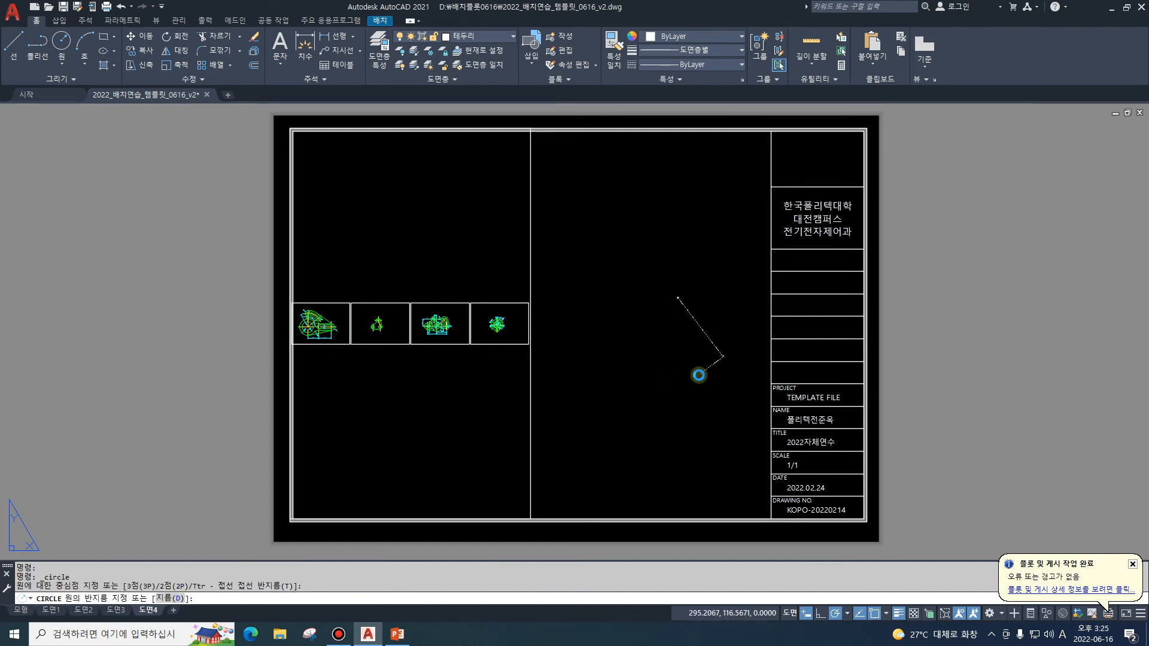
pyautogui.click(697, 375)
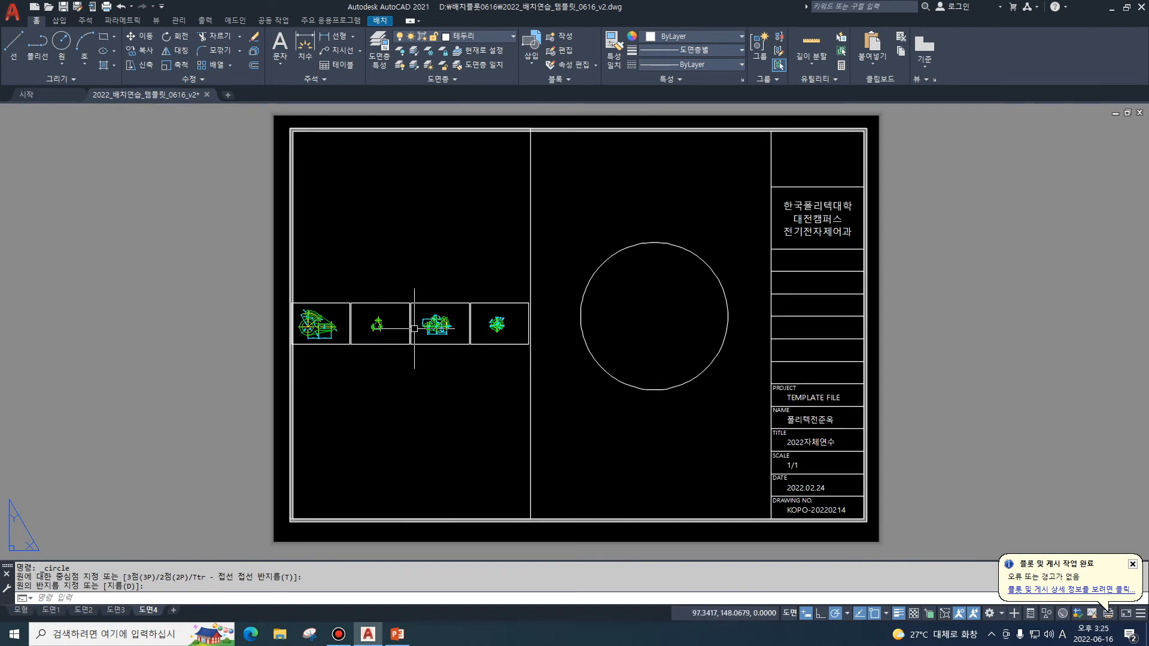
# Activate the remaining rectangular viewport, frame the first part in it and set the viewport scale to 1:2.
pyautogui.doubleClick(396, 276)
pyautogui.scroll(4, 418, 263)
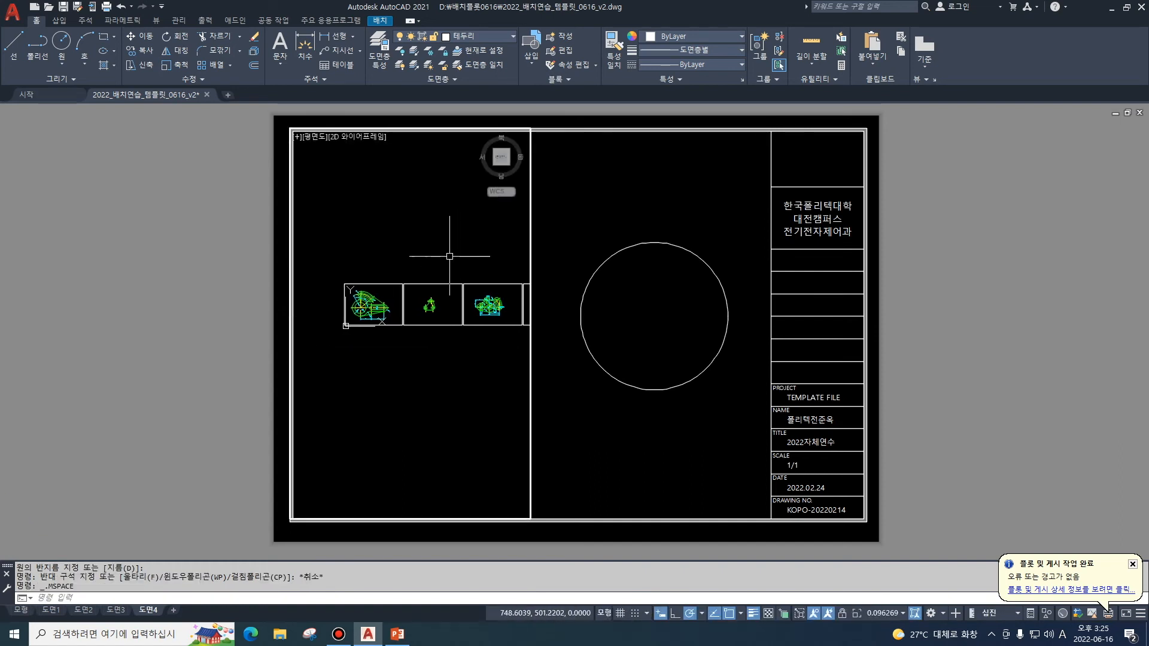
pyautogui.scroll(2, 272, 320)
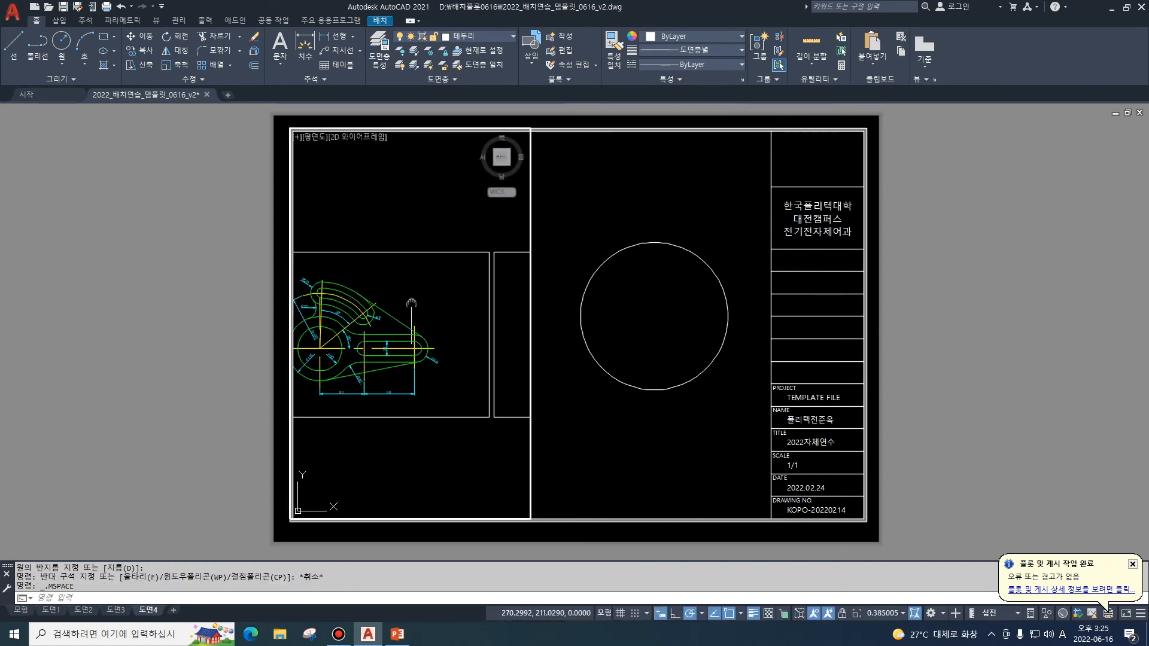
pyautogui.click(880, 609)
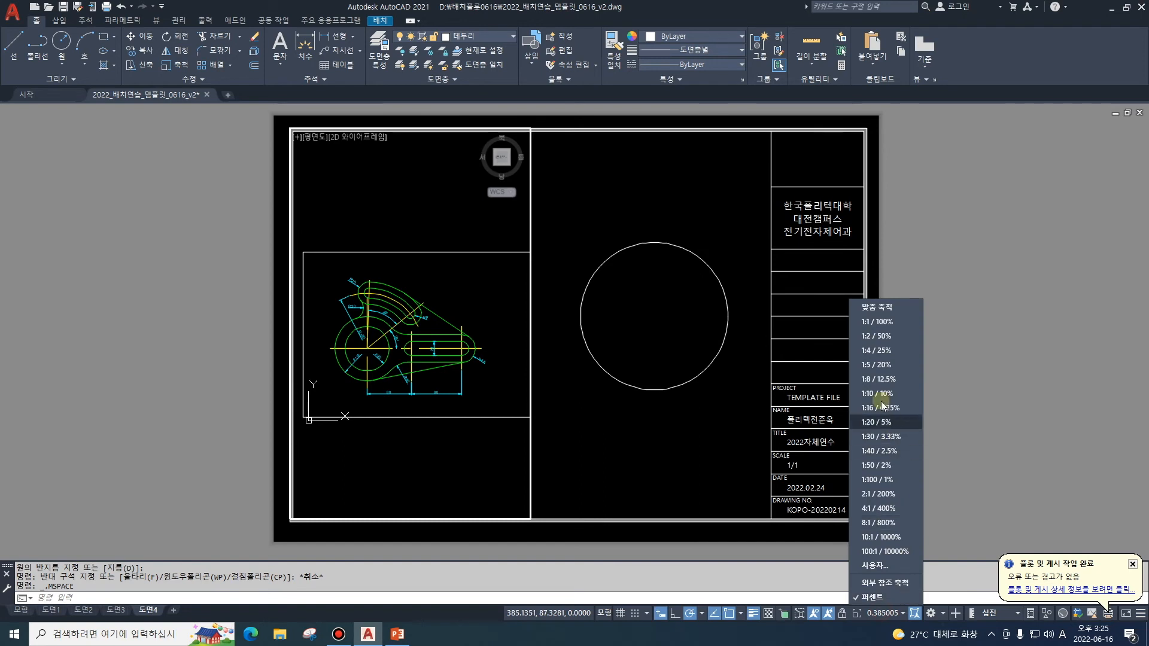
pyautogui.click(432, 405)
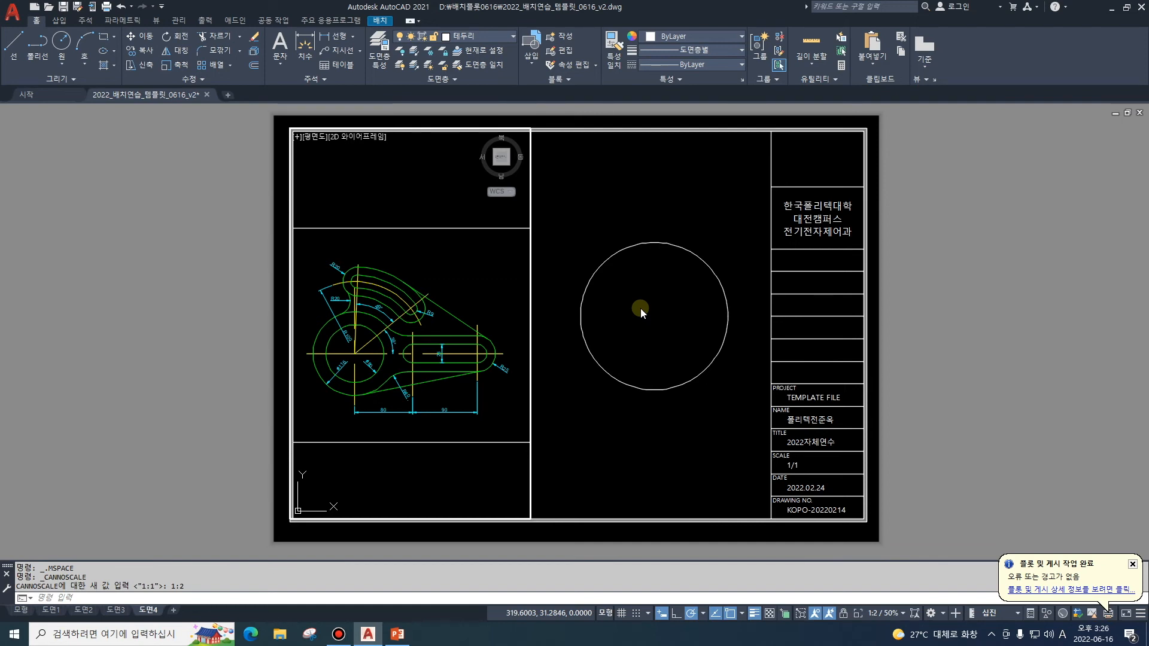
pyautogui.press('Escape')
# Convert the circle into a viewport using the Object option of MVIEW.
pyautogui.click(76, 598)
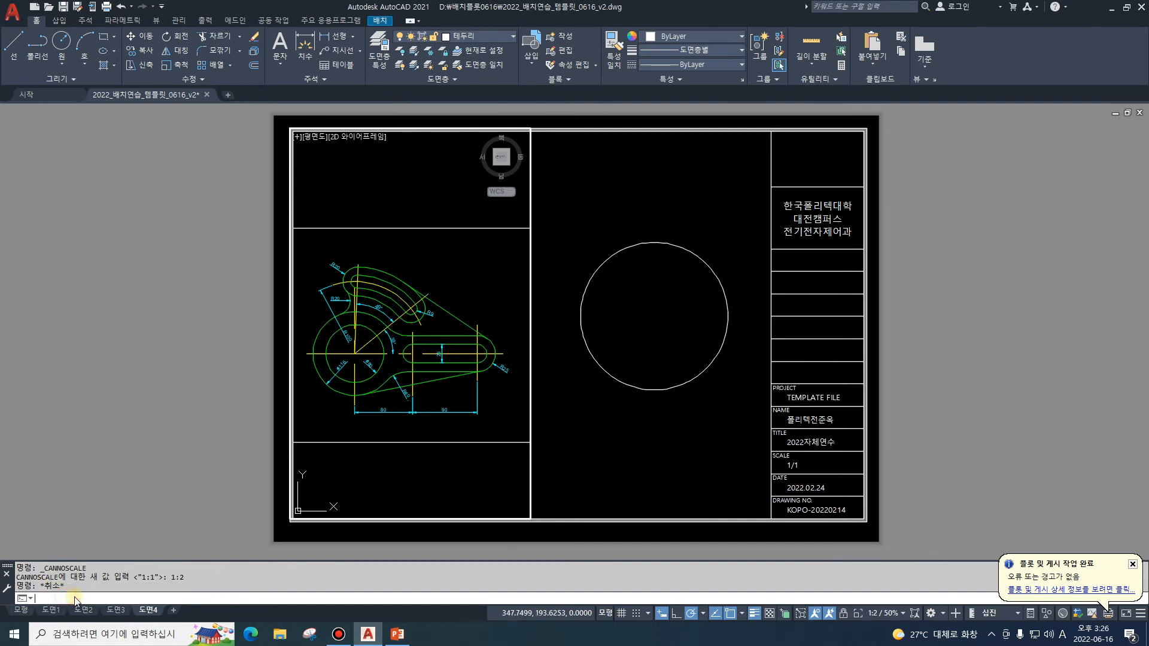
pyautogui.write('mv')
pyautogui.press('Return')
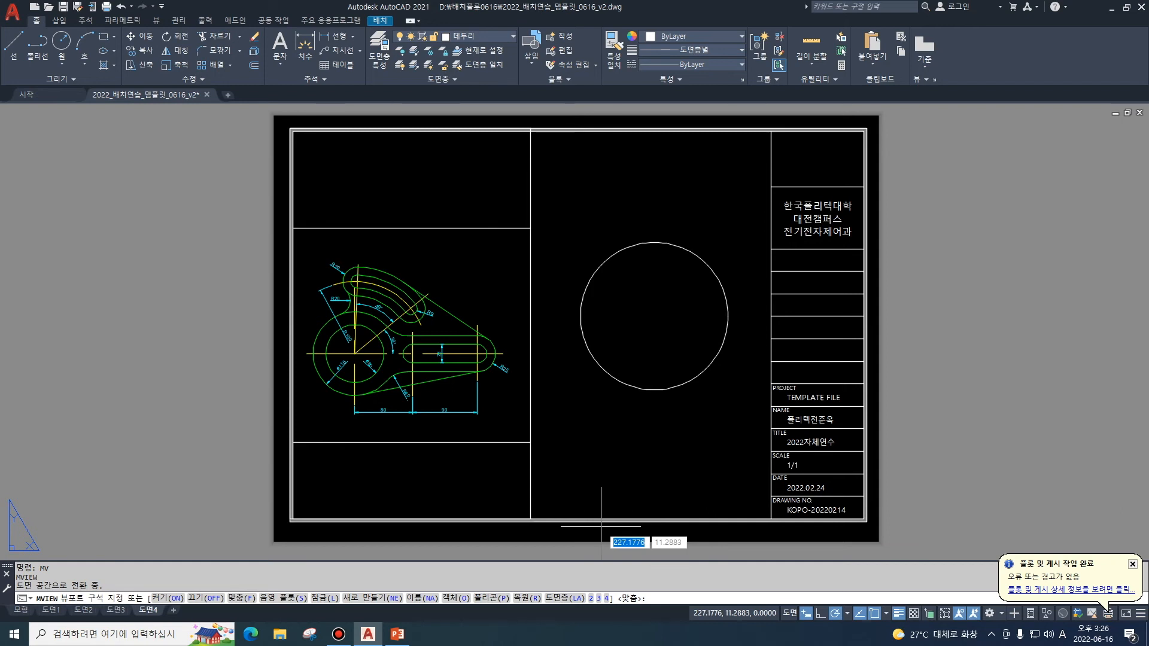
pyautogui.write('o')
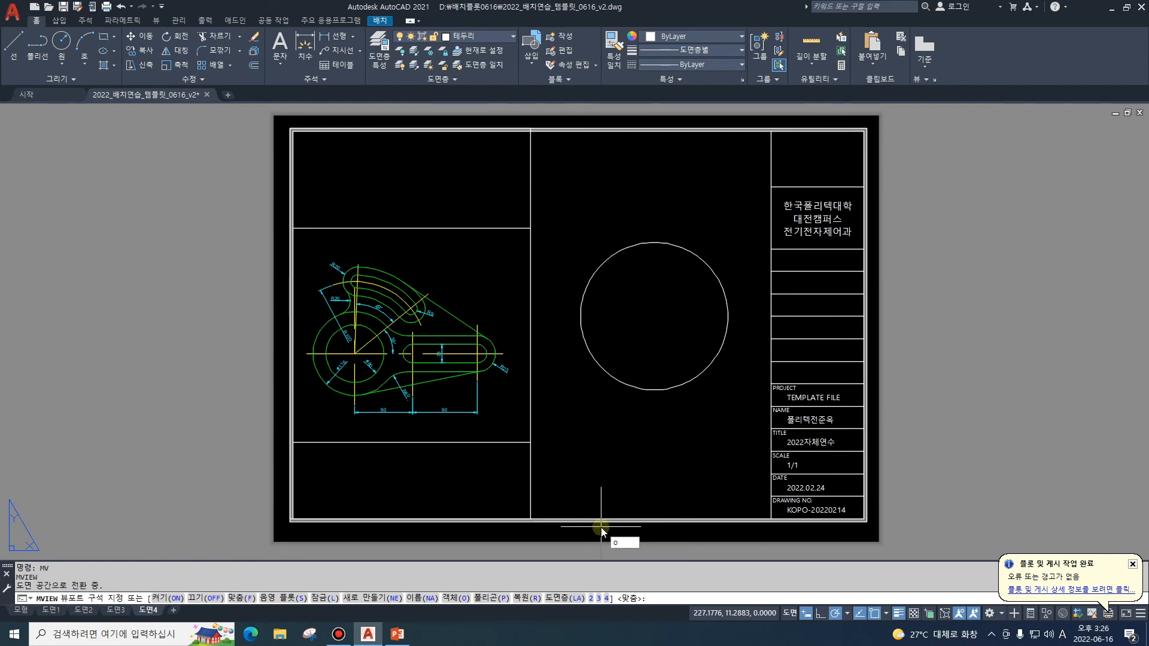
pyautogui.press('Return')
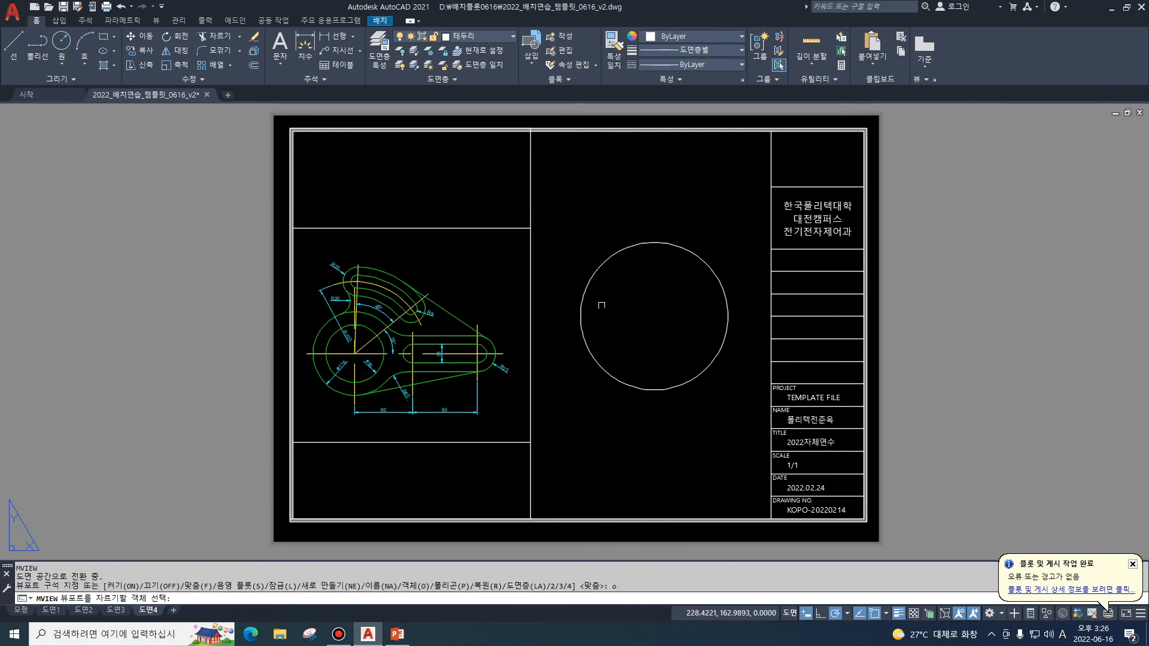
pyautogui.click(592, 285)
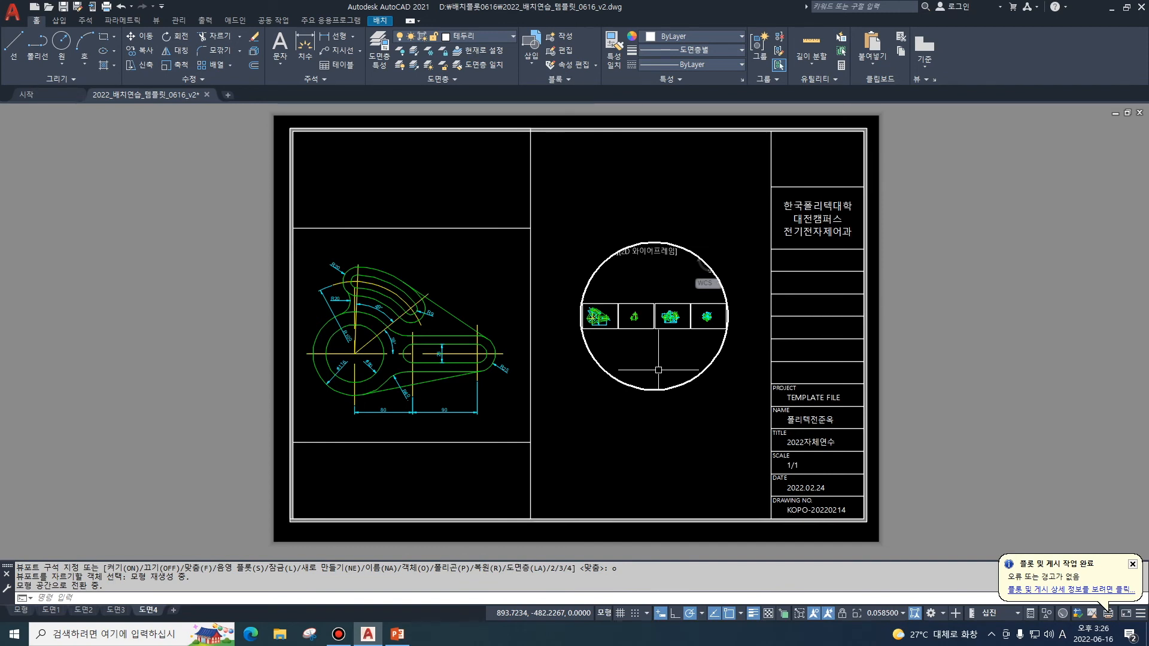
# Frame the small triangular part in the circular viewport, set its scale to 1:2 and lock the viewport.
pyautogui.scroll(6, 632, 323)
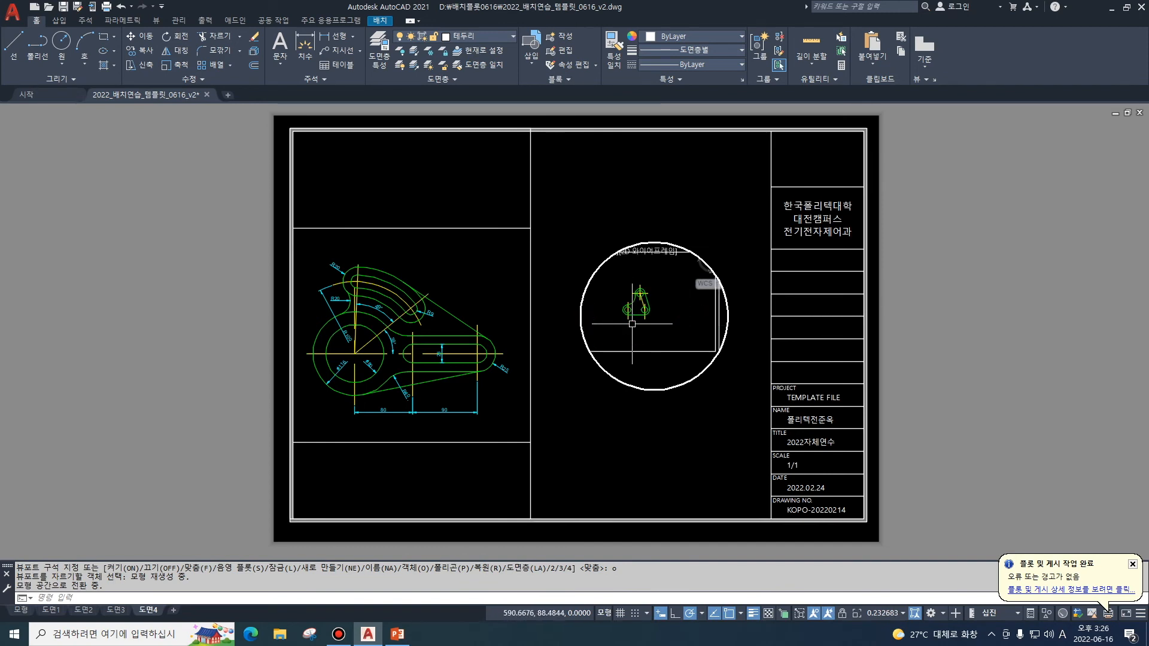
pyautogui.scroll(2, 646, 328)
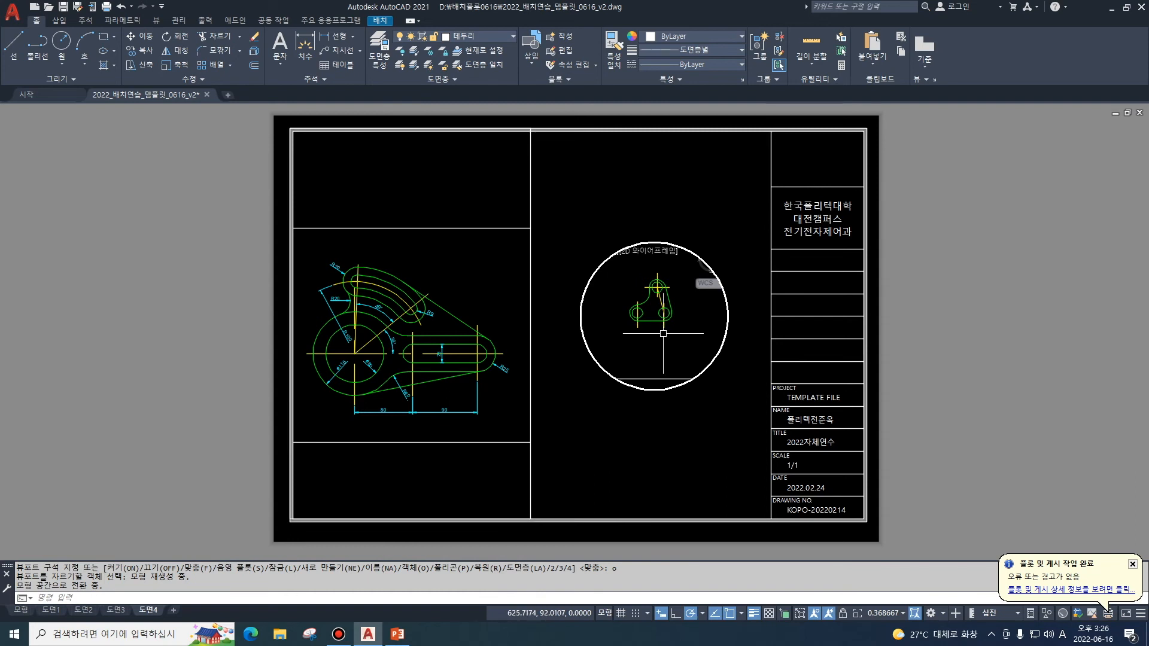
pyautogui.scroll(2, 663, 334)
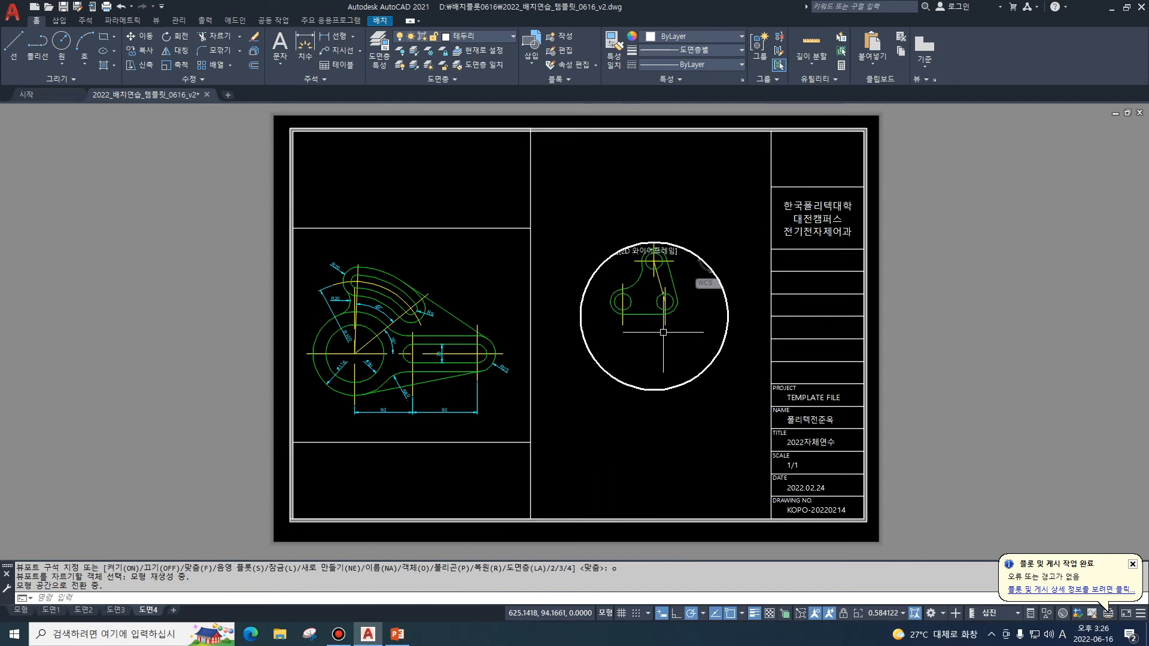
pyautogui.click(902, 613)
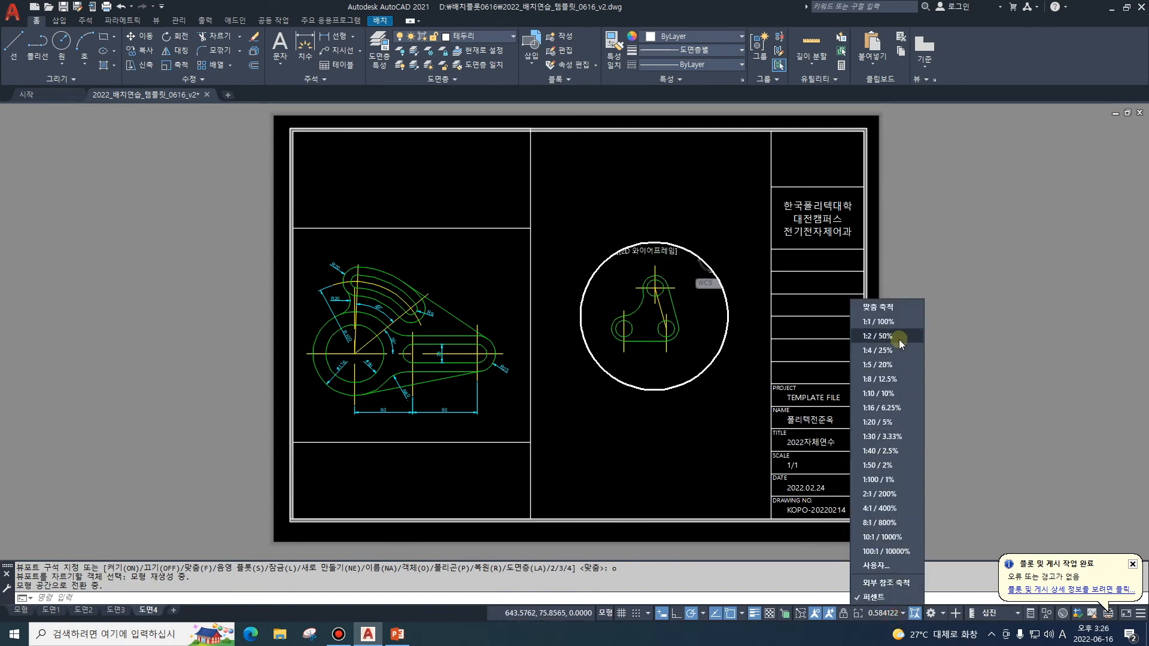
pyautogui.click(895, 321)
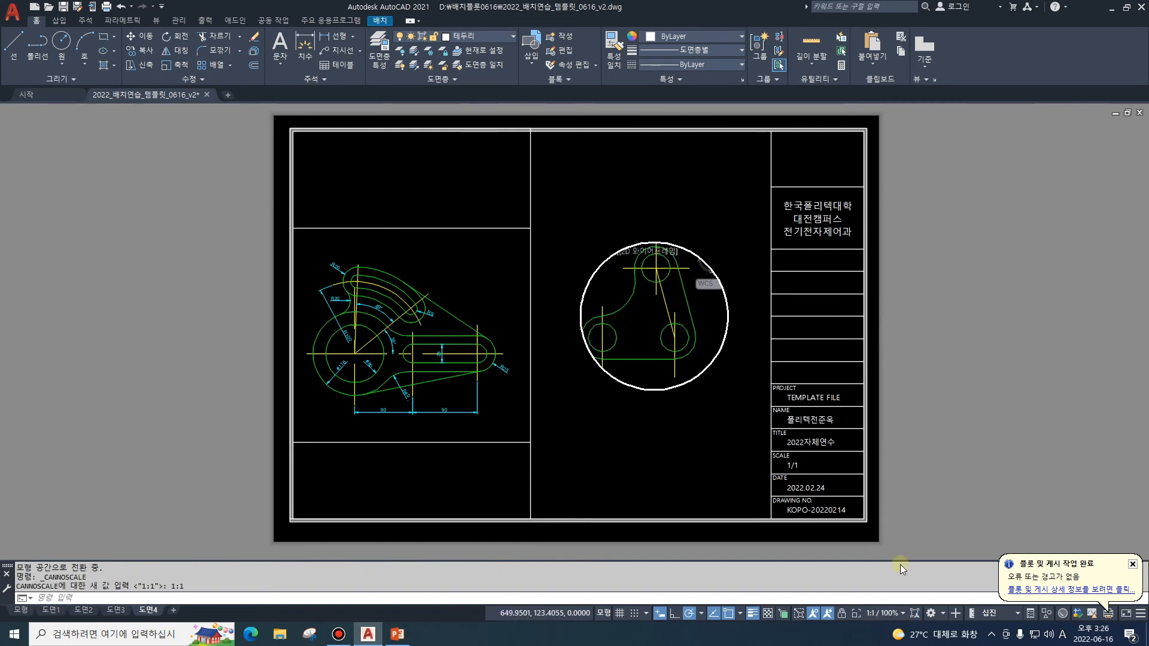
pyautogui.click(895, 613)
pyautogui.click(900, 333)
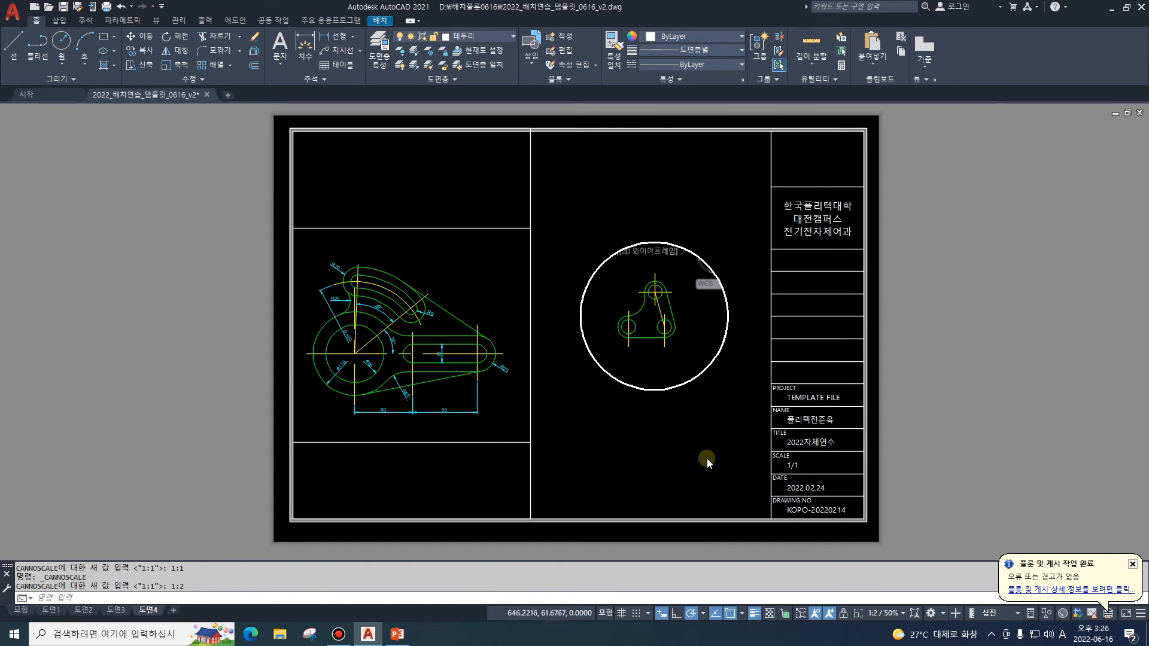
pyautogui.press('Escape')
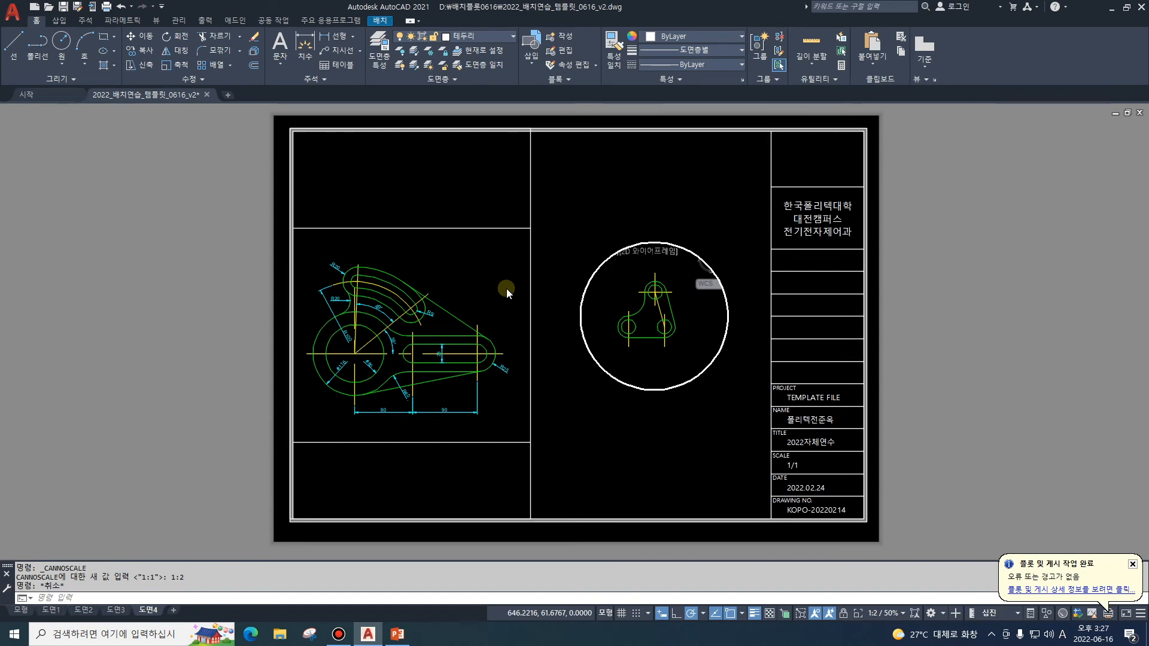
pyautogui.click(844, 613)
# Assign the rectangular frame around the first part to the Defpoints layer.
pyautogui.click(492, 230)
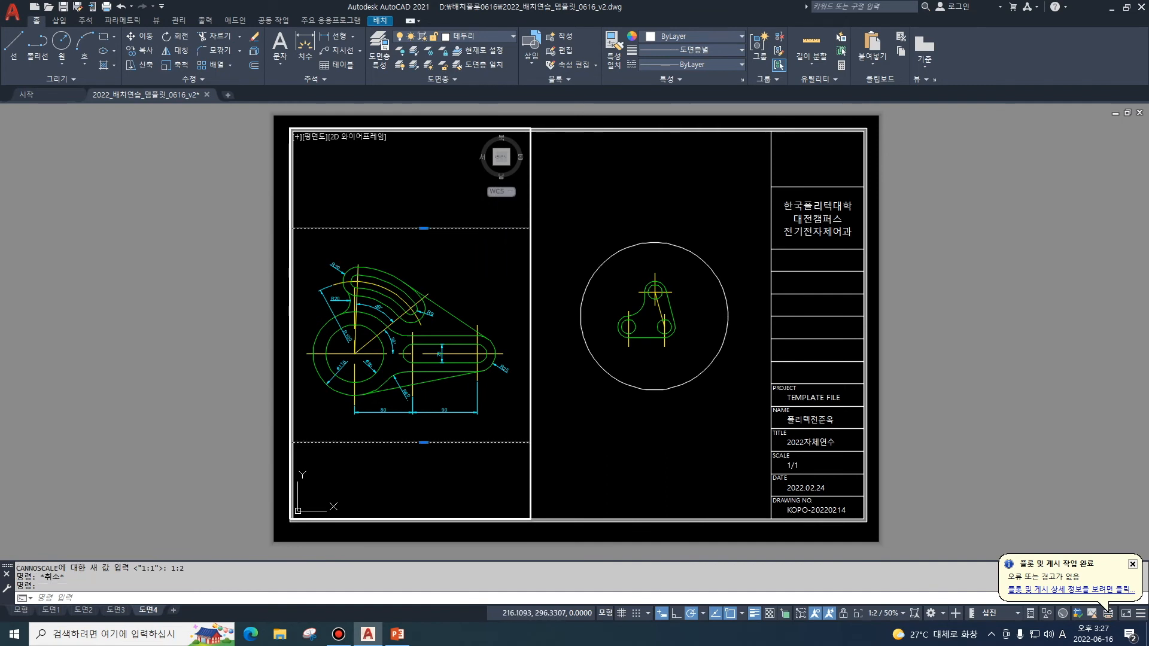
pyautogui.press('Escape')
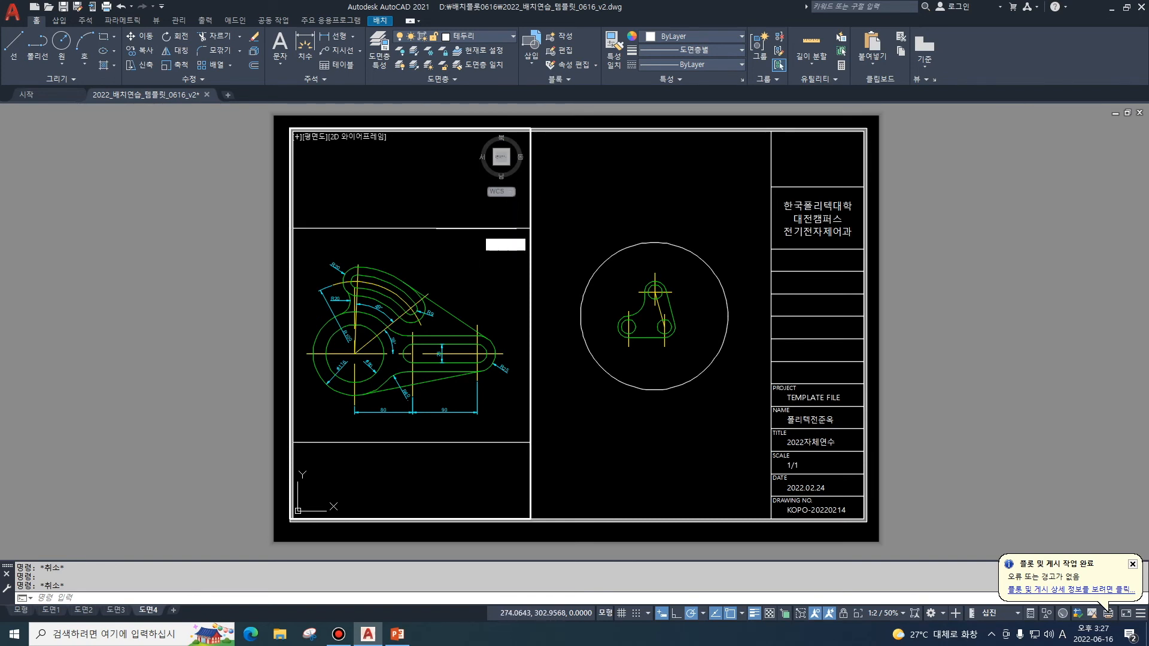
pyautogui.click(480, 228)
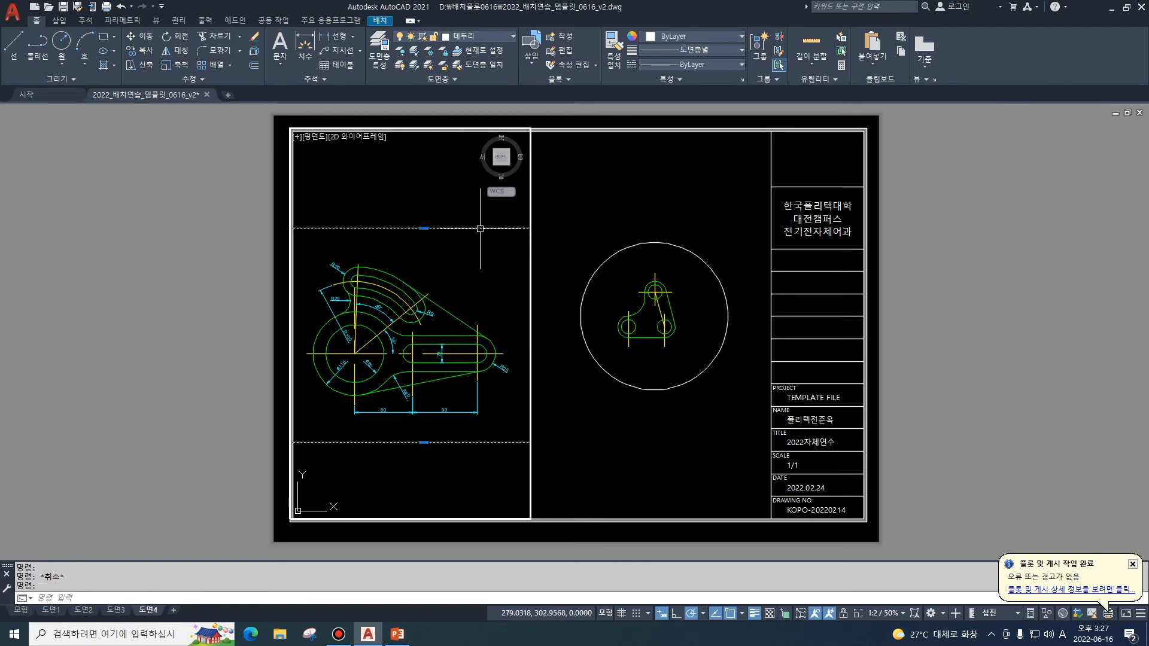
pyautogui.click(483, 36)
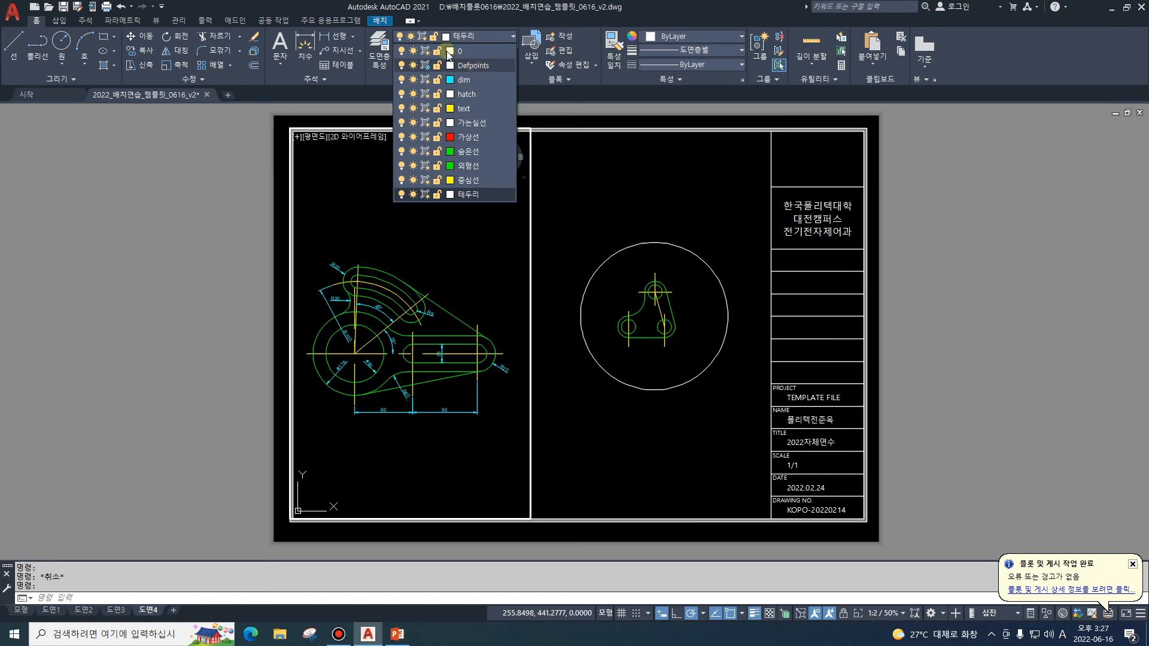
pyautogui.click(450, 65)
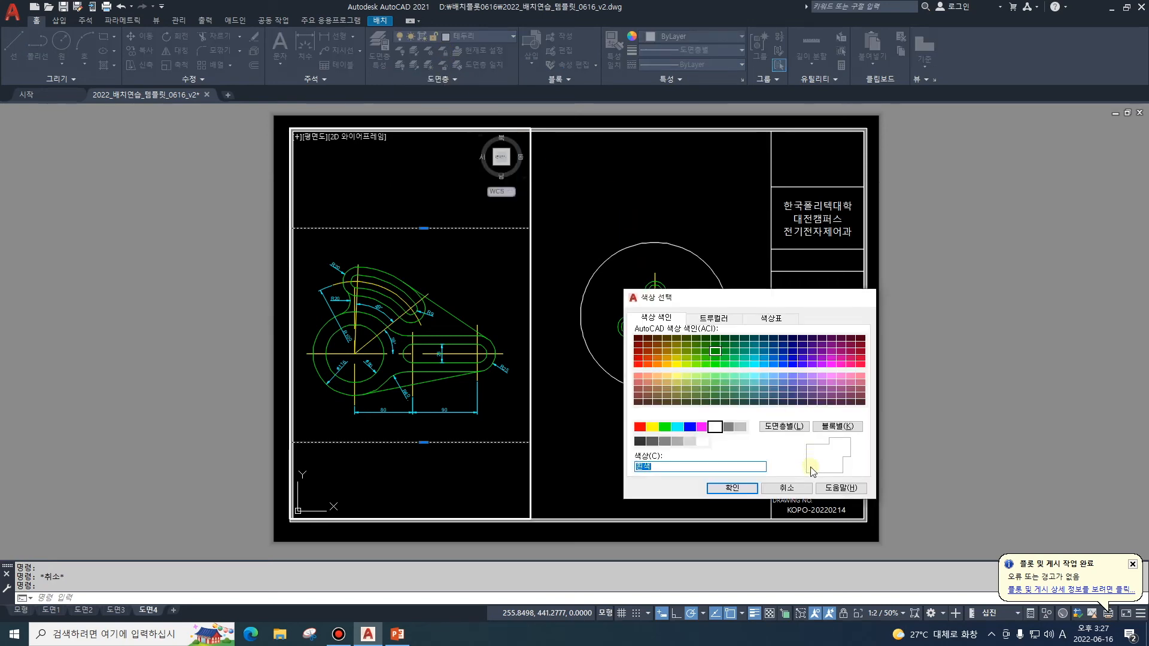
pyautogui.click(806, 487)
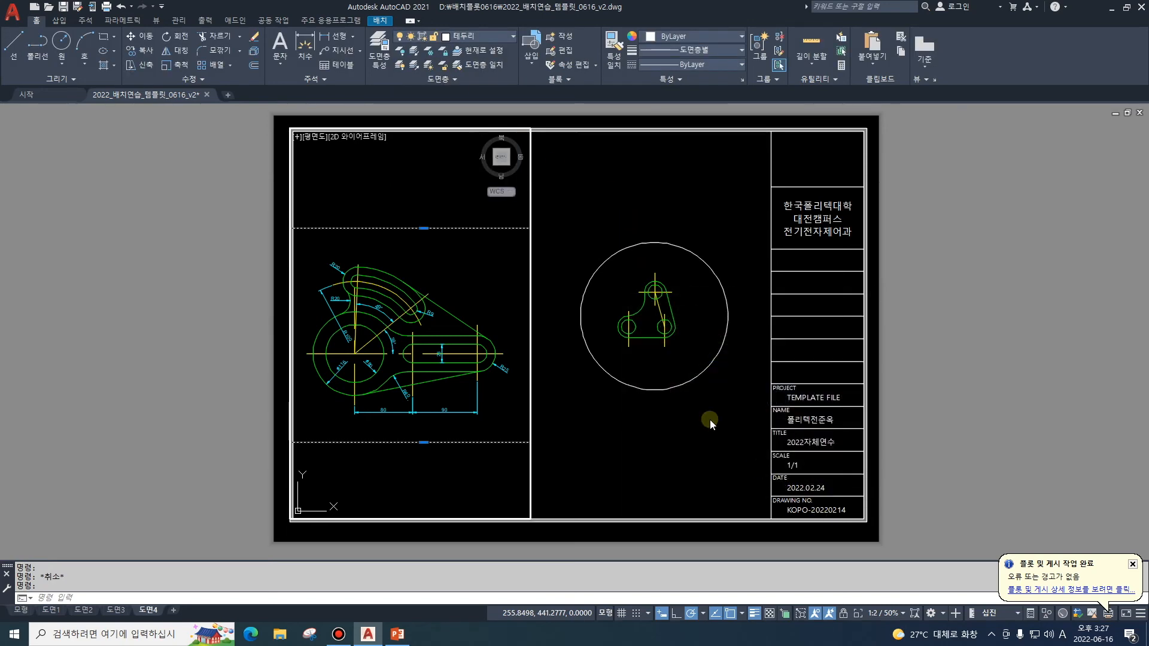
pyautogui.click(473, 36)
pyautogui.click(468, 65)
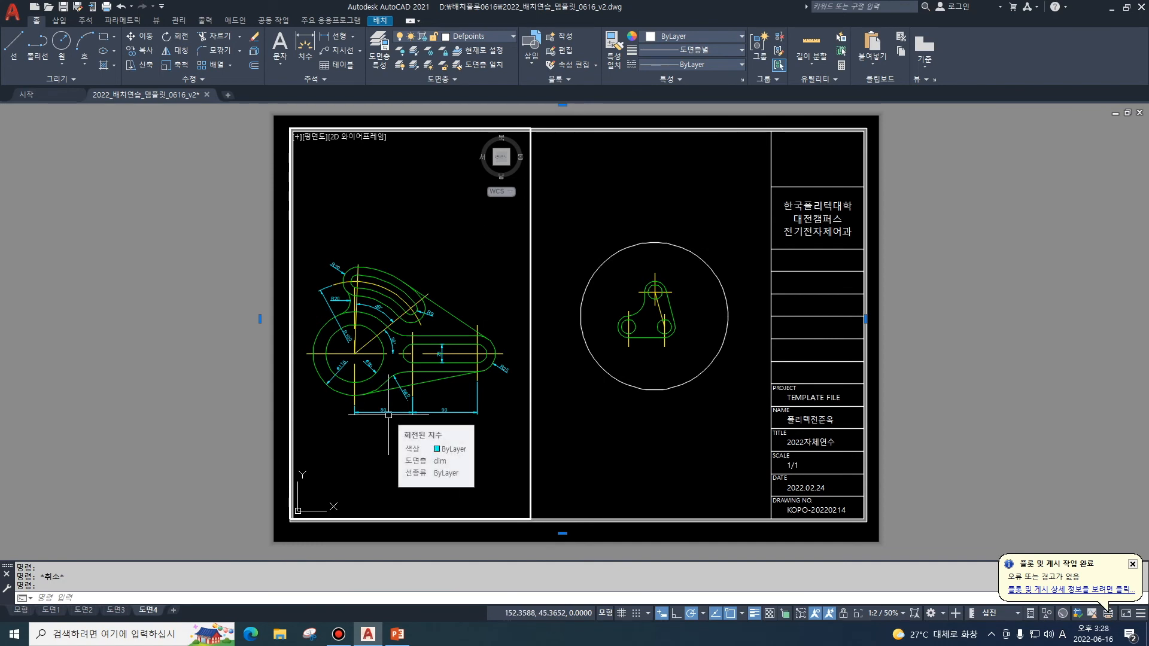
pyautogui.press('Escape')
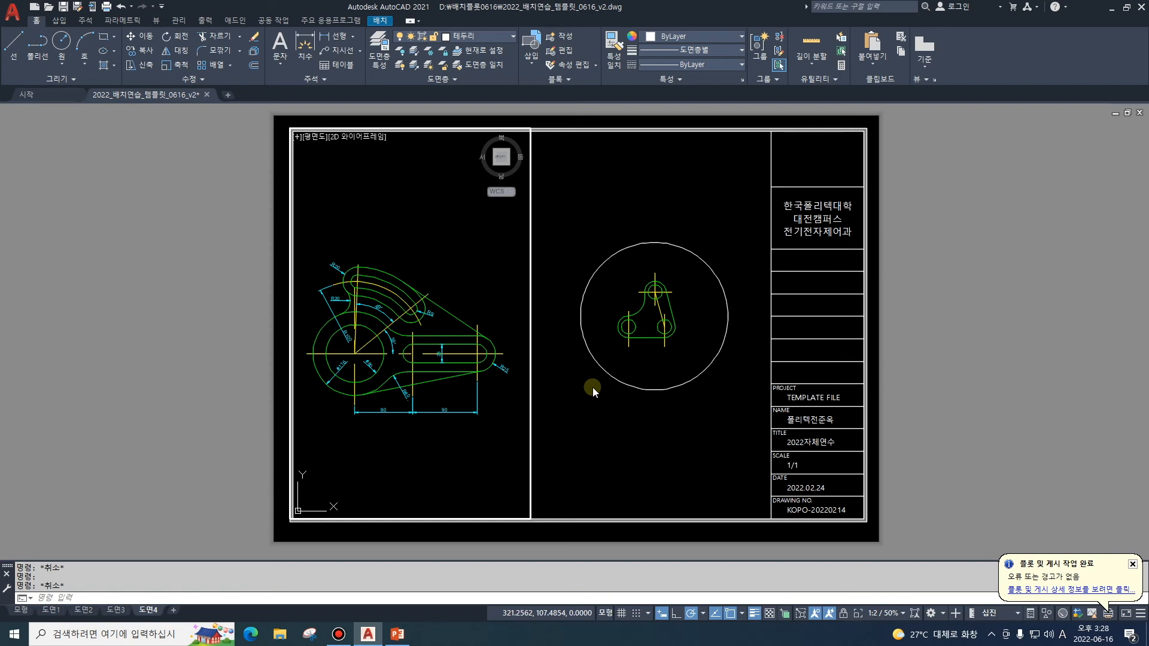
# Lock the rectangular viewport and return to paper space.
pyautogui.click(423, 444)
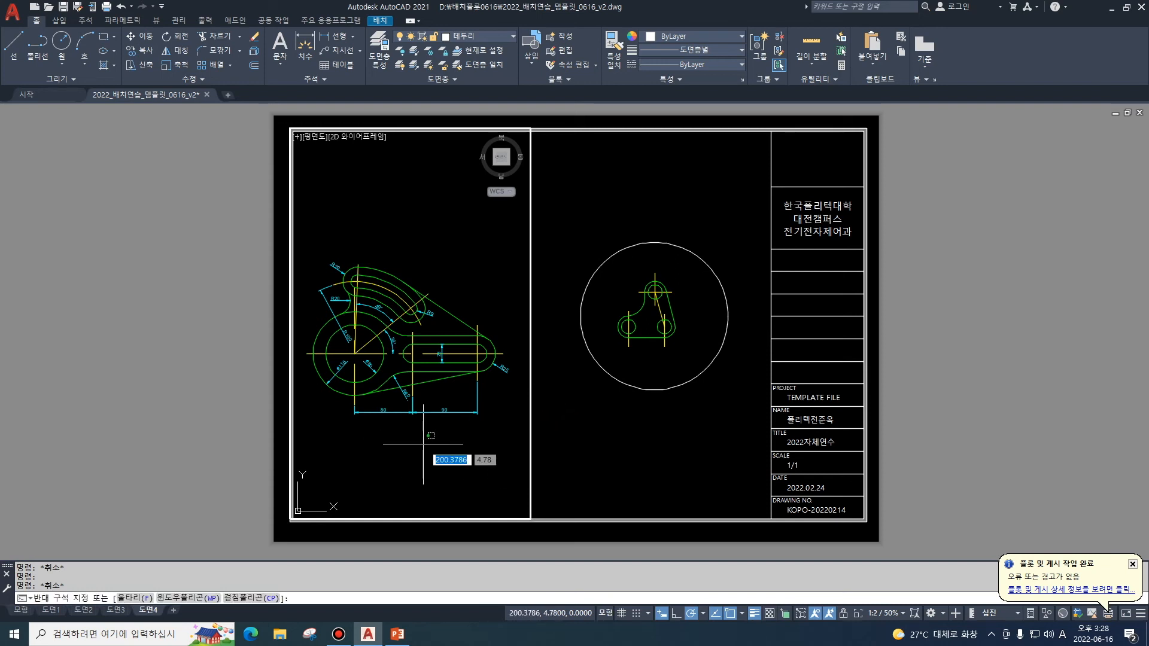
pyautogui.press('Escape')
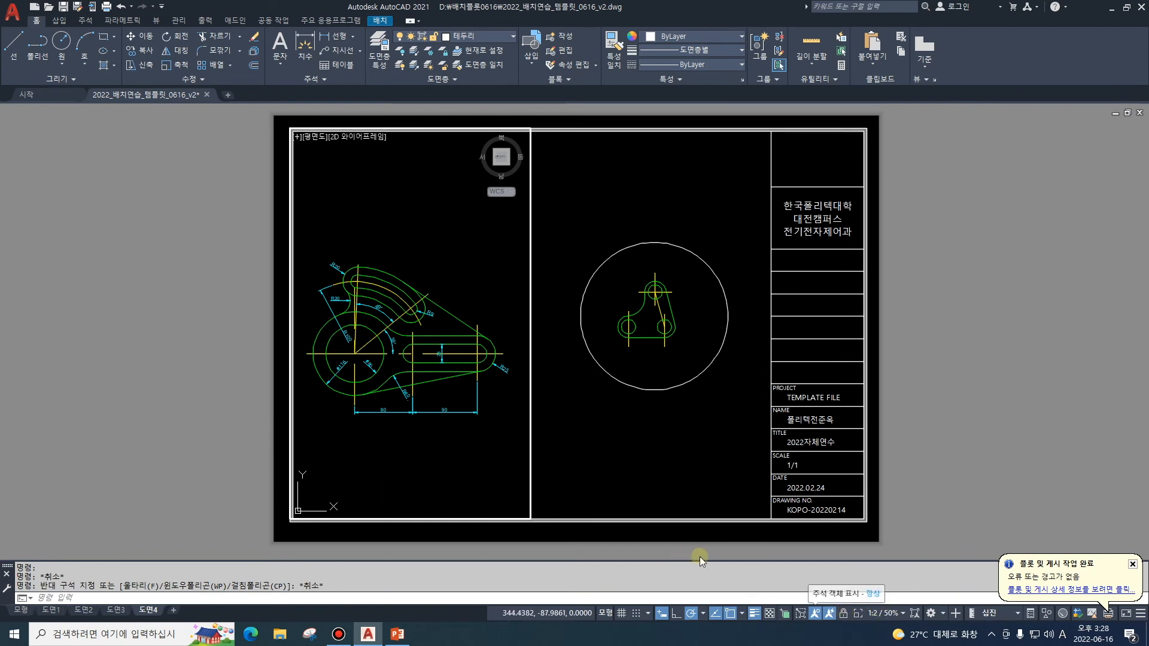
pyautogui.click(843, 613)
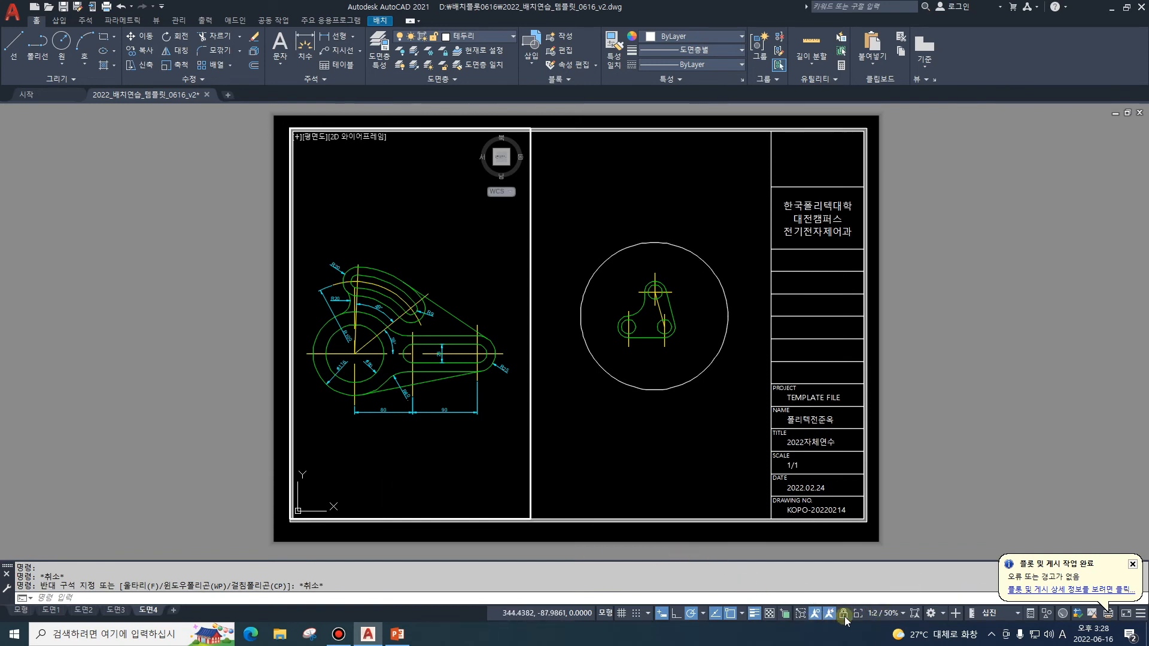
pyautogui.doubleClick(674, 366)
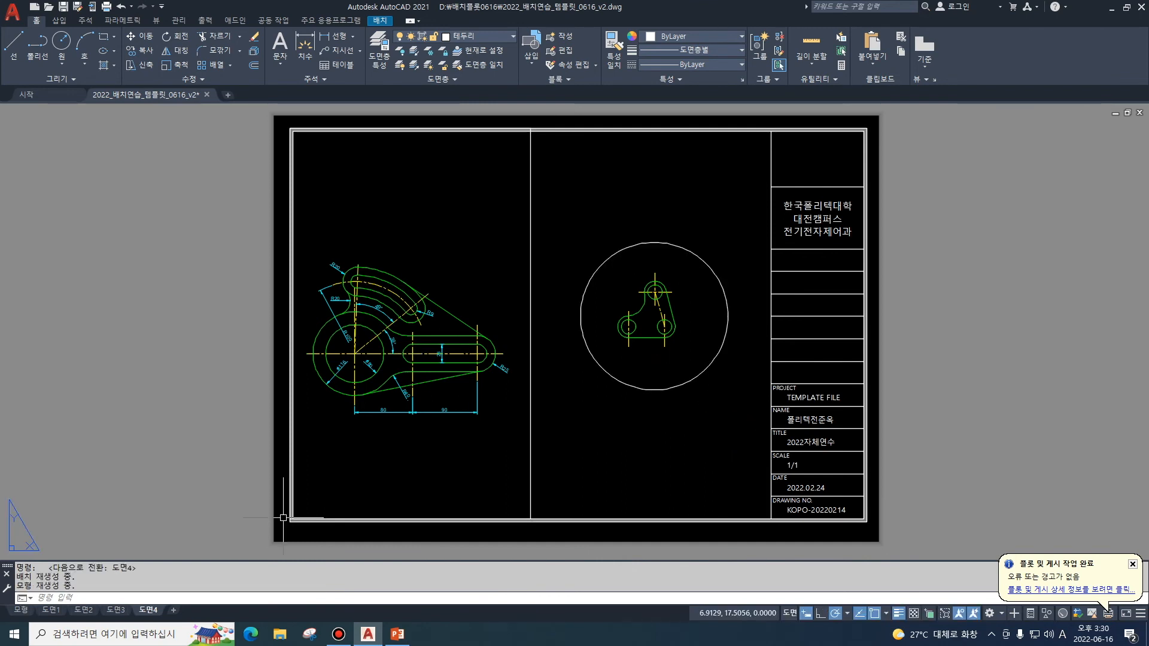
# Switch to model space and start batch publishing the drawing's sheets.
pyautogui.click(23, 609)
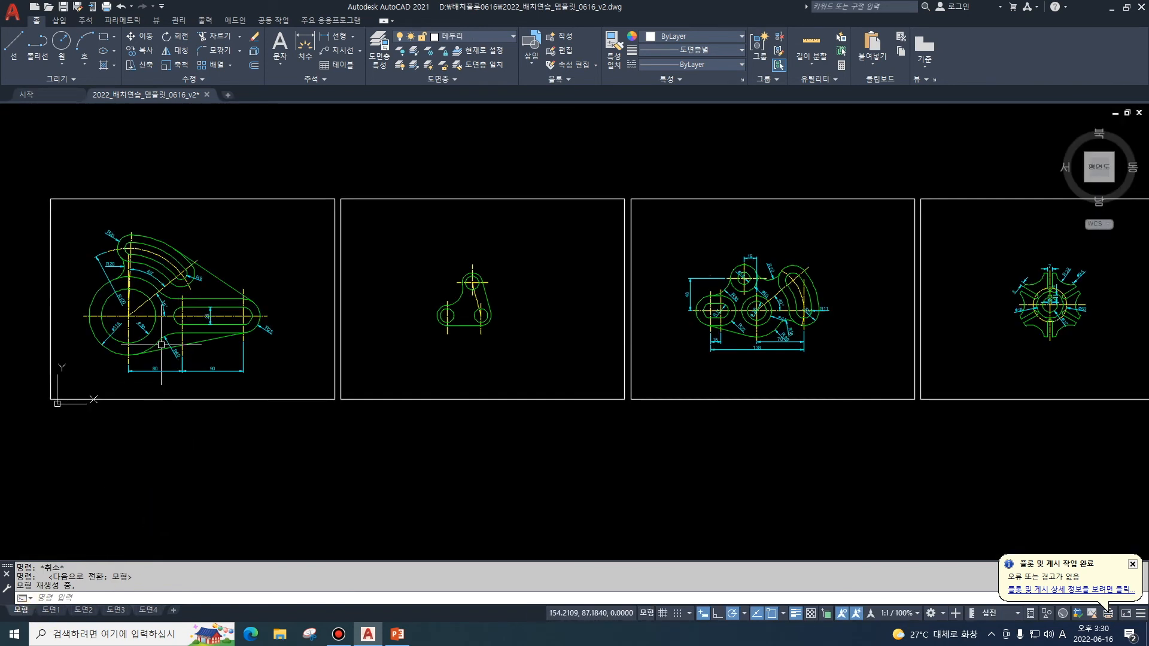
pyautogui.click(13, 12)
pyautogui.moveTo(75, 272)
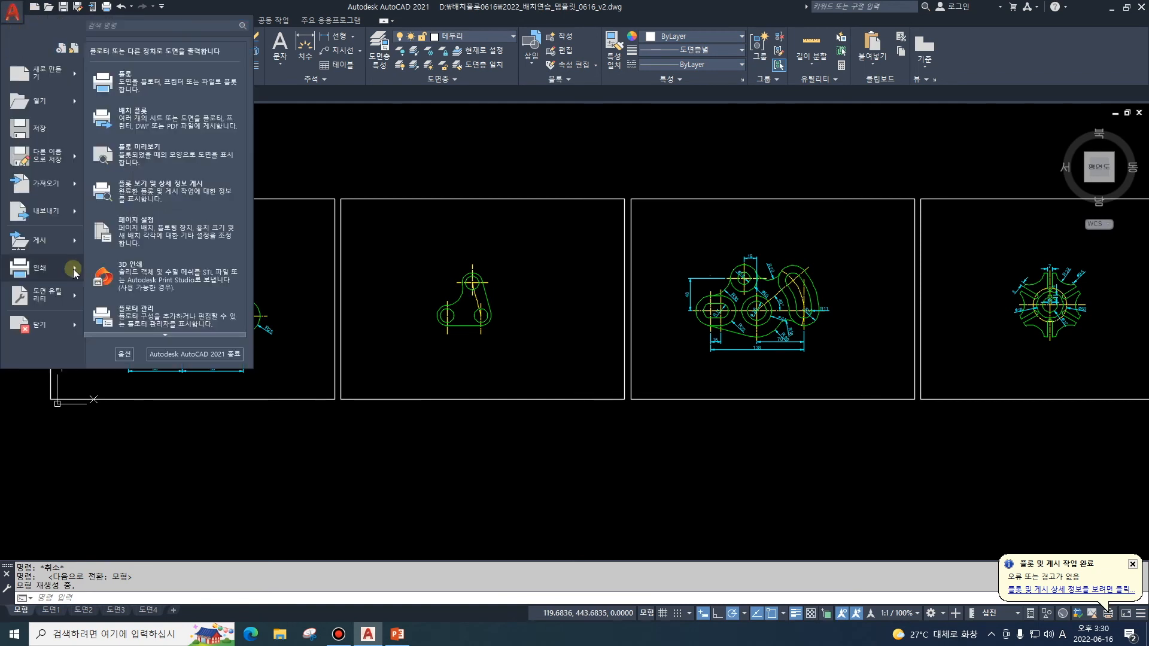
pyautogui.click(233, 123)
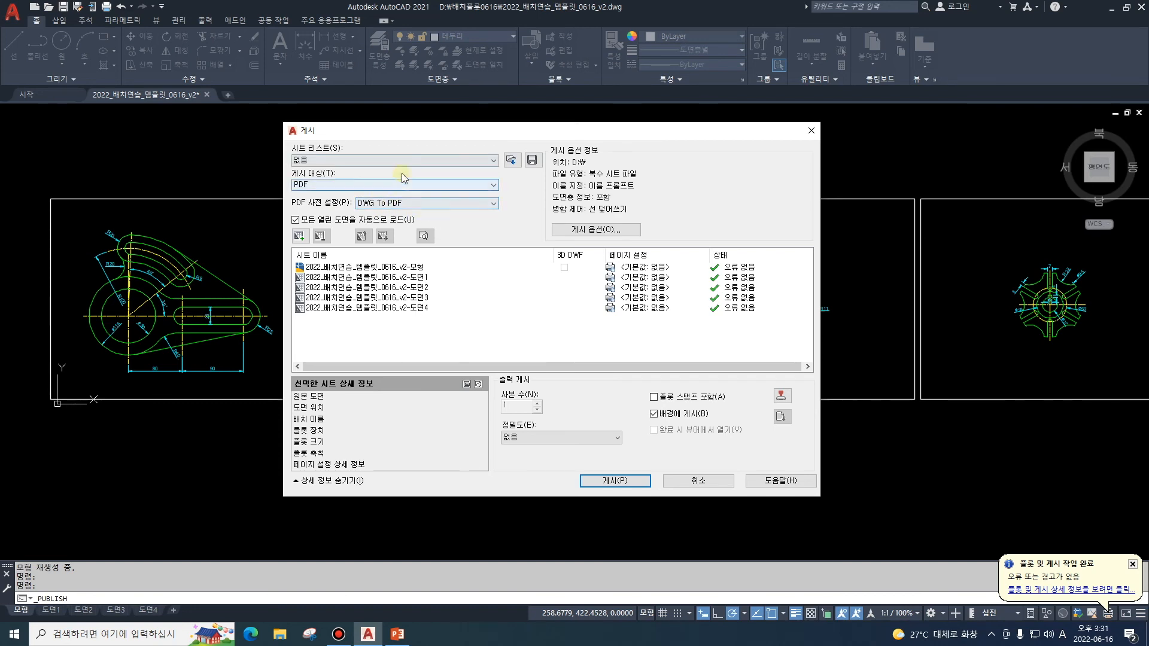
# Set the PDF publish location to the 배치플롯0616 folder on drive D in the publish options.
pyautogui.click(609, 232)
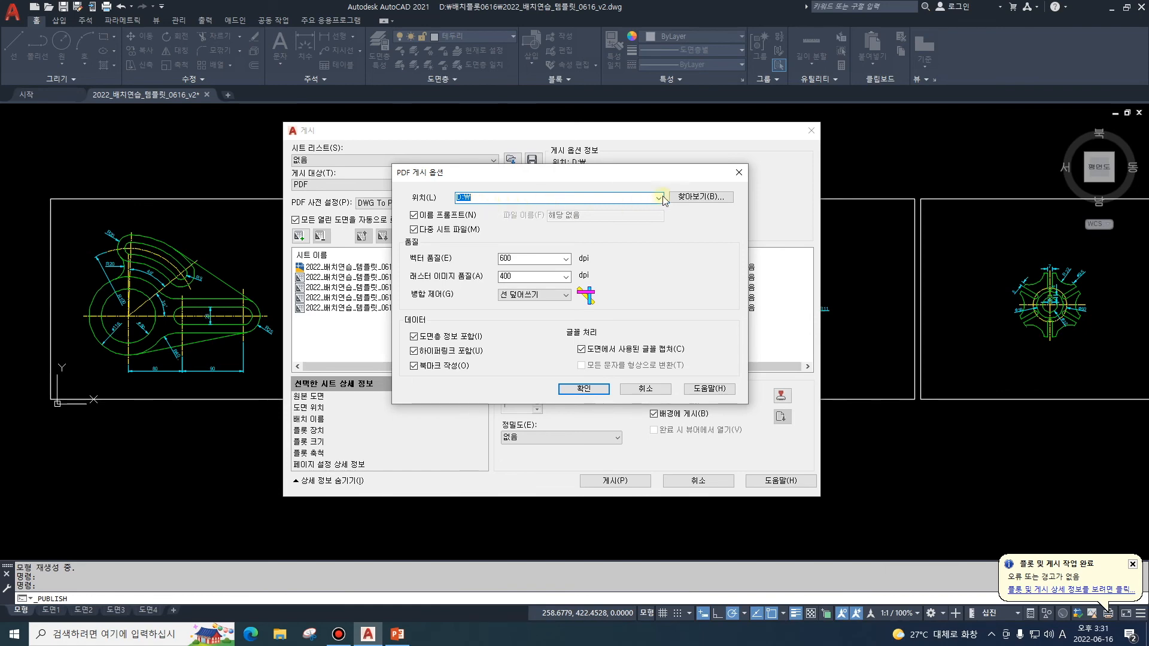
pyautogui.click(696, 194)
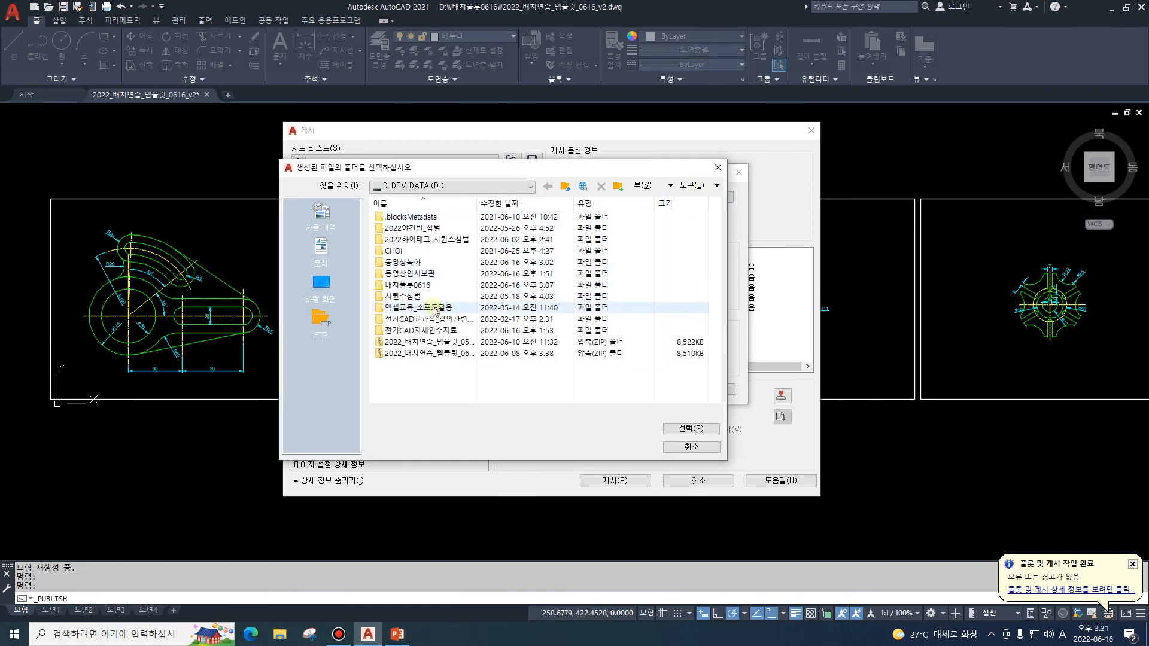
pyautogui.click(427, 287)
pyautogui.doubleClick(428, 287)
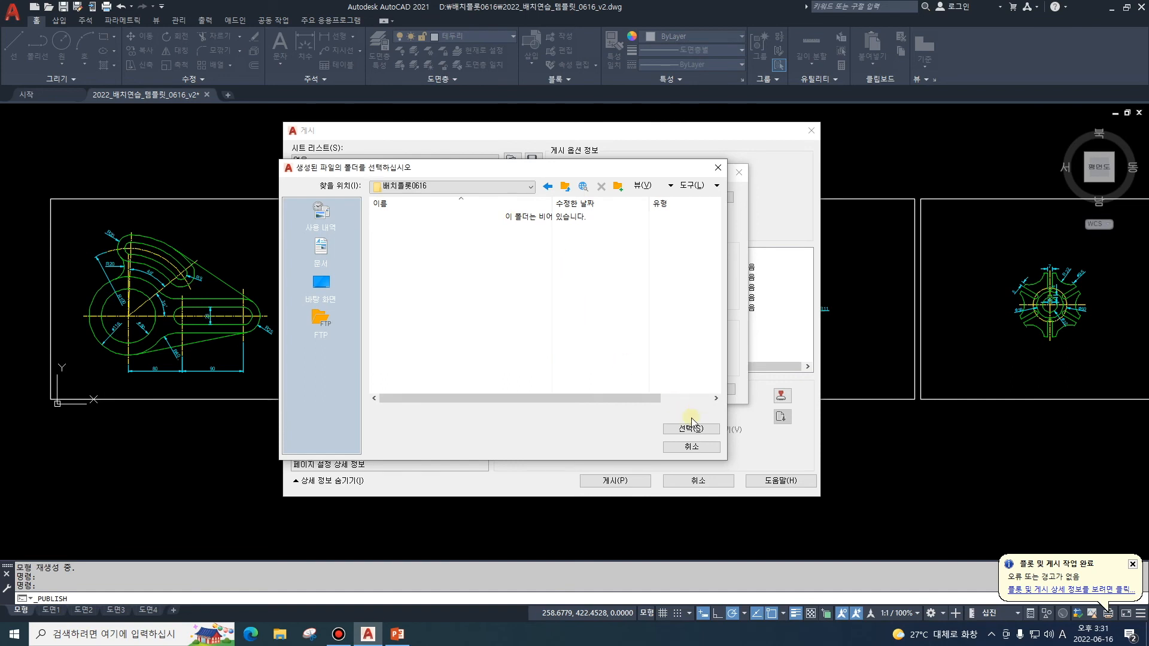
pyautogui.click(691, 429)
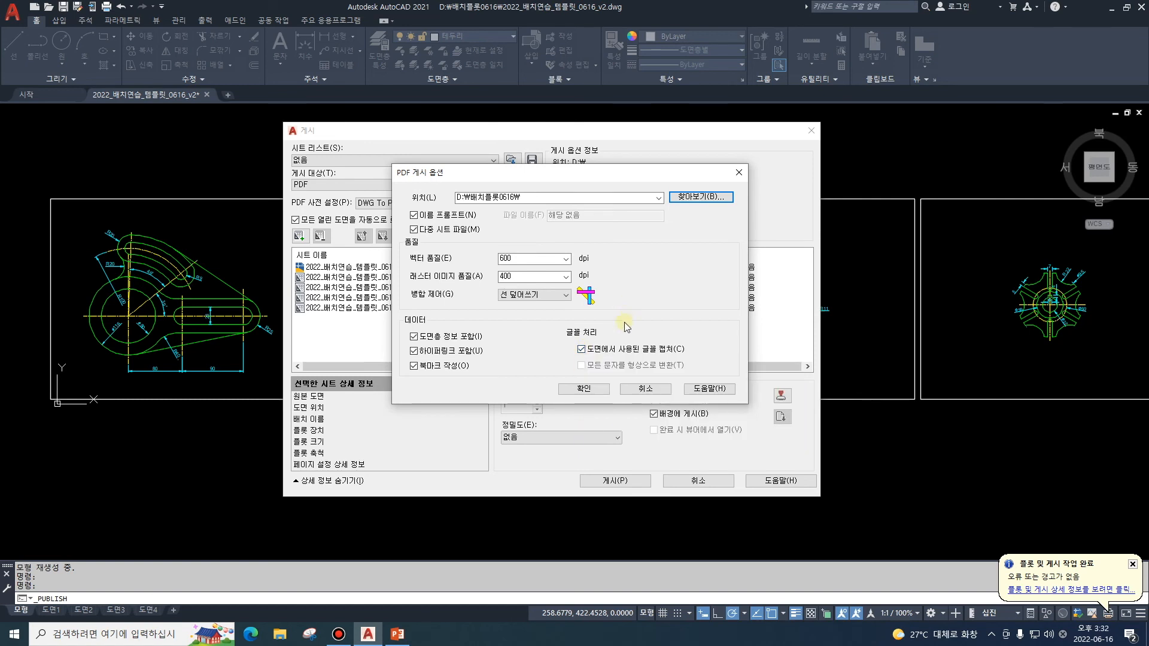
pyautogui.click(579, 389)
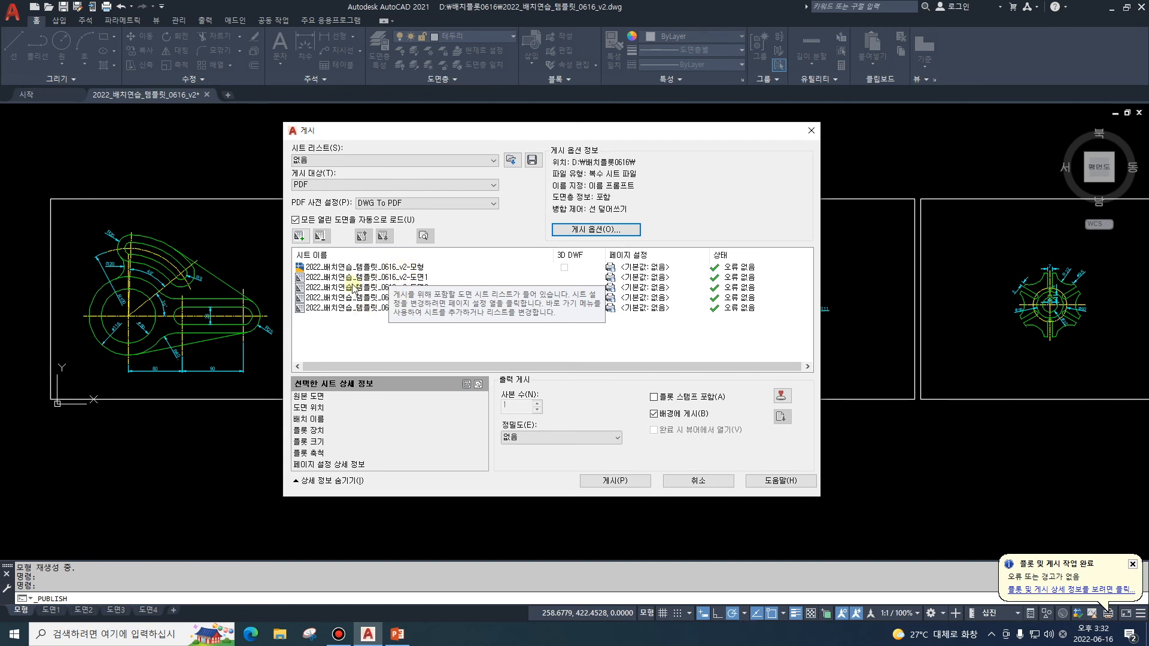
# Remove the model sheet from the list of sheets to publish.
pyautogui.click(365, 267)
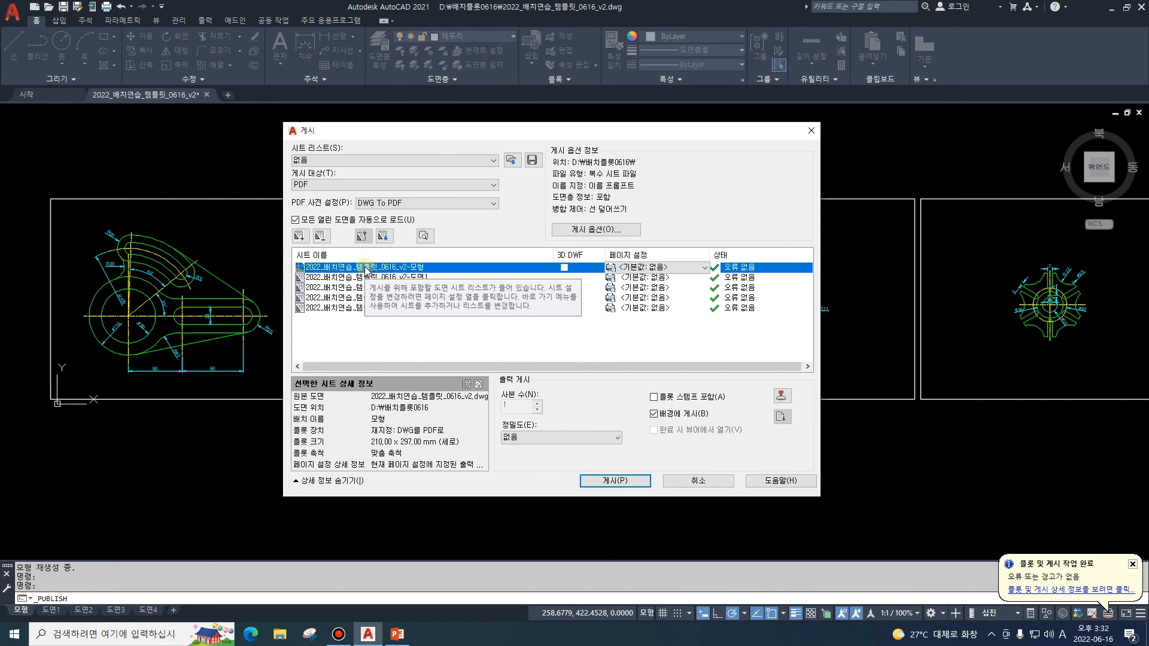
pyautogui.rightClick(304, 270)
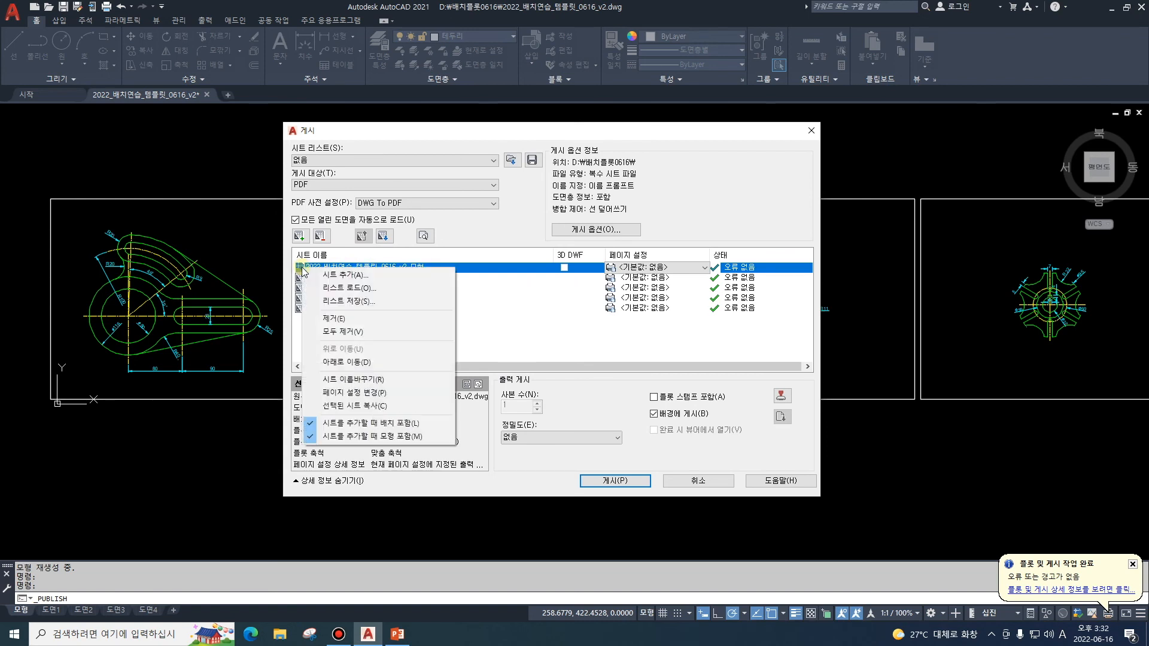
pyautogui.click(333, 318)
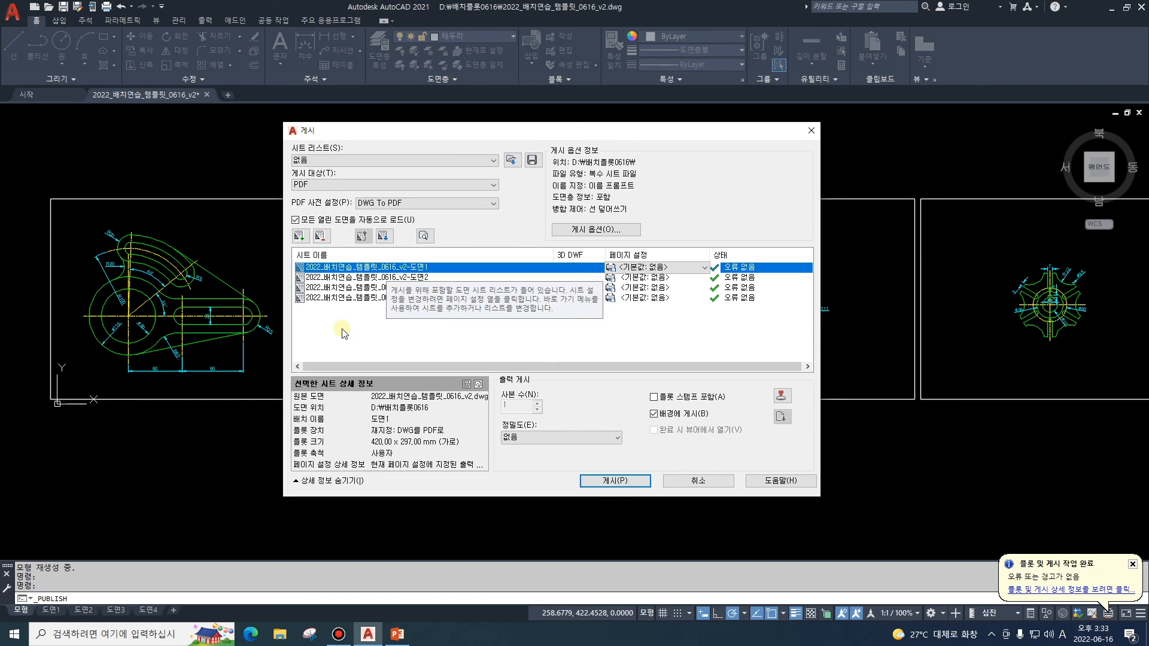
# Publish the remaining sheets to one PDF with 전체게시 added to its file name, choosing to save the sheet list.
pyautogui.click(616, 481)
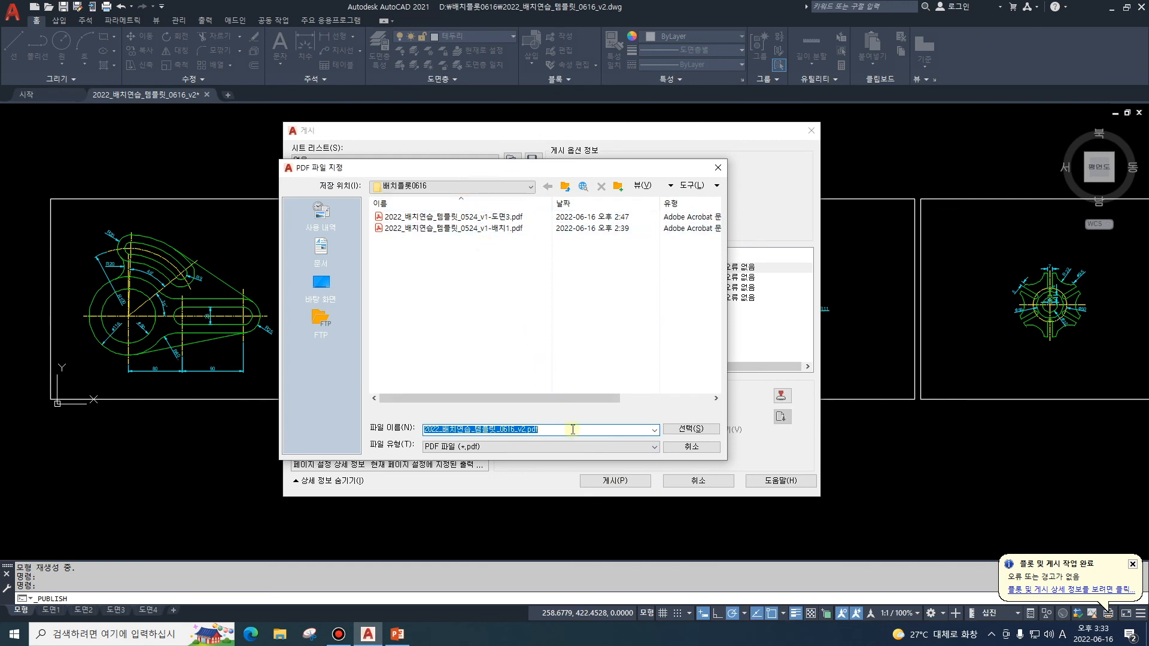
pyautogui.click(525, 429)
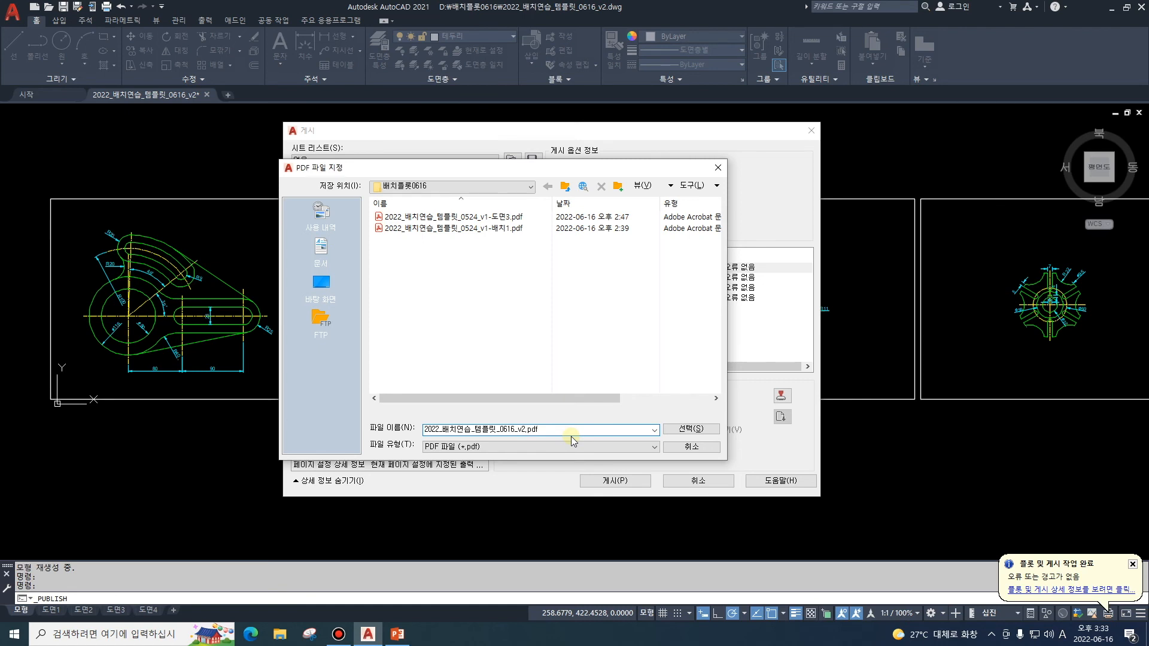
pyautogui.press('Hangul')
pyautogui.write('ㅈ')
pyautogui.write('ㄴ체게')
pyautogui.write('시')
pyautogui.click(691, 429)
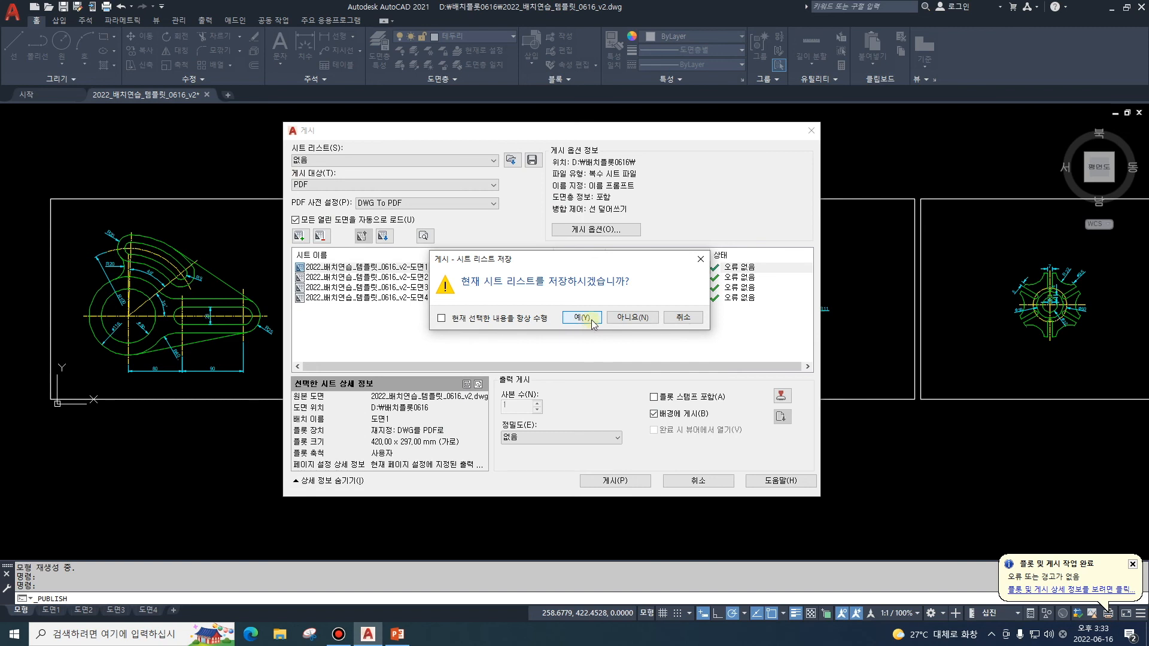
pyautogui.click(591, 320)
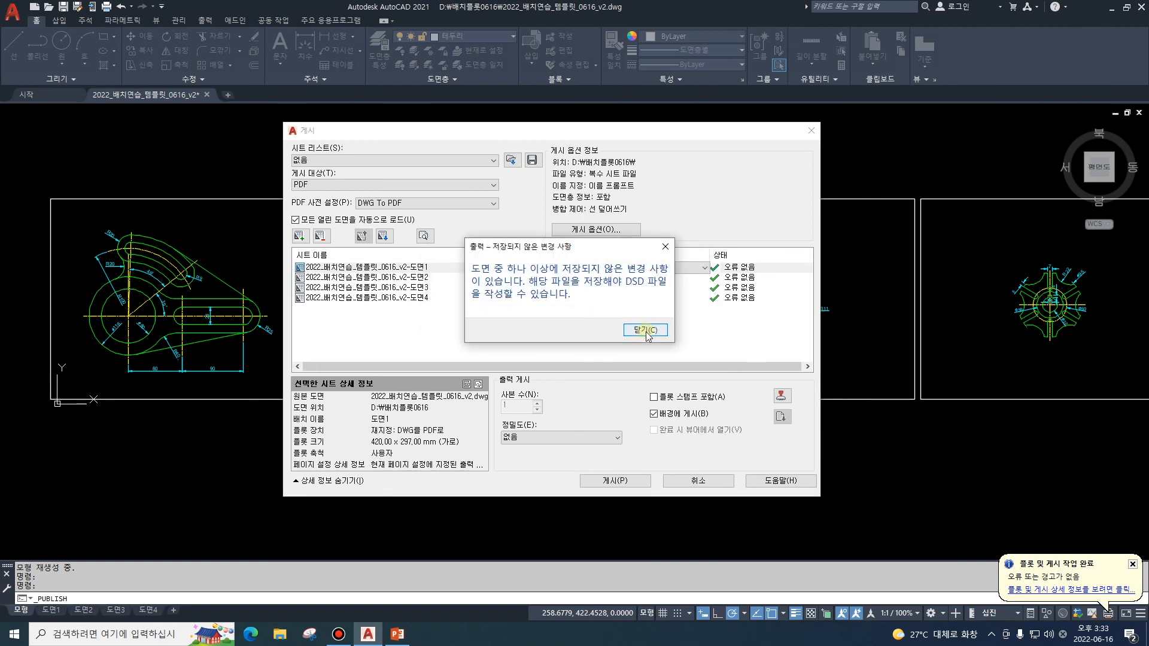
pyautogui.click(645, 331)
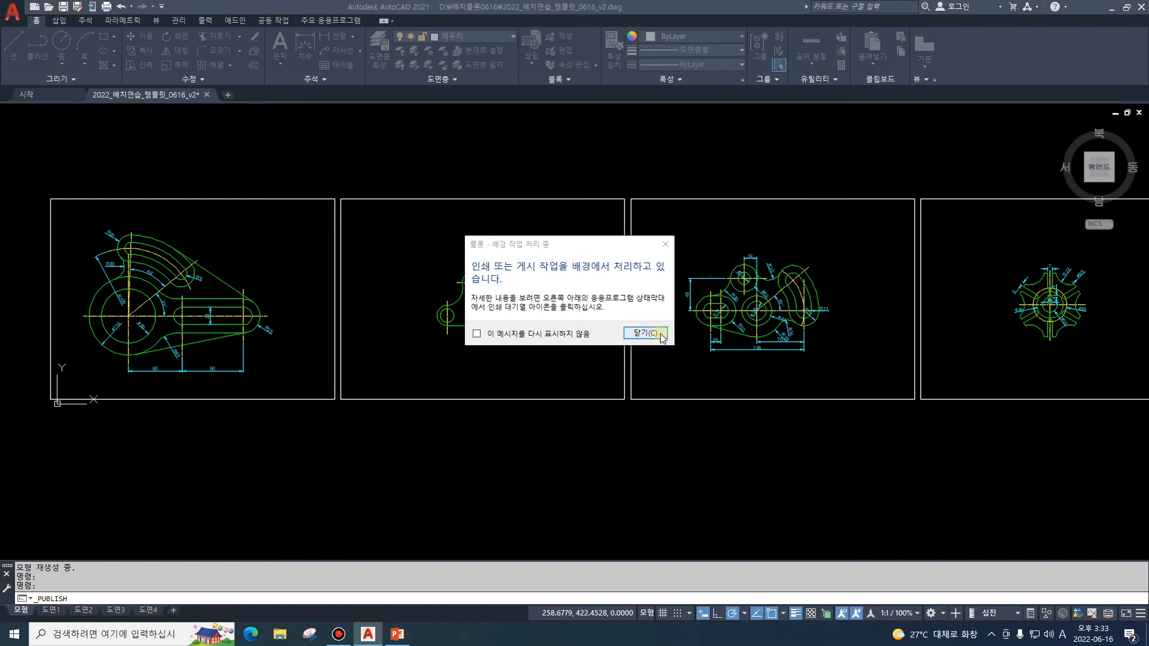
# Dismiss the background publishing notice and review the plot and publish details of the finished job.
pyautogui.click(652, 333)
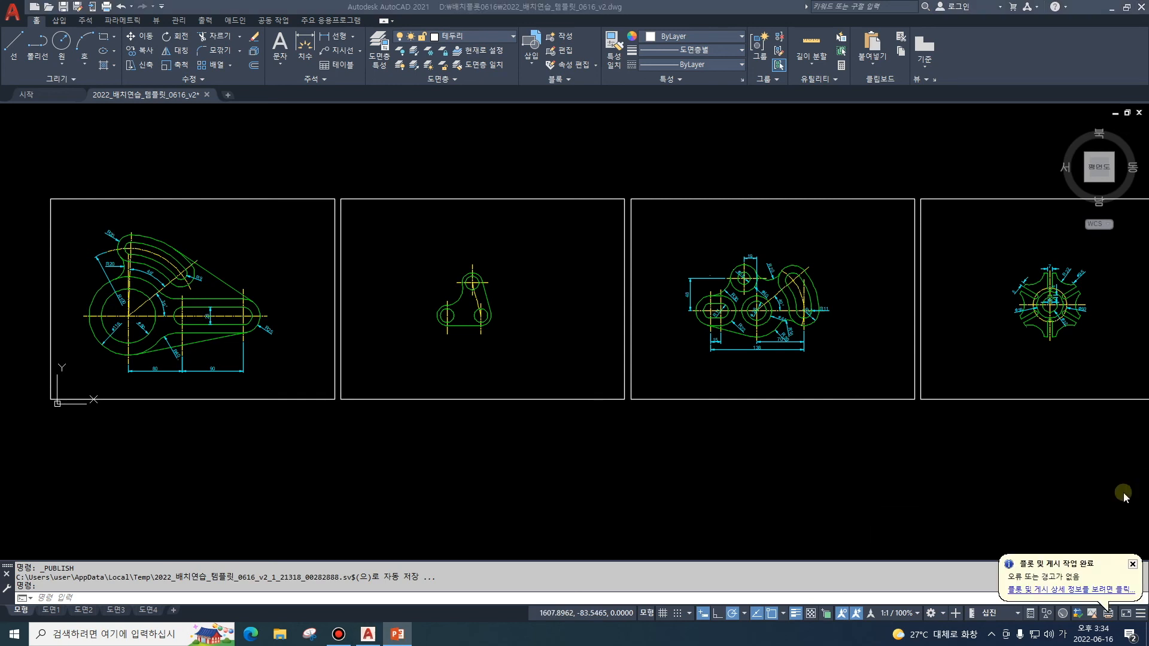
pyautogui.click(1079, 591)
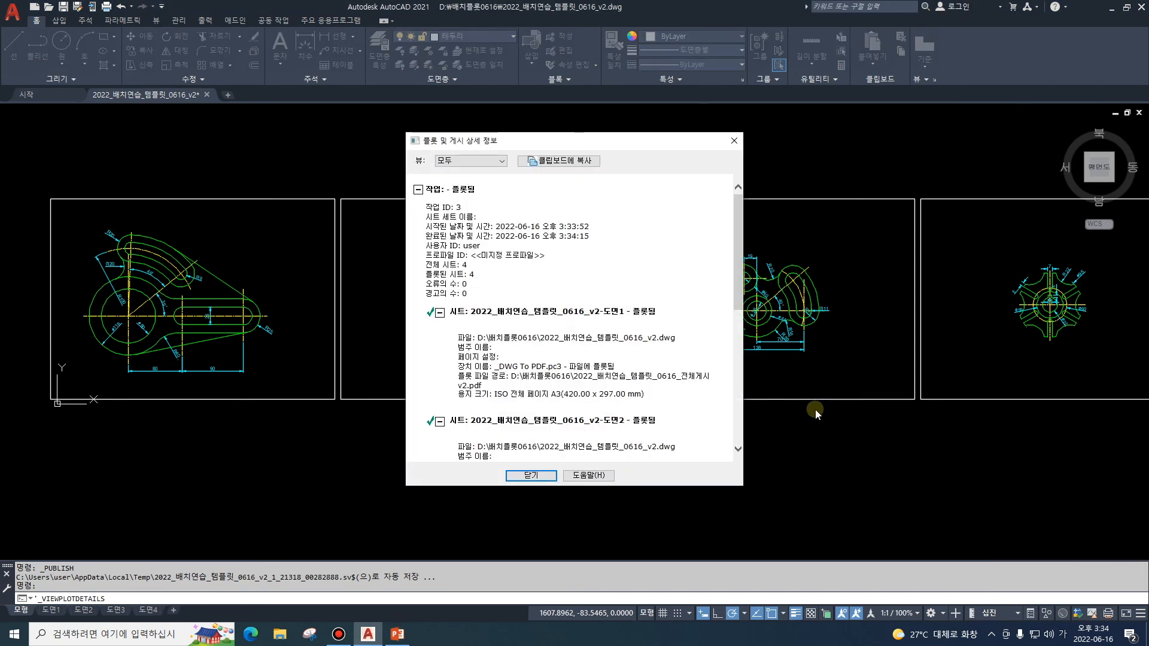
pyautogui.click(529, 475)
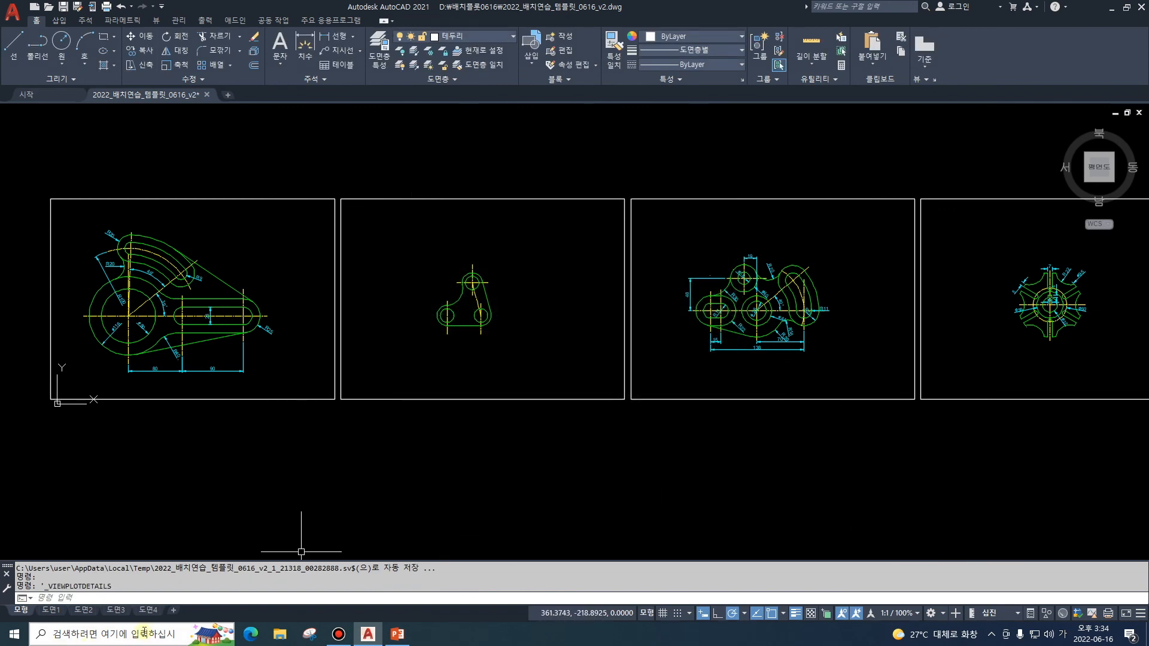
# Switch to File Explorer and open the published 전체게시v2 PDF from the 배치플롯0616 folder on drive D.
pyautogui.click(279, 634)
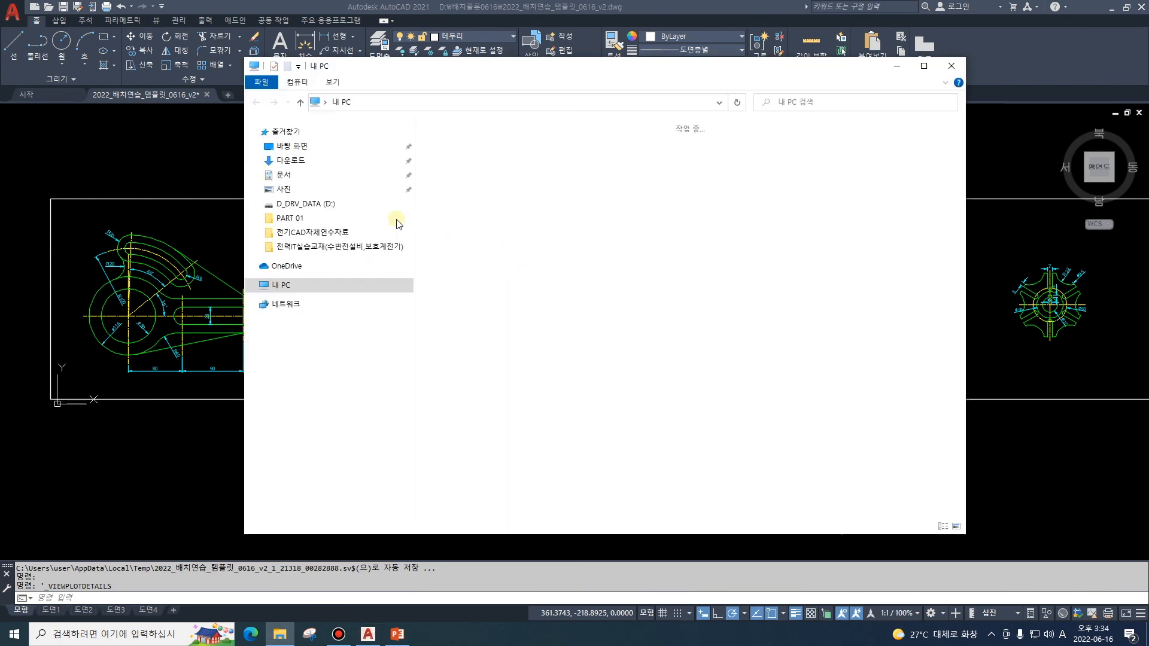
pyautogui.click(293, 414)
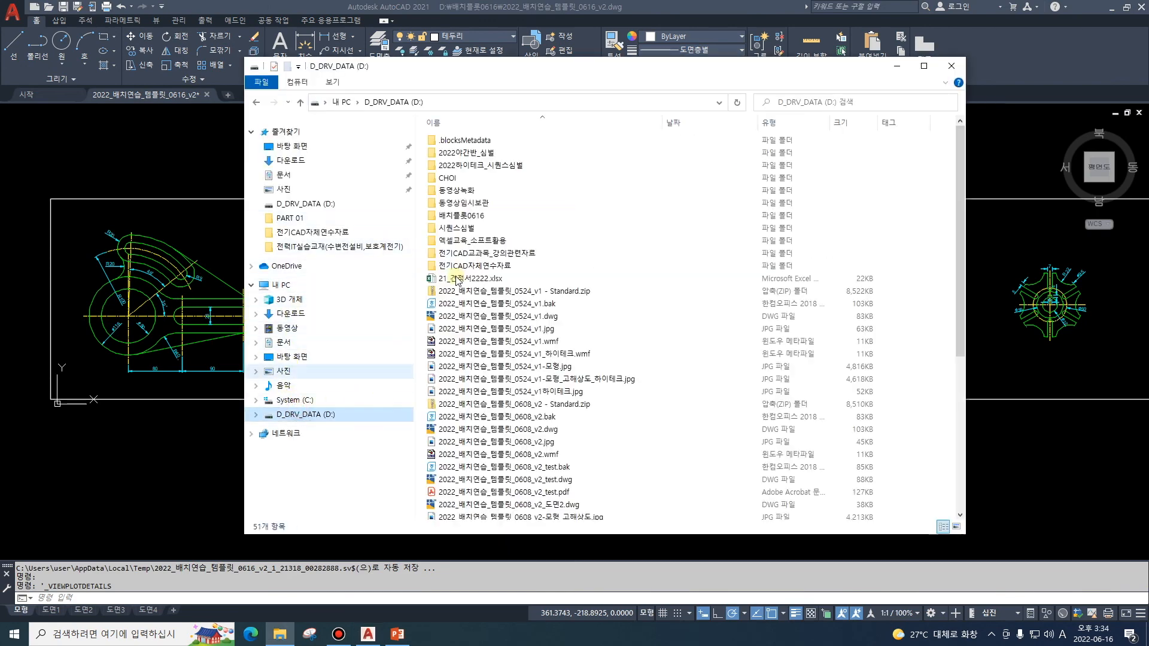
pyautogui.click(491, 215)
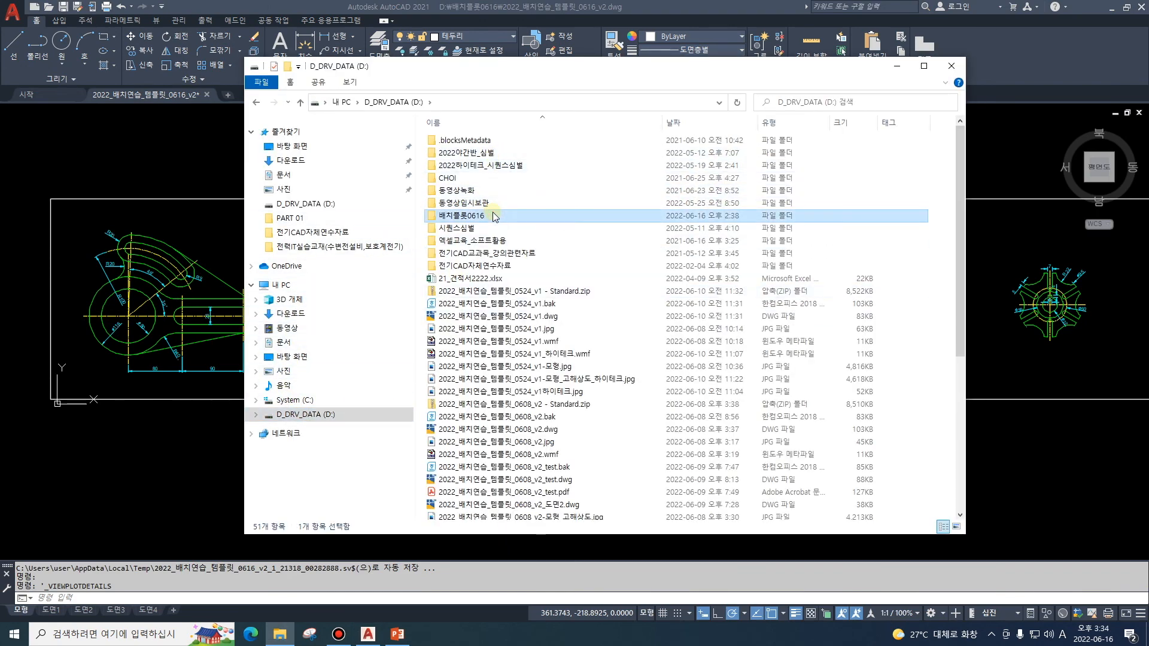
pyautogui.doubleClick(494, 216)
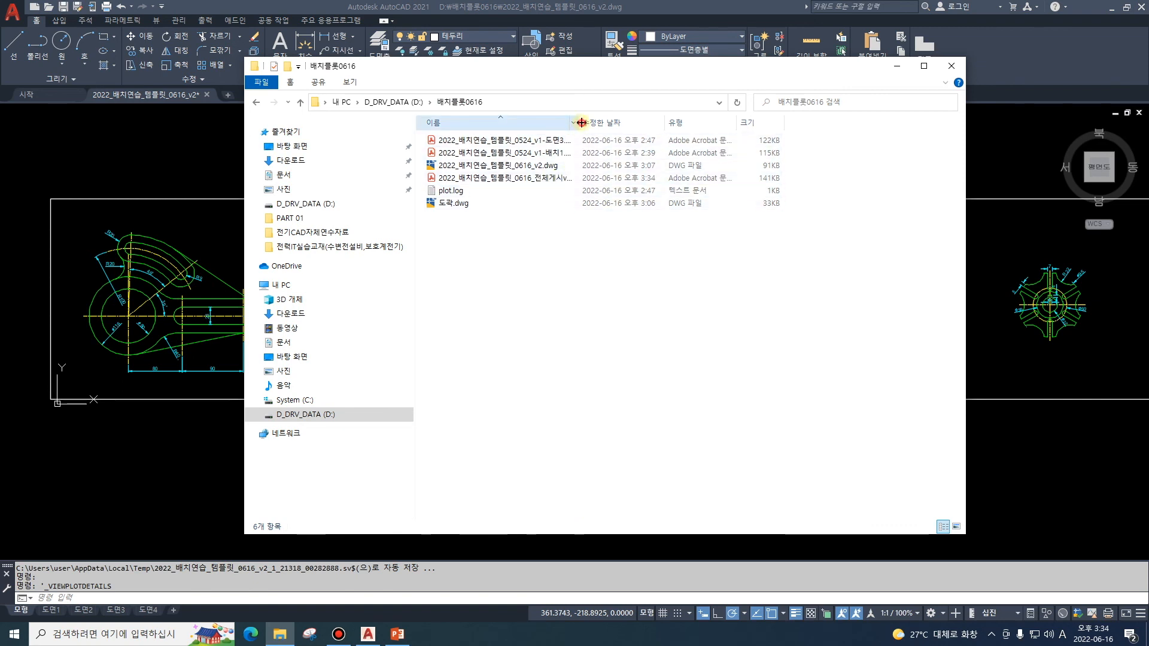
pyautogui.moveTo(581, 122); pyautogui.dragTo(635, 122)
pyautogui.click(556, 179)
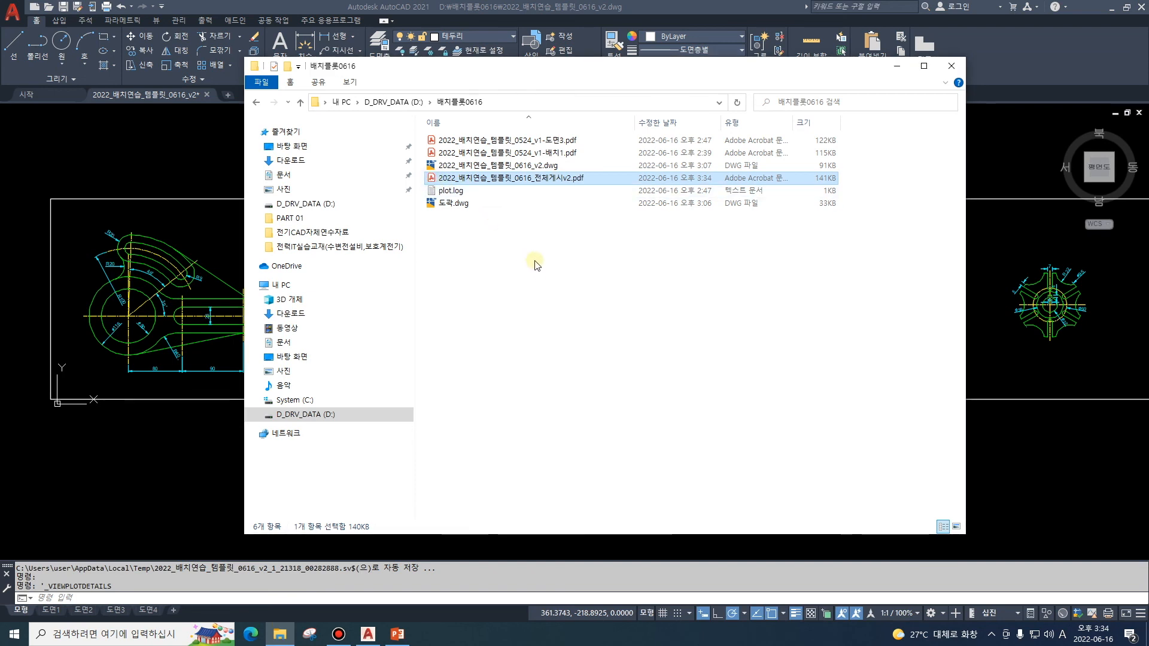
pyautogui.press('Return')
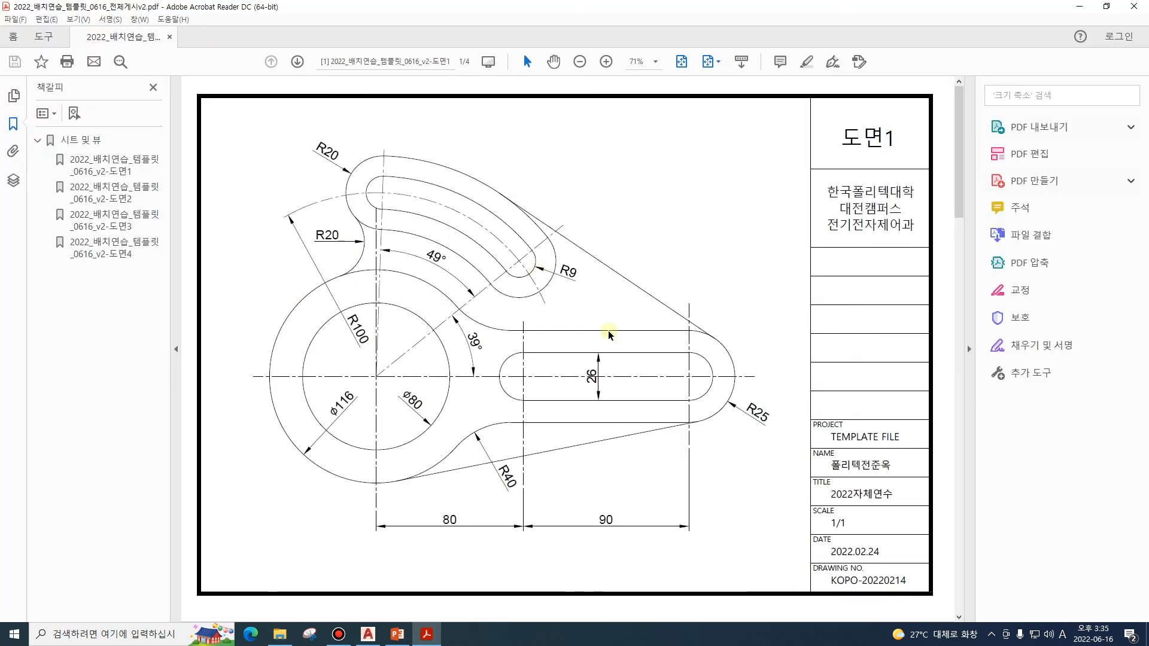
# Examine the published pages 도면1 to 도면4 through the PDF's bookmarks.
pyautogui.click(96, 166)
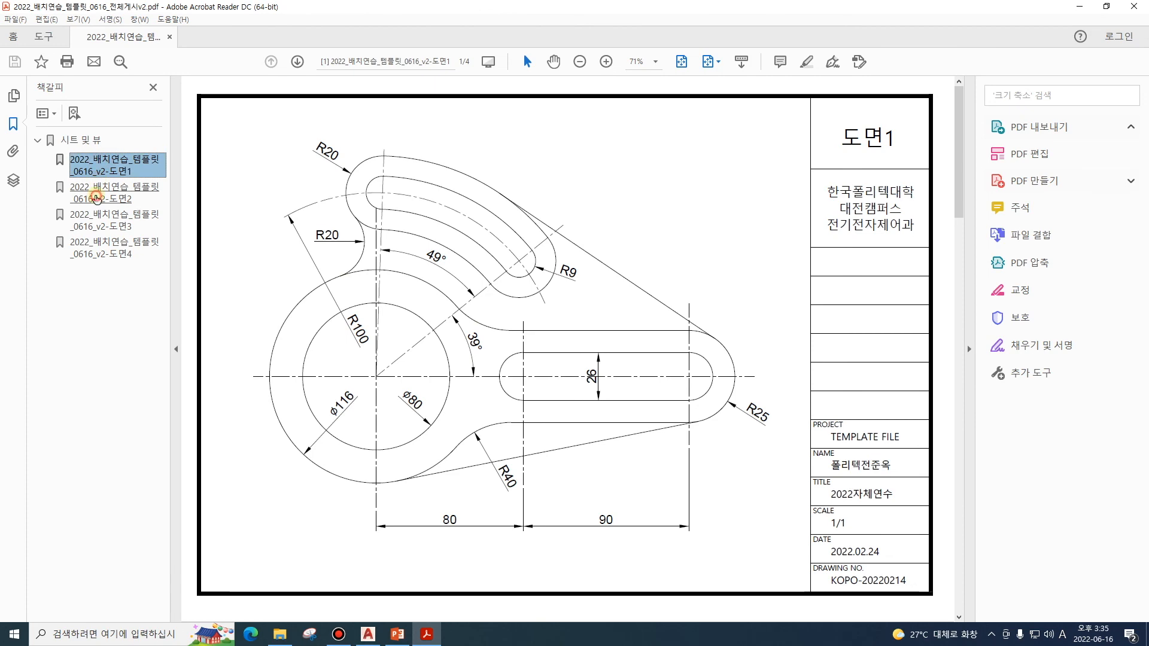
pyautogui.click(96, 198)
pyautogui.click(98, 222)
pyautogui.click(97, 248)
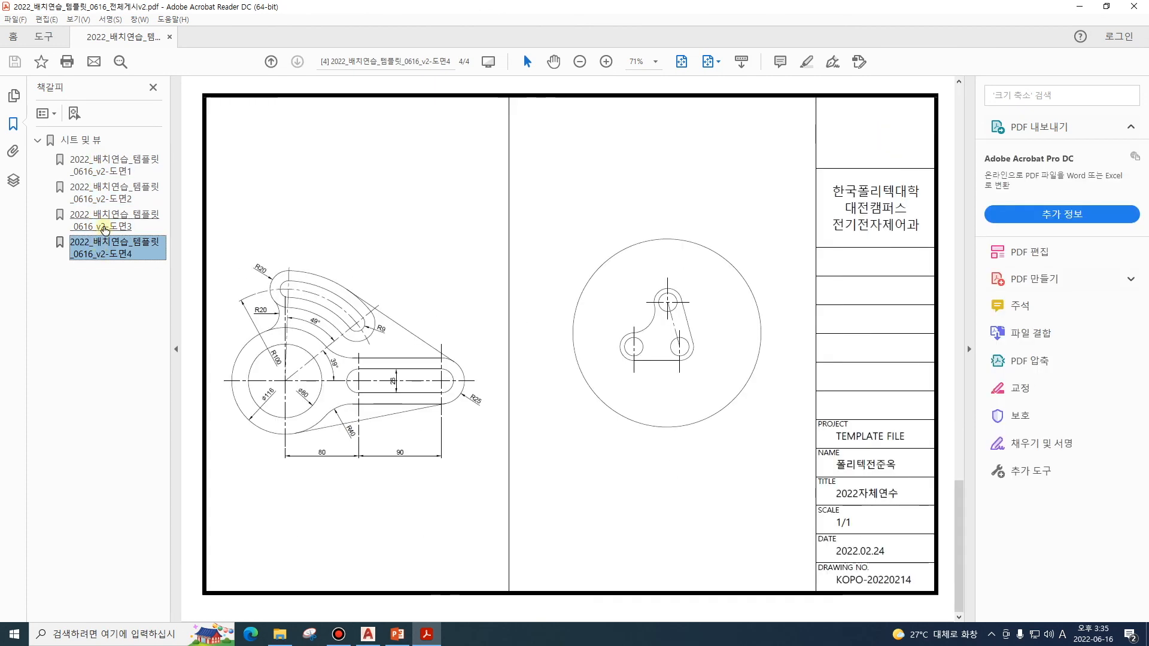
pyautogui.click(104, 227)
pyautogui.click(109, 195)
pyautogui.click(114, 167)
pyautogui.click(107, 193)
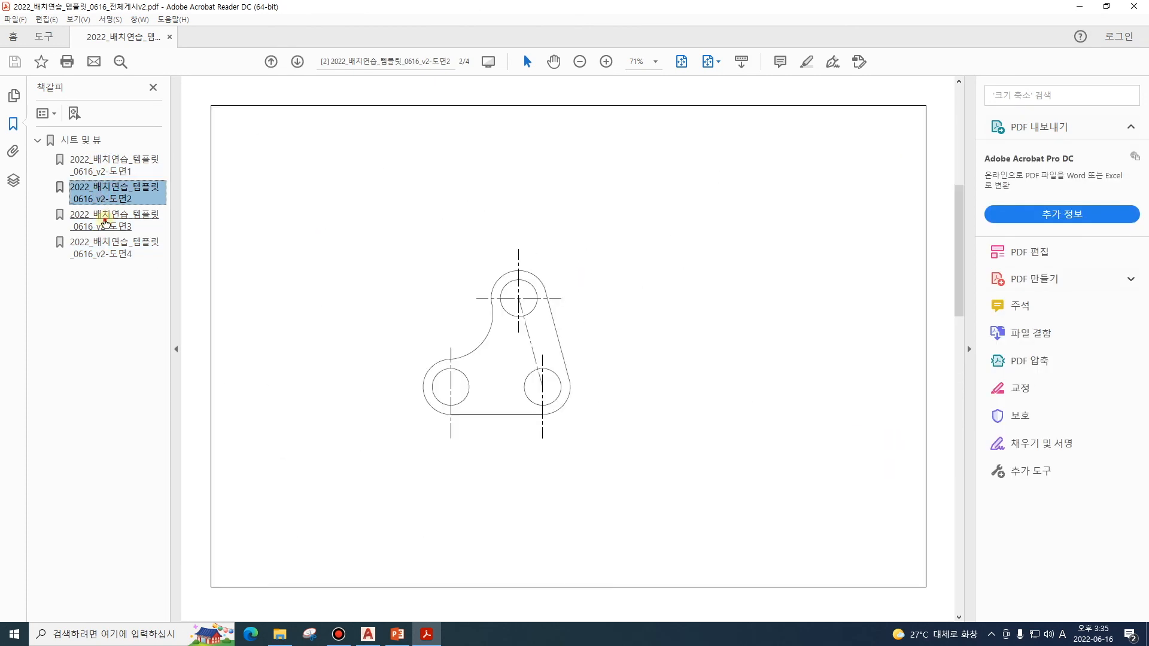
pyautogui.click(105, 222)
pyautogui.click(105, 250)
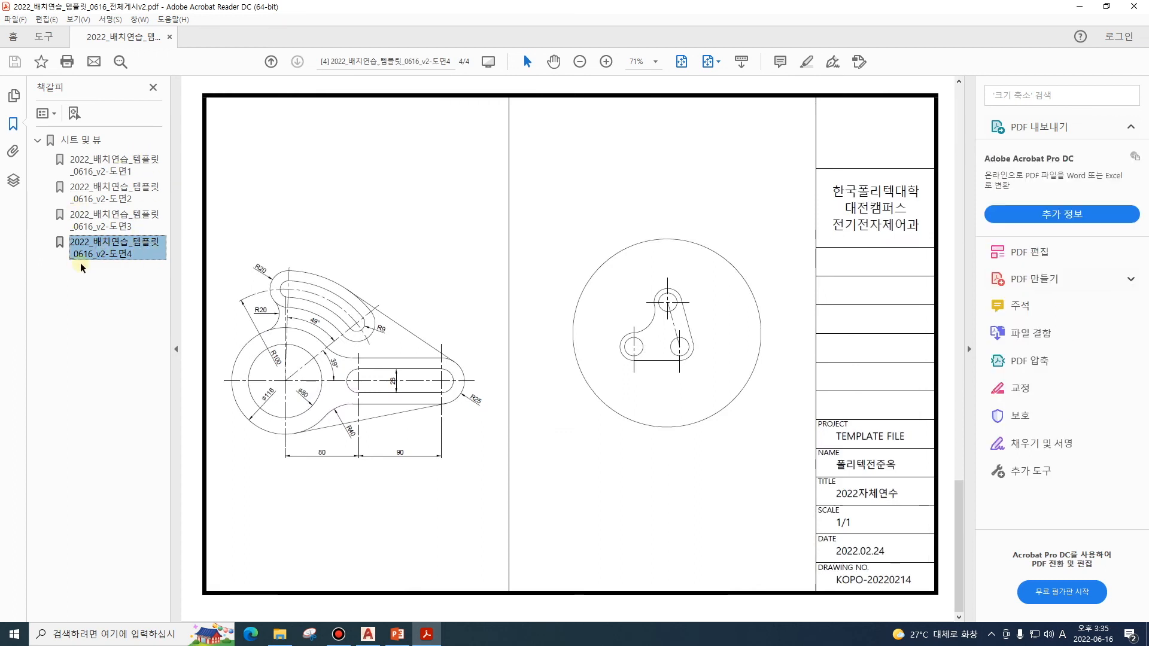
pyautogui.click(14, 181)
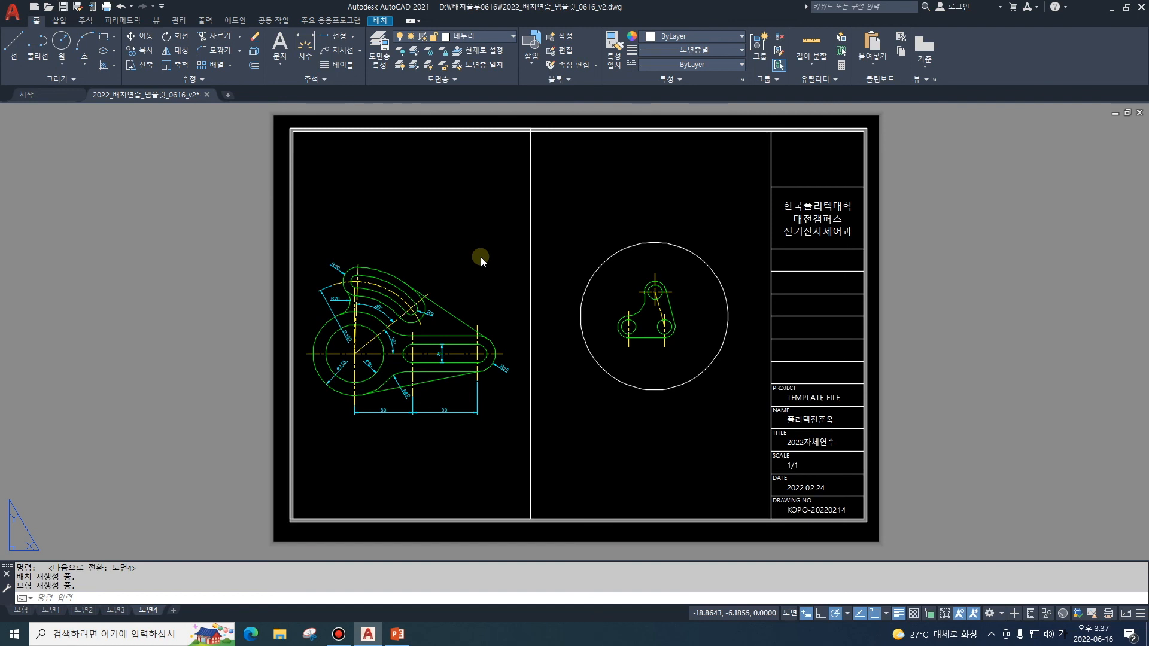
# In AutoCAD, export the 도면4 layout to a model-space drawing named 2022_배치연습_템플릿_0616_v2_도면4.dwg and open the exported file.
pyautogui.press('Escape')
pyautogui.click(21, 610)
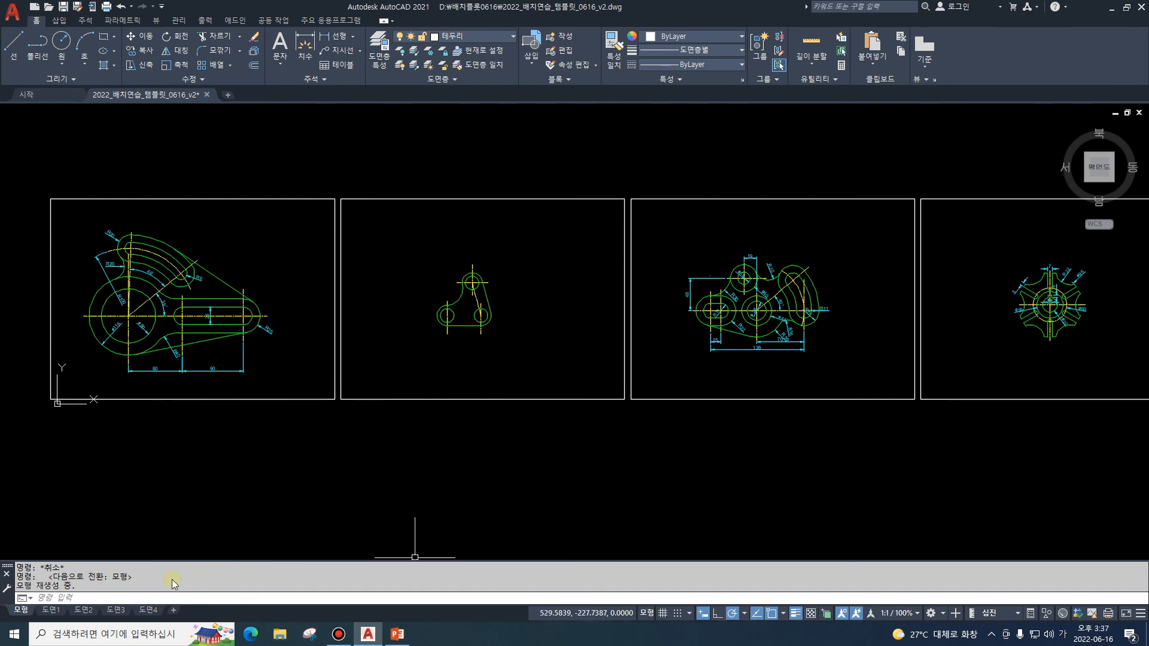
pyautogui.click(148, 610)
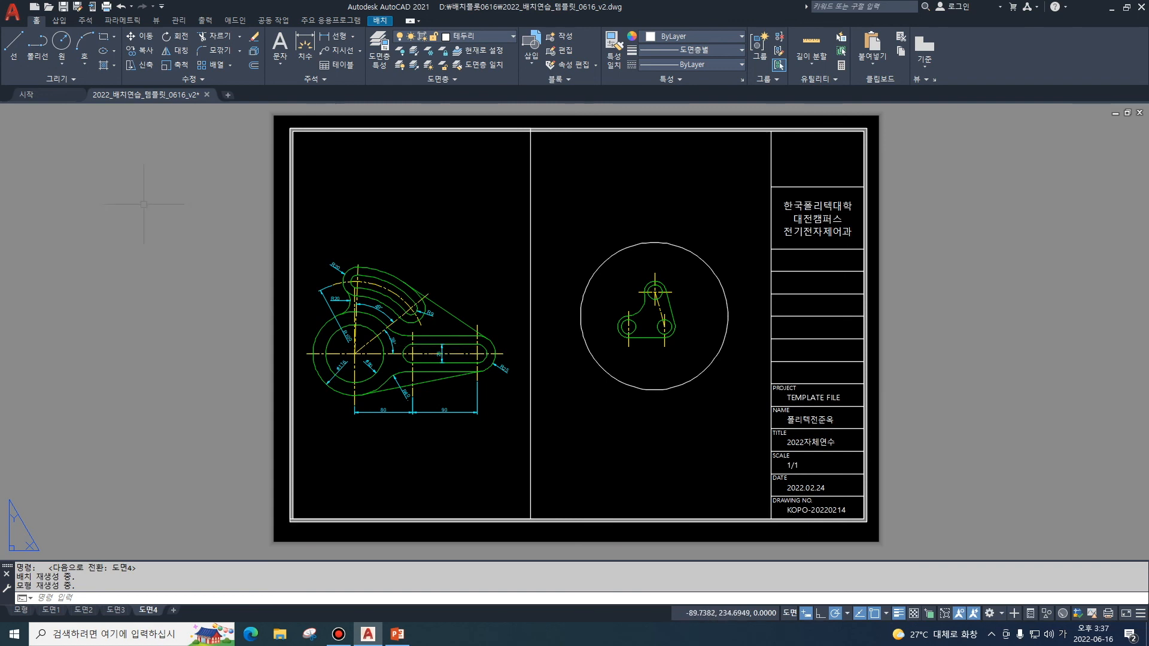
pyautogui.click(34, 48)
pyautogui.rightClick(160, 610)
pyautogui.click(220, 583)
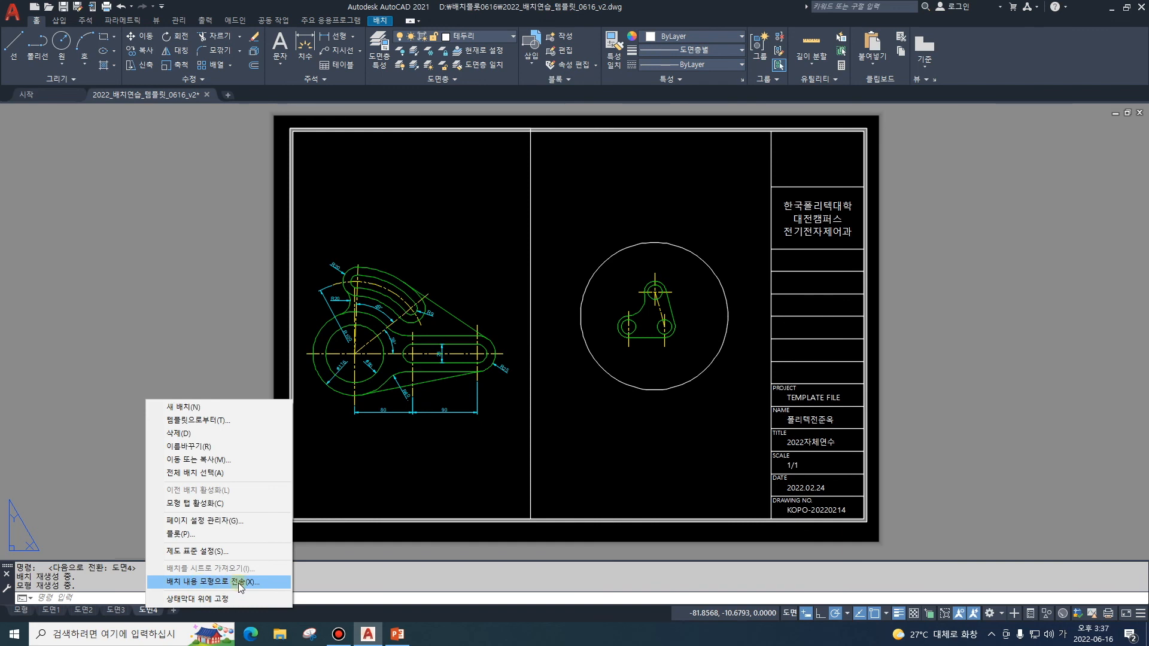
pyautogui.click(238, 583)
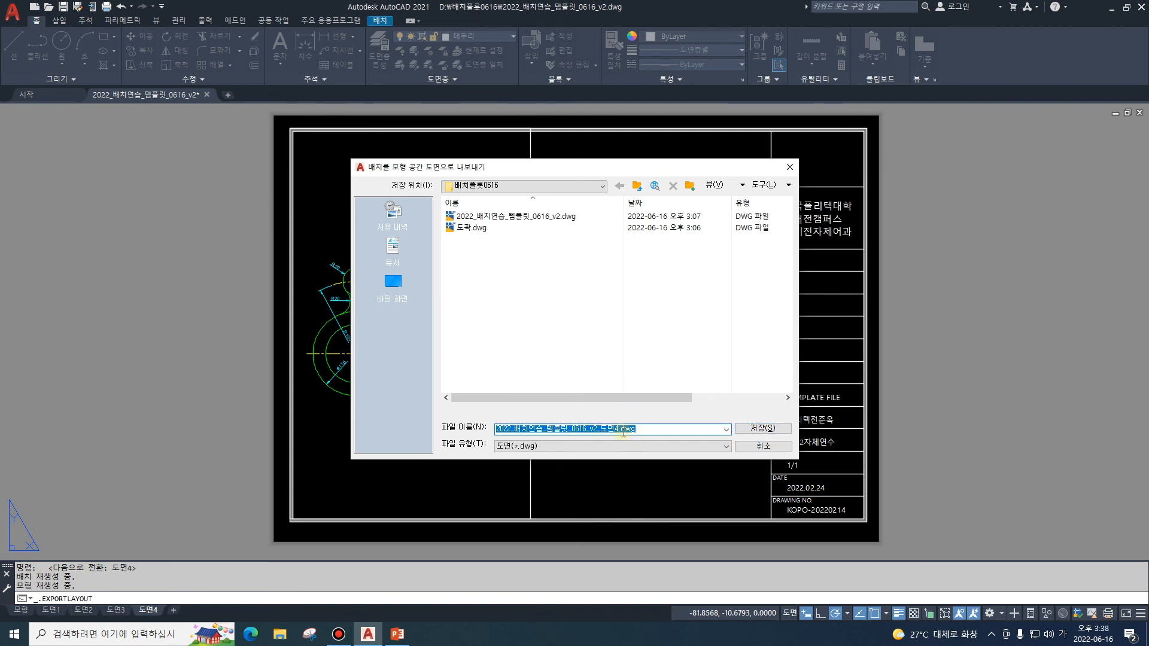
pyautogui.click(753, 428)
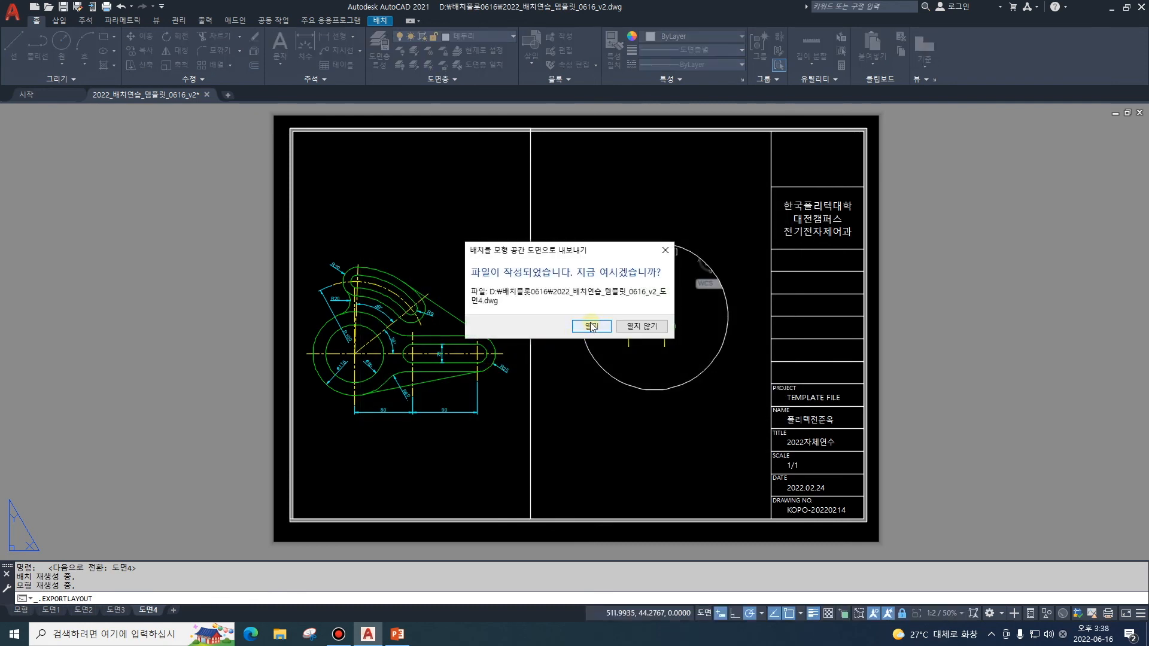
pyautogui.click(592, 327)
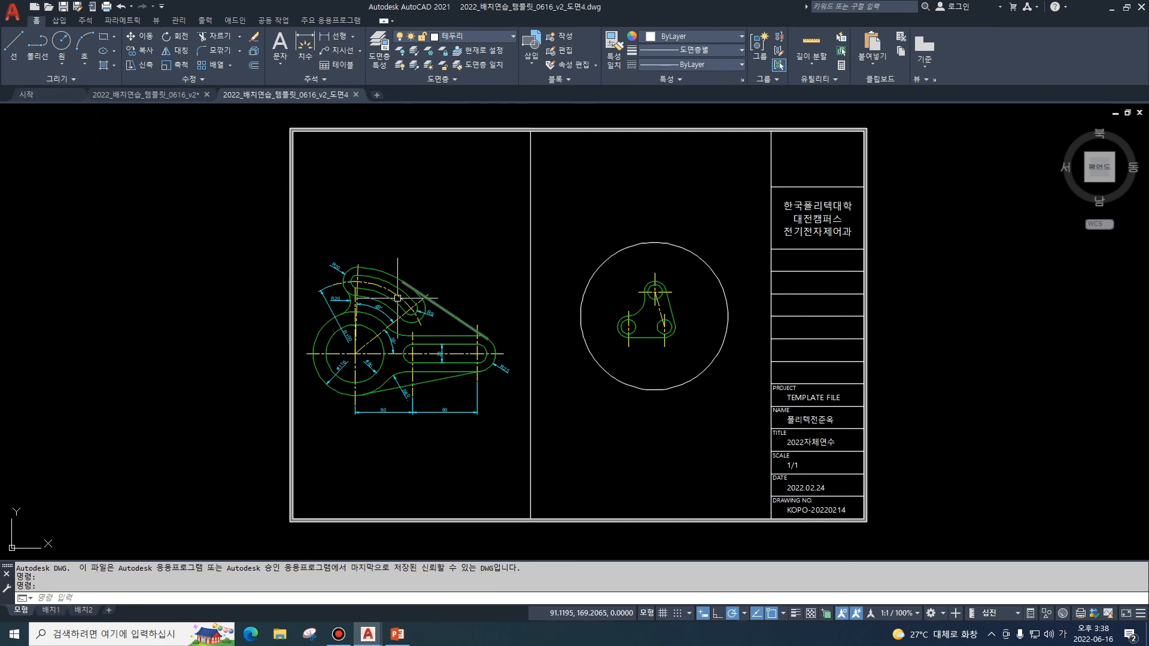
# Add a horizontal linear dimension between the two lower holes of the small part inside the circle, placed below the part.
pyautogui.click(667, 390)
pyautogui.press('Escape')
pyautogui.moveTo(492, 420); pyautogui.dragTo(587, 403, button='middle')
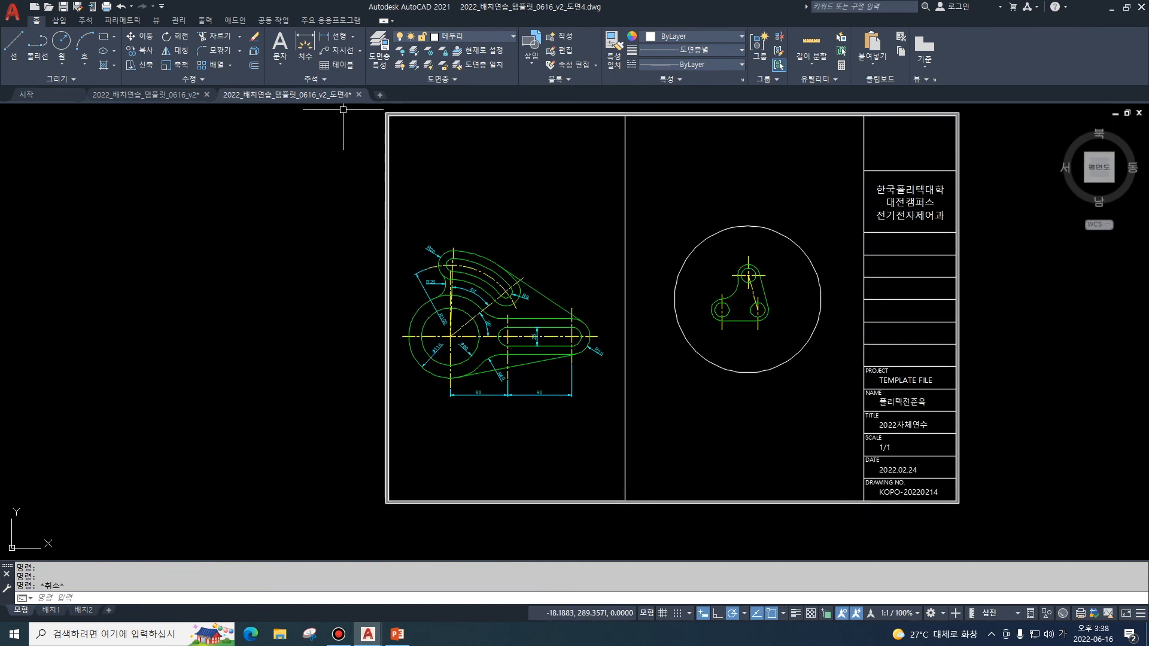
pyautogui.click(314, 46)
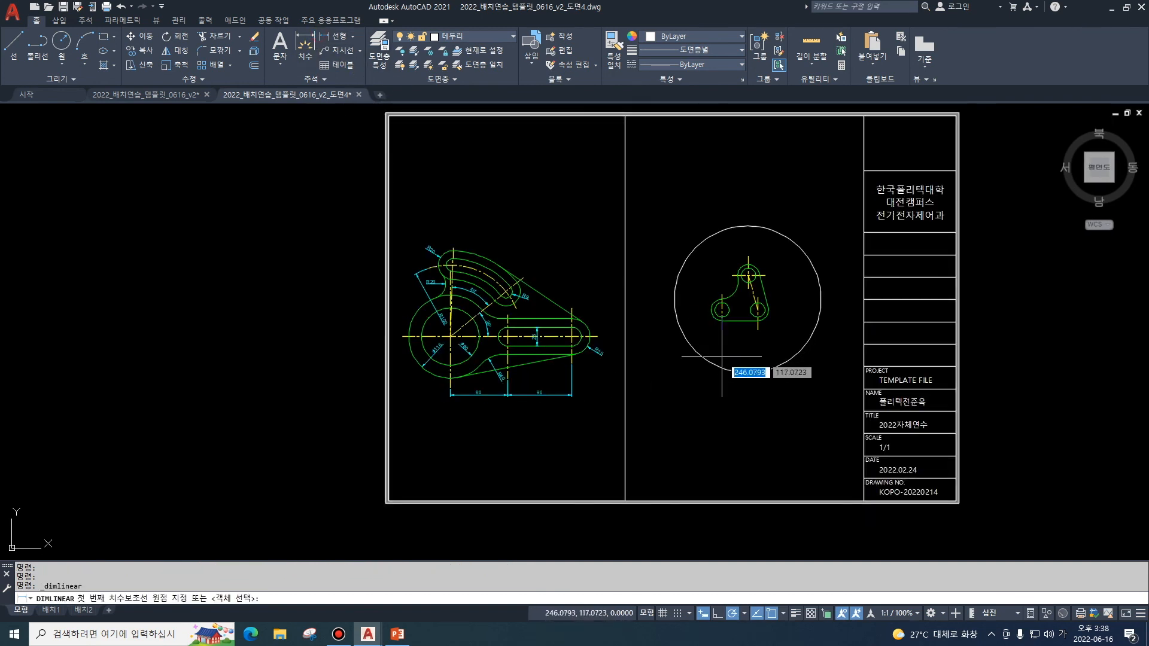
pyautogui.scroll(2, 722, 356)
pyautogui.click(720, 312)
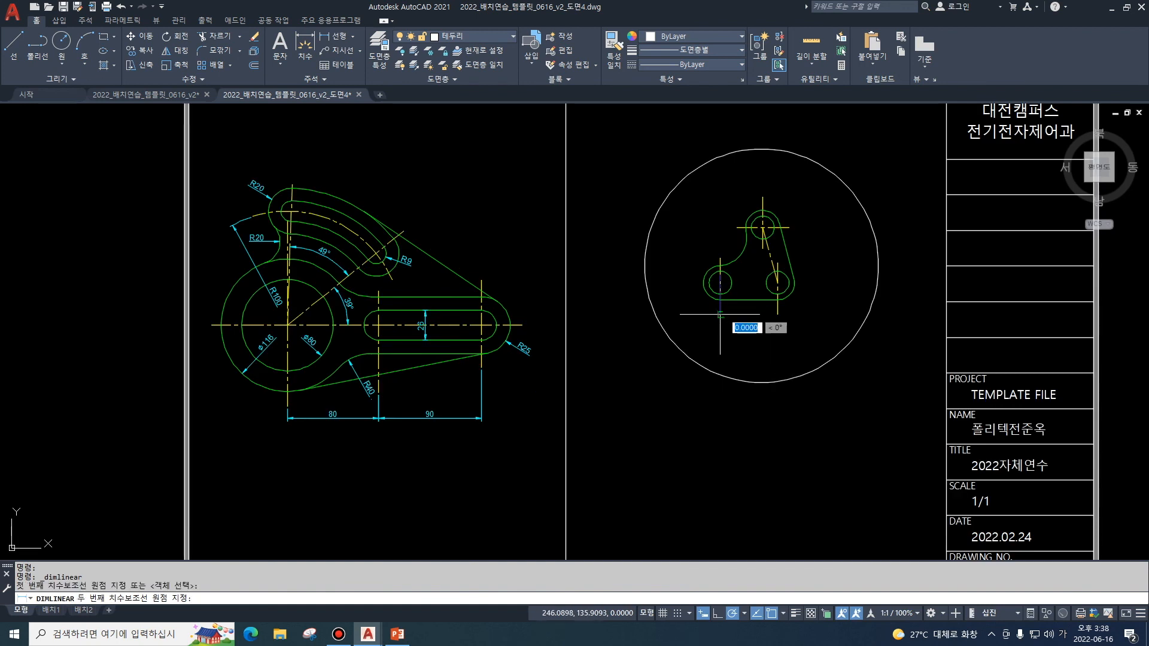
pyautogui.click(781, 316)
pyautogui.click(786, 336)
pyautogui.click(805, 342)
pyautogui.click(719, 357)
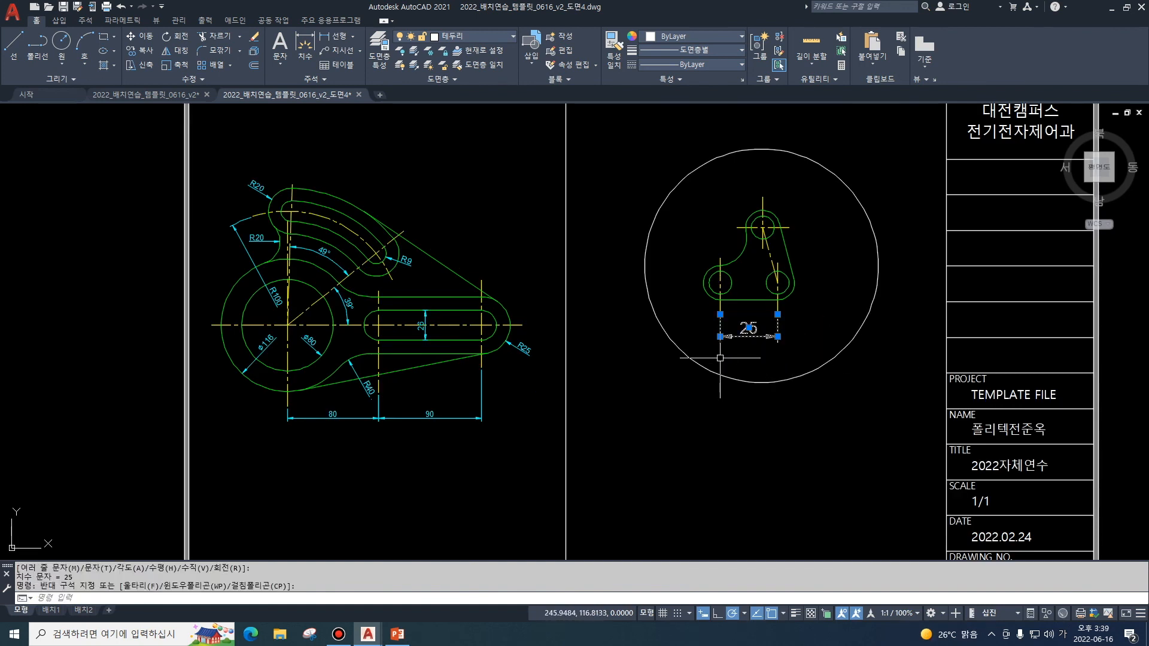
pyautogui.press('Escape')
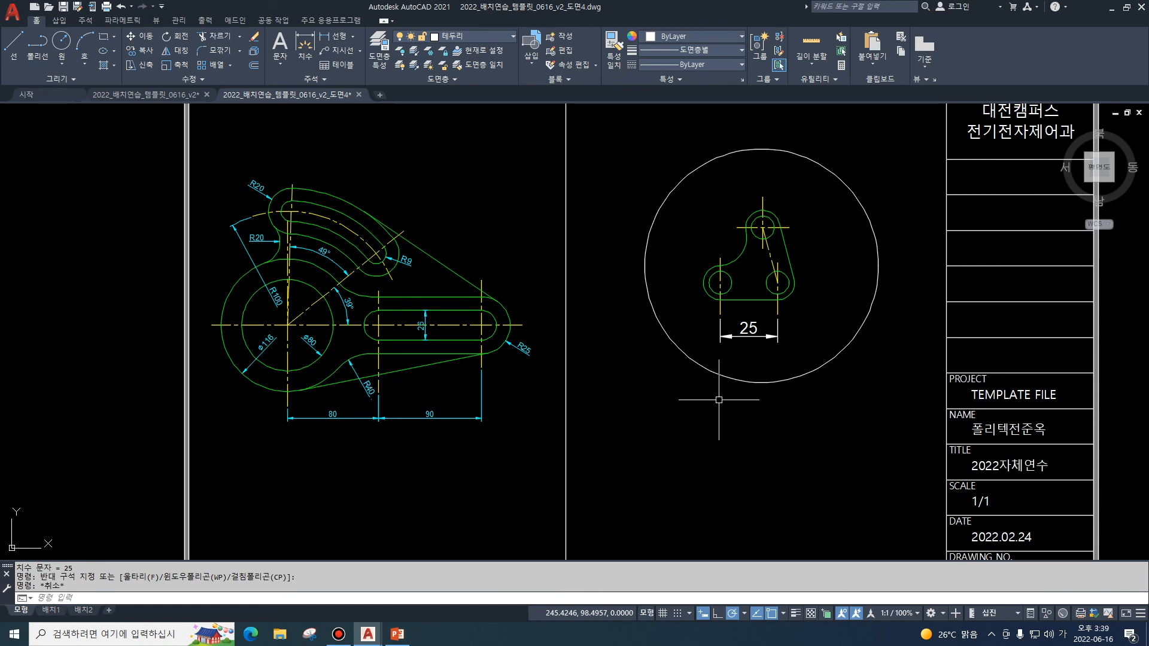
# Return to the original drawing's 도면4 layout and bring up the save-as options for saving a layout as a drawing.
pyautogui.hotkey('ctrl', 'Tab')
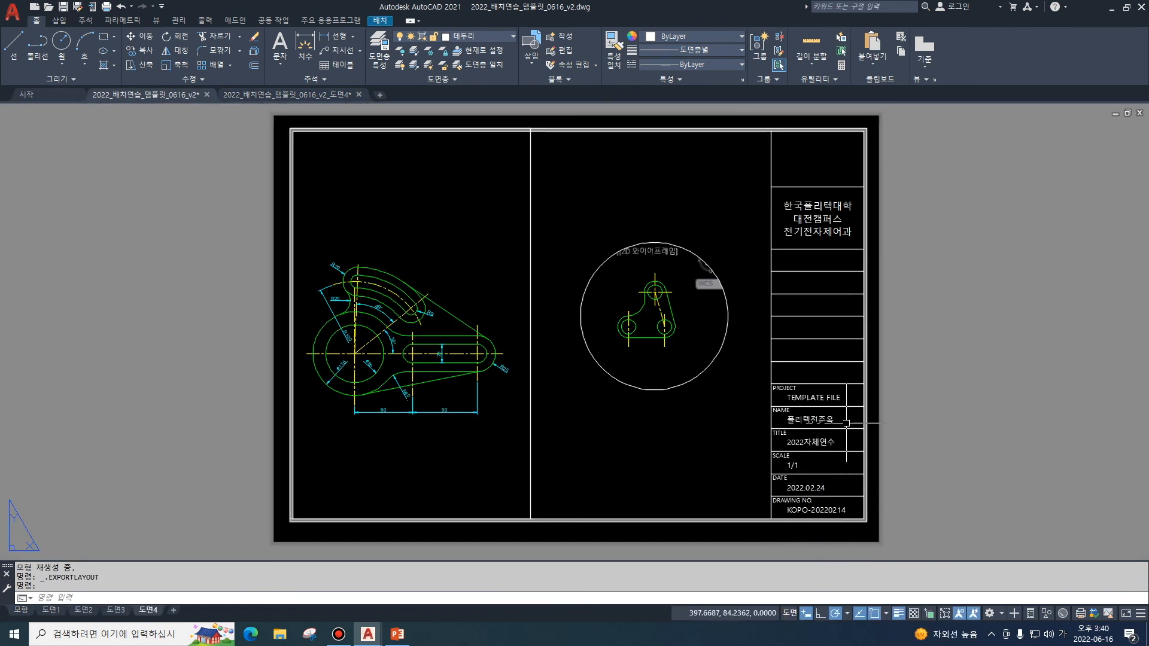
pyautogui.click(377, 23)
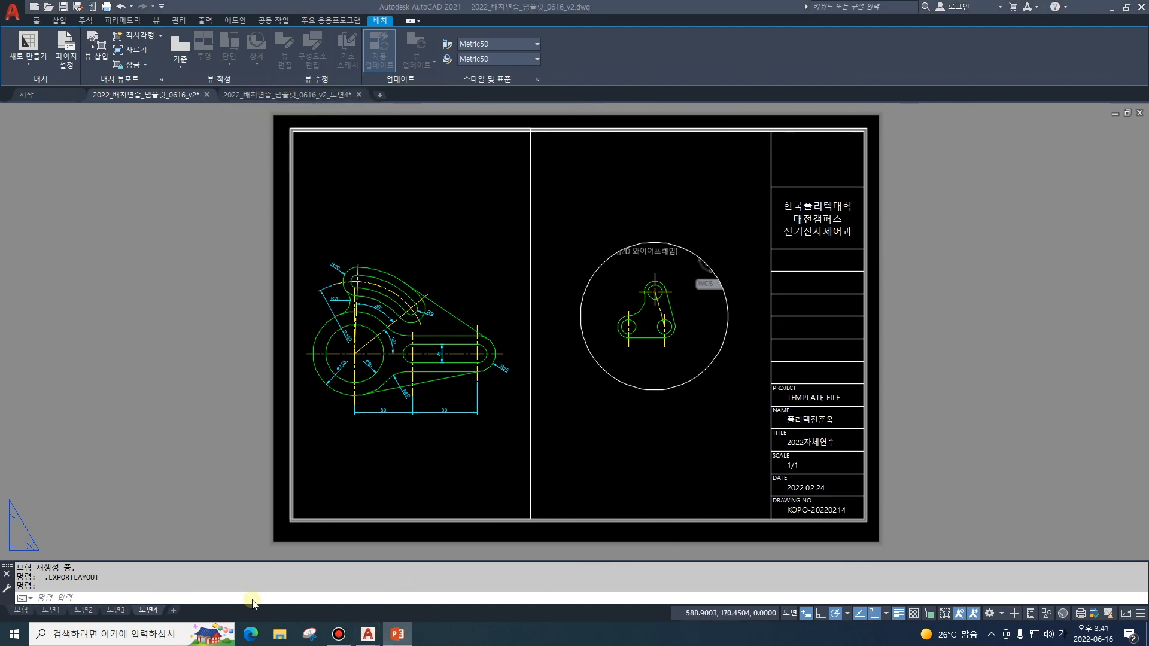
pyautogui.rightClick(148, 610)
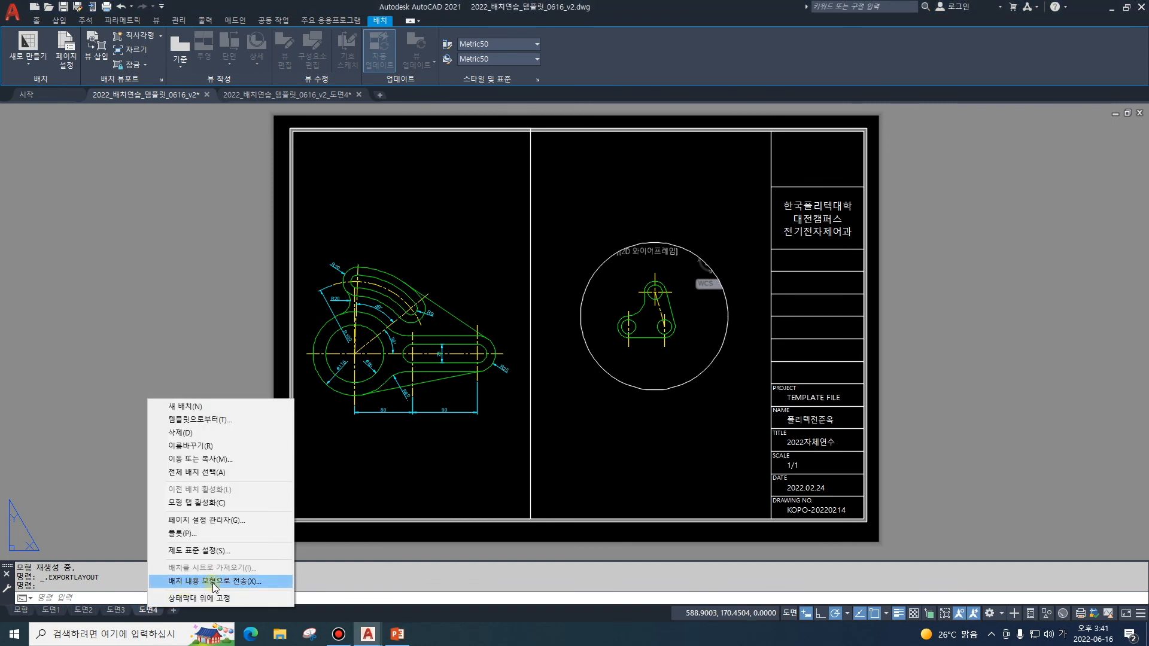
pyautogui.click(192, 330)
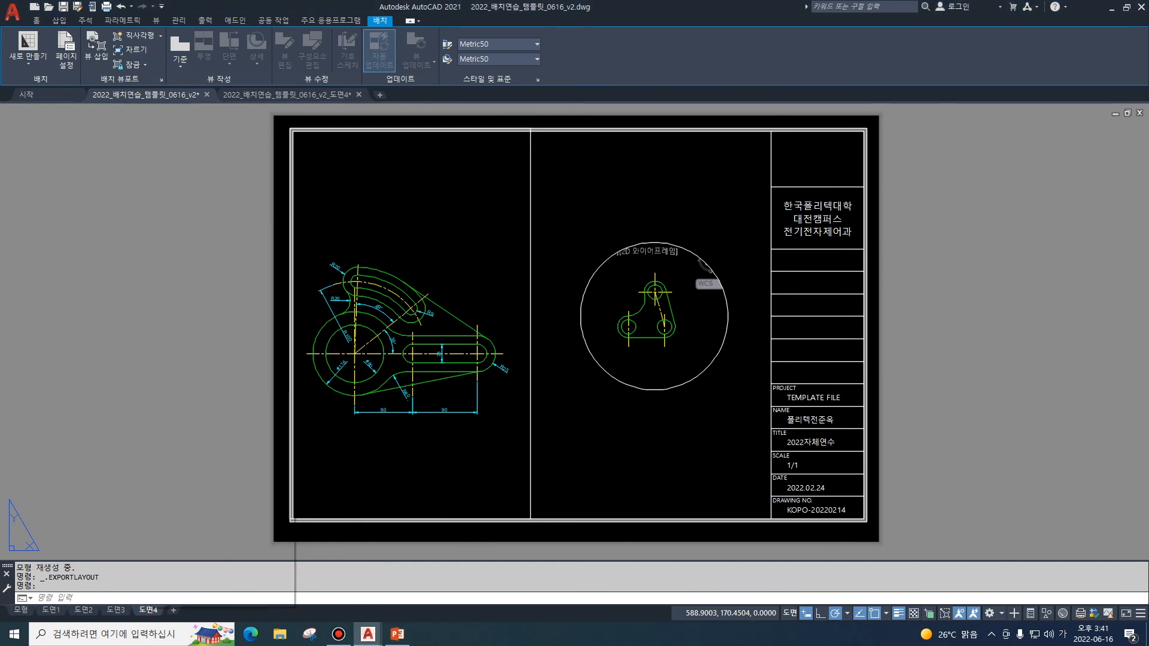
pyautogui.press('Escape')
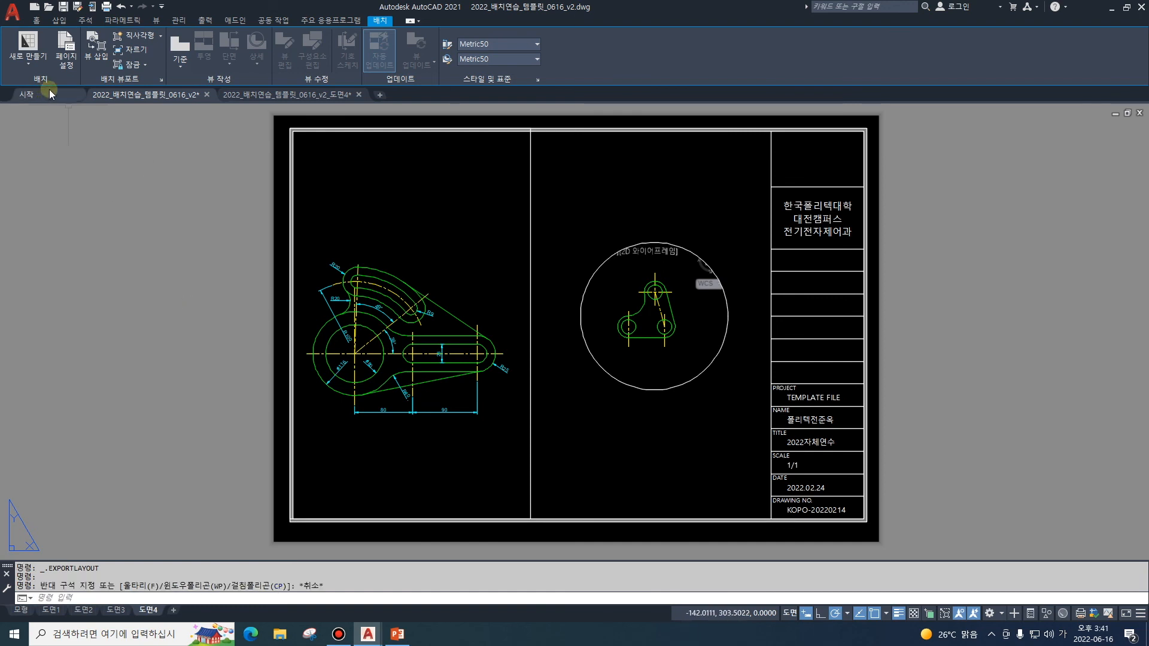
pyautogui.click(12, 11)
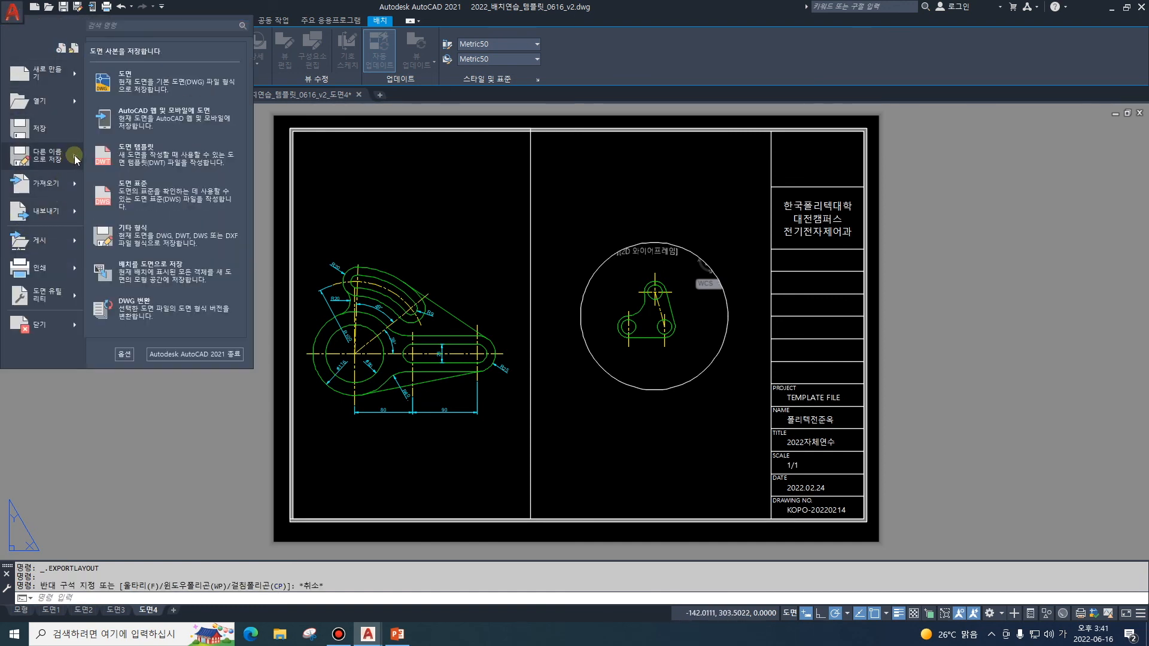
pyautogui.moveTo(75, 159)
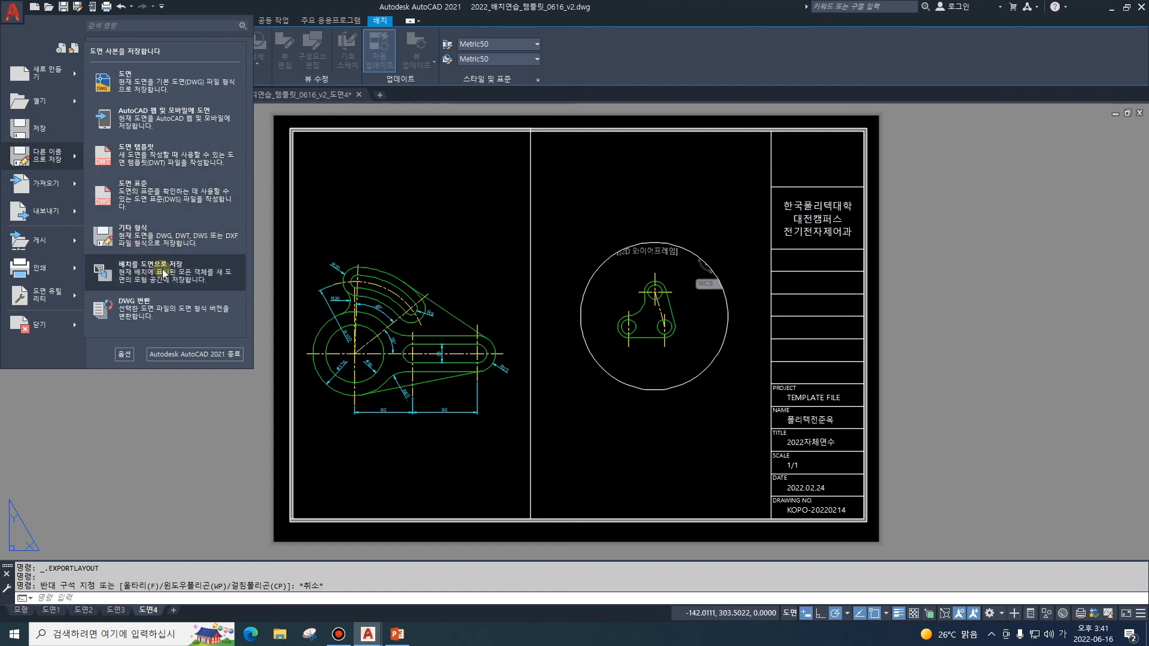